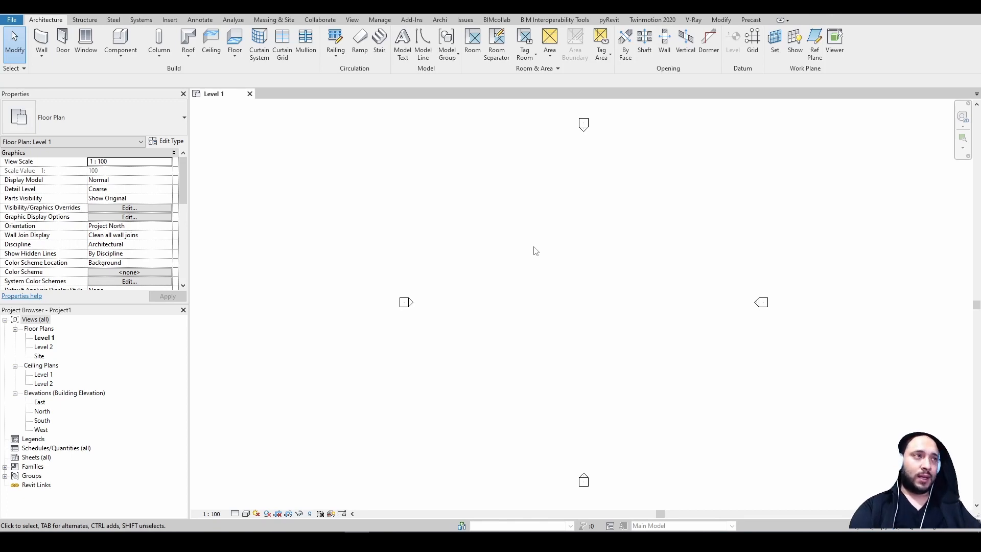
Step: Start an architectural wall with its height constrained up to Level 2
click(45, 61)
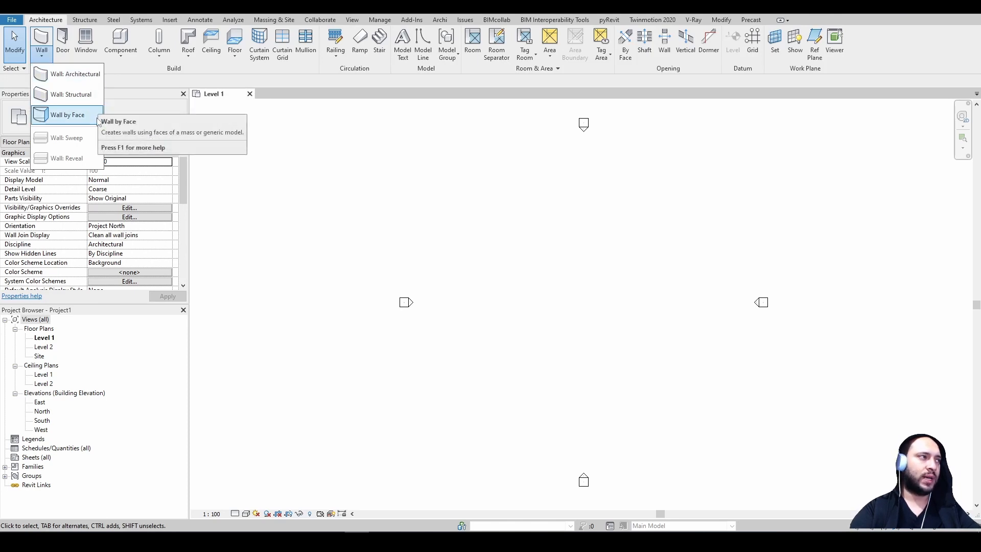
click(97, 77)
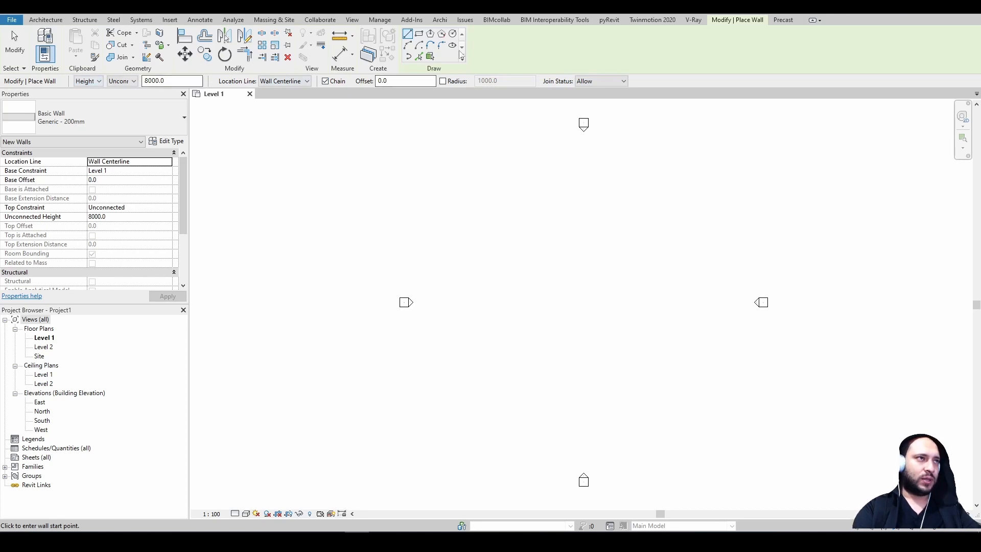
click(98, 82)
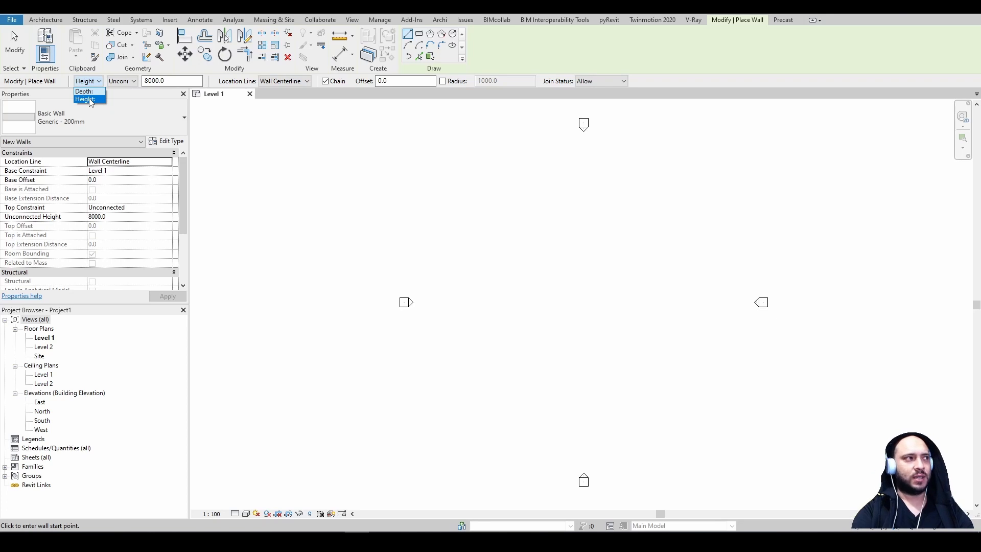
click(90, 100)
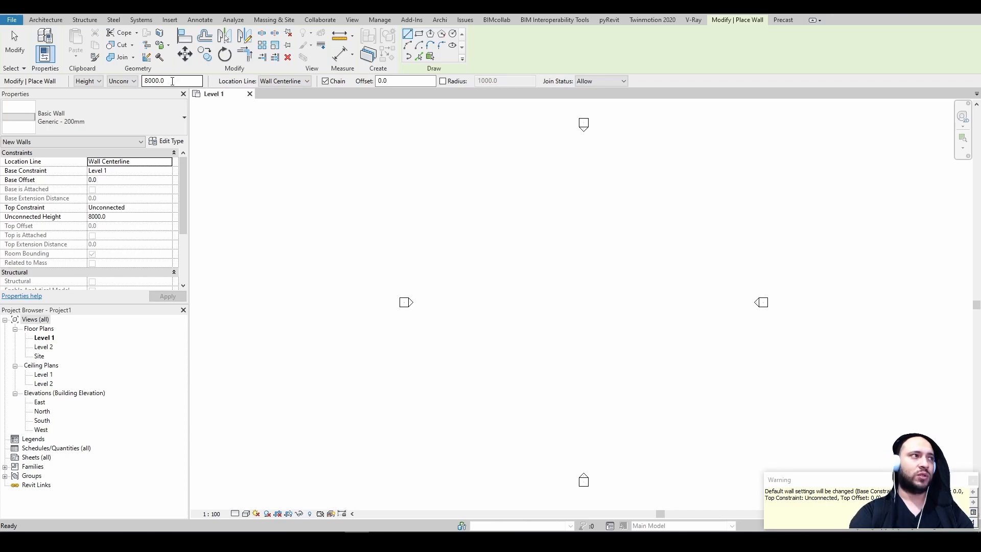
double_click(172, 80)
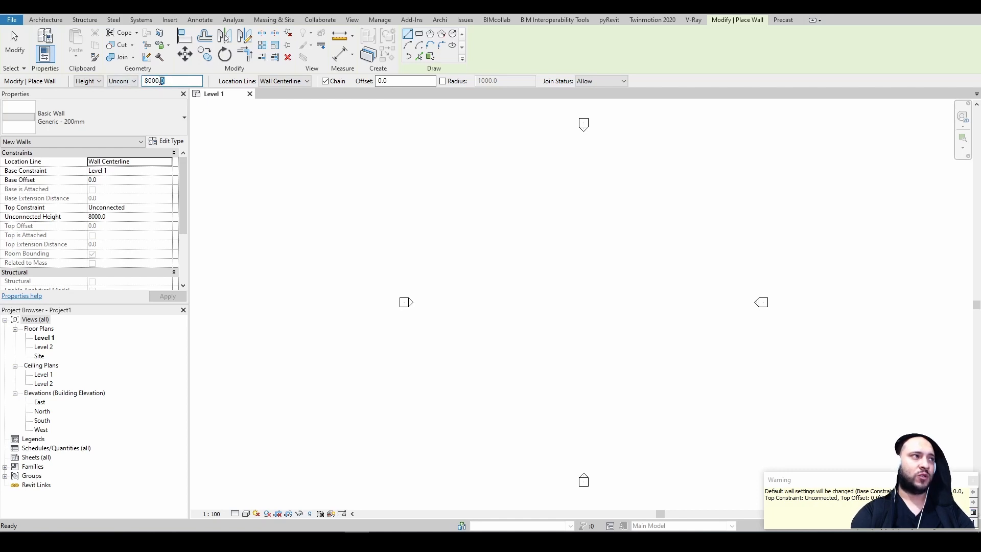
click(134, 81)
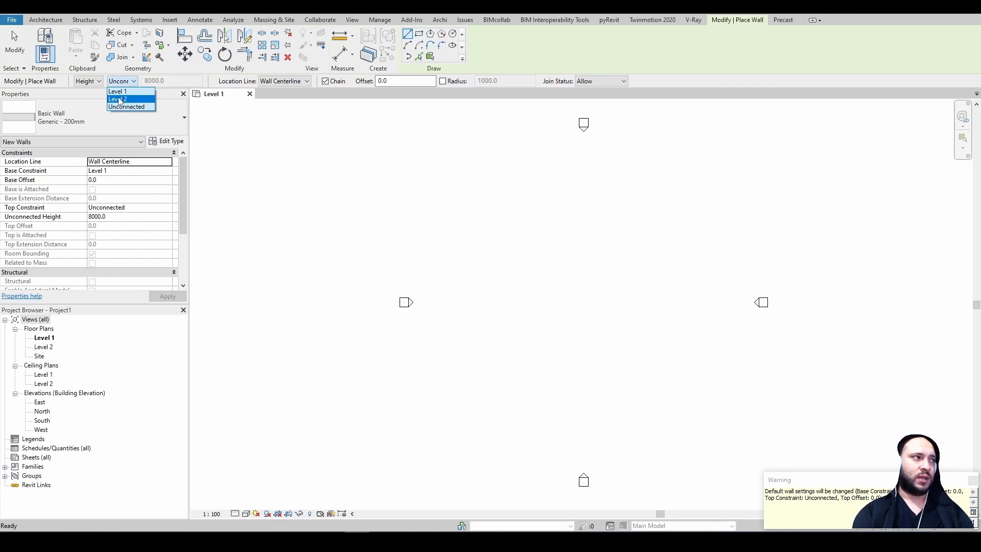
click(133, 99)
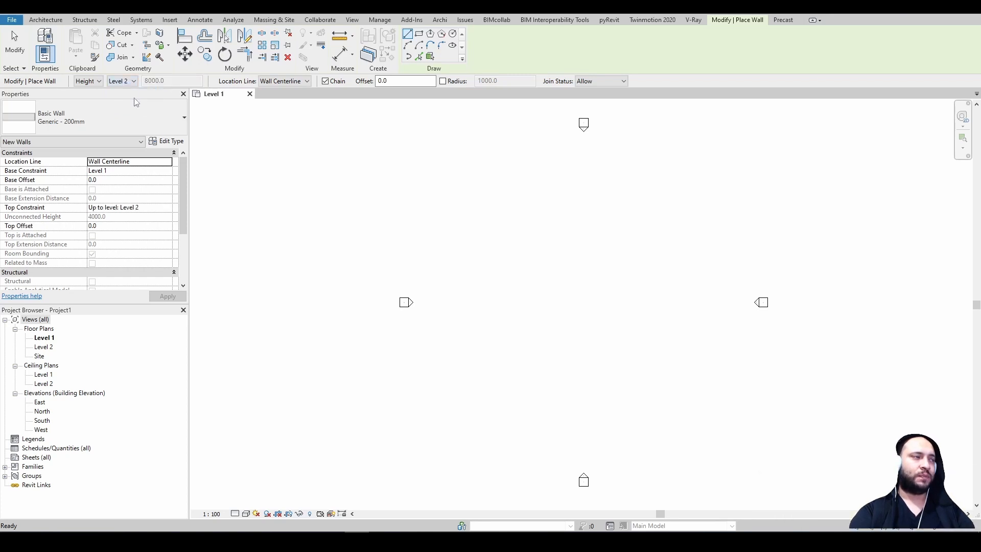
Step: Set the wall's location line to Finish Face: Exterior and leave the wall command without drawing
click(307, 83)
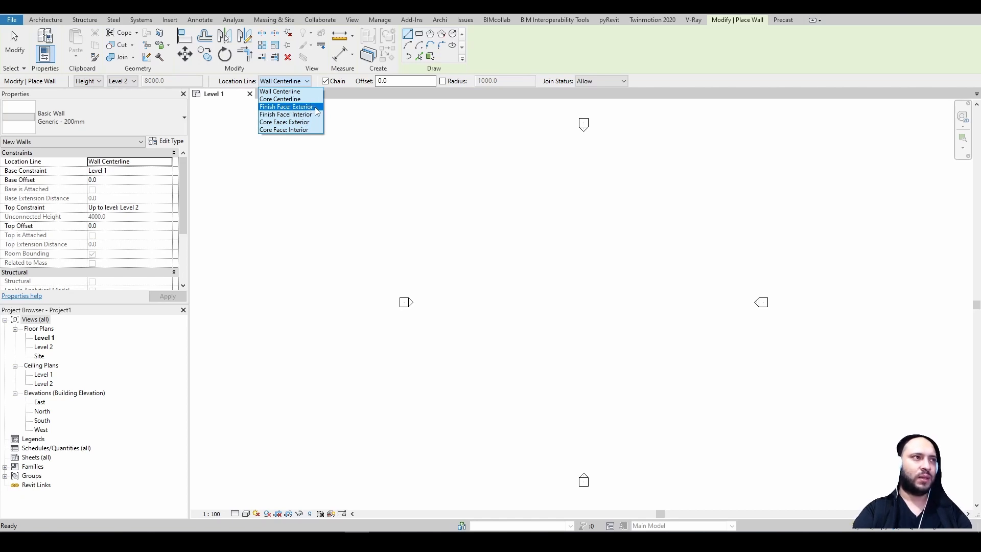
click(316, 112)
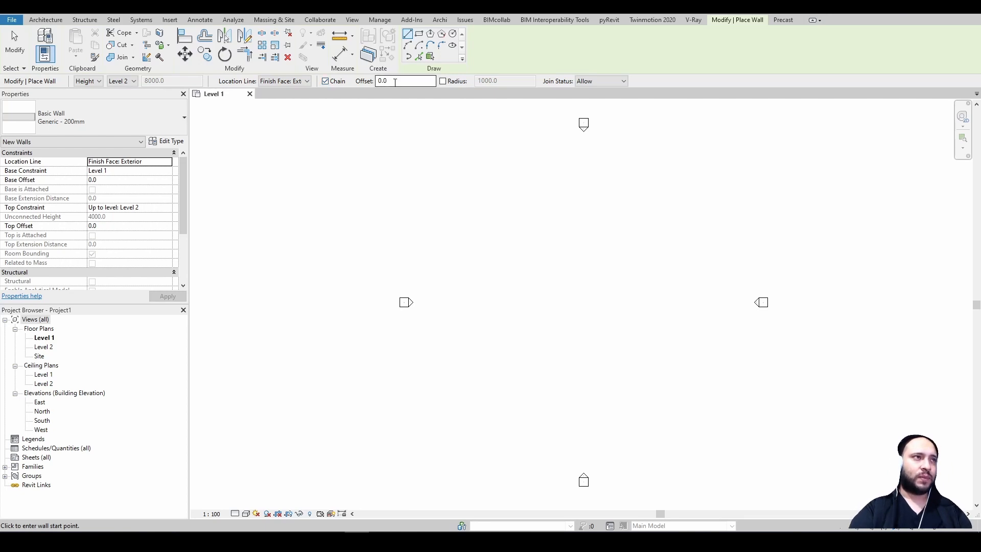
mouse_move(556, 222)
middle_down()
mouse_move(492, 202)
mouse_move(492, 250)
middle_up()
scroll(492, 202, up, 1)
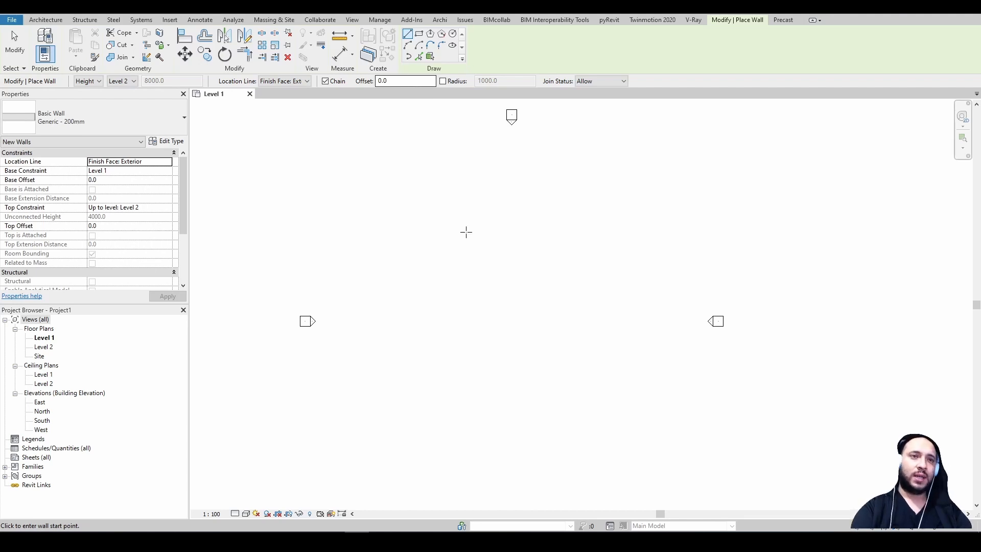
mouse_move(466, 233)
middle_down()
mouse_move(449, 225)
mouse_move(462, 232)
middle_up()
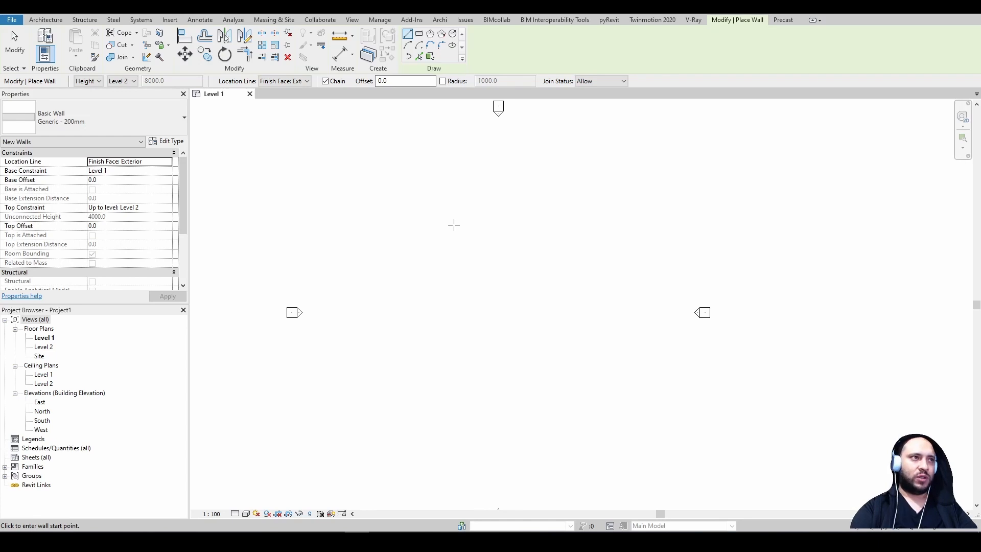
key(Escape)
key(Escape)
Step: Start a rectangular detail line and set the project length units to meters with 2 decimal places
key(d)
key(l)
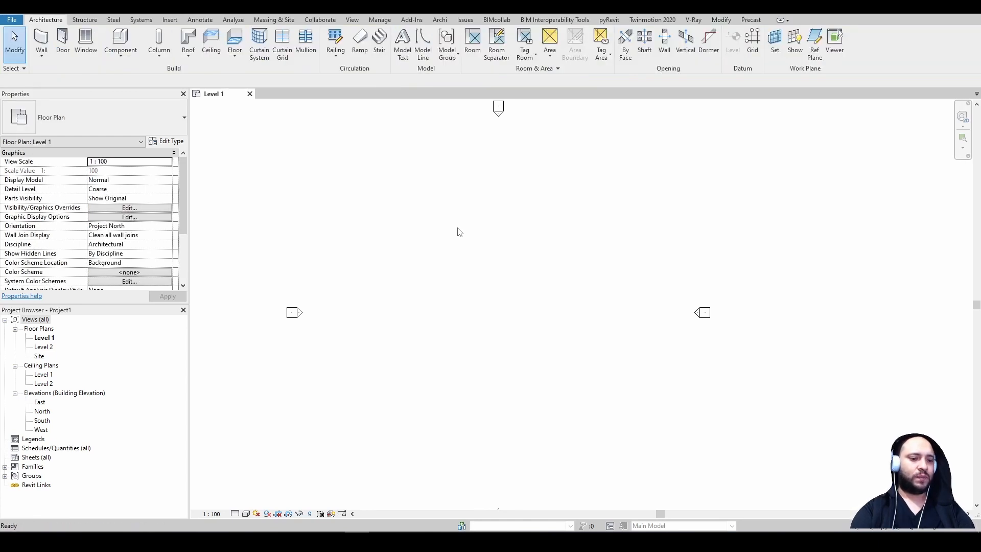
click(419, 34)
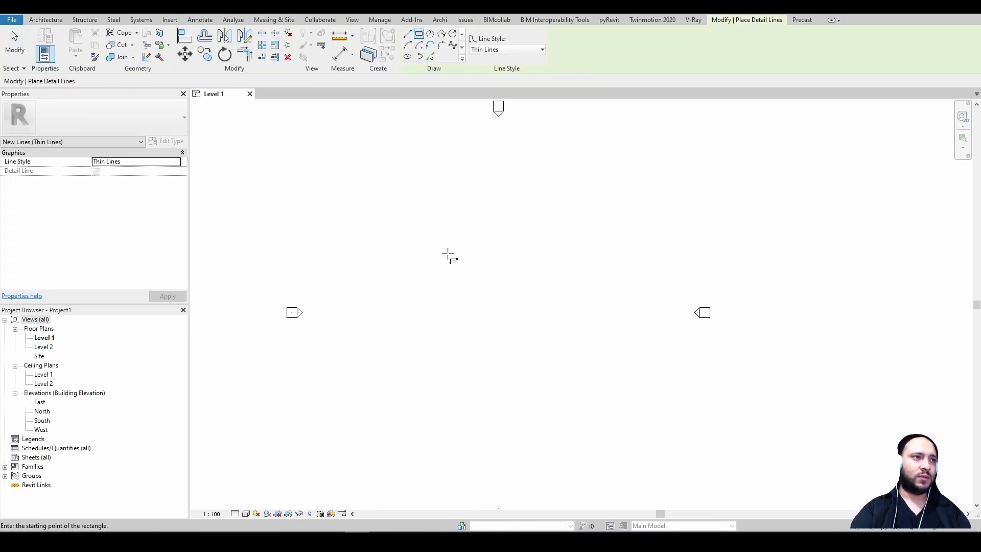
key(u)
key(n)
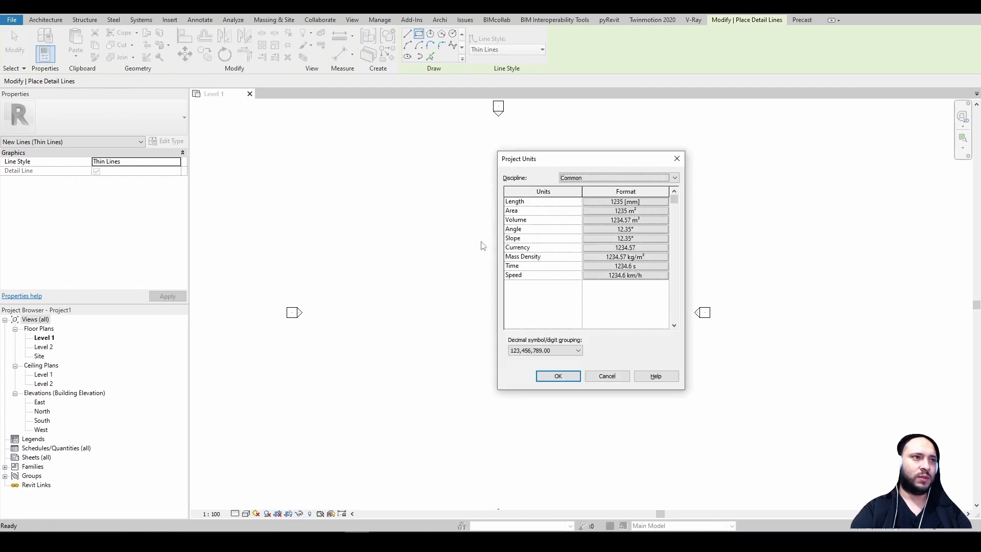
click(597, 204)
click(613, 219)
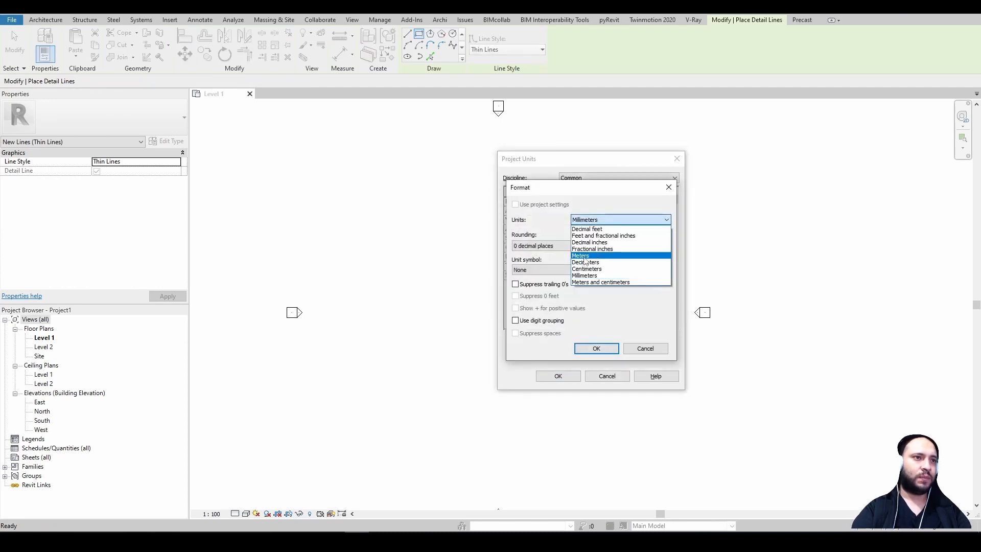
click(580, 255)
click(547, 246)
click(544, 291)
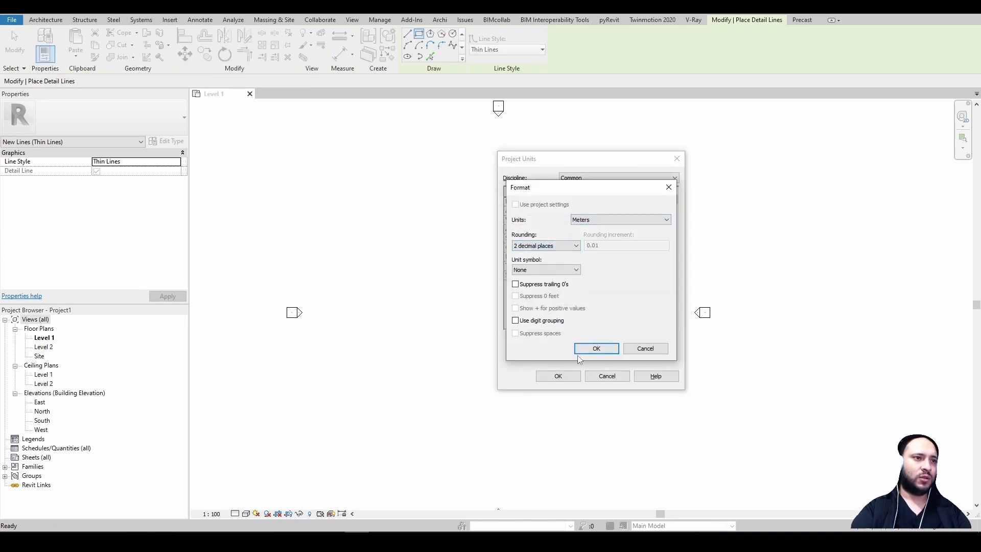
click(587, 350)
click(562, 376)
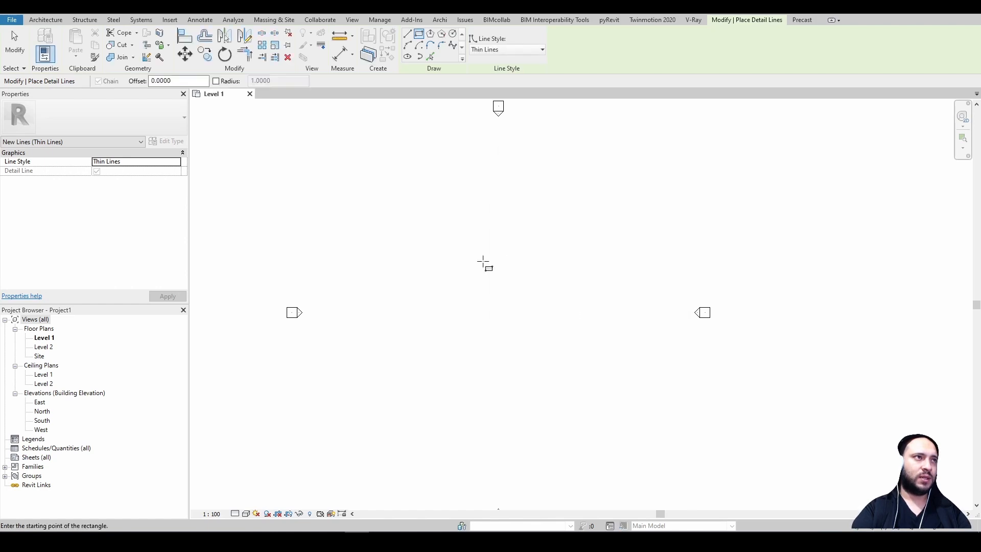
Step: Draw a detail line rectangle about 5.9 m wide and 6 m high between the elevation markers
scroll(452, 317, up, 1)
click(476, 278)
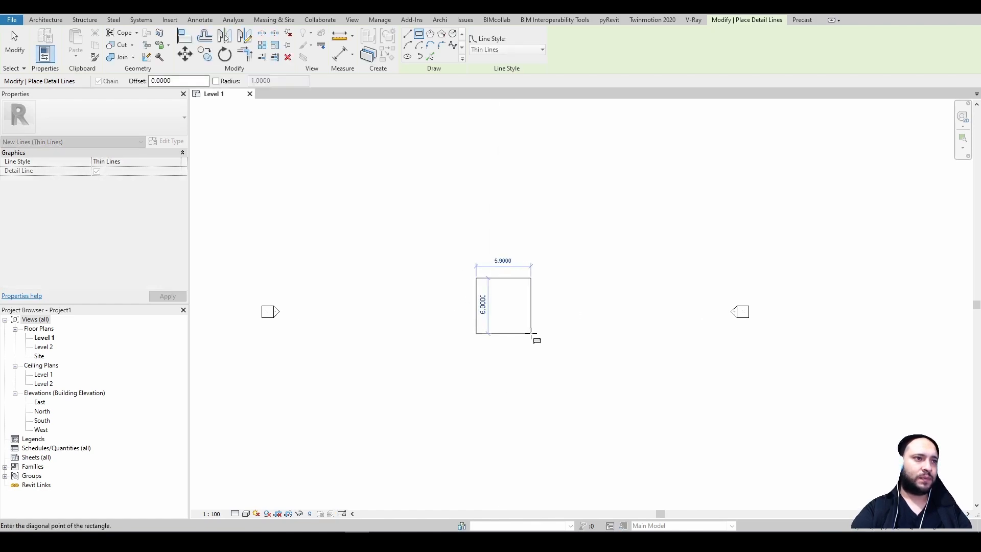
click(532, 334)
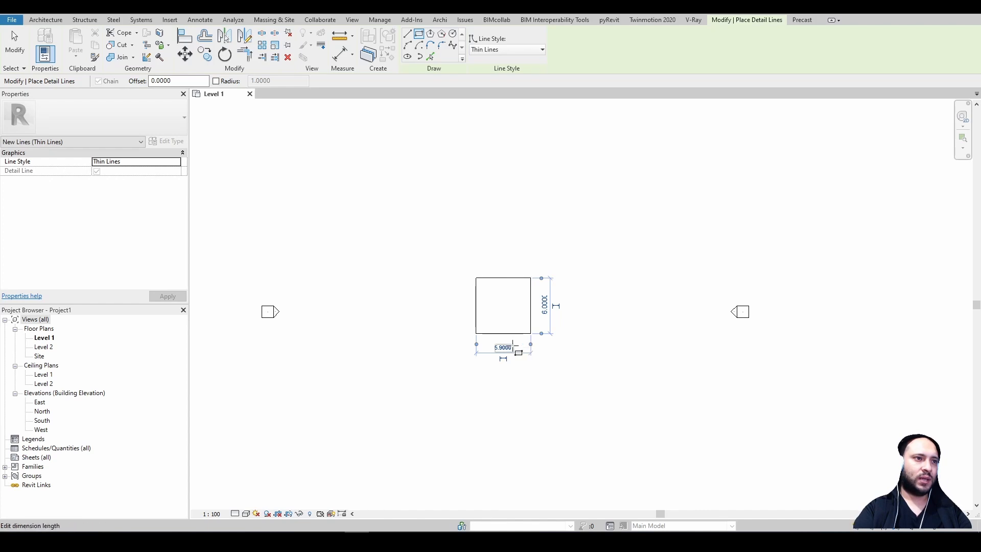
key(Escape)
Step: Set the rectangle's height to 4 m by editing the distance between its horizontal lines
click(508, 334)
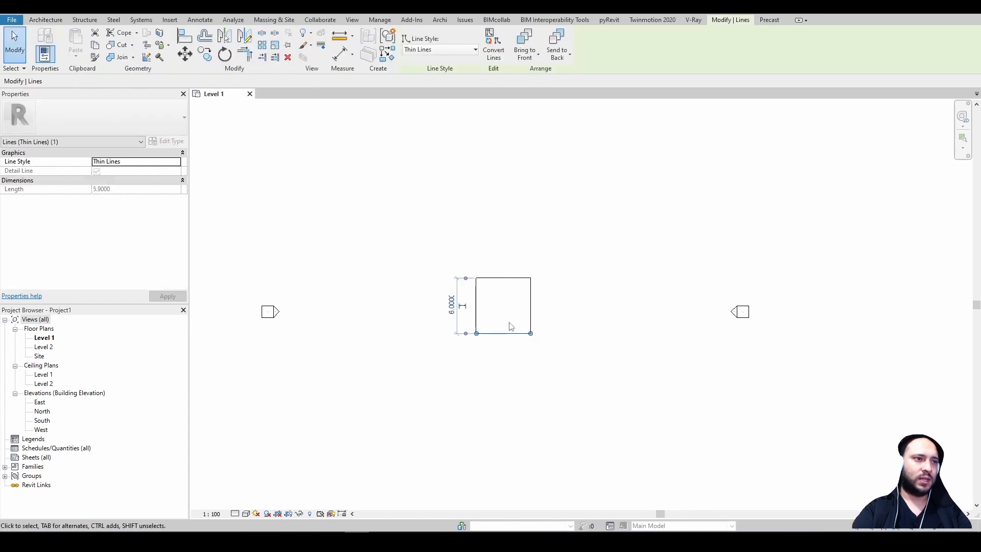
click(459, 306)
text(4)
key(Return)
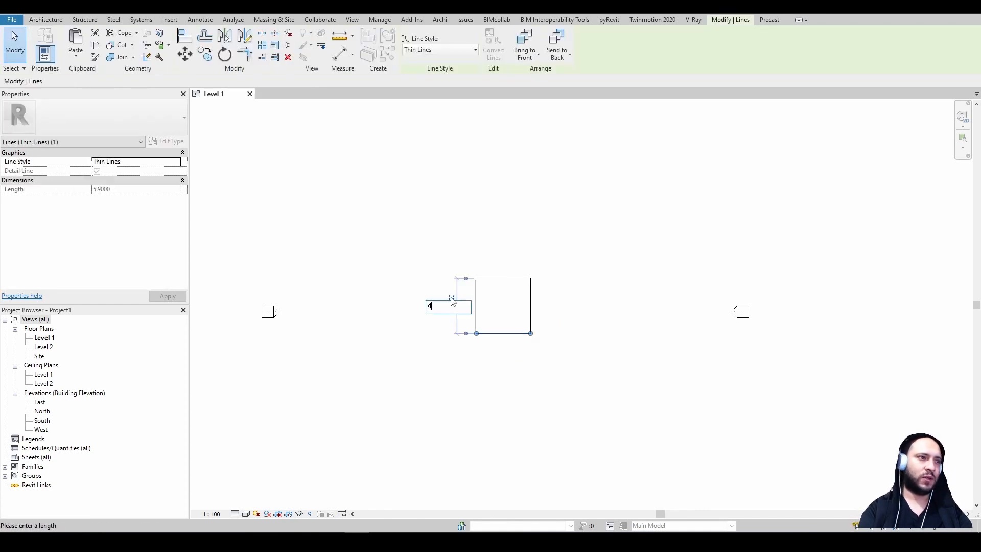
click(514, 279)
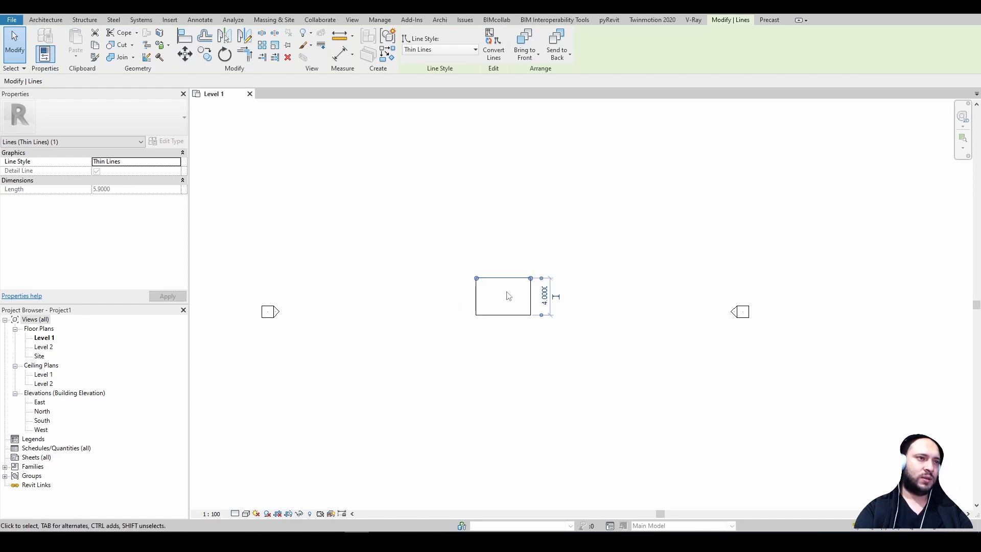
click(546, 297)
text(4)
key(Return)
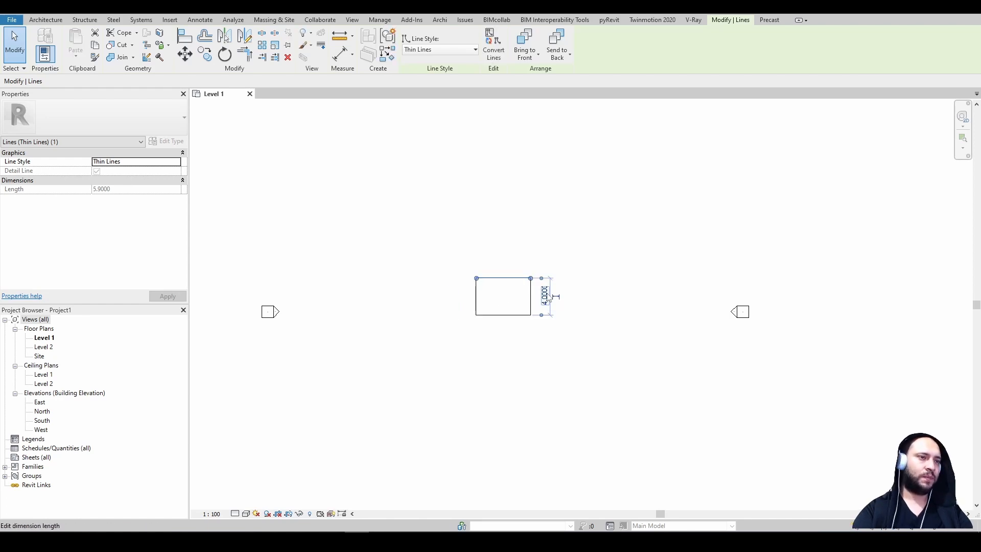
Step: Set the rectangle's width to 4 m by moving its right-hand line, and deselect it
click(531, 302)
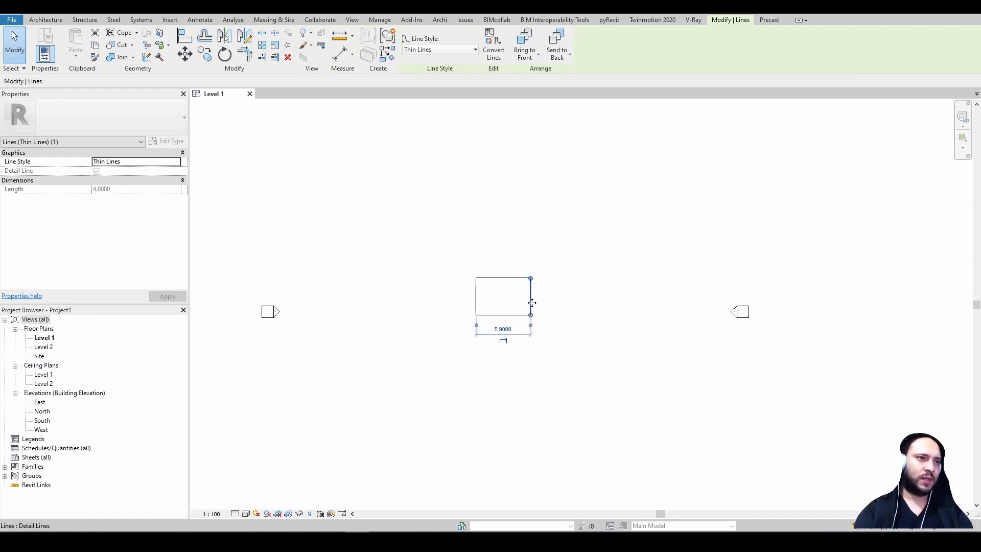
click(503, 329)
text(4)
key(Return)
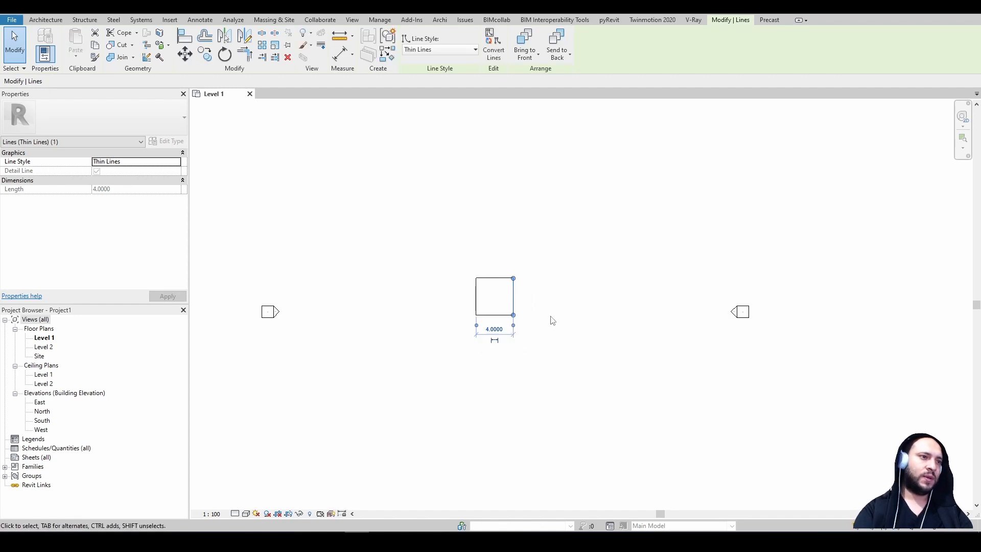
click(547, 320)
Step: Create walls around the whole square with Pick Lines, offset 1 m outward, using Finish Face: Interior as the location line
scroll(542, 306, up, 4)
middle_drag(579, 315, 651, 289)
scroll(656, 245, up, 1)
key(w)
key(a)
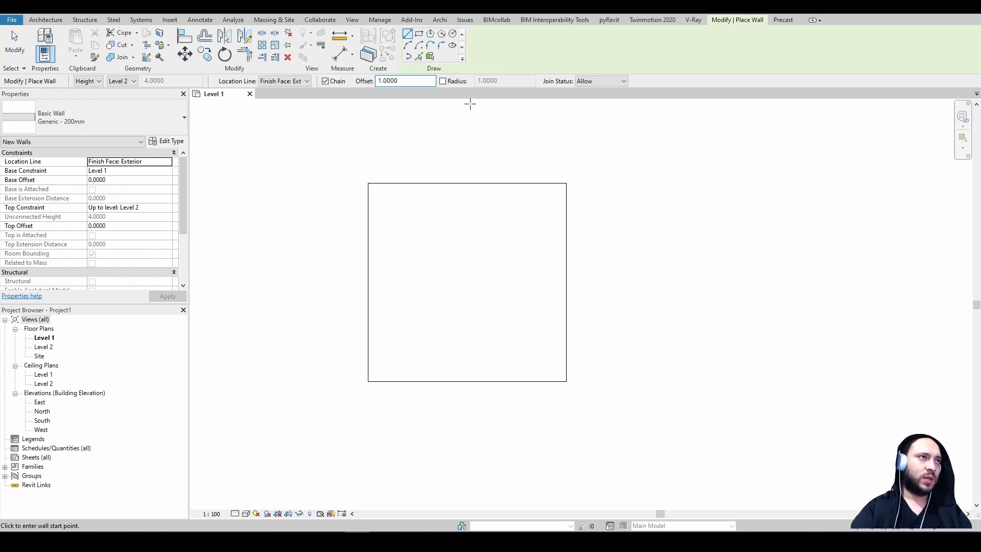
click(422, 59)
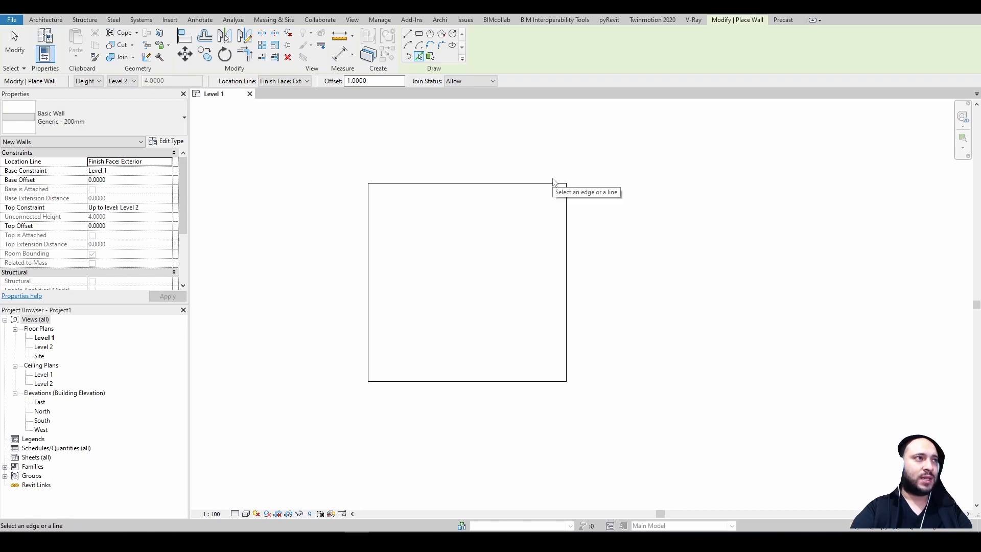
click(307, 80)
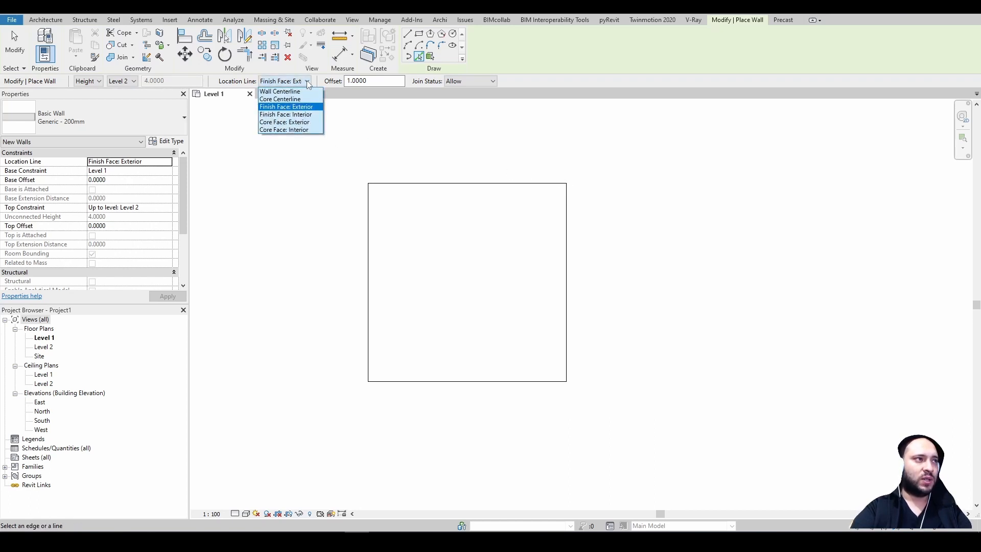
click(303, 114)
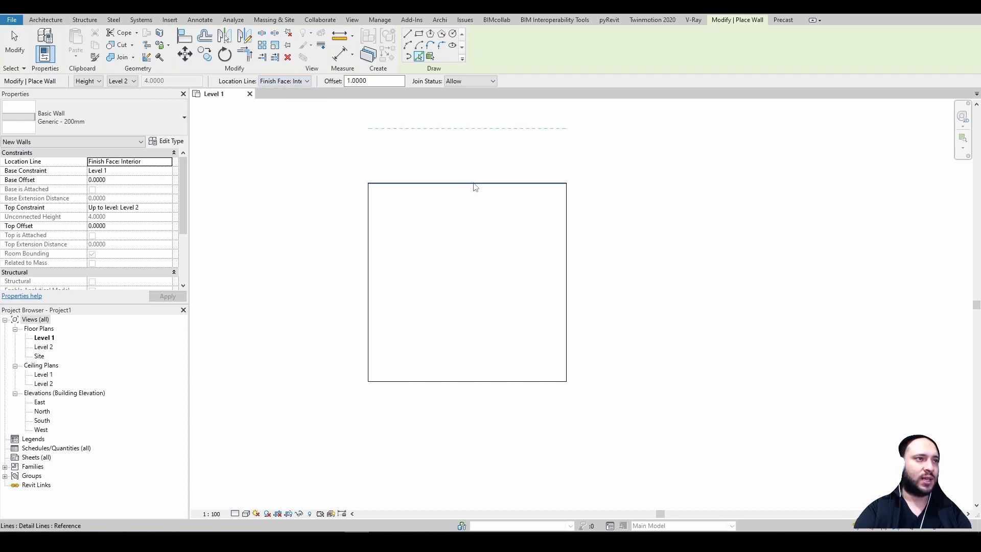
key(Tab)
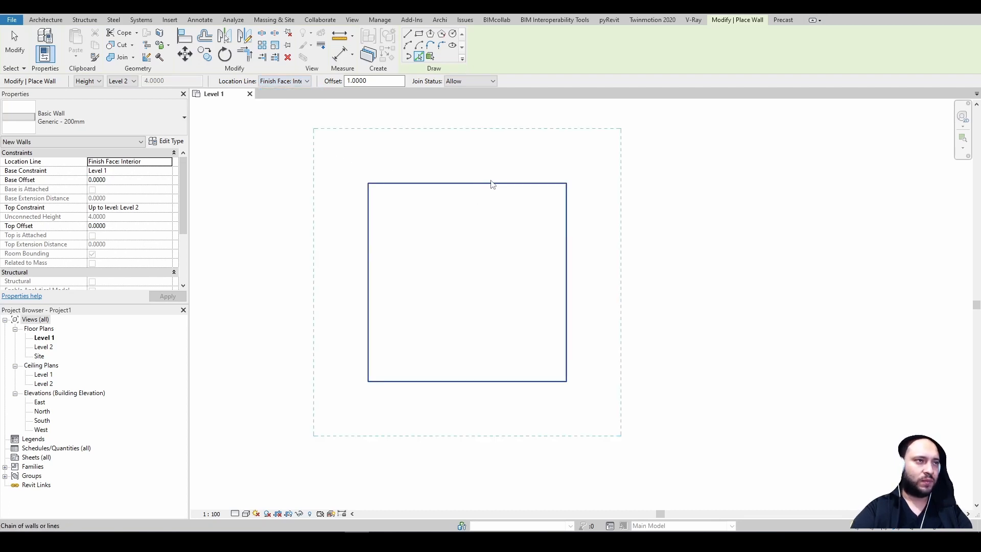
click(491, 184)
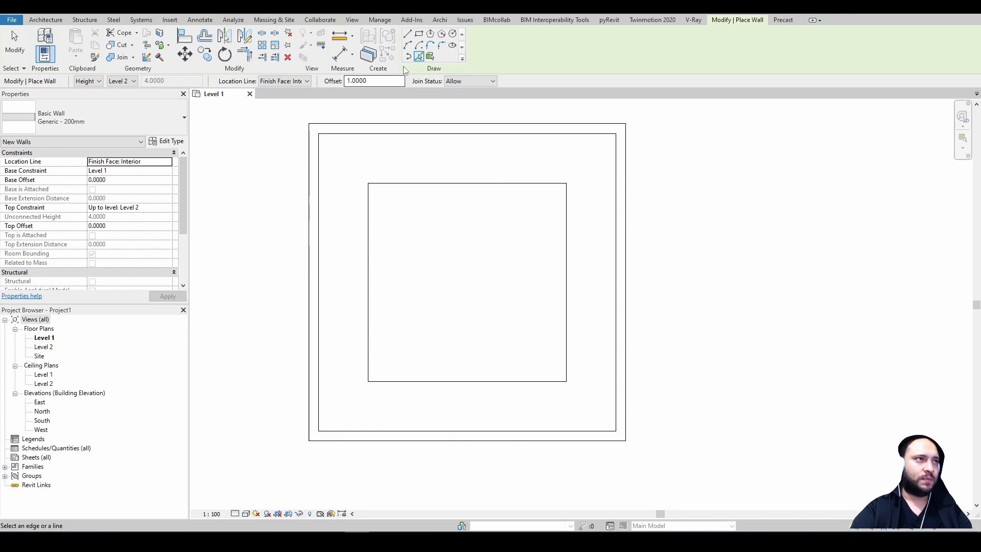
Step: Check the gap between the square's upper line and the upper wall with an aligned dimension, and delete that dimension
click(339, 53)
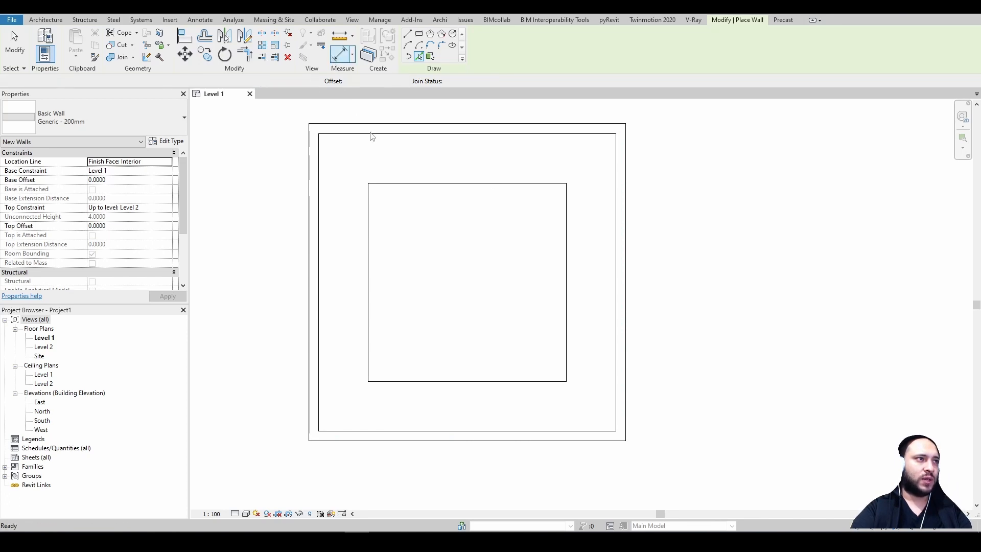
click(403, 183)
click(428, 167)
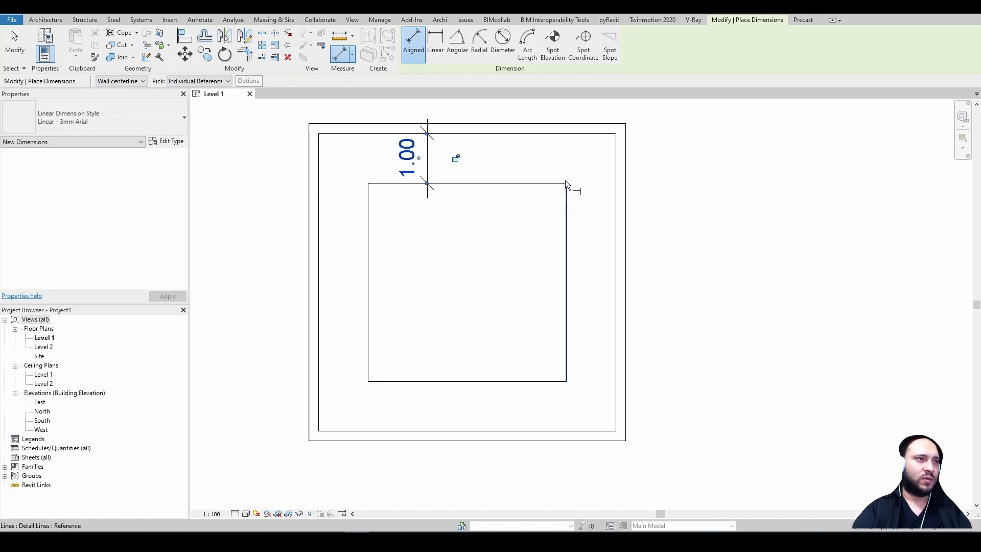
key(Escape)
key(Escape)
click(426, 161)
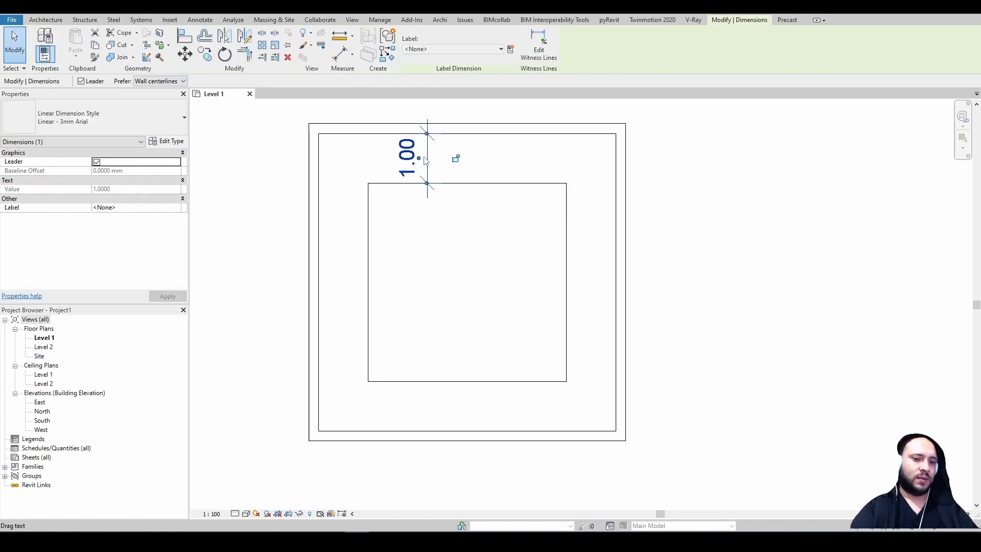
key(Delete)
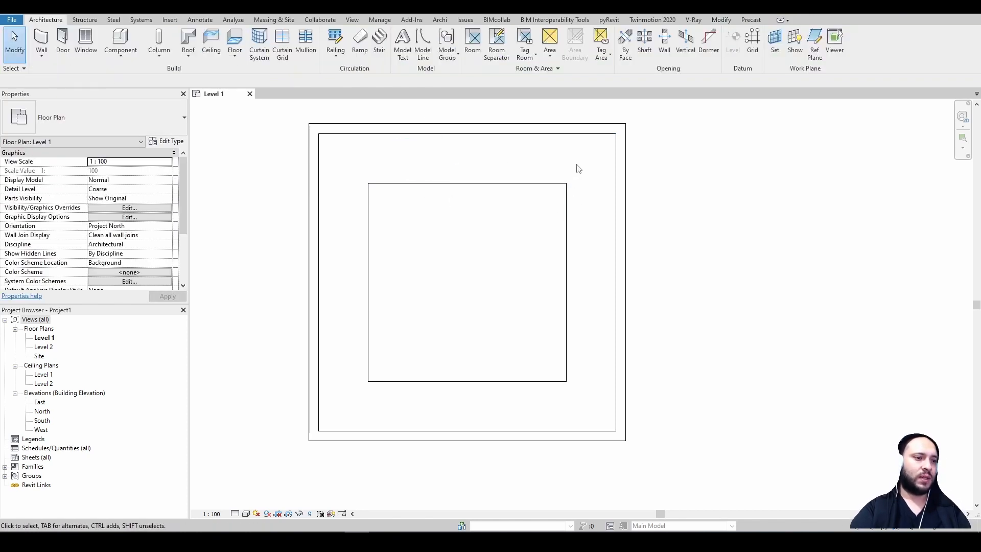
Step: Delete the whole chain of walls surrounding the square of detail lines
drag(576, 164, 365, 388)
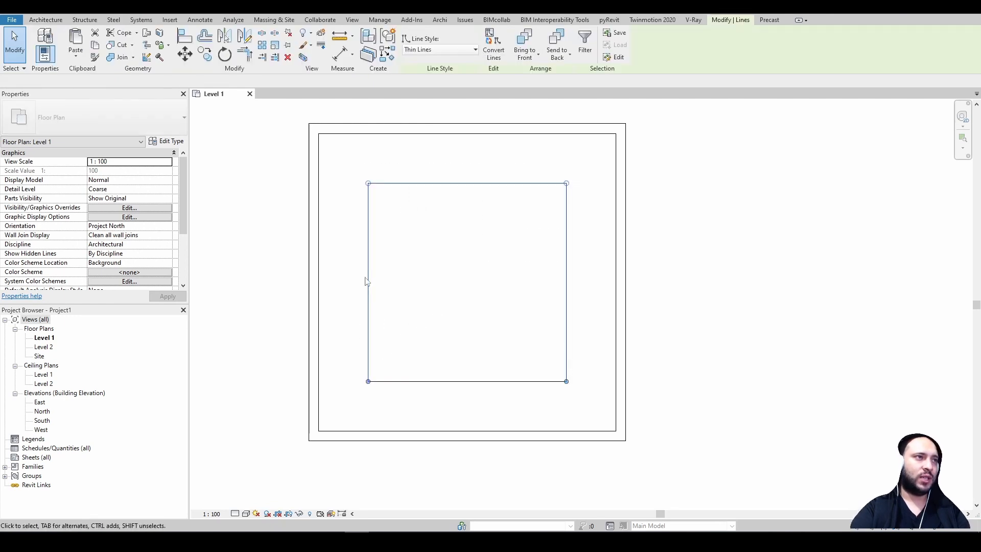
click(357, 243)
key(Tab)
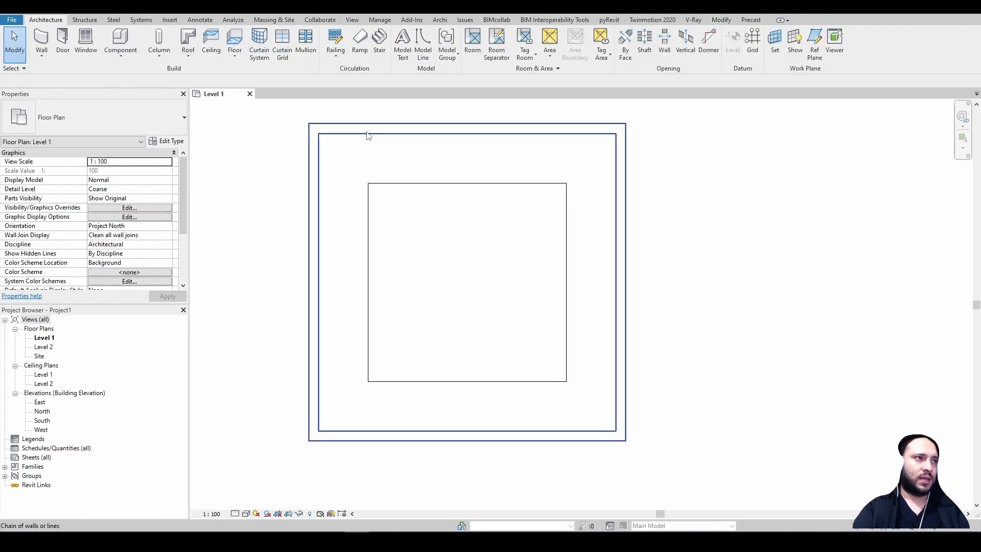
click(367, 135)
key(Delete)
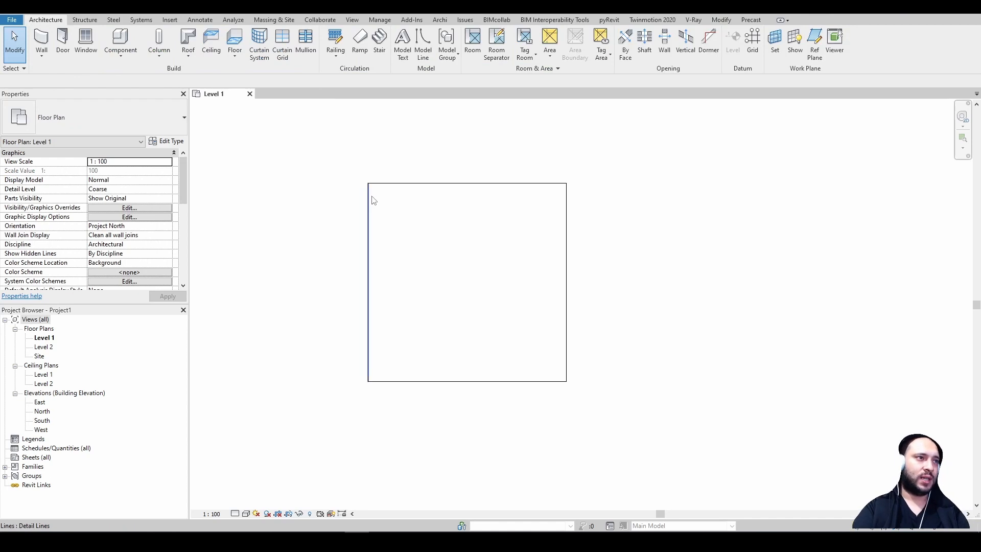
Step: Create walls around the whole square with Pick Lines, offset 1 m outward, using Finish Face: Exterior as the location line
key(w)
key(a)
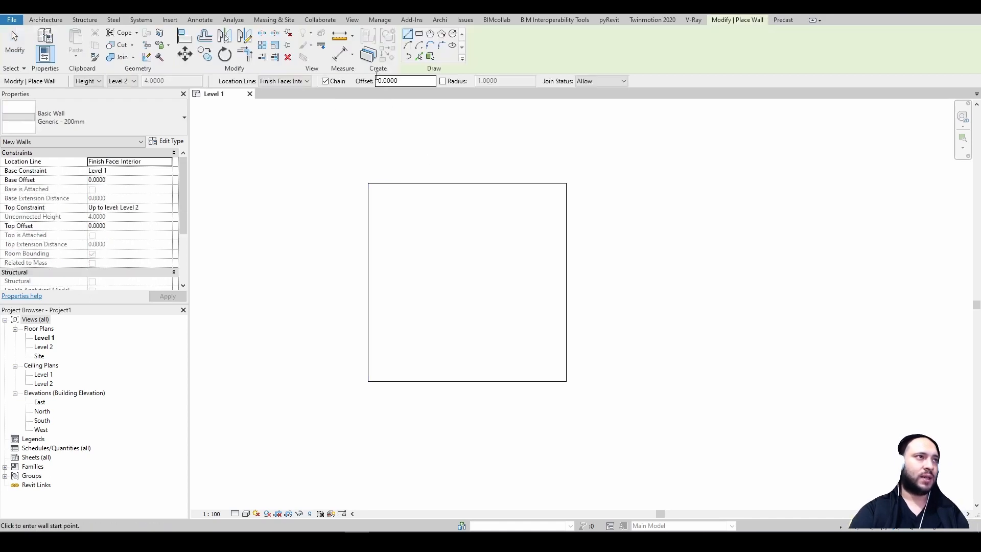
click(295, 82)
click(299, 105)
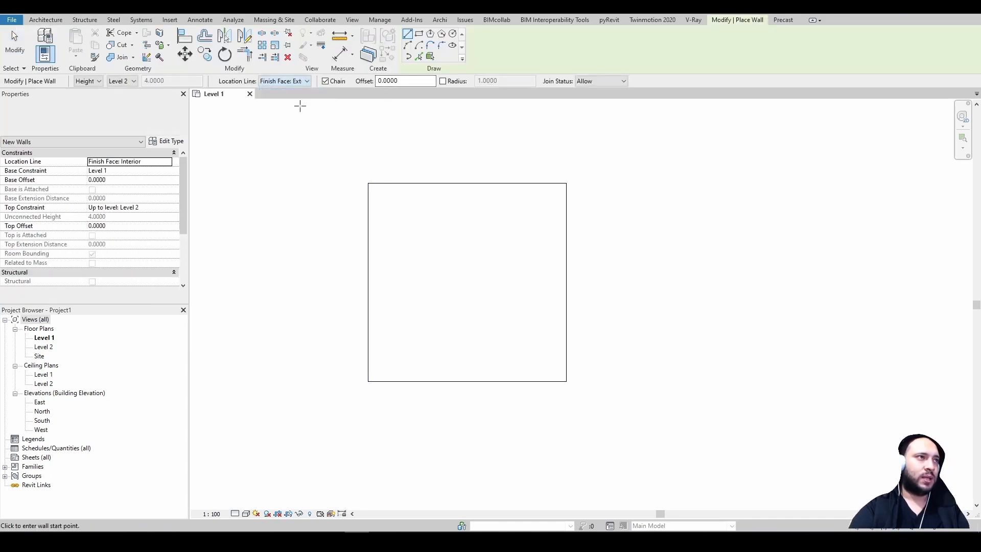
double_click(379, 82)
text(1)
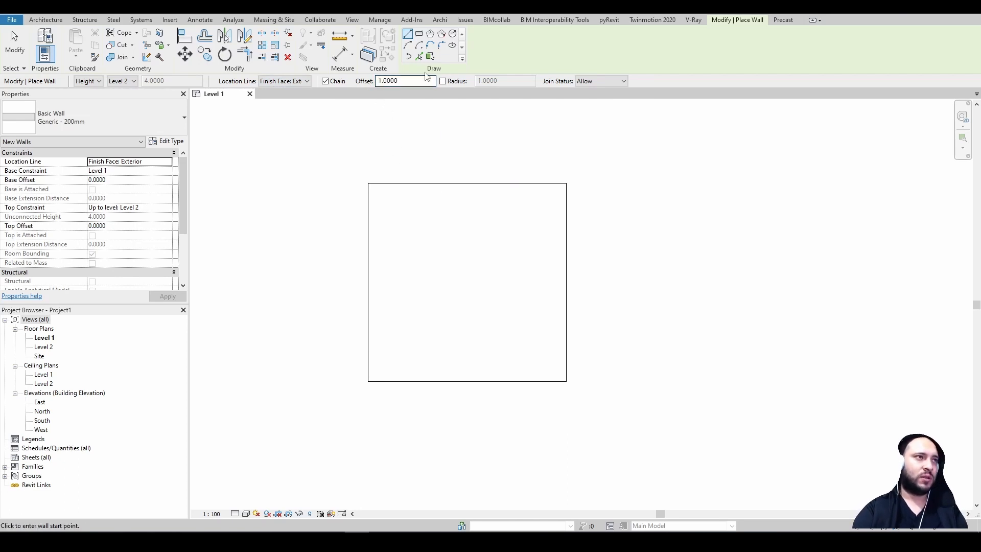
text(pl)
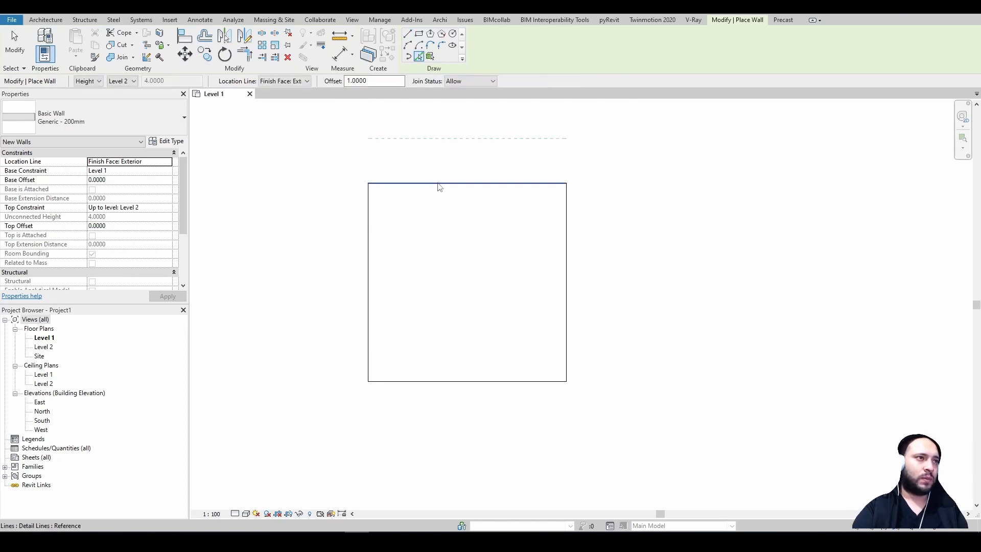
key(Tab)
click(436, 185)
Step: Check the distances from the upper wall's outer and inner faces to the square's upper line with aligned dimensions, without placing them
click(341, 54)
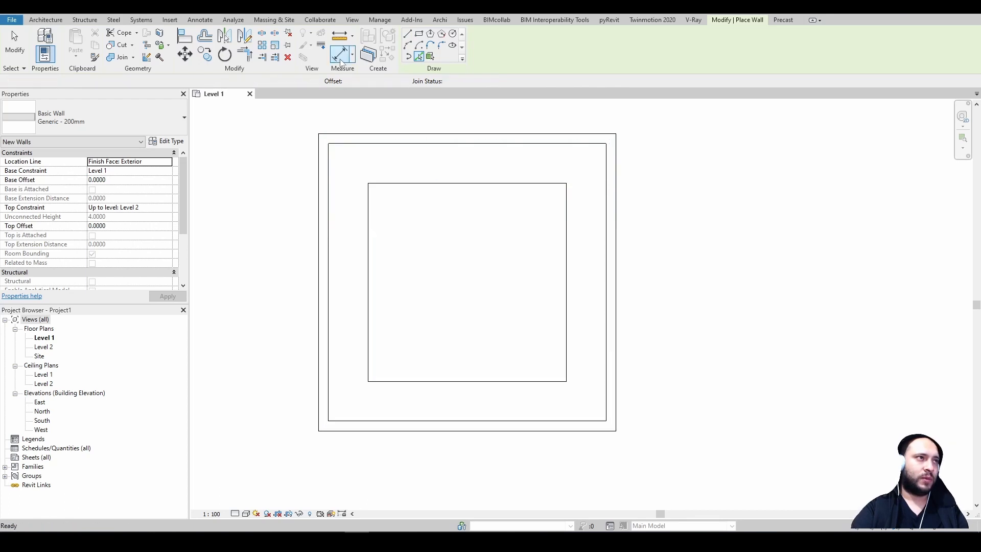
click(420, 136)
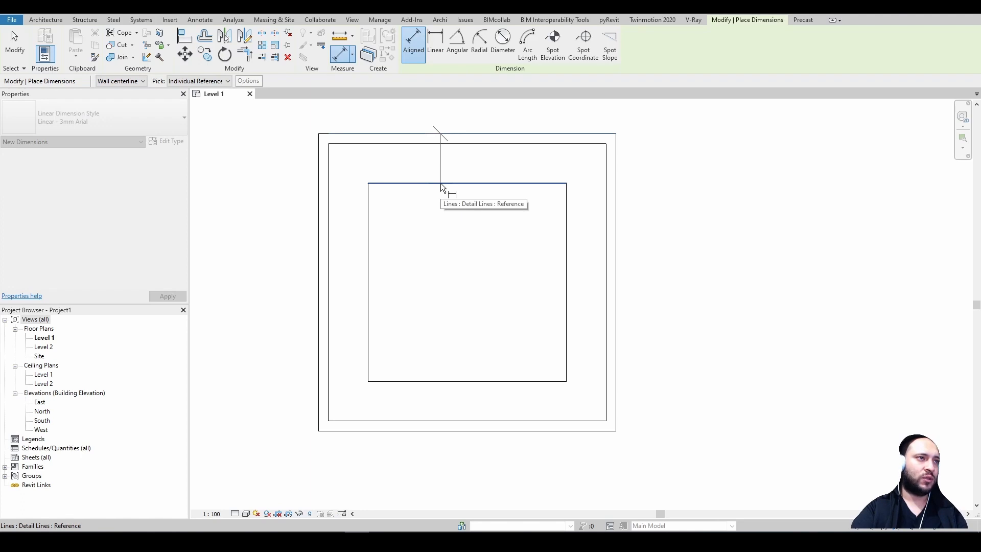
click(443, 185)
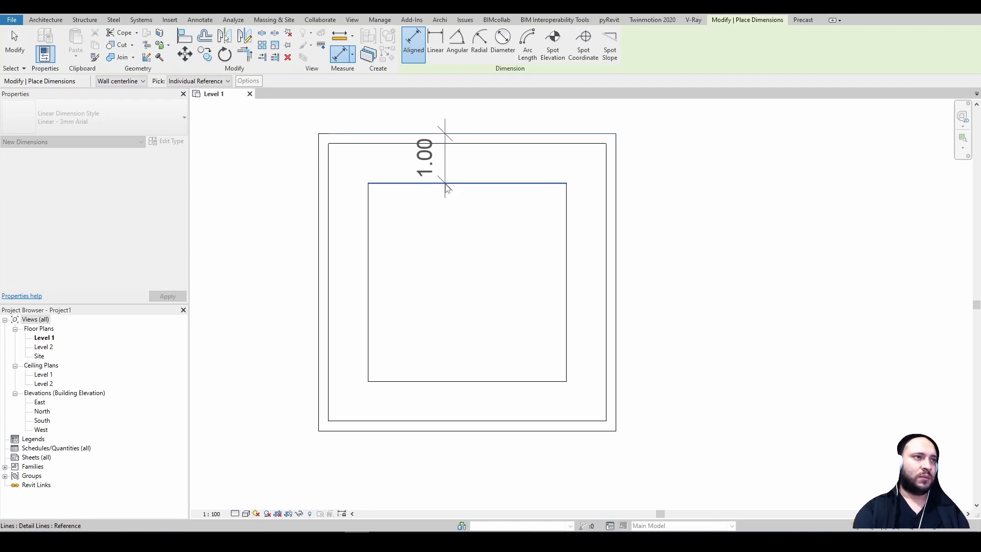
key(Escape)
click(467, 144)
click(467, 184)
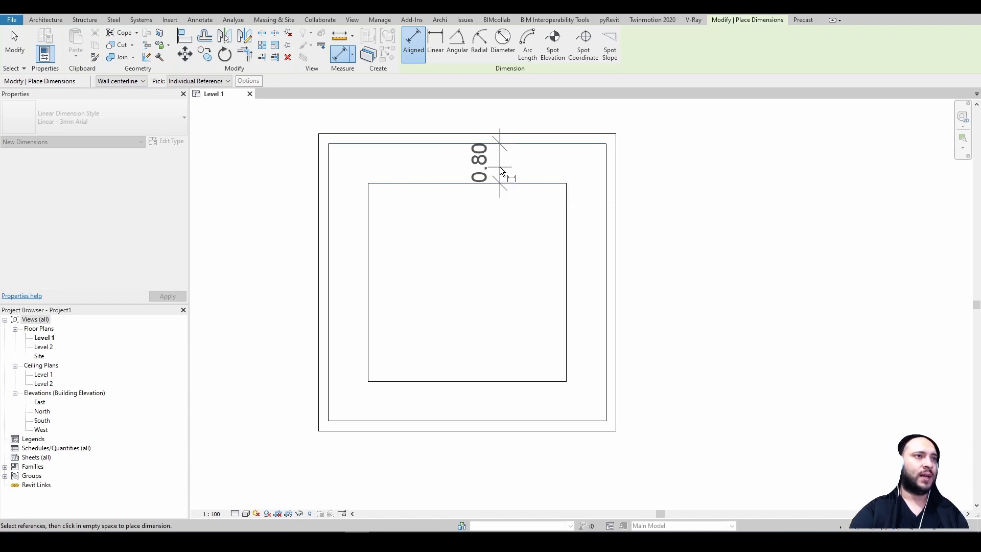
key(Escape)
key(Escape)
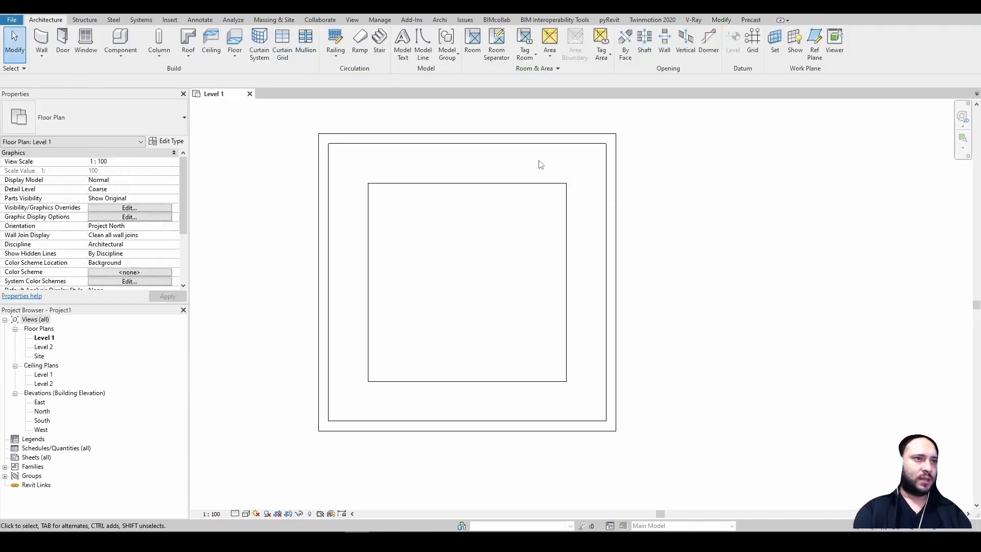
Step: Delete the square's four detail lines and view the remaining walls in the default 3D view
drag(586, 168, 366, 393)
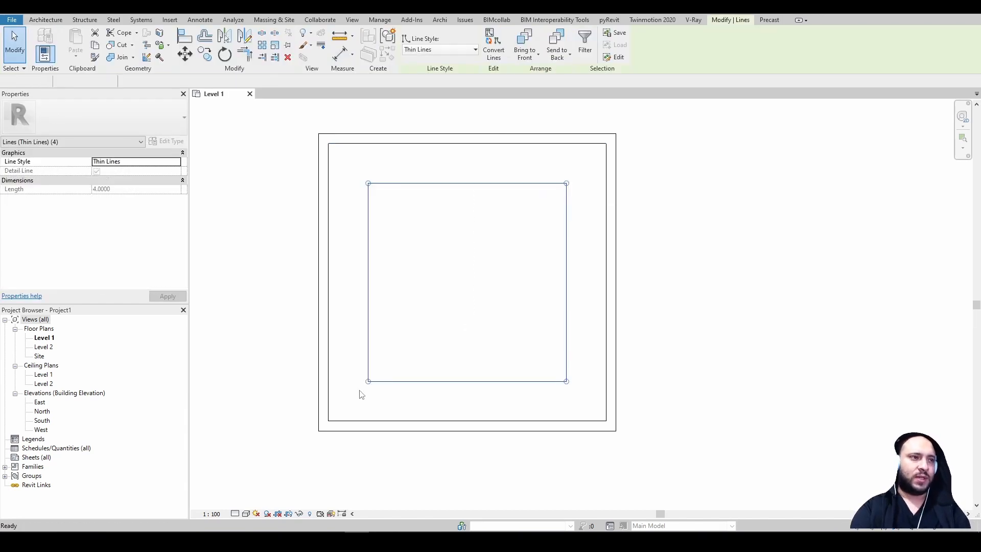
key(Delete)
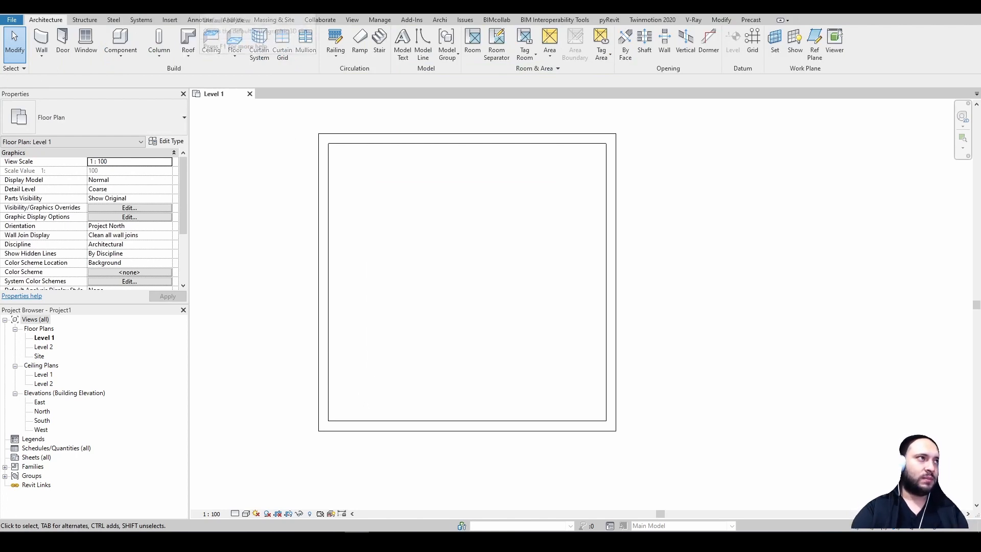
key(3)
key(d)
scroll(578, 307, up, 6)
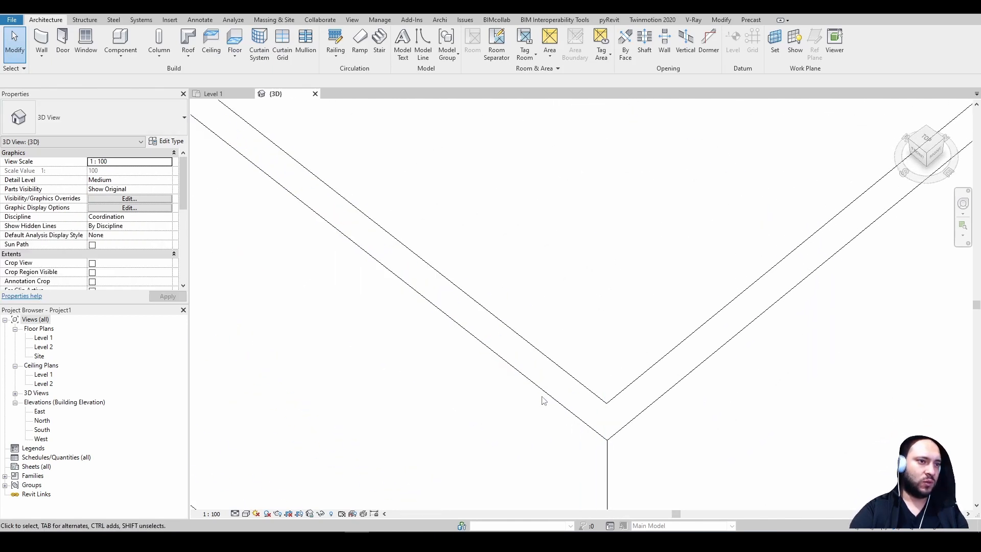
click(549, 390)
scroll(550, 401, down, 4)
click(565, 342)
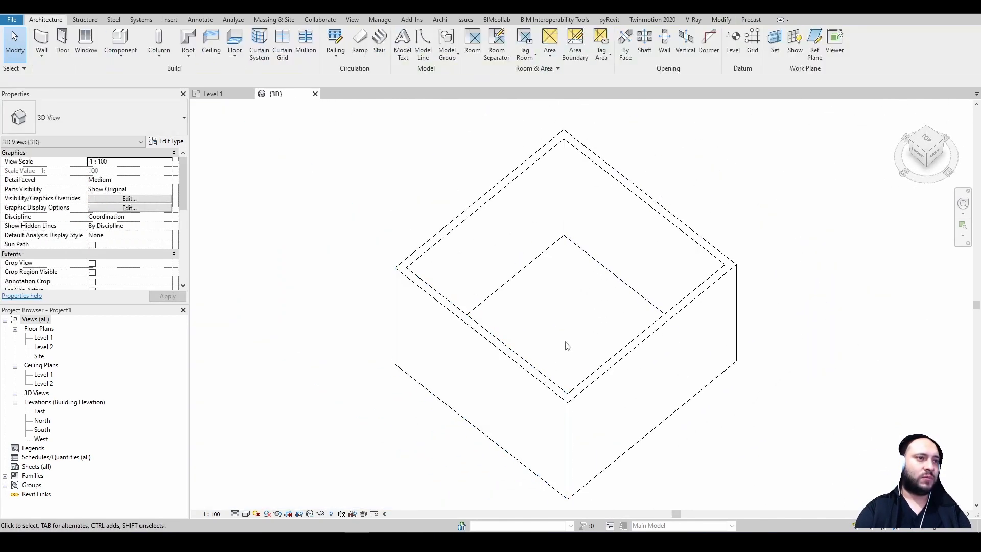
Step: Return to the Level 1 plan and duplicate the type of all four walls as "Blq 4"
click(214, 92)
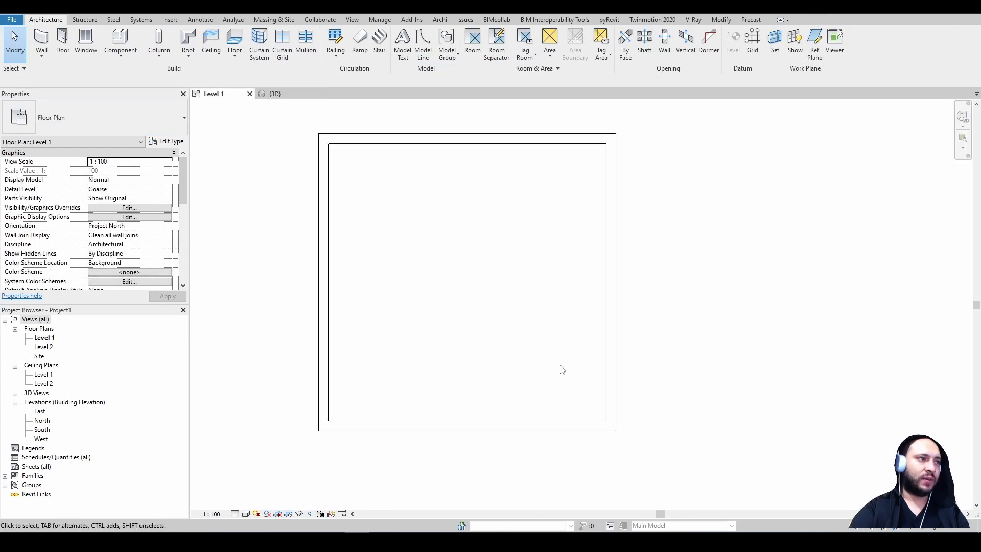
drag(681, 108, 291, 440)
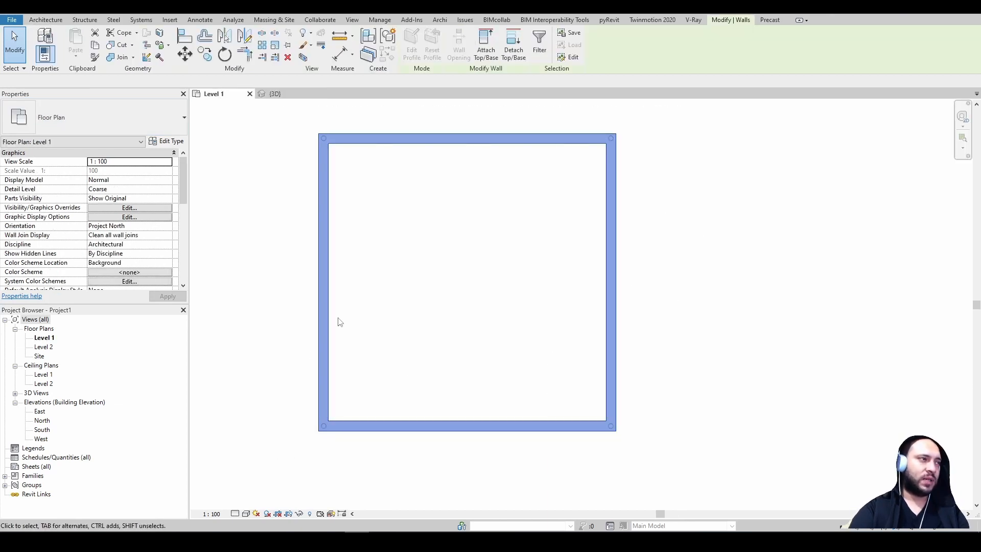
click(181, 143)
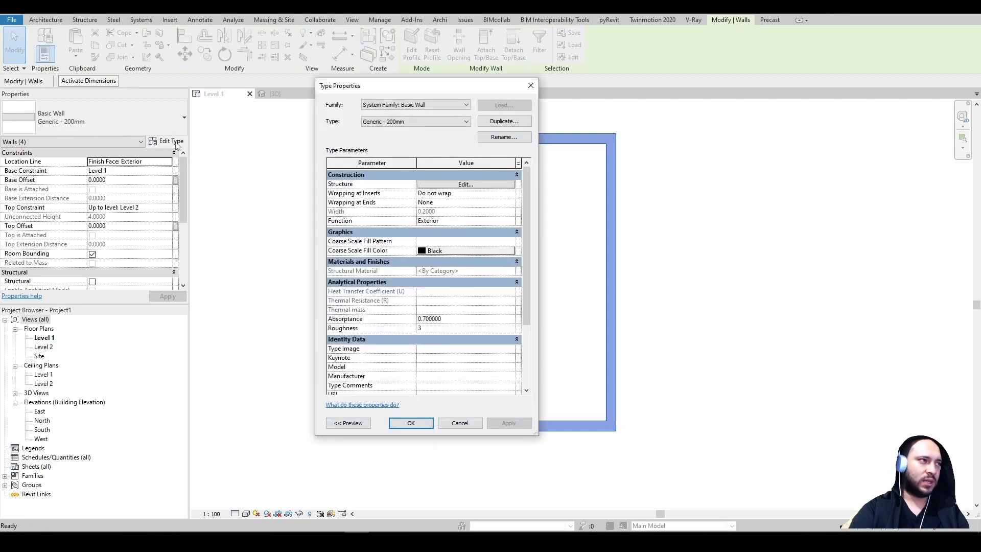
click(506, 125)
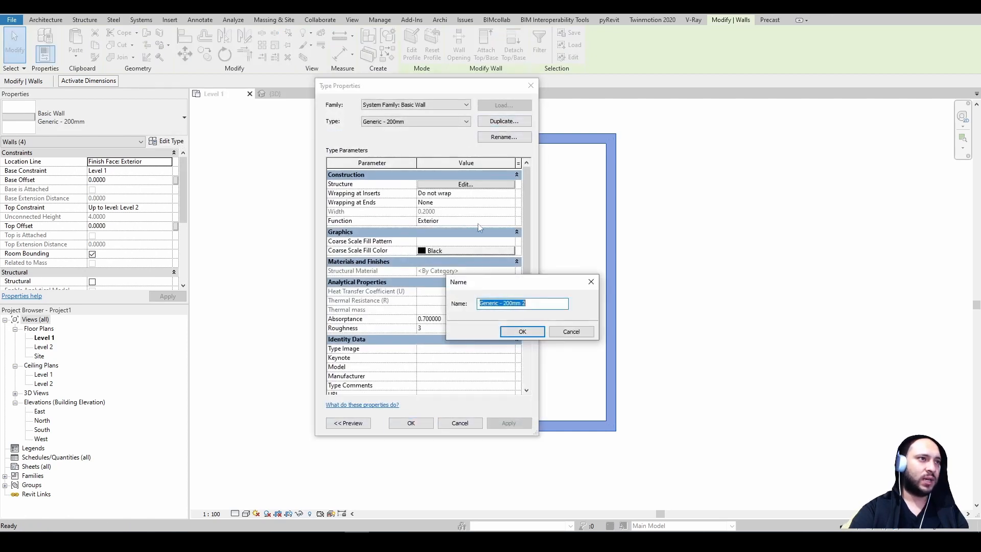
text(B)
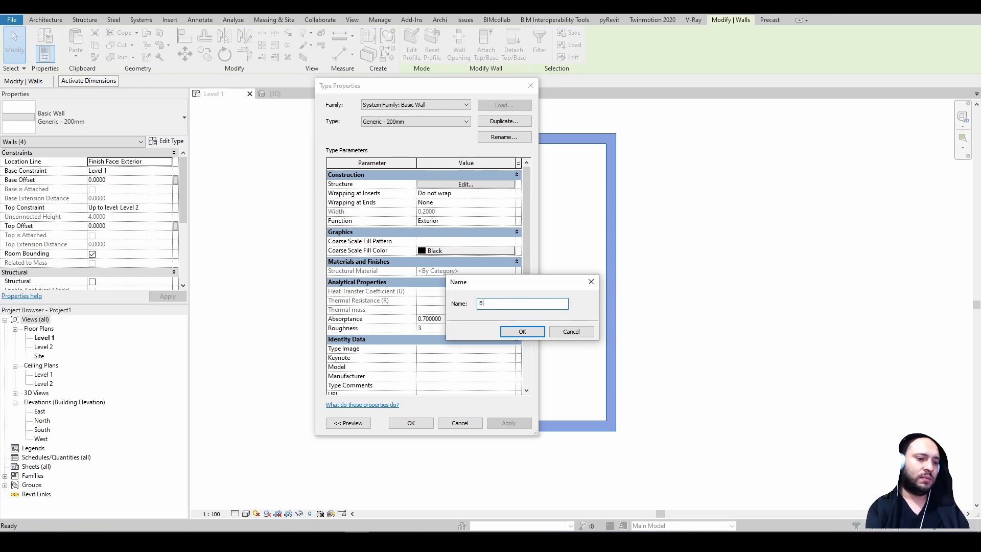
text(lq)
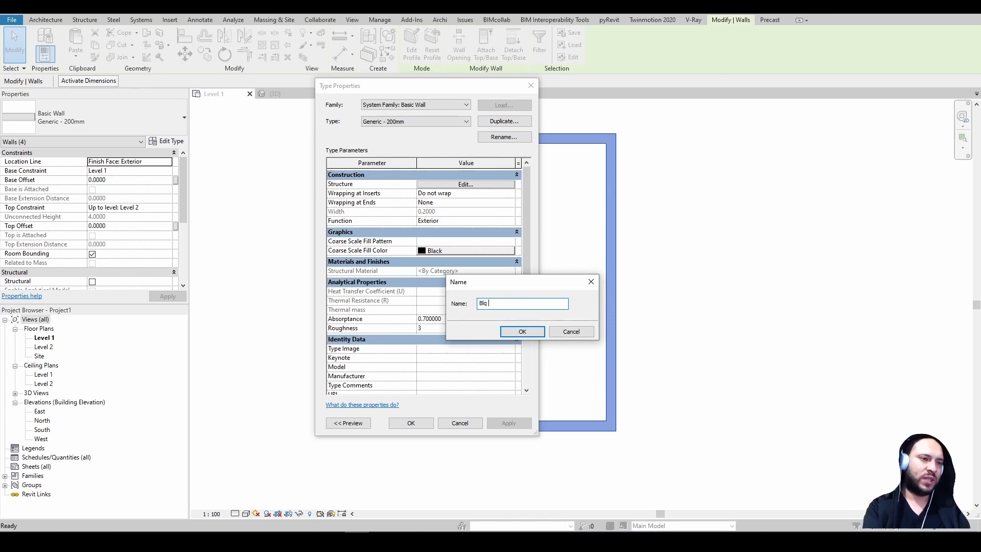
text( 4)
key(Return)
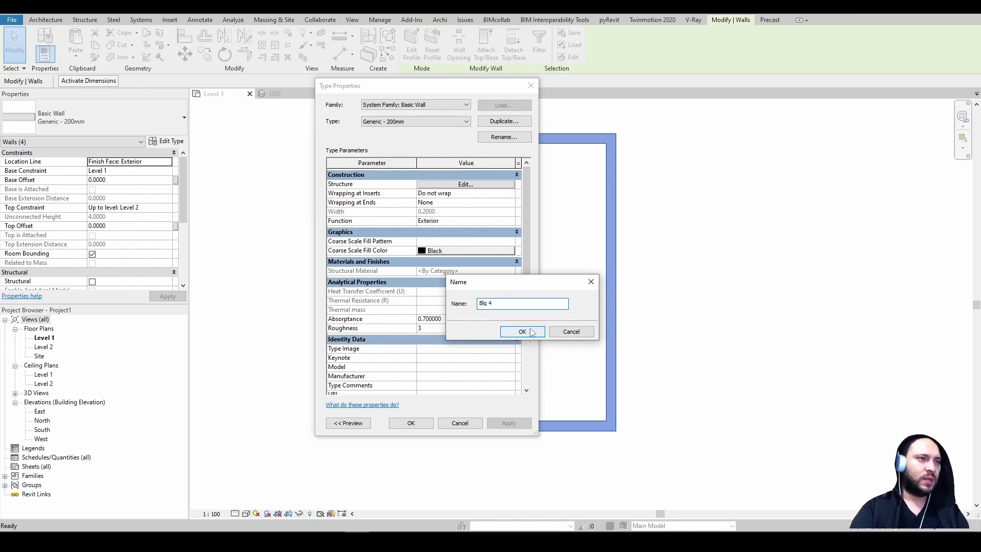
Step: Set the thickness of the structure layer in the Blq 4 wall assembly to 0.09 m
click(484, 186)
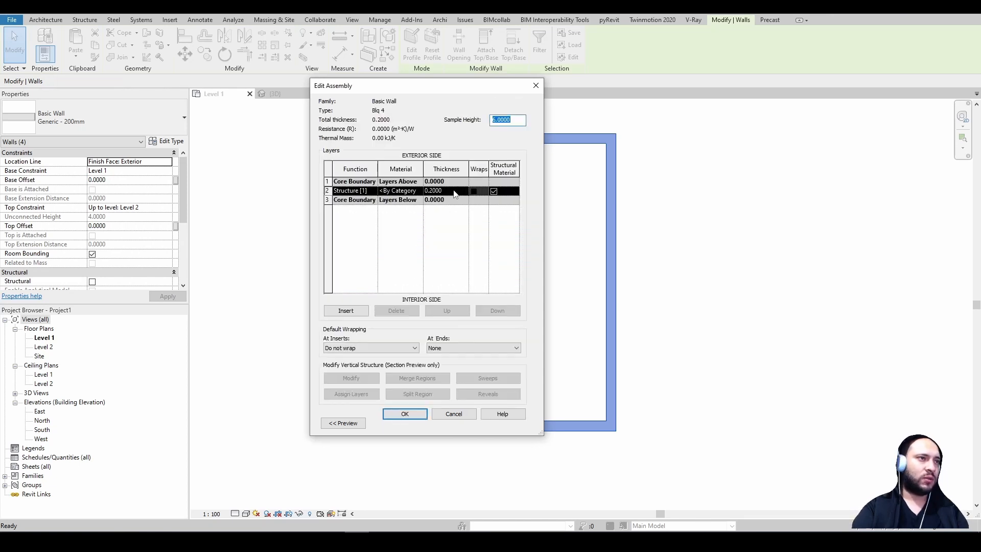
click(446, 190)
click(429, 191)
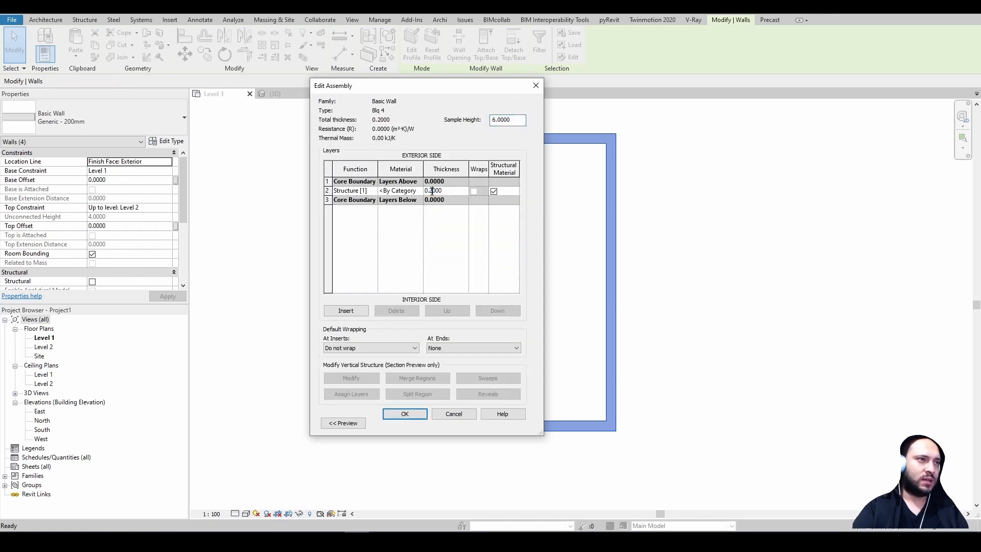
drag(432, 191, 453, 187)
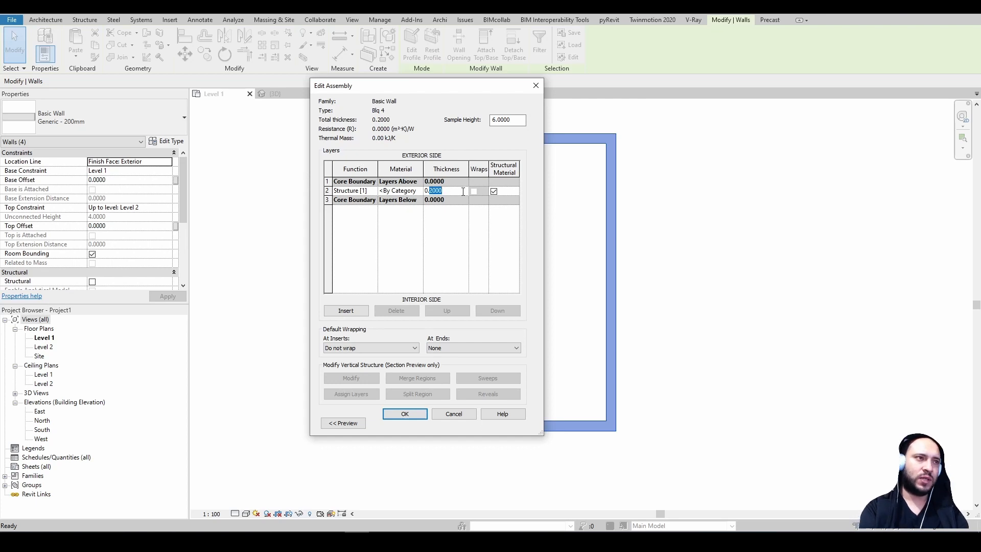
text(09)
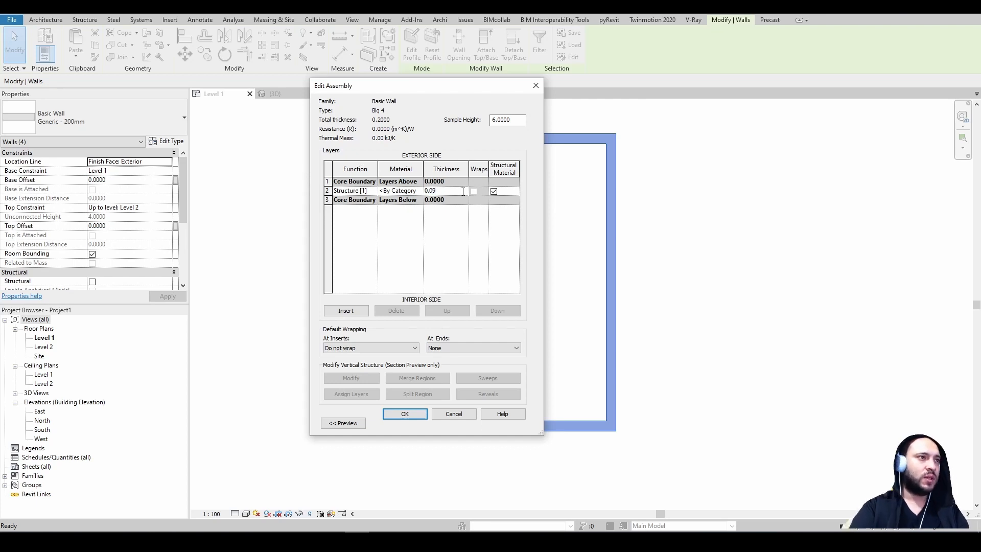
click(365, 231)
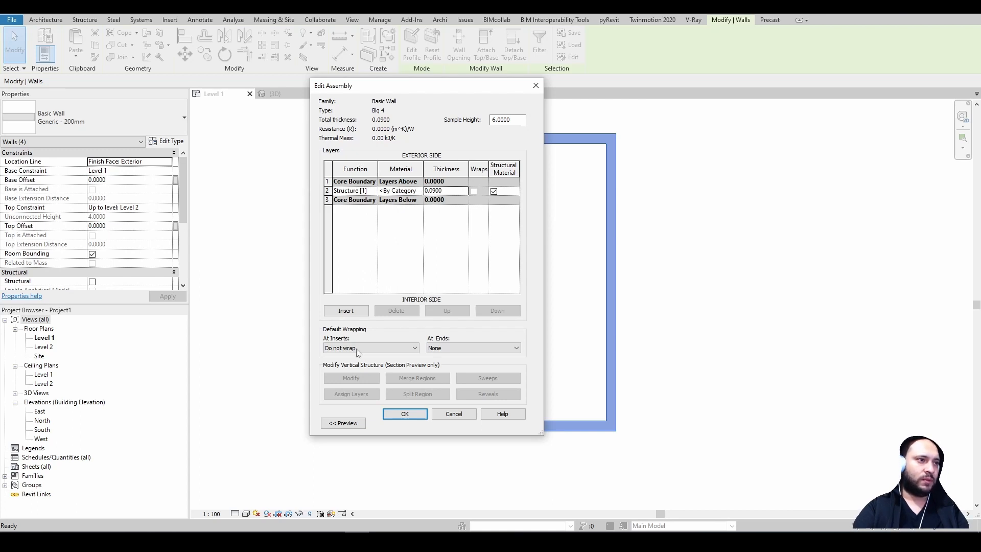
Step: Insert four new layers into the Blq 4 wall assembly
click(362, 316)
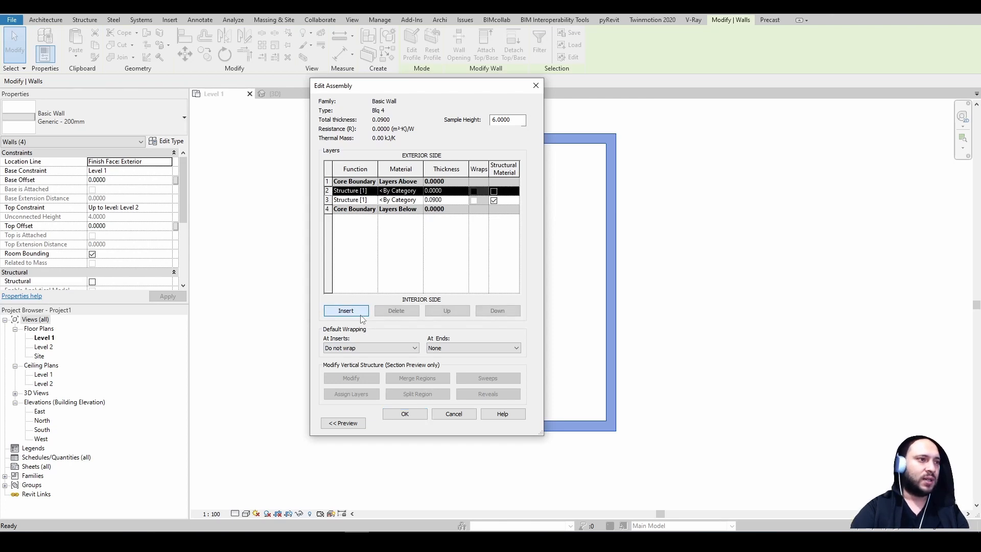
click(363, 316)
click(364, 316)
click(366, 316)
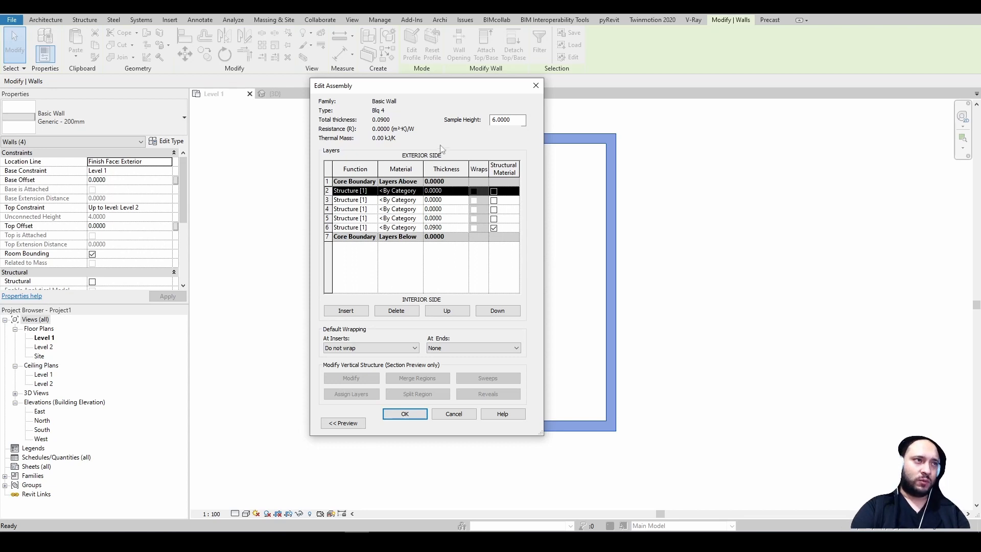
Step: Move two of the new layers above the upper core boundary, on the exterior side
click(433, 312)
click(363, 200)
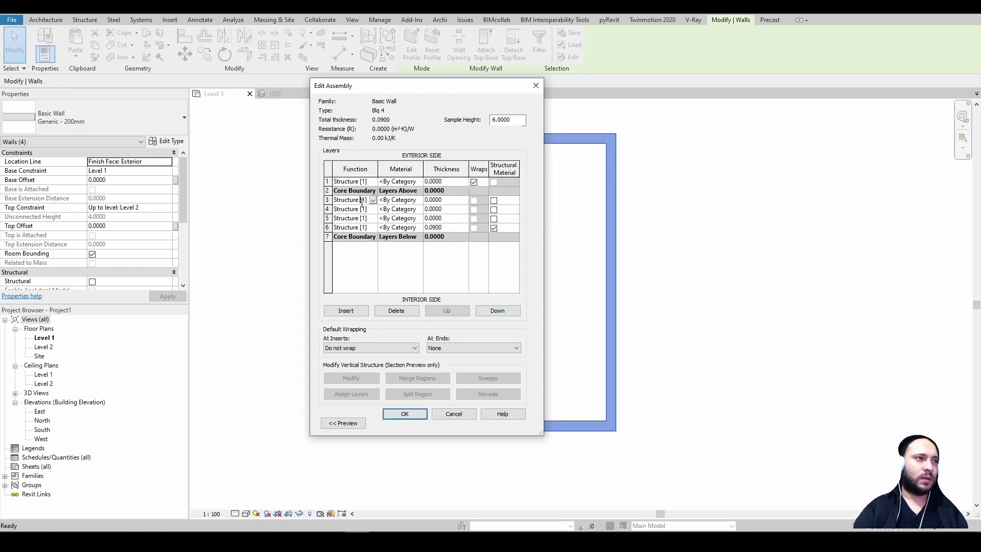
click(447, 311)
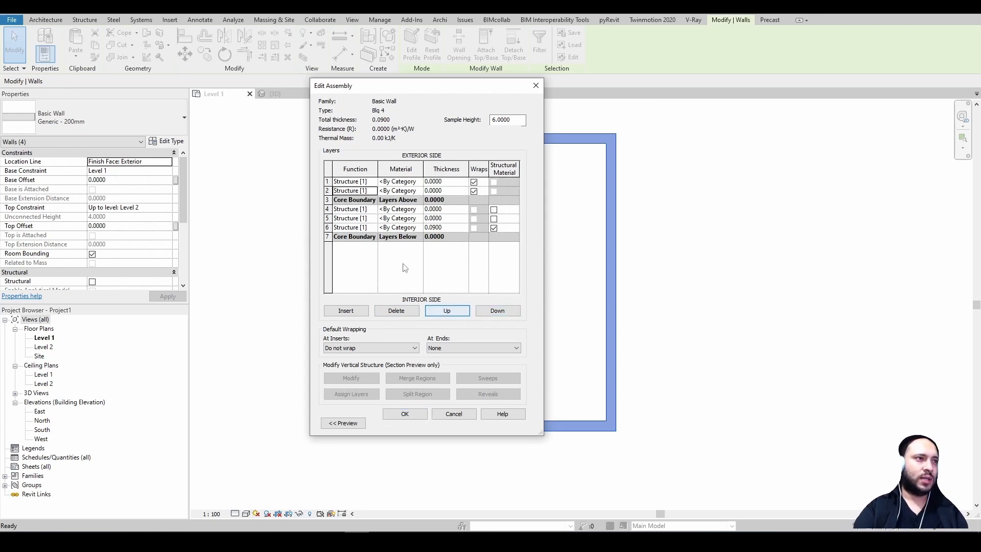
Step: Move the other two new layers below the lower core boundary, on the interior side
click(366, 219)
click(498, 310)
click(498, 310)
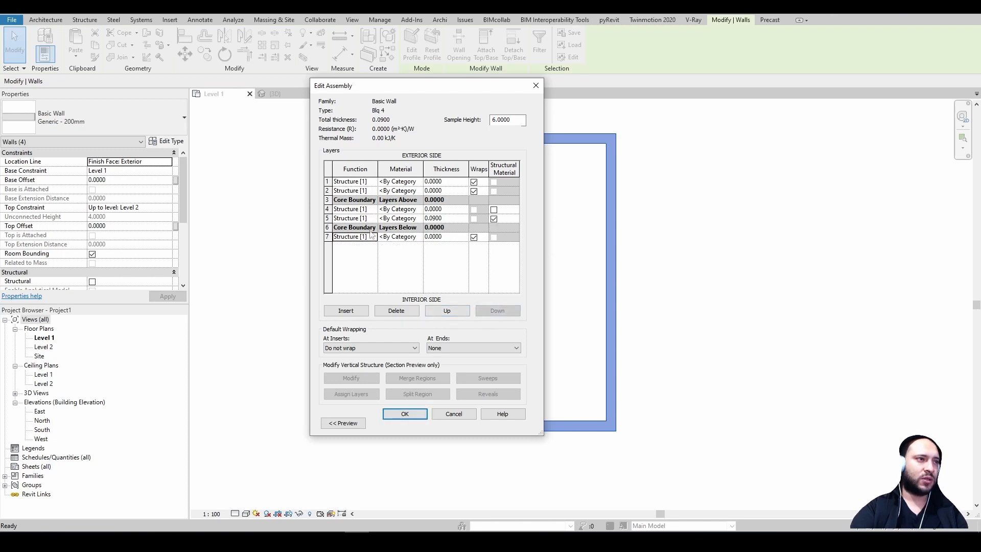
click(365, 209)
click(497, 310)
click(498, 310)
click(498, 310)
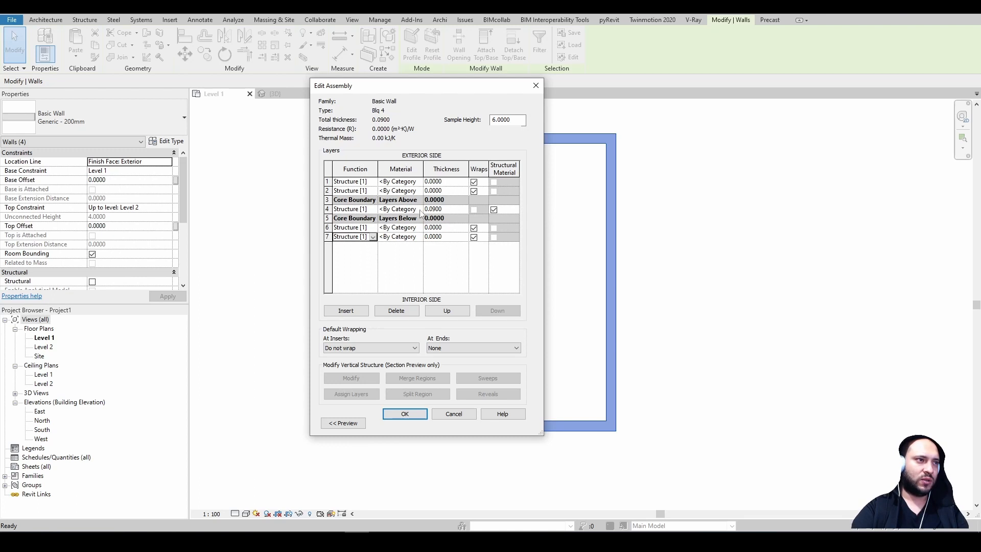
Step: Set the function of the two layers directly outside the core boundaries to Substrate [2]
click(372, 190)
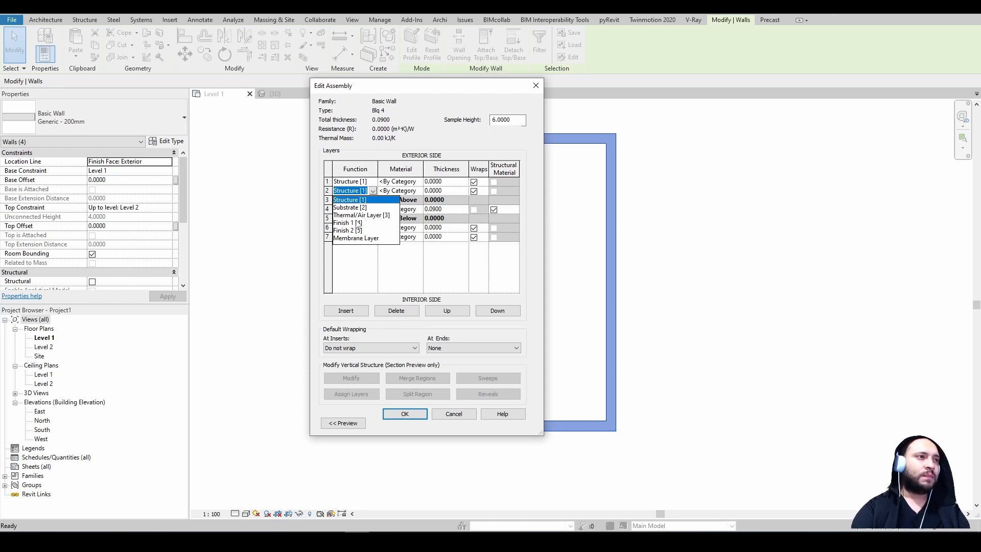
click(358, 208)
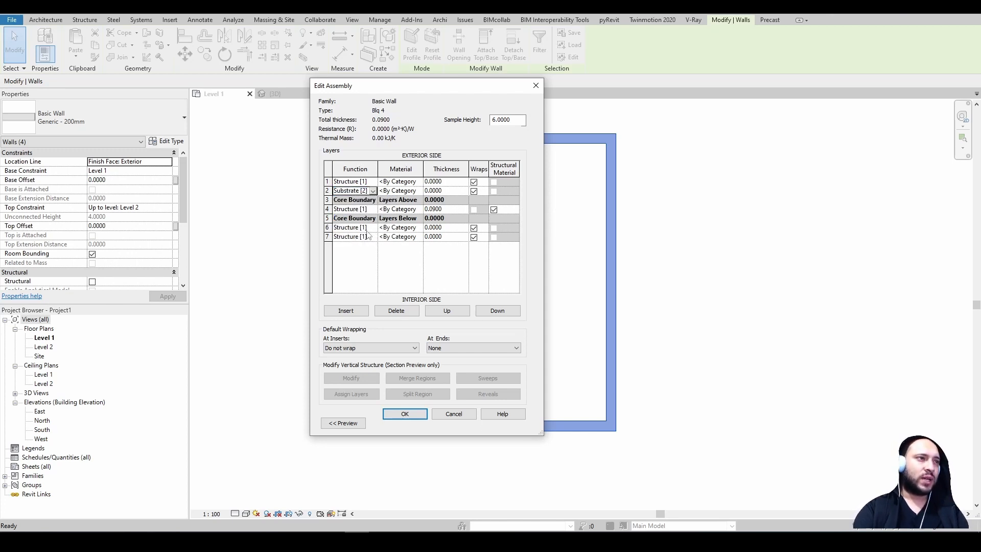
click(372, 228)
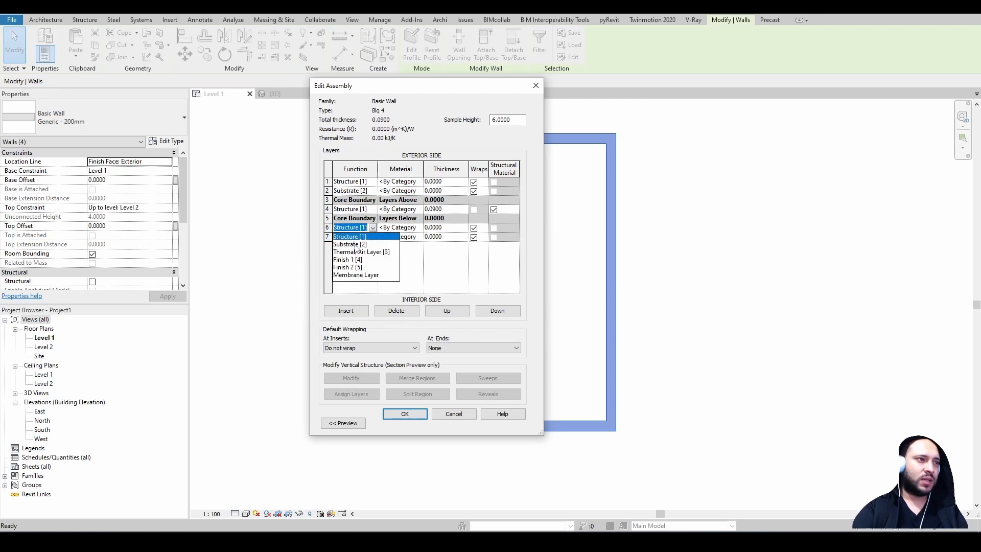
click(356, 245)
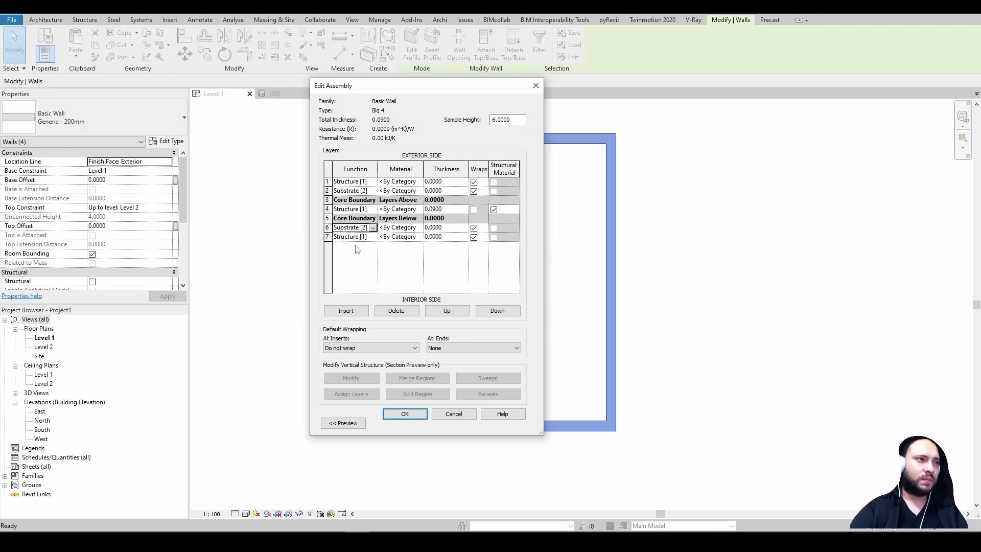
Step: Set the outermost exterior layer's function to Finish 1 [4] and the innermost interior layer's function to Finish 2 [5]
click(373, 184)
click(373, 182)
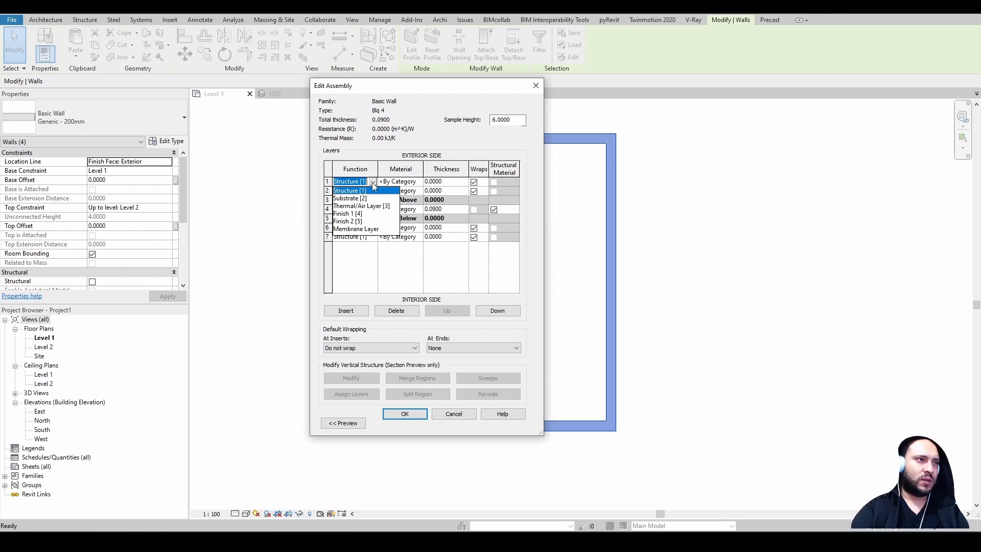
click(358, 214)
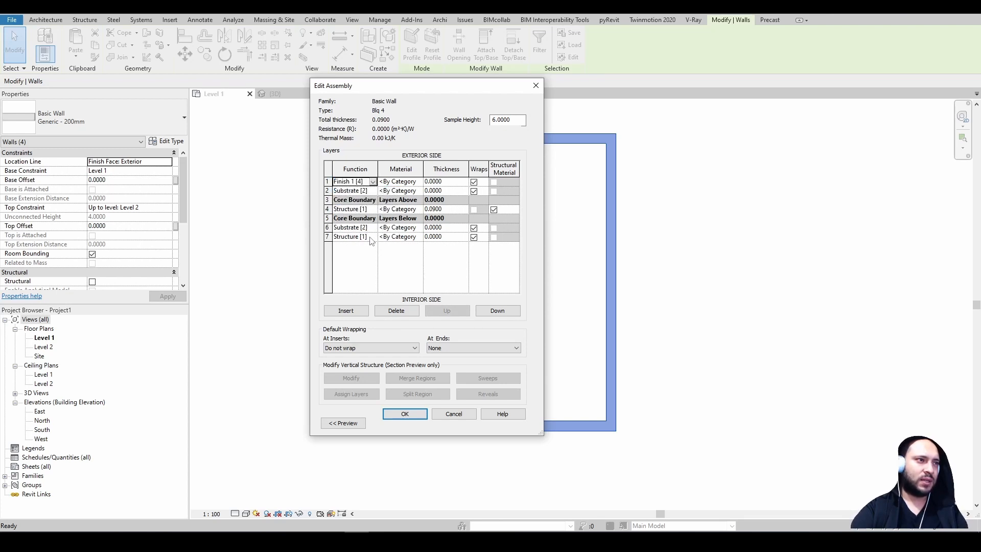
click(374, 237)
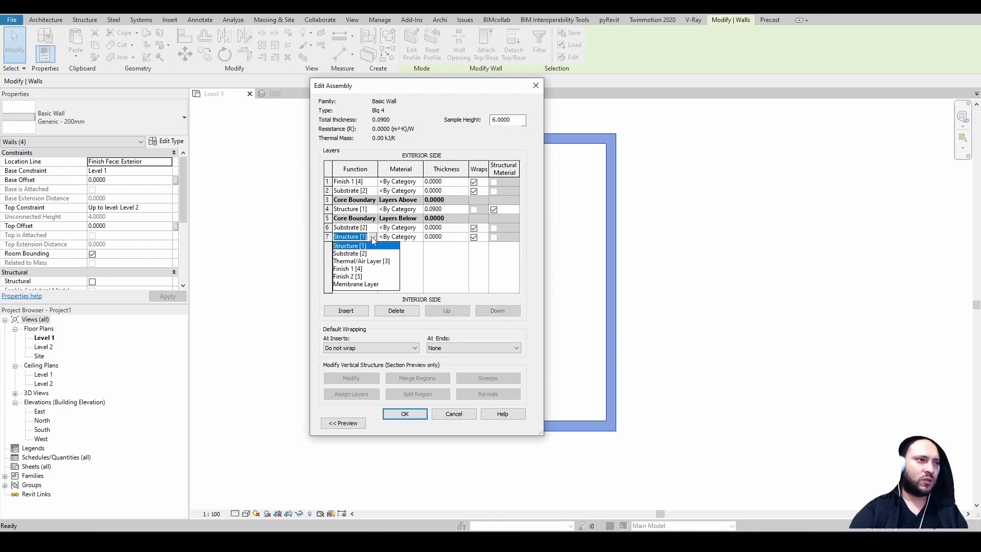
click(355, 277)
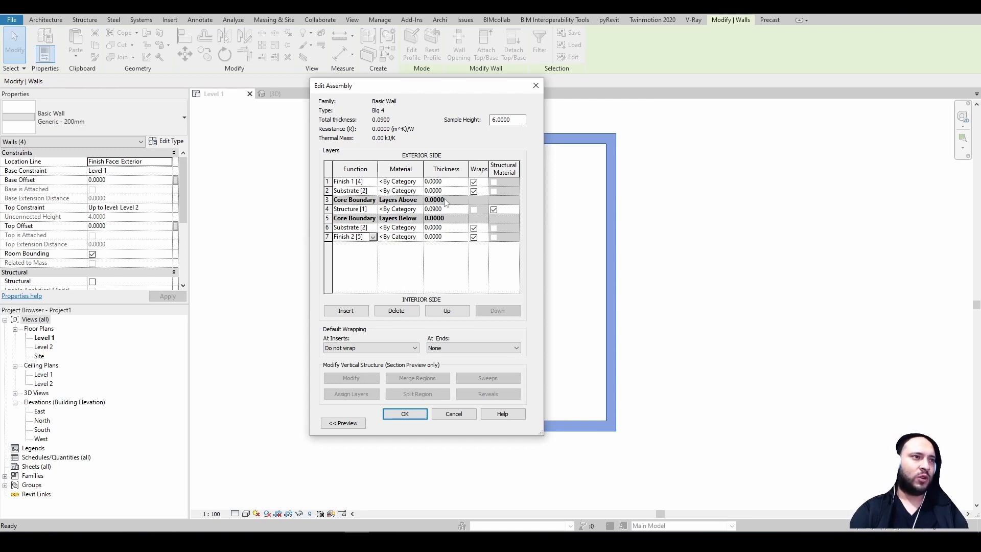
Step: Set the thickness of both Substrate [2] layers to 0.015 m
click(451, 226)
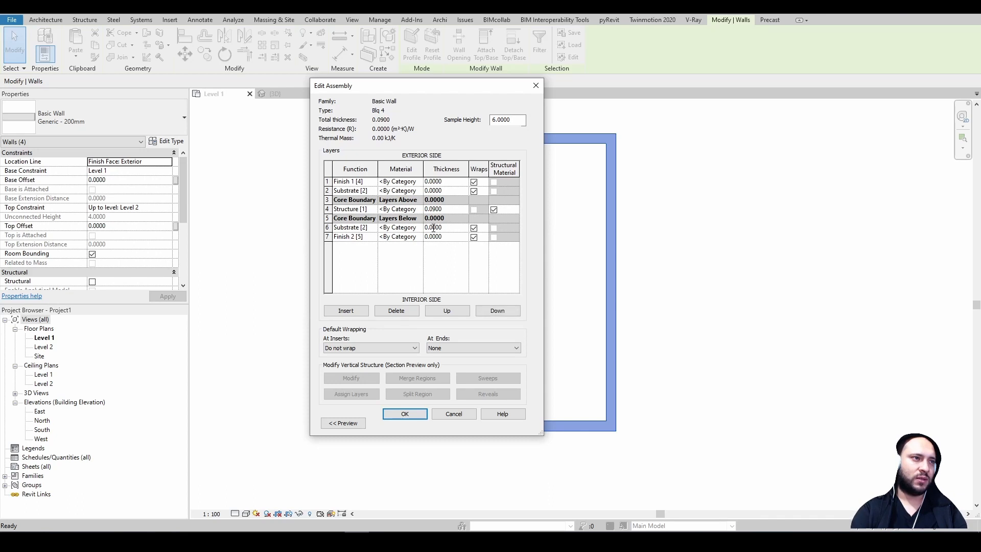
drag(433, 228, 455, 226)
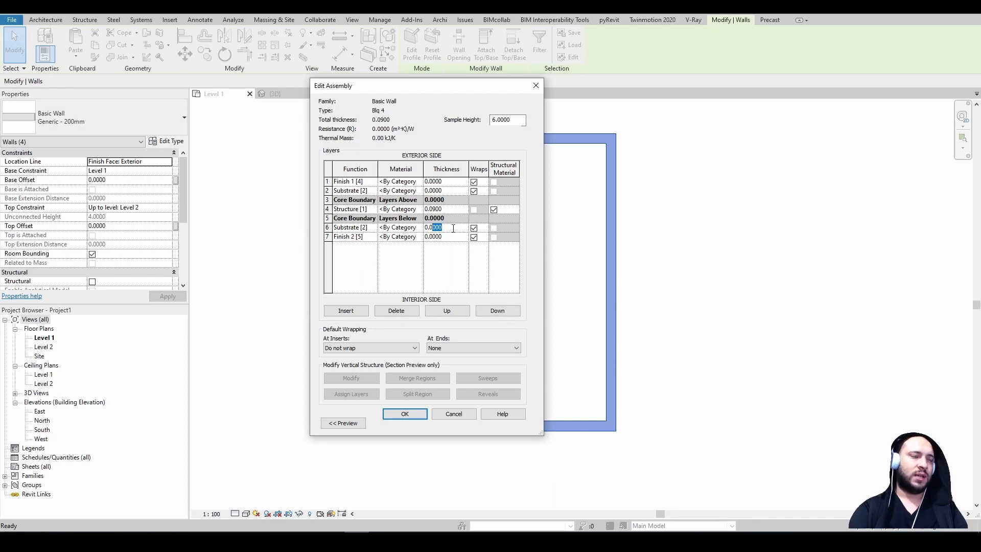
text(15)
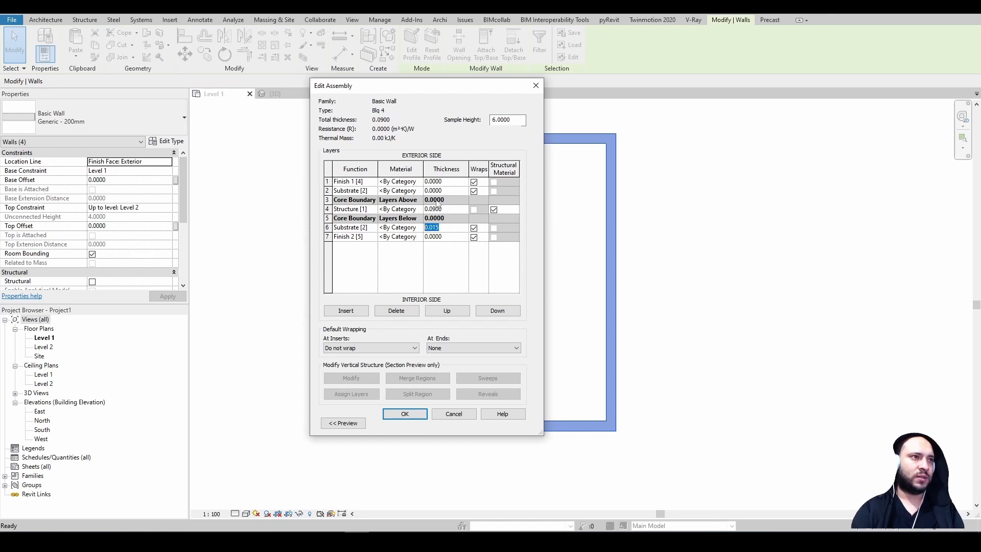
click(448, 192)
text(0.015)
Step: Set the Finish 1 [4] layer's thickness to 0.02 m and the Finish 2 [5] layer's thickness to 0.002 m
click(457, 181)
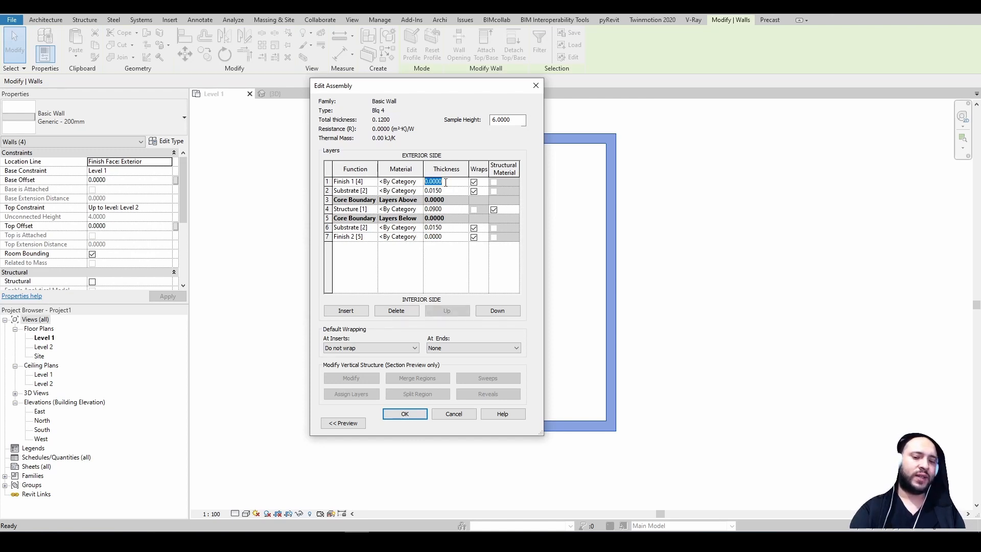
key(BackSpace)
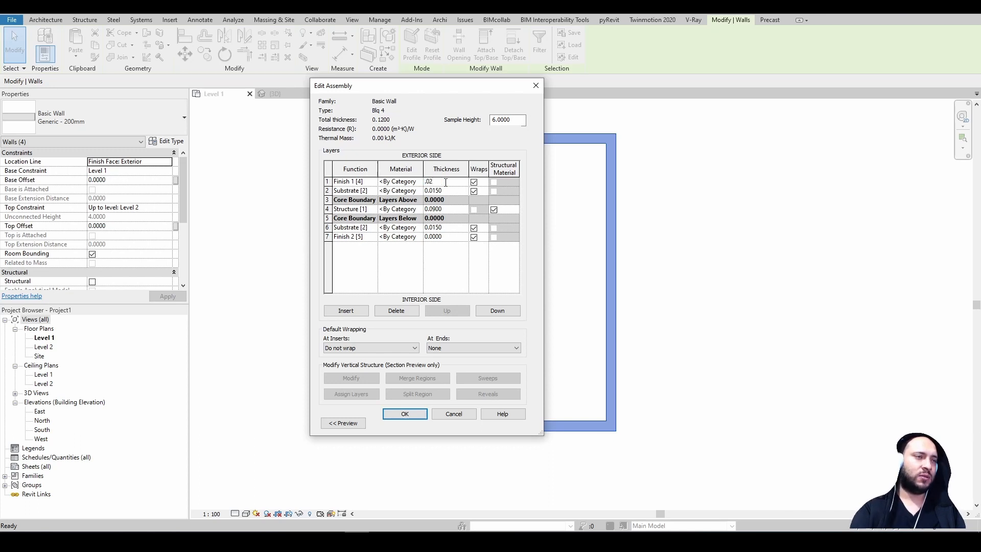
text(.02)
click(434, 237)
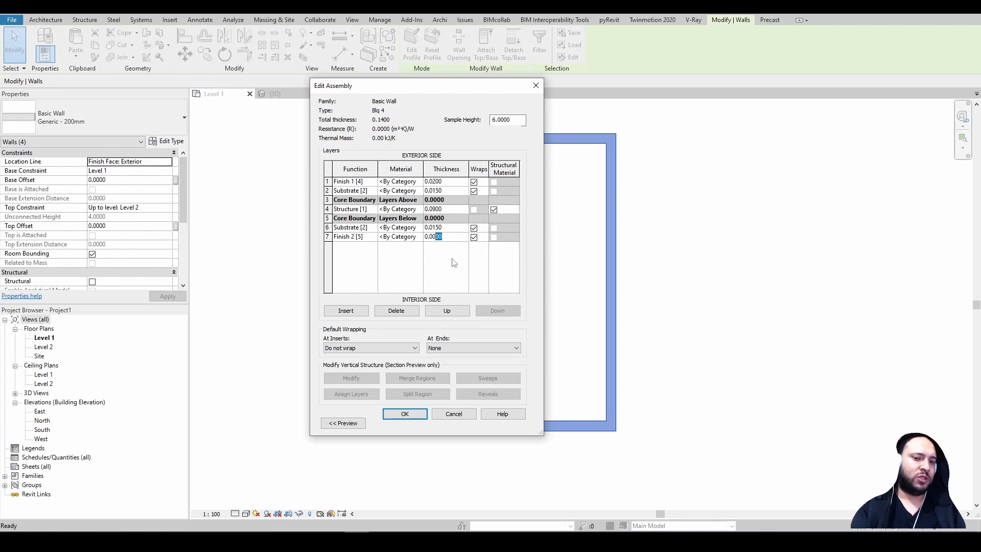
click(446, 228)
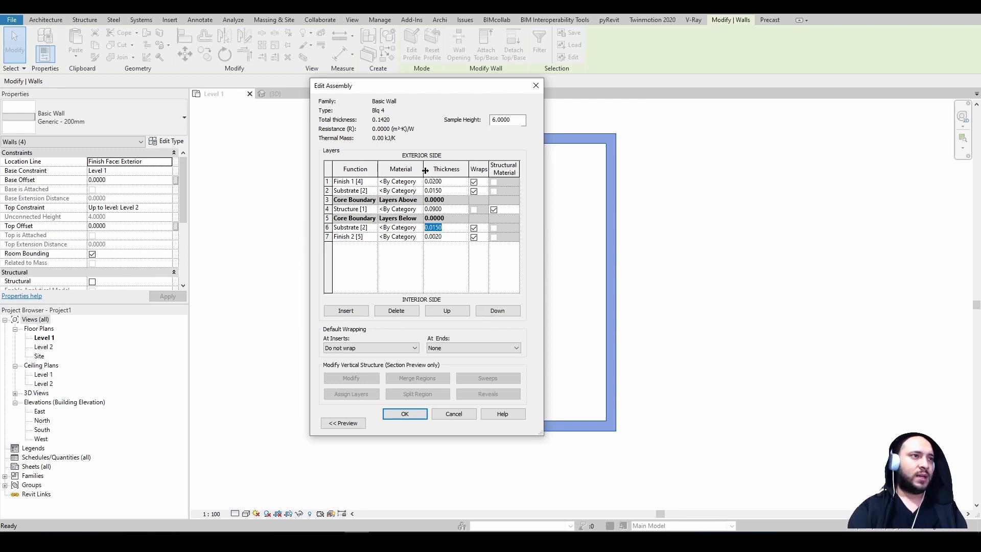
Step: Widen the layer table's Material column and choose the Brick, Soldier Course material for the core structure layer
mouse_move(425, 171)
mouse_down()
mouse_move(438, 172)
mouse_move(430, 173)
mouse_up()
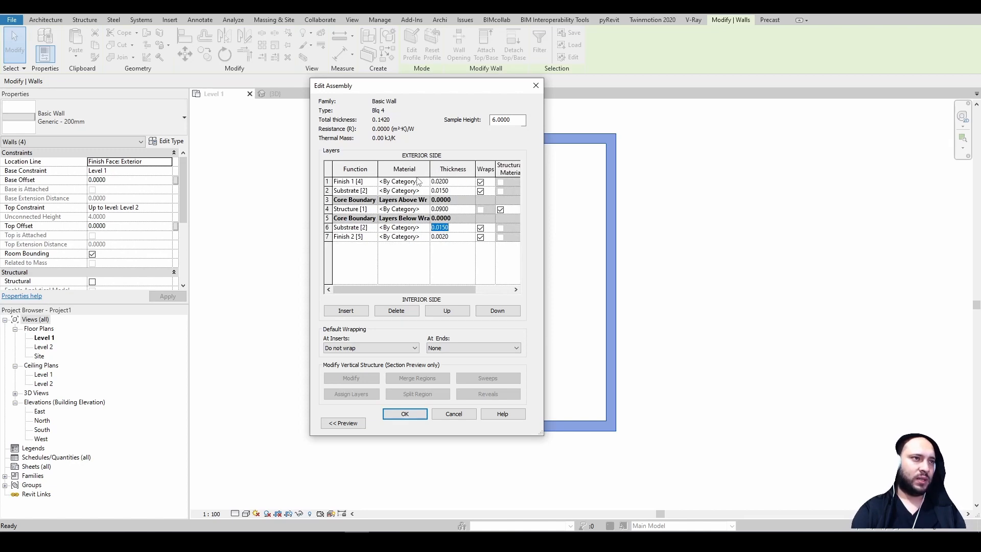
click(409, 210)
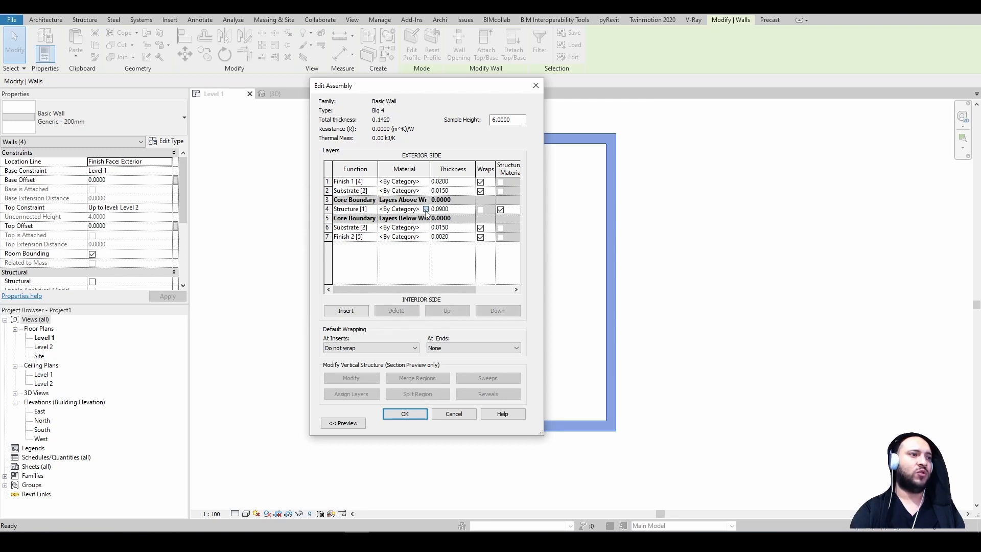
click(426, 210)
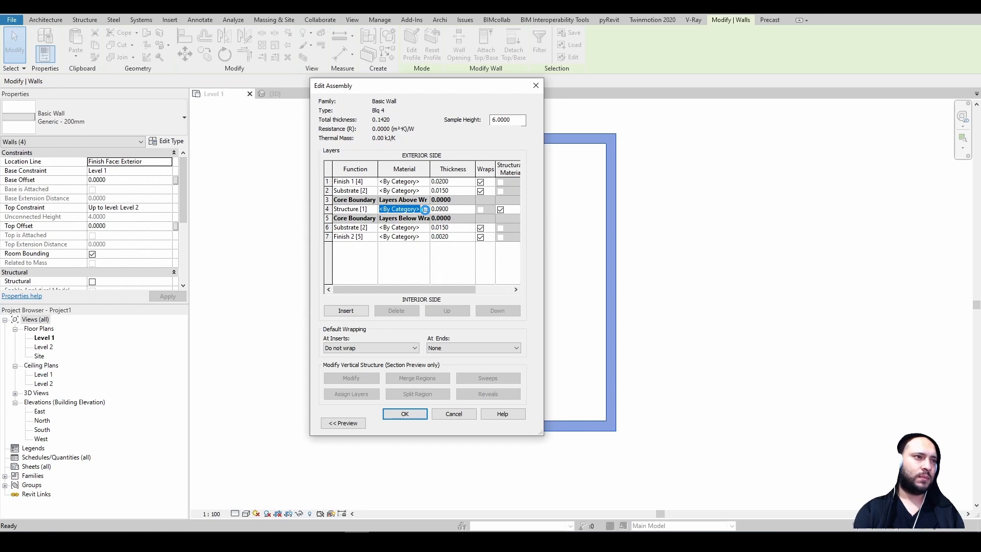
click(425, 210)
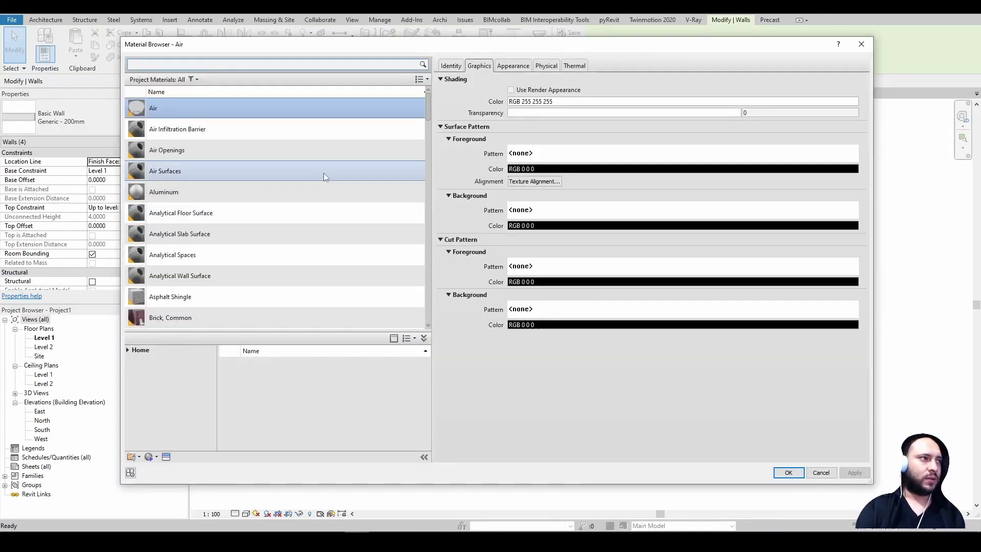
scroll(326, 184, down, 8)
mouse_move(396, 46)
mouse_down()
mouse_move(401, 504)
mouse_move(361, 132)
mouse_move(397, 39)
mouse_up()
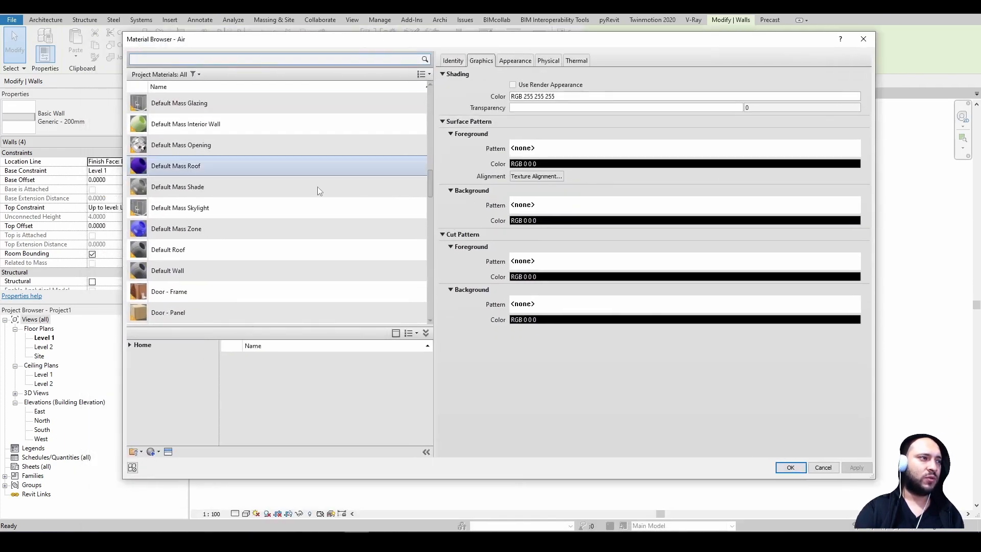
scroll(313, 193, up, 4)
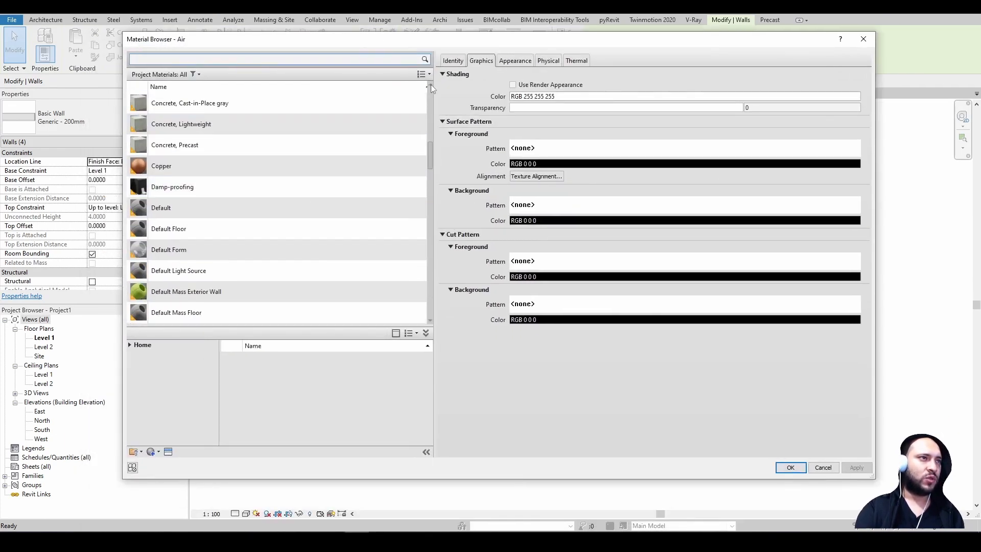
click(430, 85)
click(430, 85)
click(431, 85)
click(430, 85)
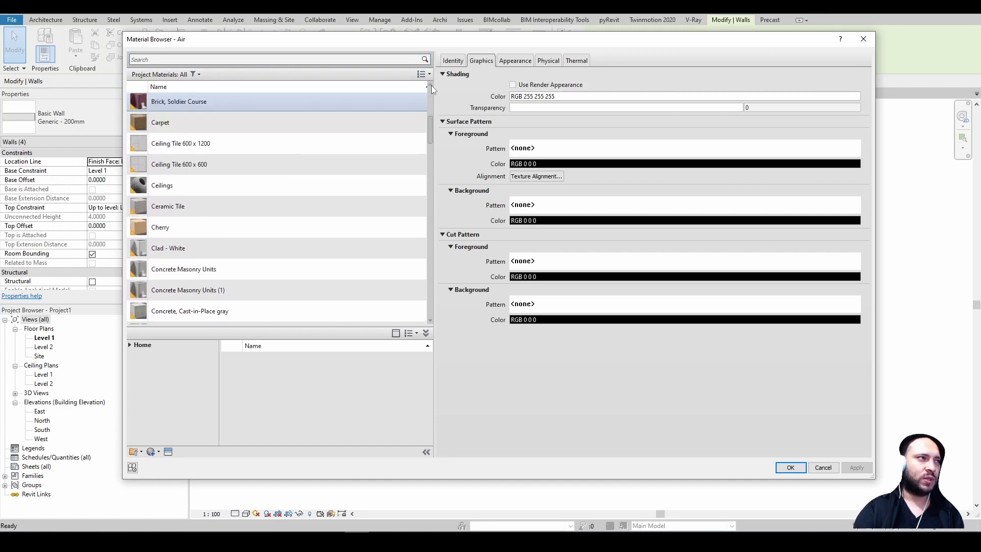
click(431, 85)
click(432, 85)
click(431, 85)
click(431, 85)
click(431, 86)
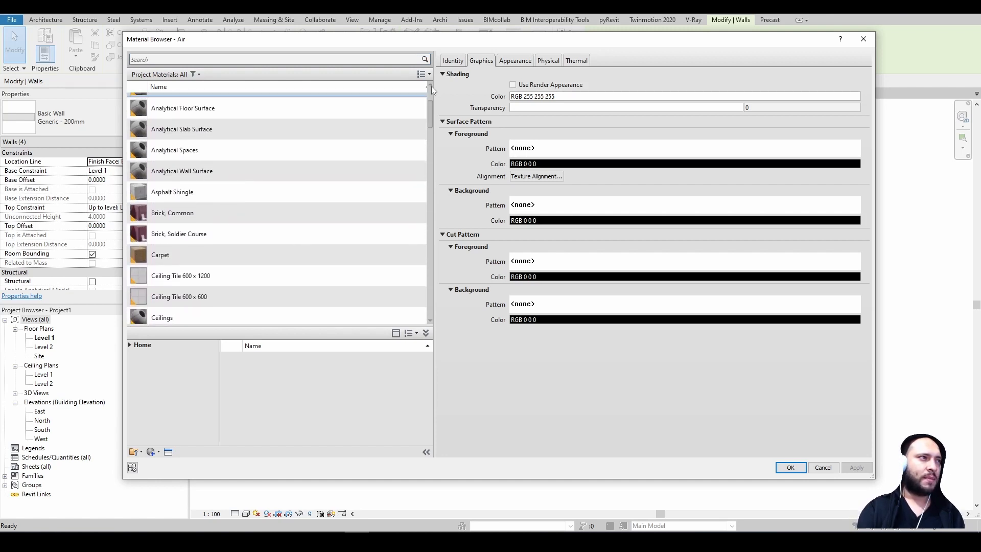
click(431, 86)
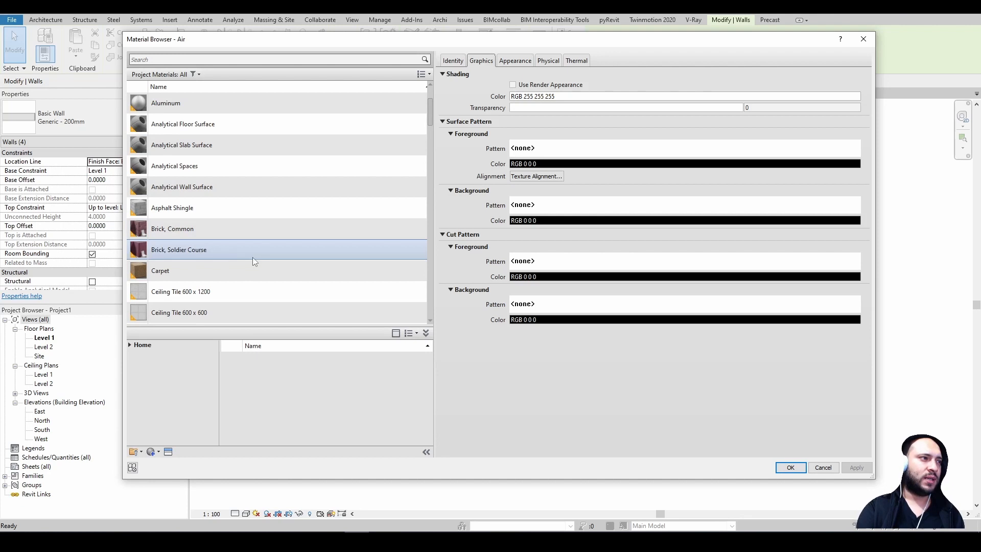
click(202, 249)
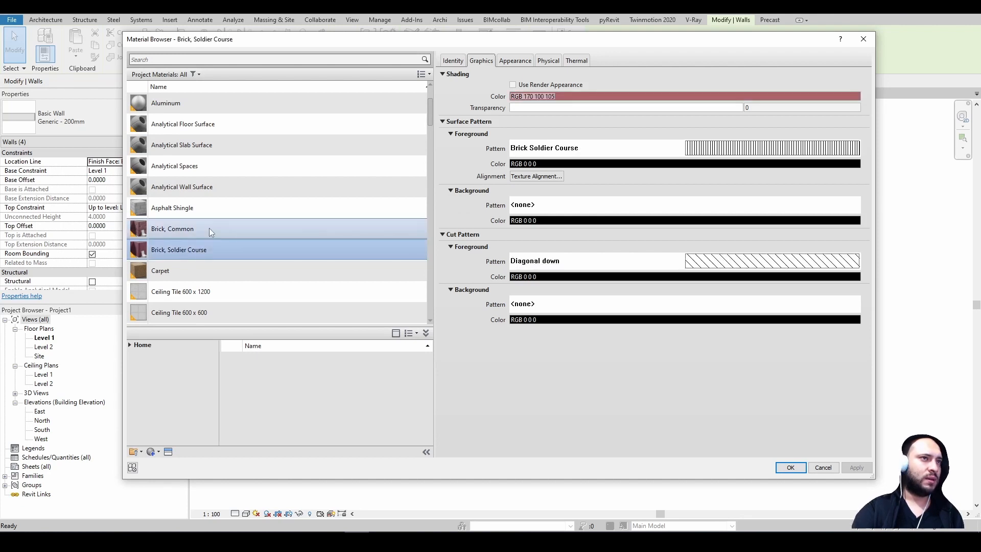
click(210, 228)
click(271, 250)
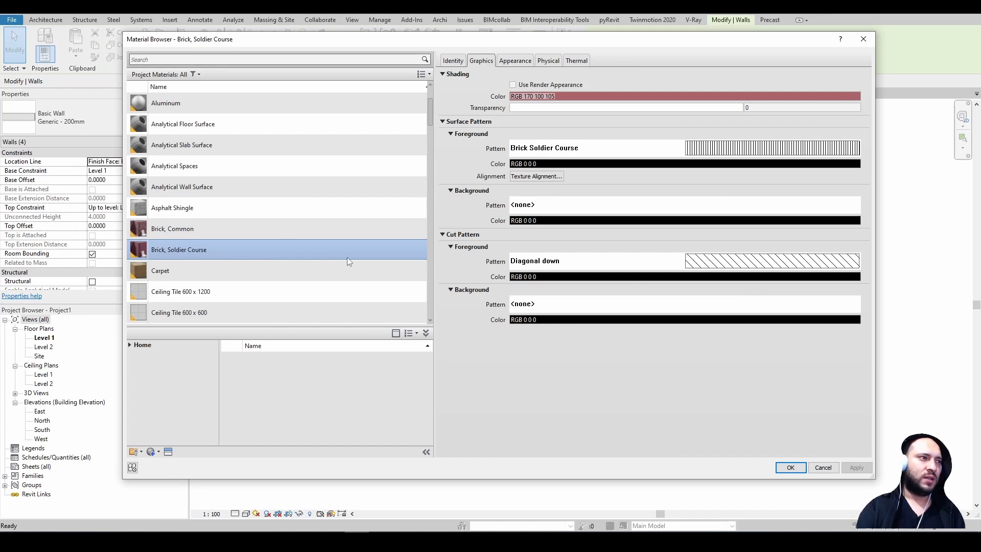
Step: Set the cut foreground pattern of Brick, Soldier Course to Masonry - Brick and assign the material to the structure layer
click(524, 62)
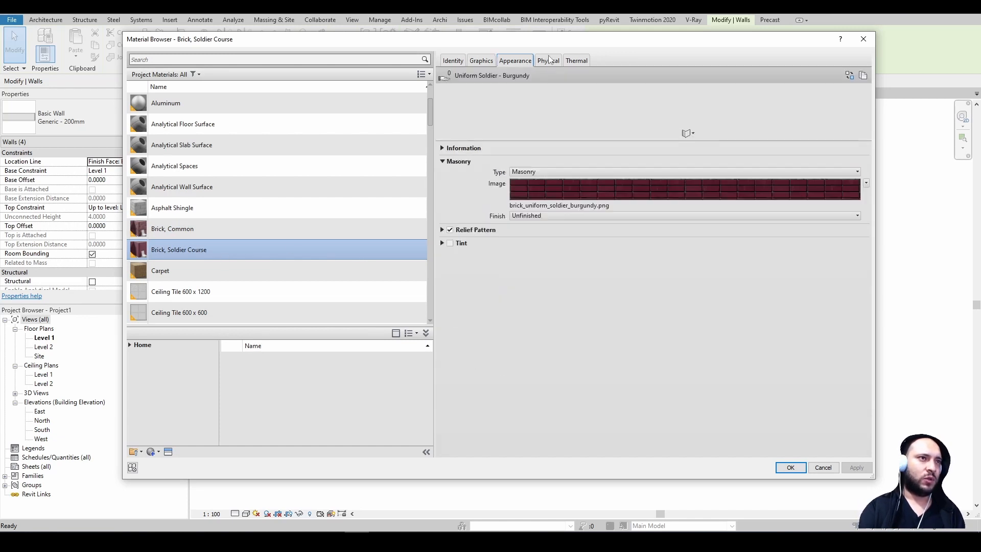
click(491, 62)
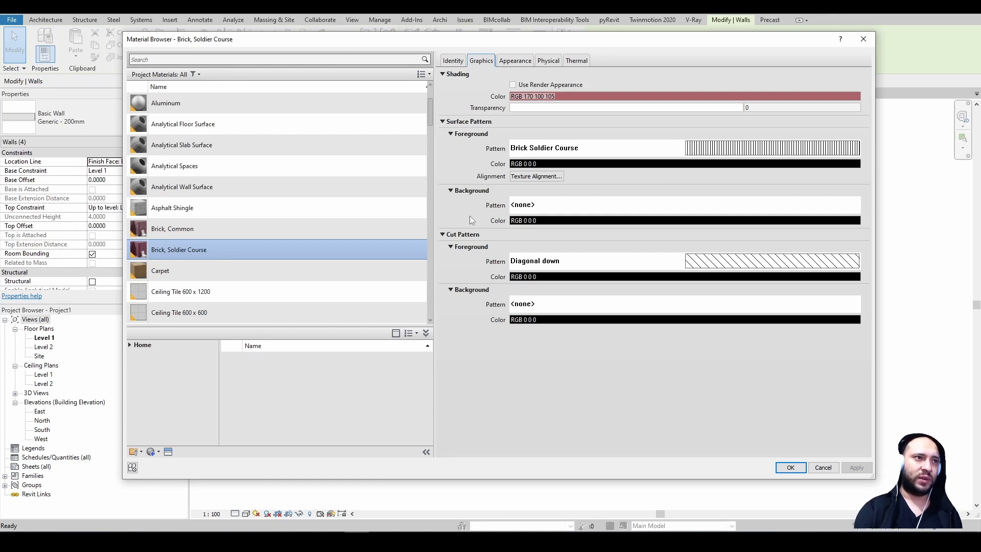
click(728, 267)
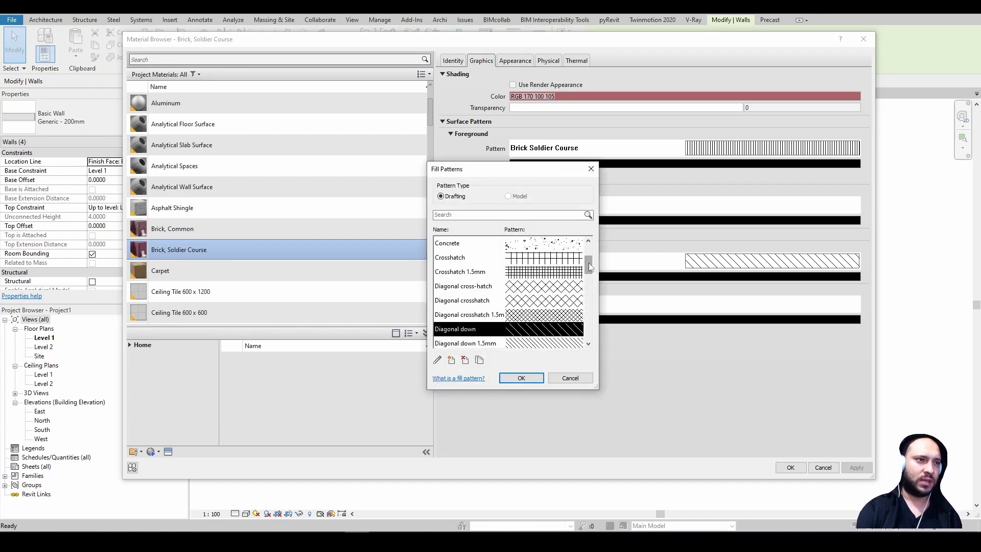
scroll(593, 265, down, 2)
scroll(593, 266, up, 2)
drag(594, 264, 588, 298)
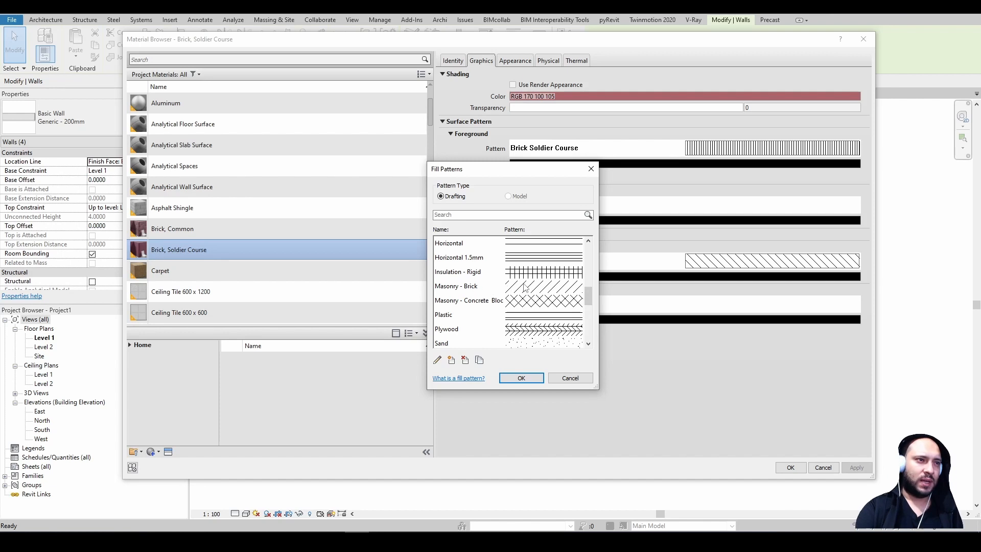
click(542, 290)
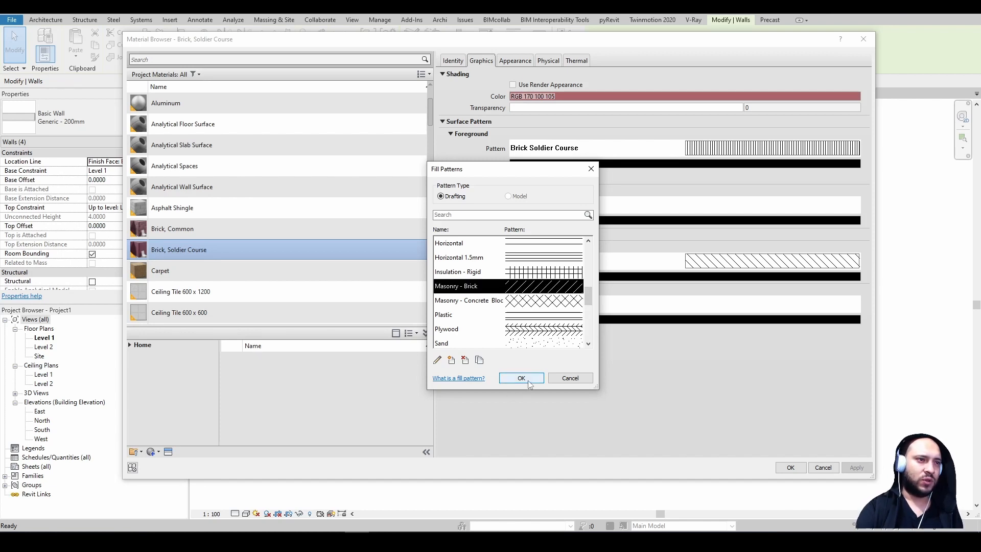
click(517, 302)
click(531, 287)
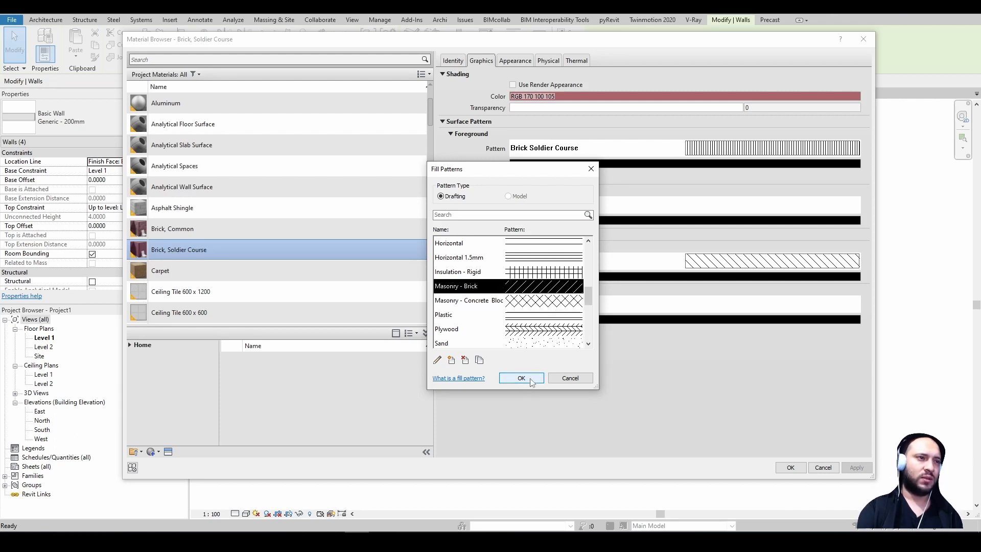
click(532, 380)
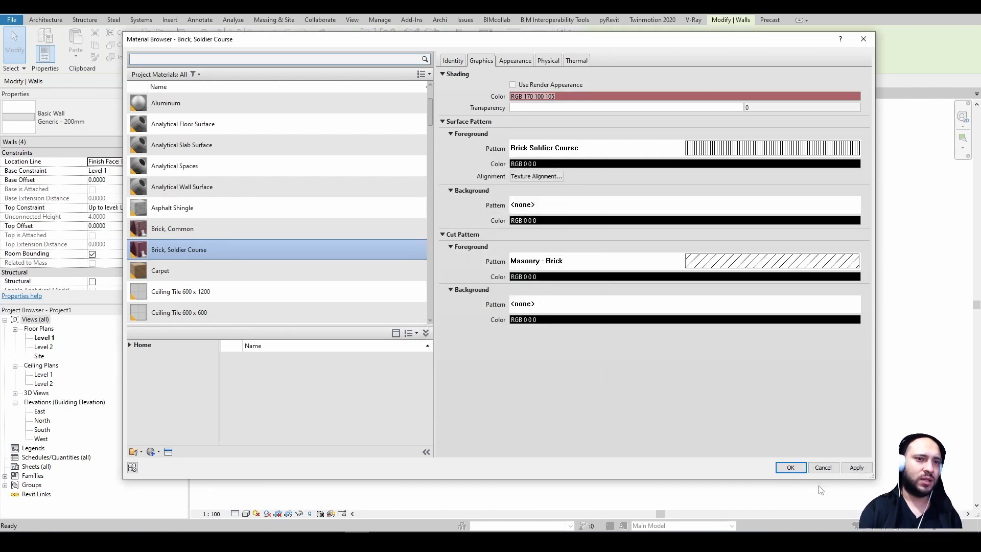
click(792, 467)
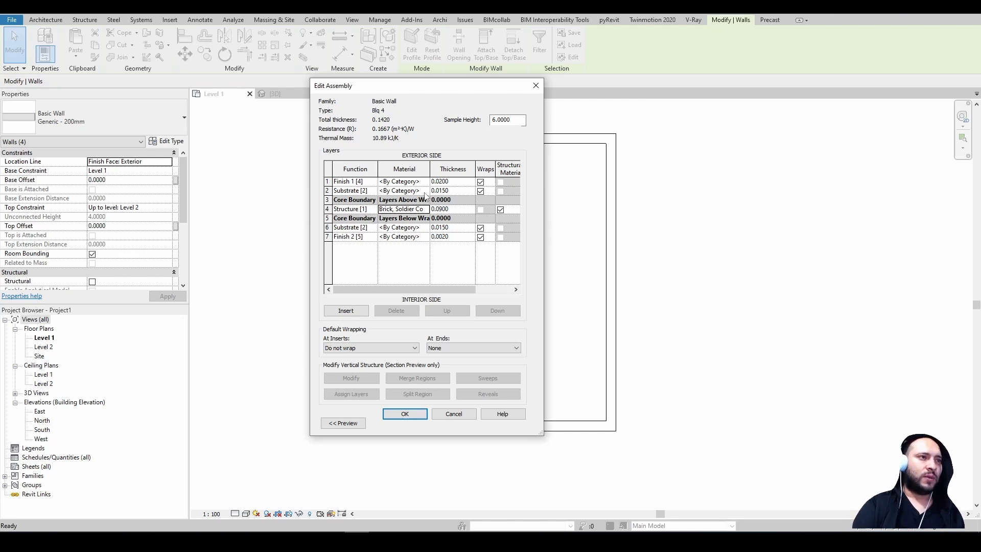
Step: Create a new material named _PAN for the exterior Substrate [2] layer
click(426, 209)
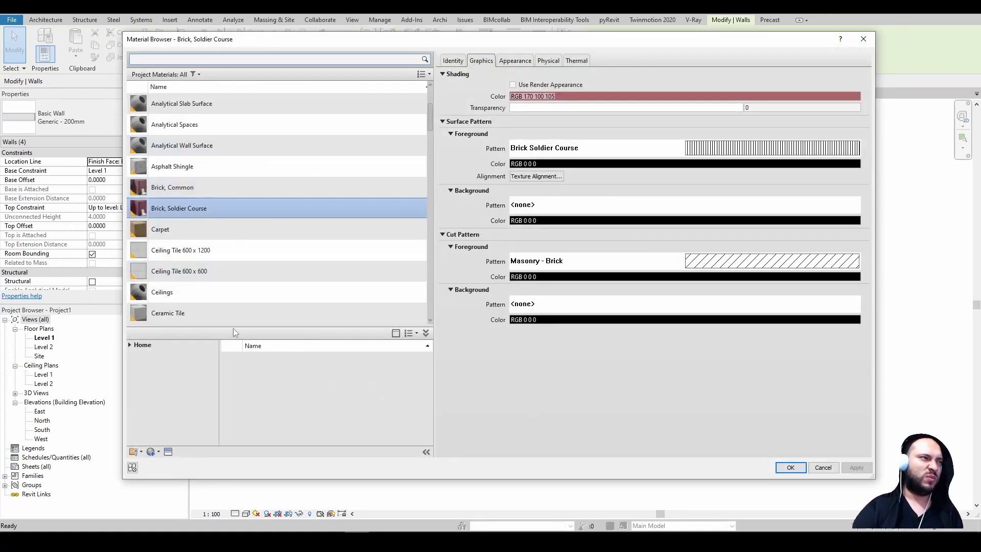
click(158, 452)
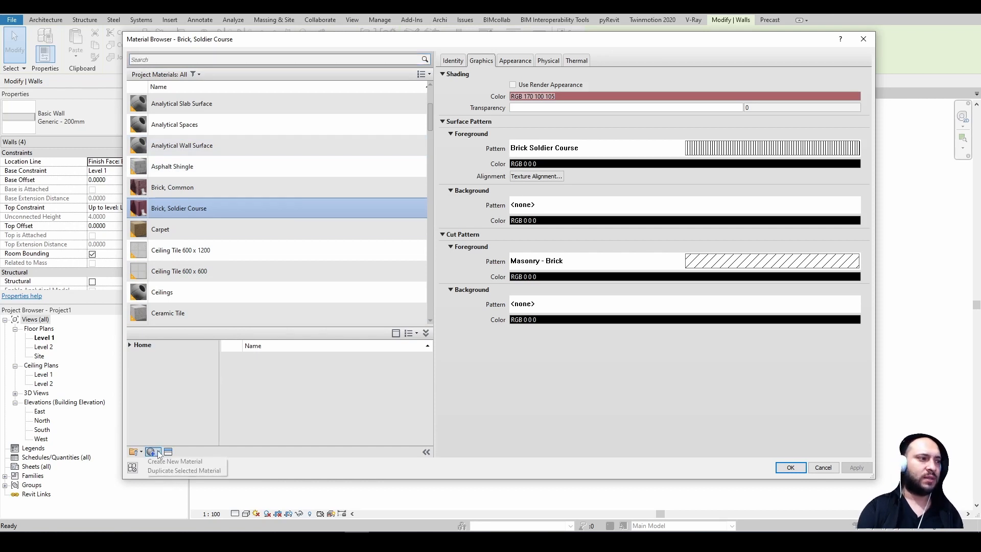
click(174, 461)
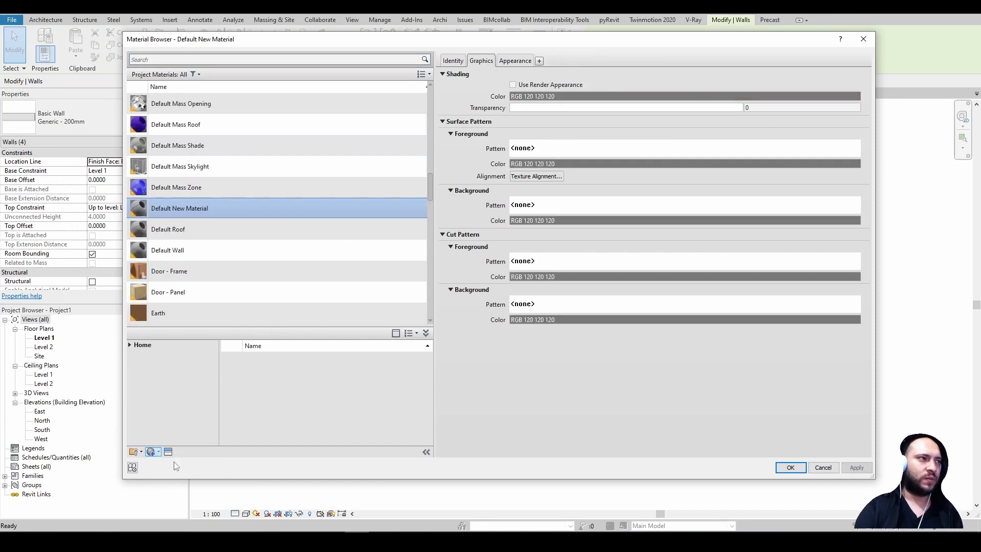
right_click(173, 206)
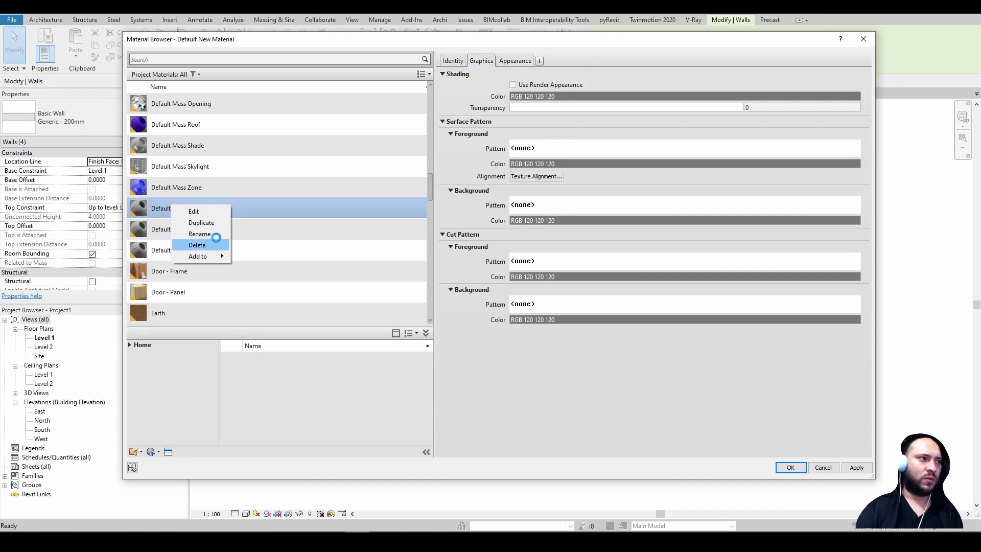
click(212, 234)
key(BackSpace)
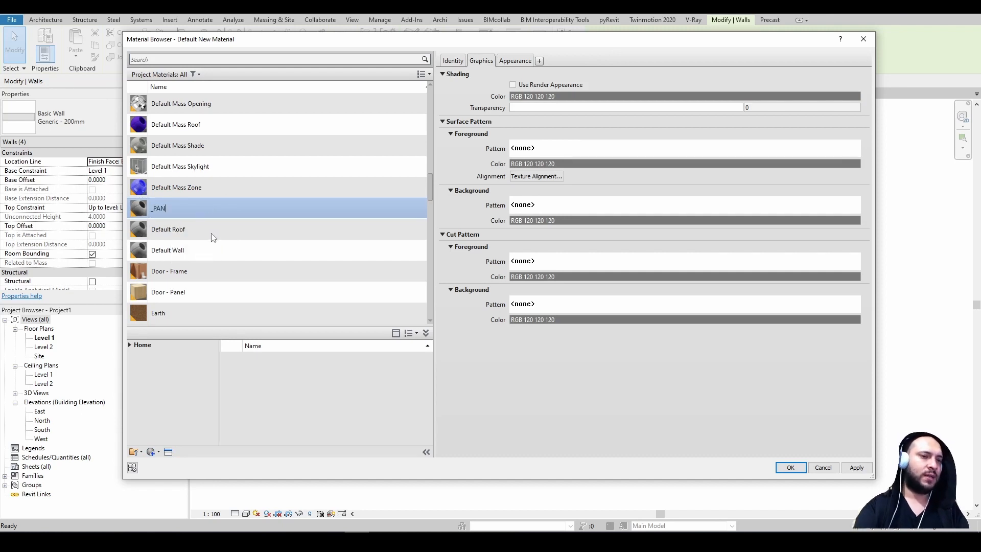
key(Return)
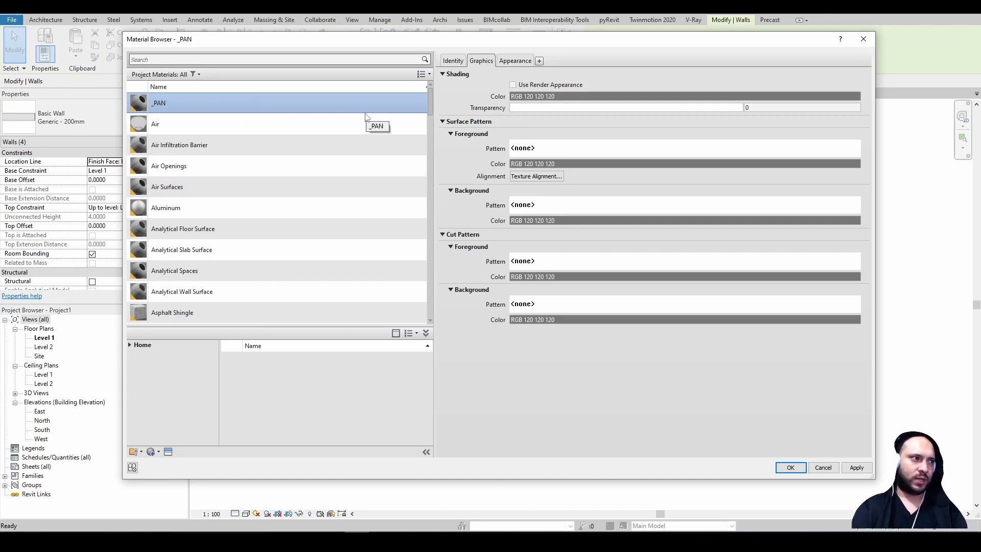
Step: Set the appearance colour of _PAN to RGB 187-187-187 and make its shading use the render appearance
click(526, 60)
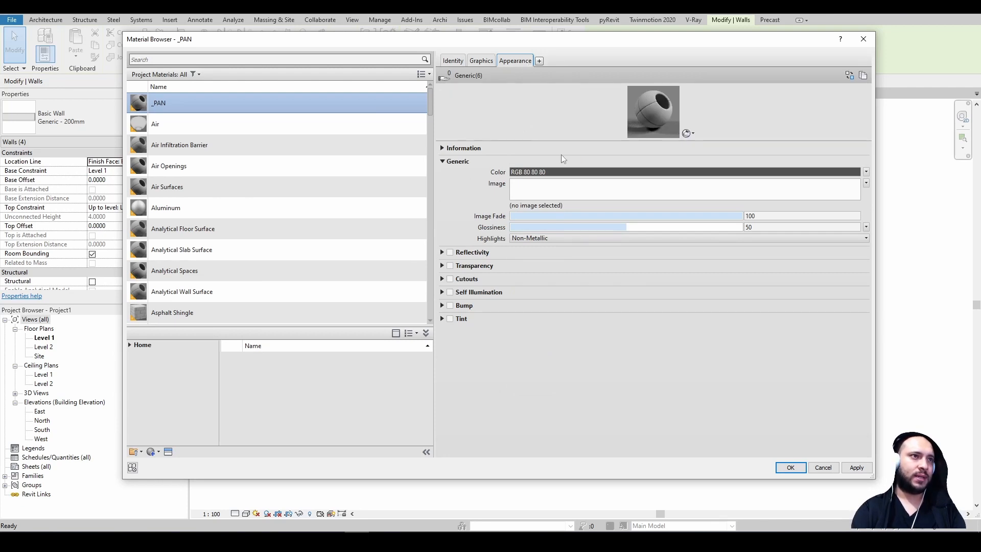
click(576, 172)
click(610, 207)
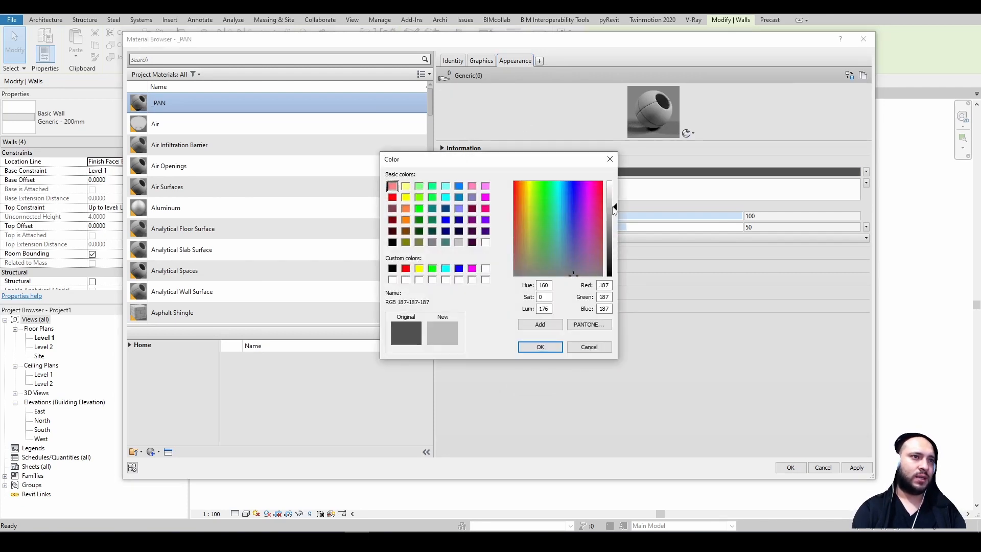
click(540, 347)
click(481, 61)
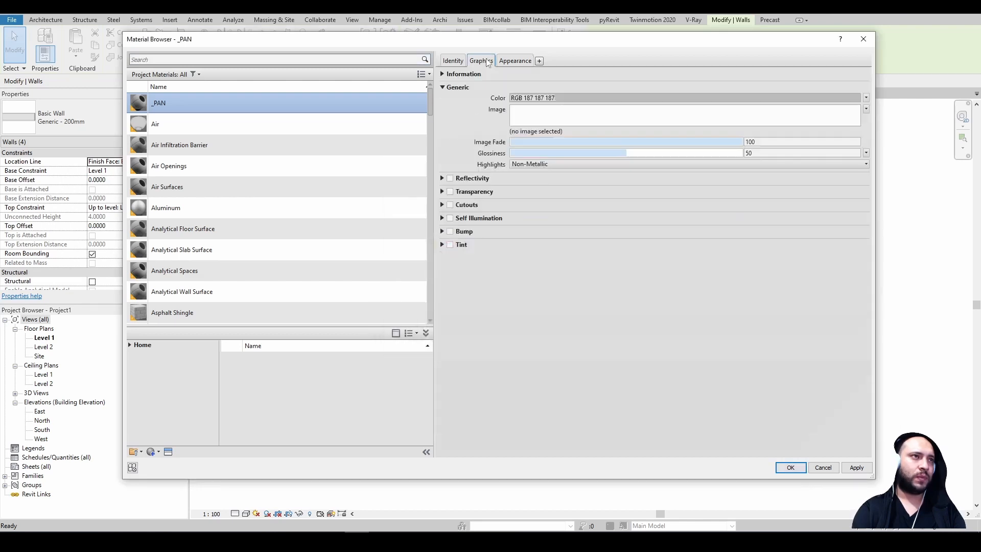
click(513, 85)
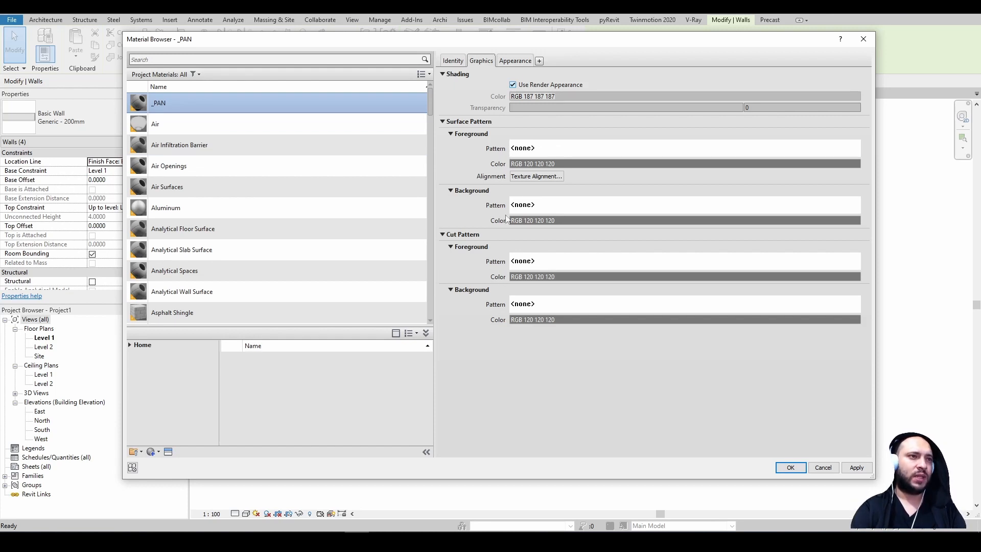
Step: Apply the material changes and assign _PAN to both the exterior and interior Substrate [2] layers
click(856, 467)
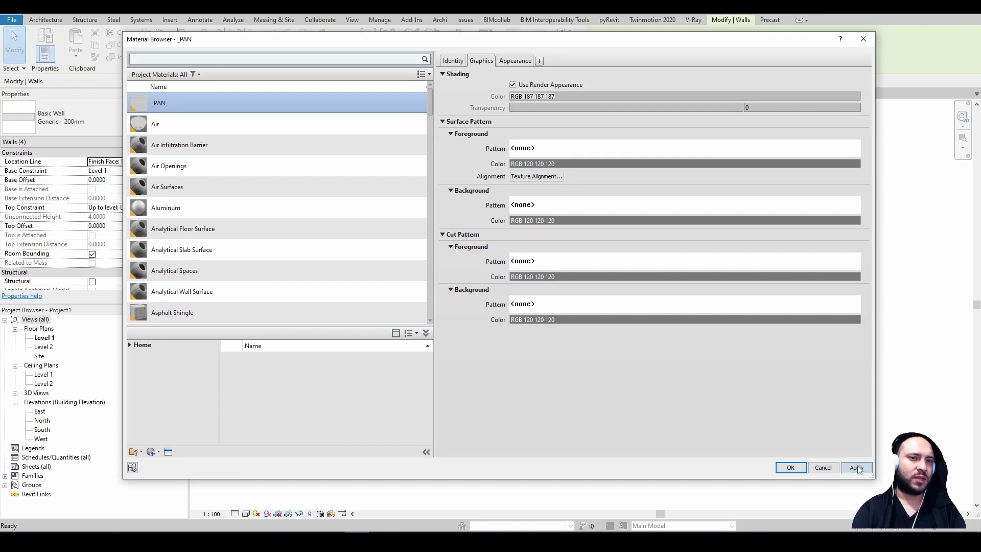
click(791, 468)
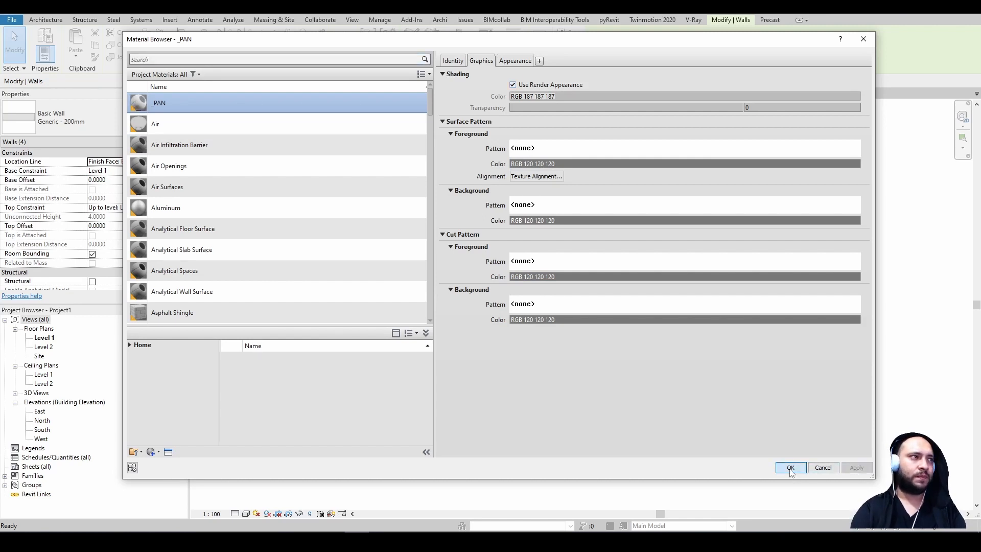
click(790, 467)
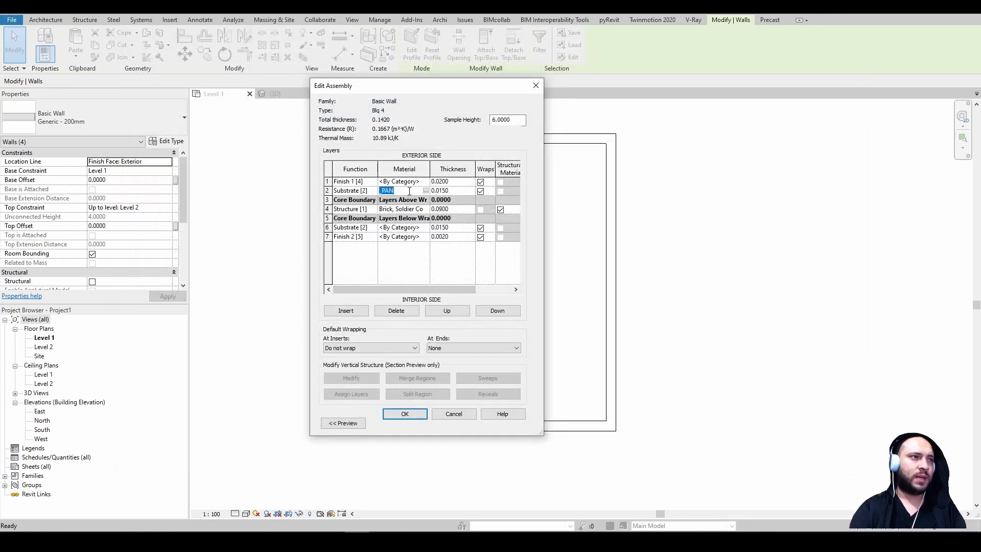
click(414, 228)
drag(420, 229, 379, 228)
text(_PAN)
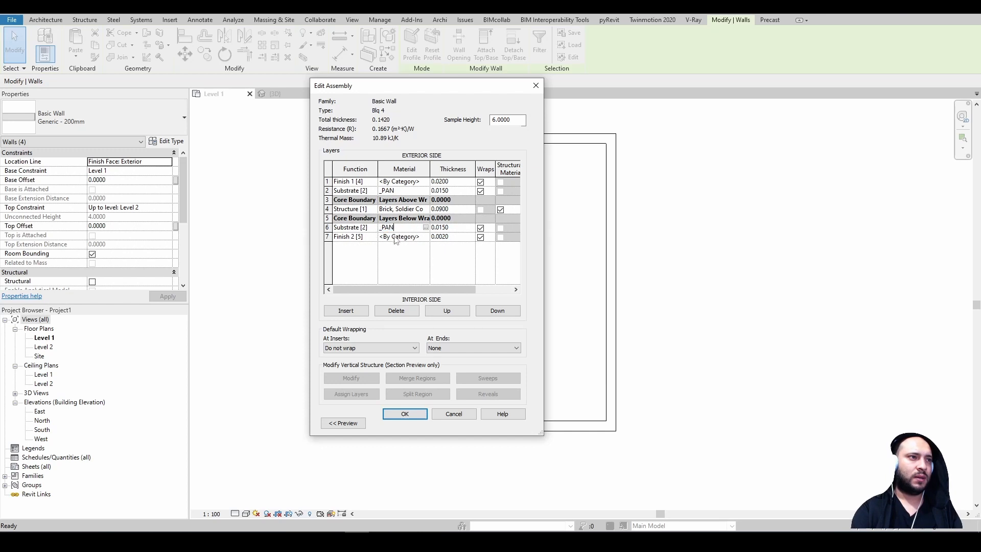
Step: Open the Asset Browser for the appearance of _PAN and show the Cast-In-Place concrete assets in the Appearance Library
click(425, 228)
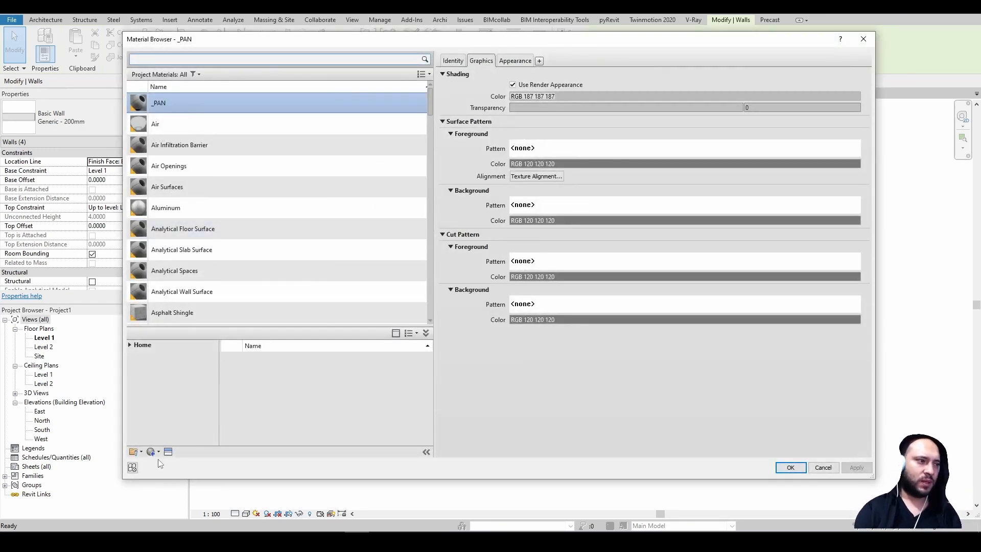
click(515, 61)
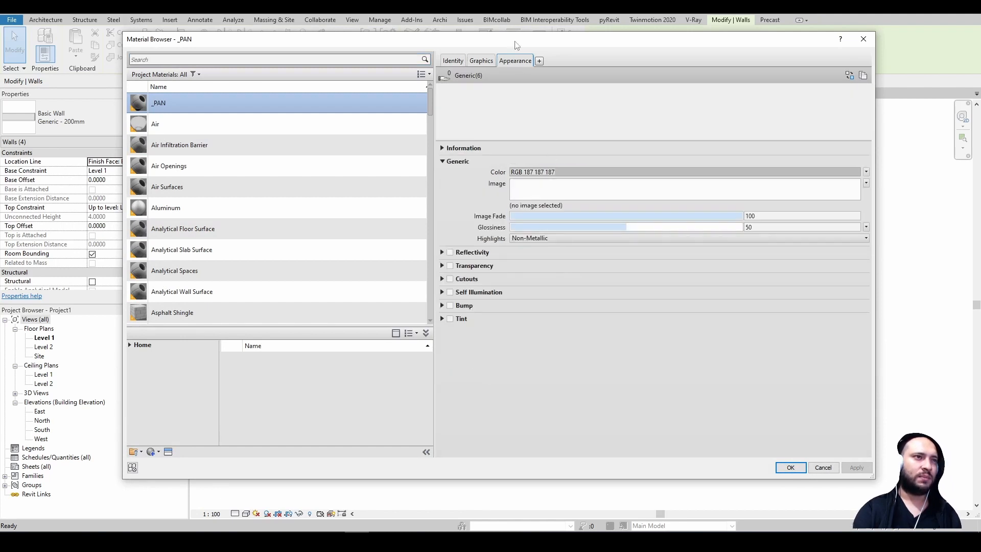
scroll(153, 286, down, 1)
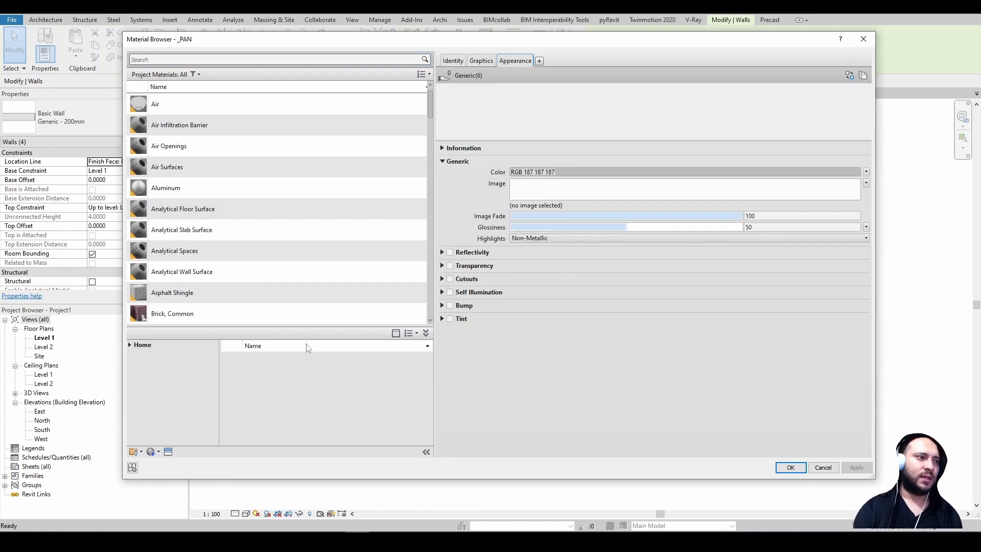
scroll(298, 203, up, 1)
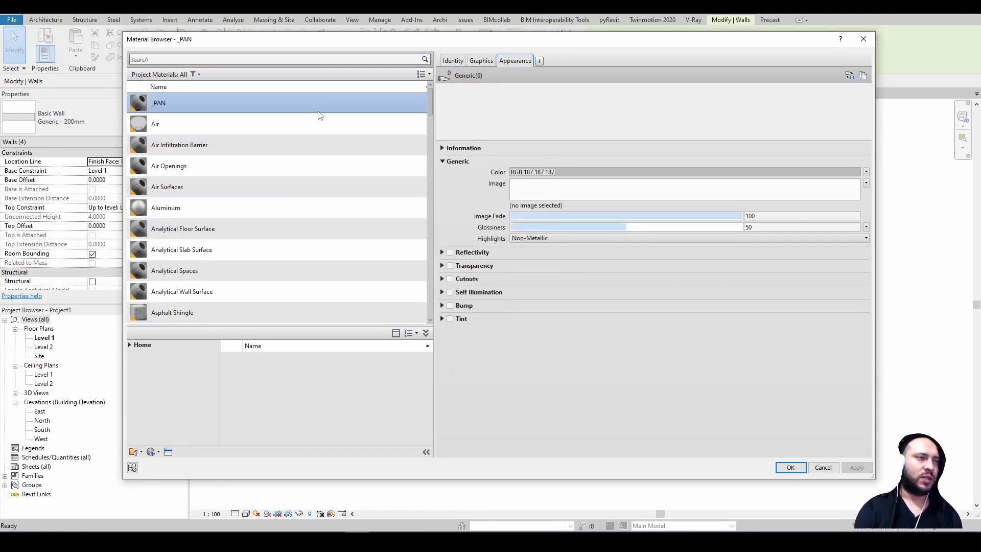
click(172, 452)
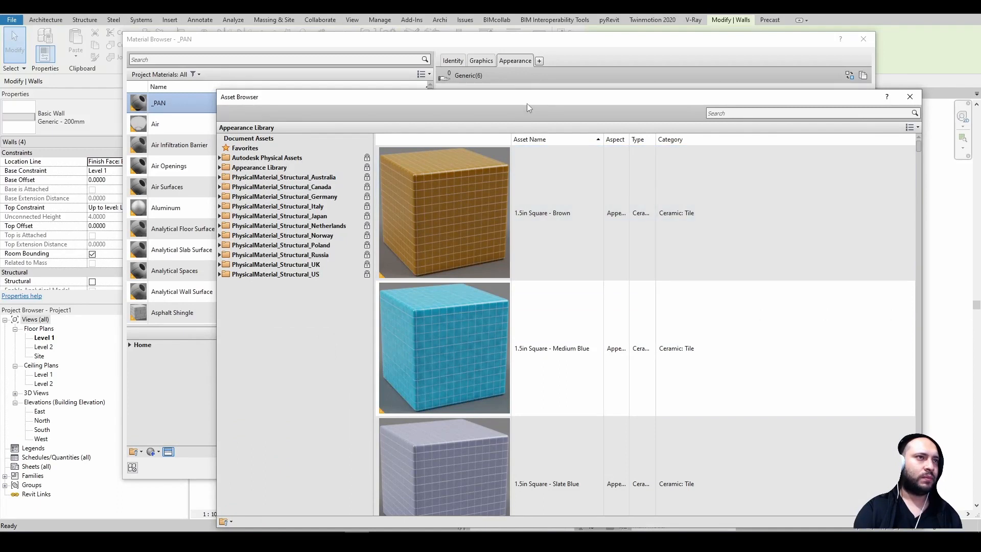
drag(529, 107, 530, 43)
click(222, 103)
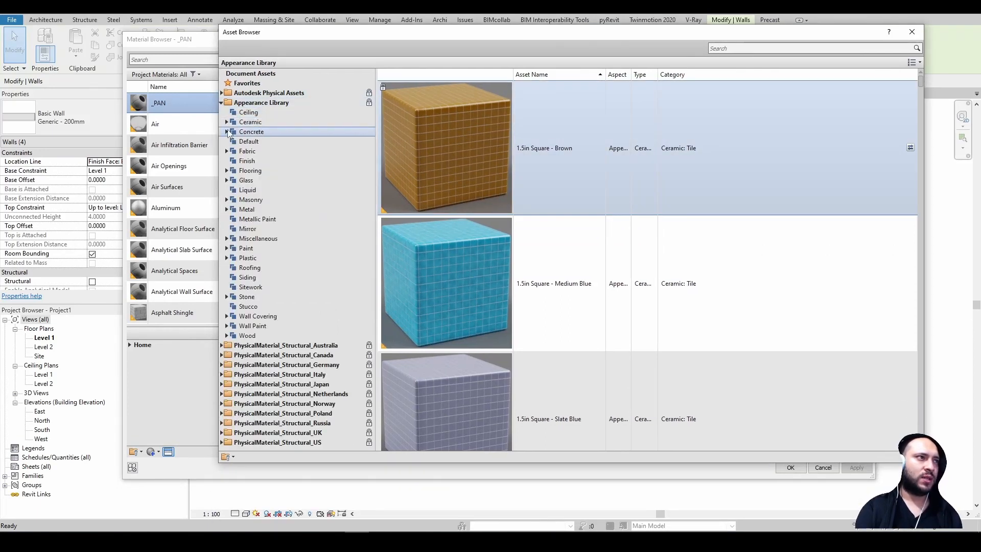
click(227, 132)
click(258, 141)
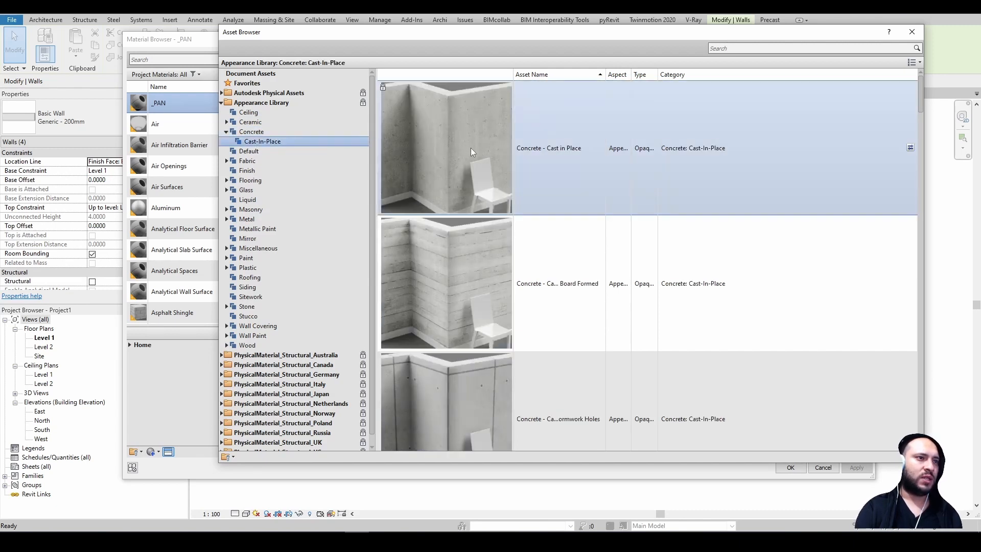
Step: Replace the appearance of _PAN with the Concrete - Cast in Place asset and save the material
drag(540, 38, 537, 214)
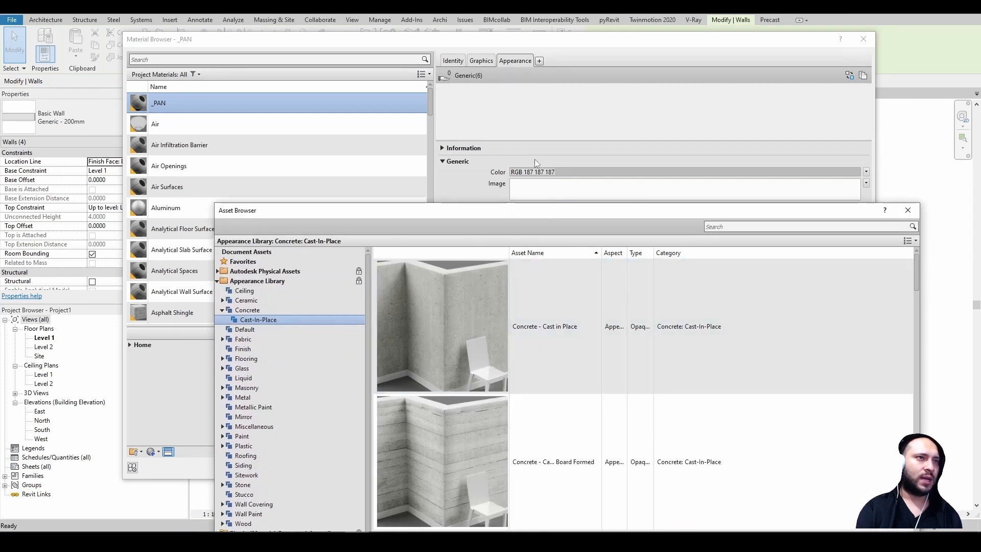
drag(562, 210, 572, 248)
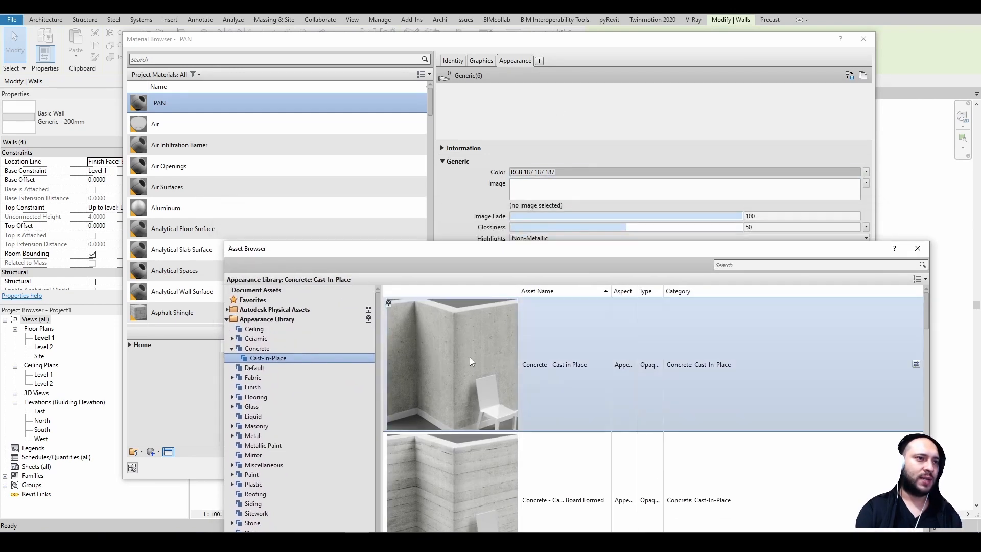
double_click(470, 358)
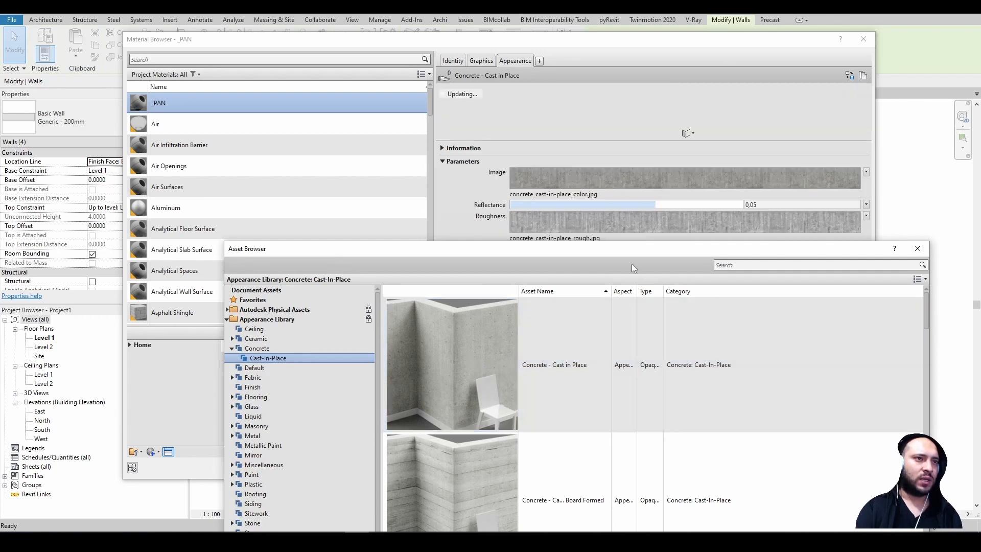
drag(642, 251, 584, 39)
click(859, 36)
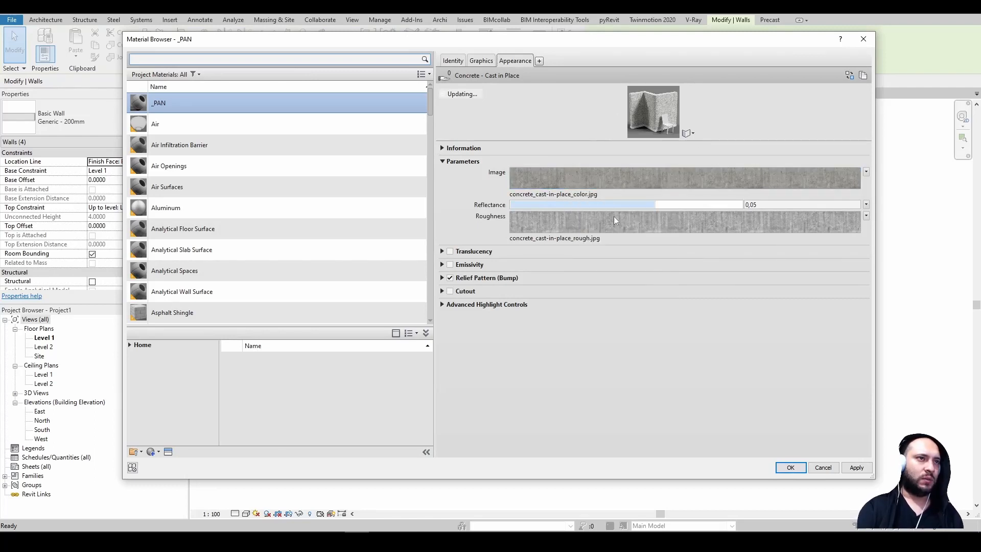
click(486, 60)
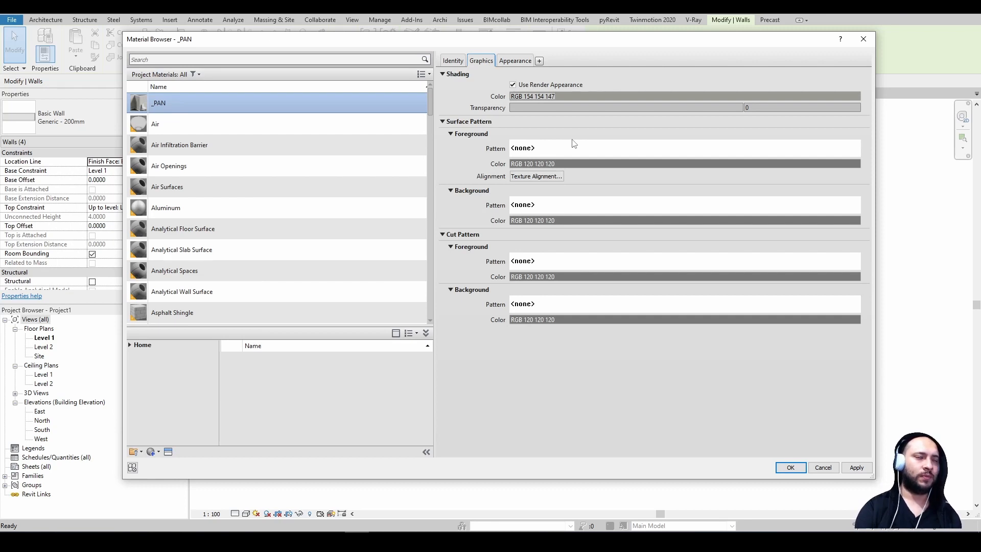
click(856, 467)
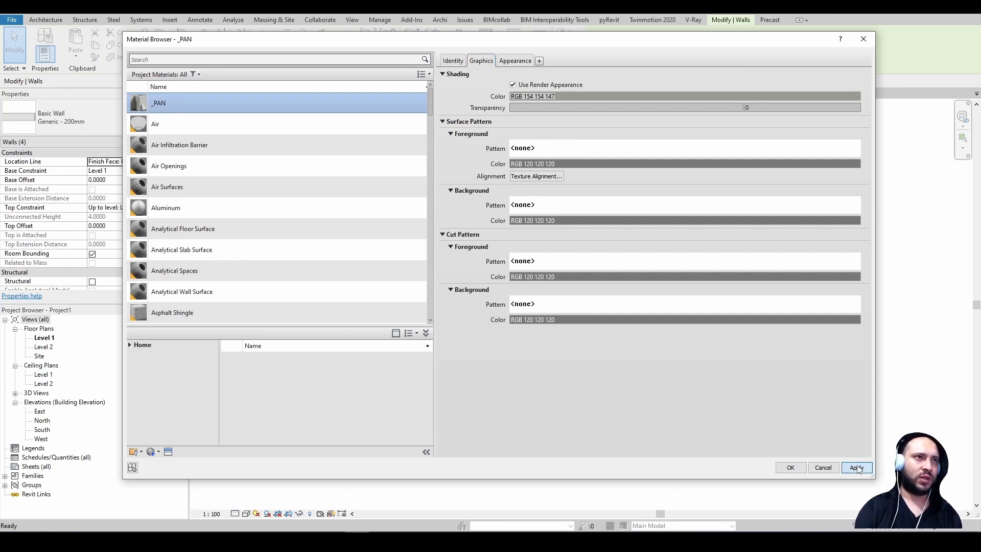
click(790, 468)
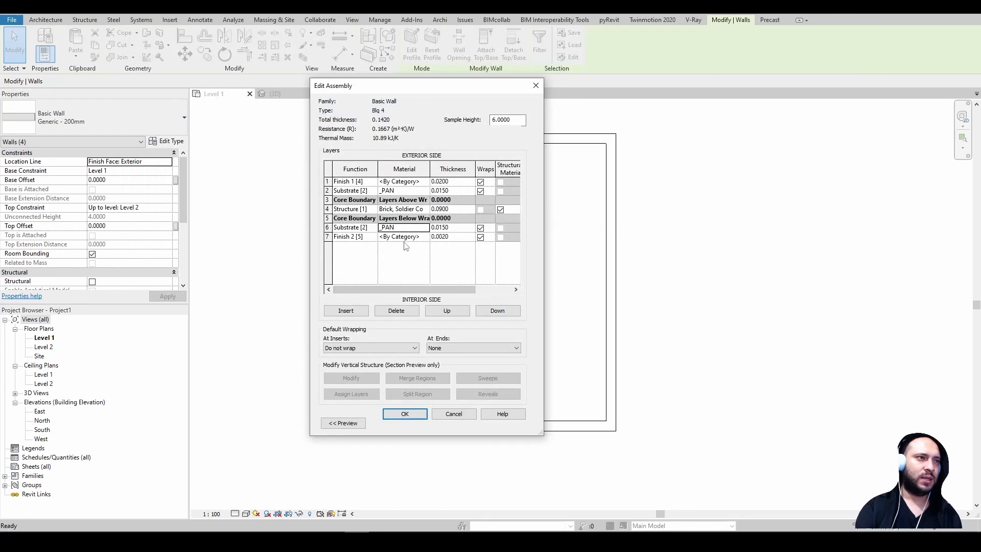
Step: Choose the Brick, Common material for the Finish 1 [4] layer
click(423, 182)
click(425, 182)
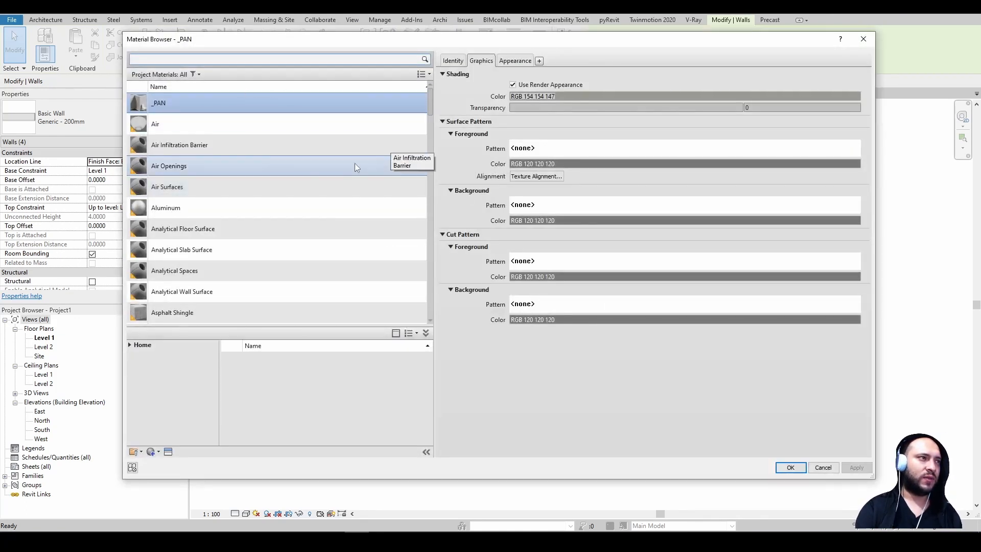
scroll(325, 188, down, 5)
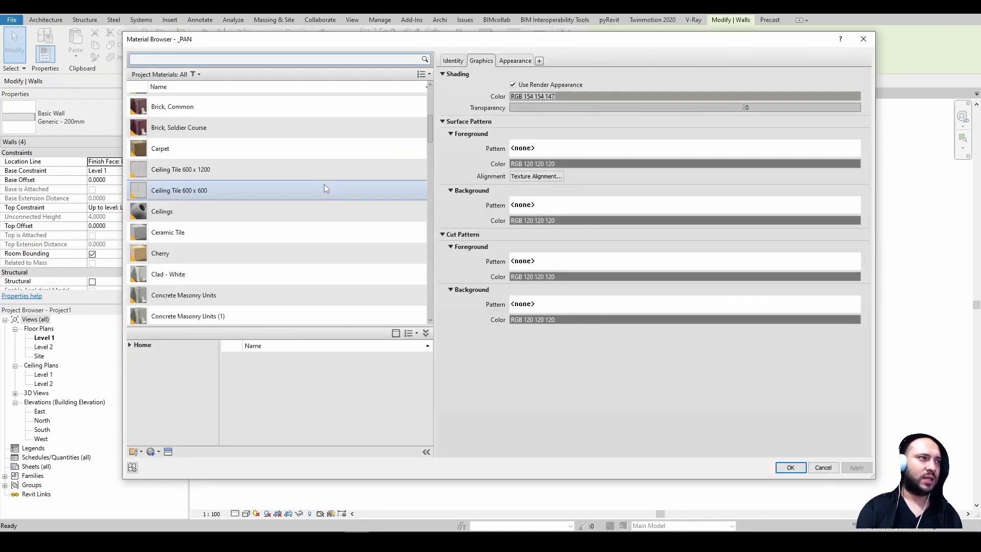
click(334, 110)
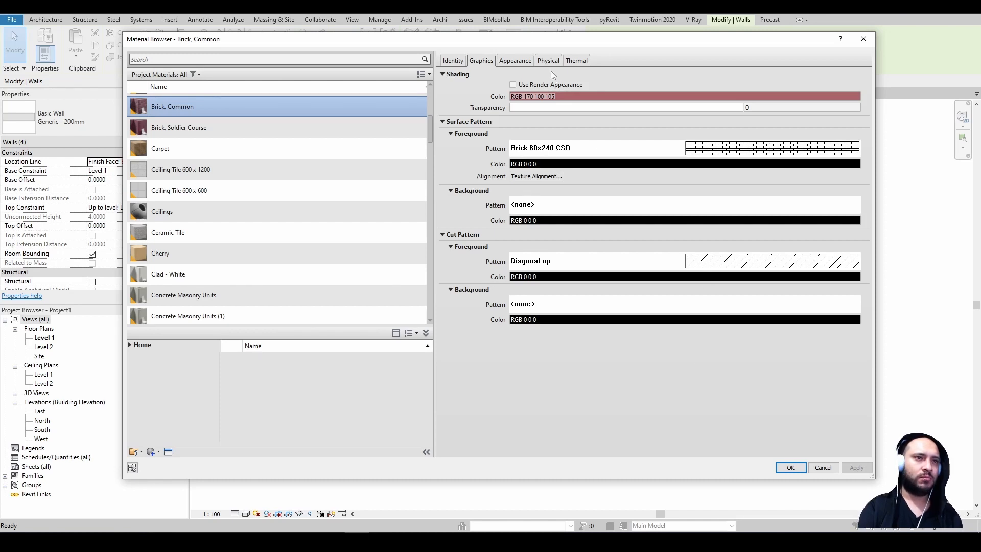
Step: Set the cut background pattern of the Brick, Common material to Solid fill
click(738, 307)
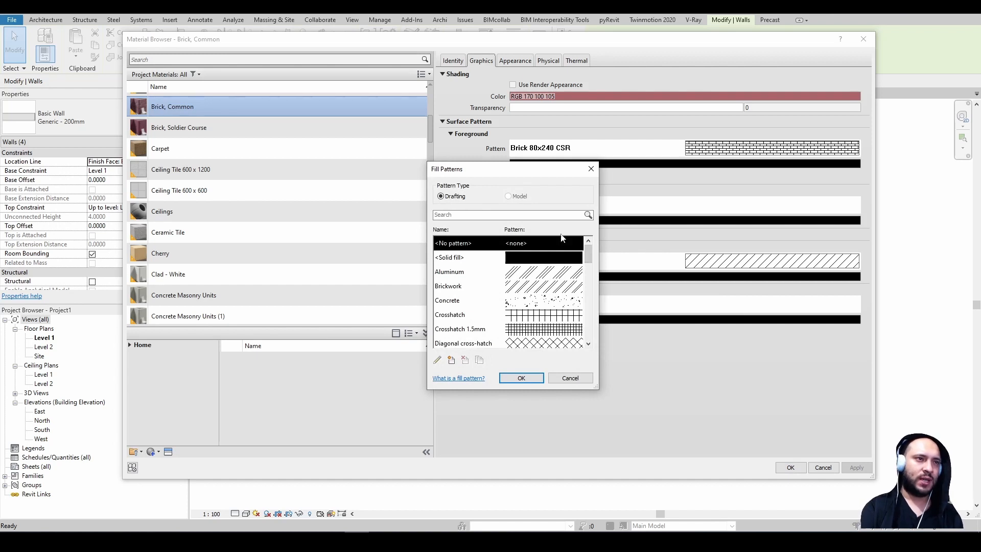
drag(547, 168, 380, 160)
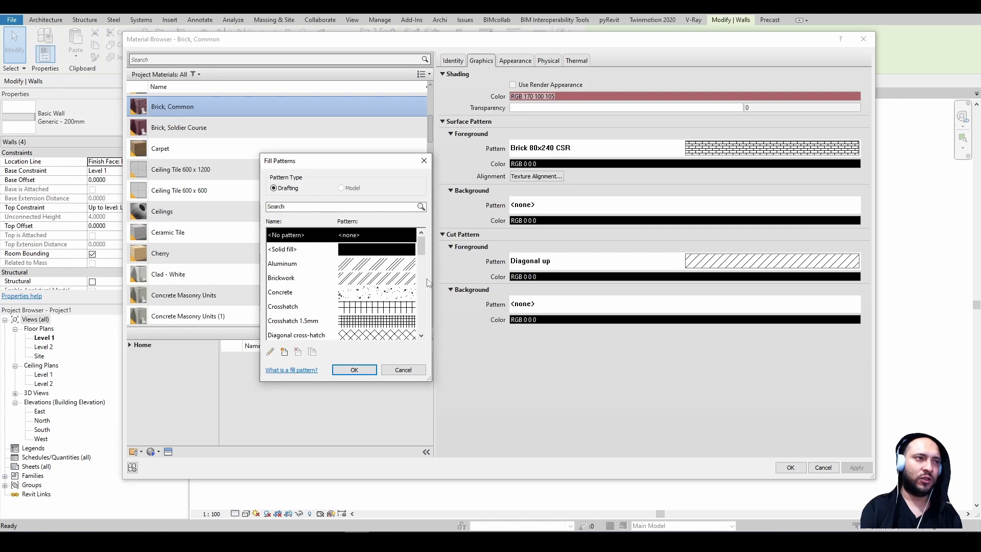
click(380, 250)
click(354, 369)
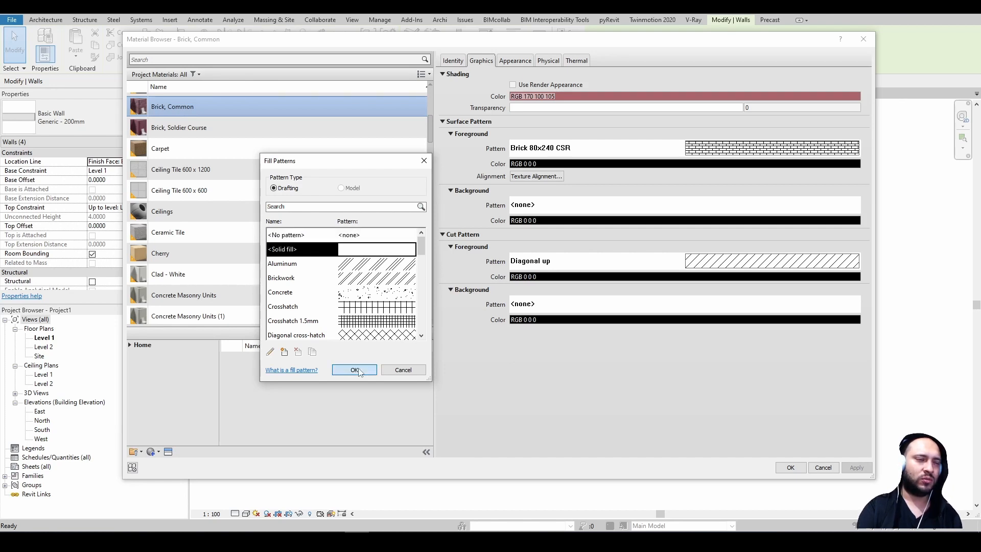
Step: Color the cut background of Brick, Common RGB 252 192 148 and save the material to the Finish 1 [4] layer
click(719, 322)
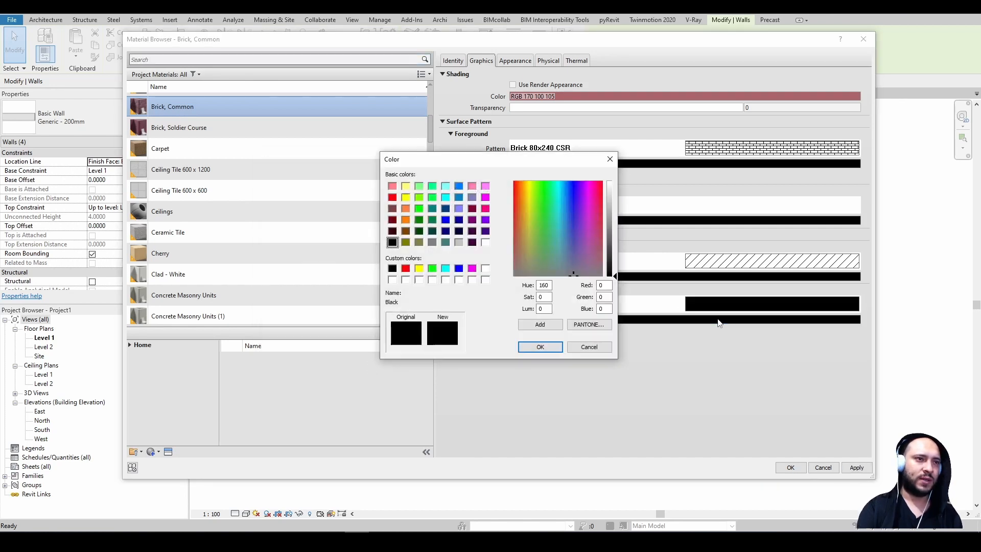
drag(524, 193, 519, 183)
click(613, 215)
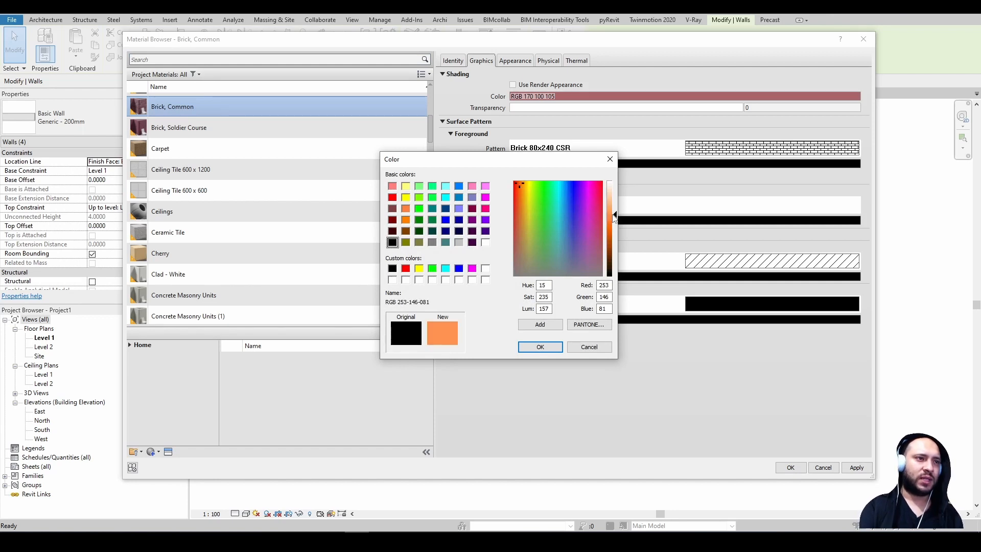
drag(615, 216, 615, 204)
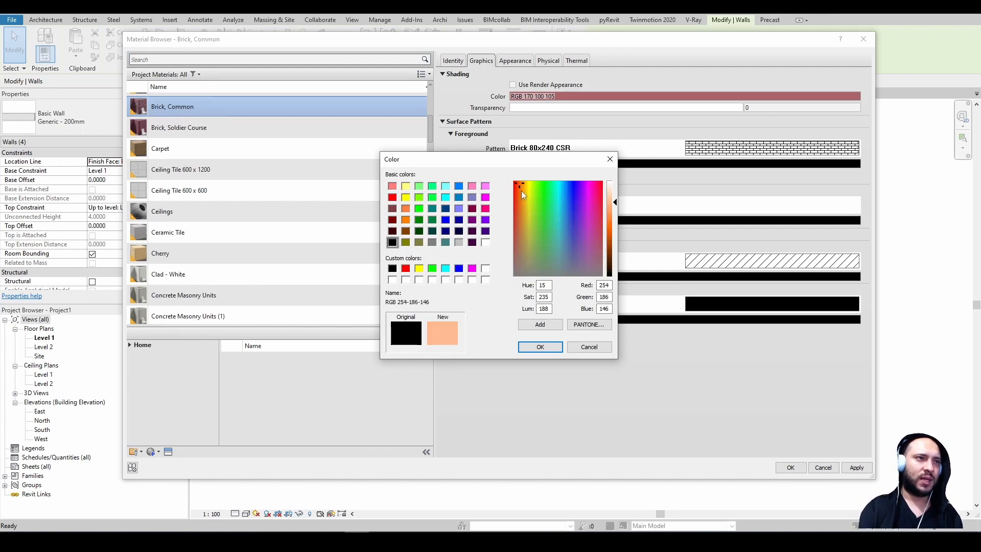
drag(522, 192, 521, 188)
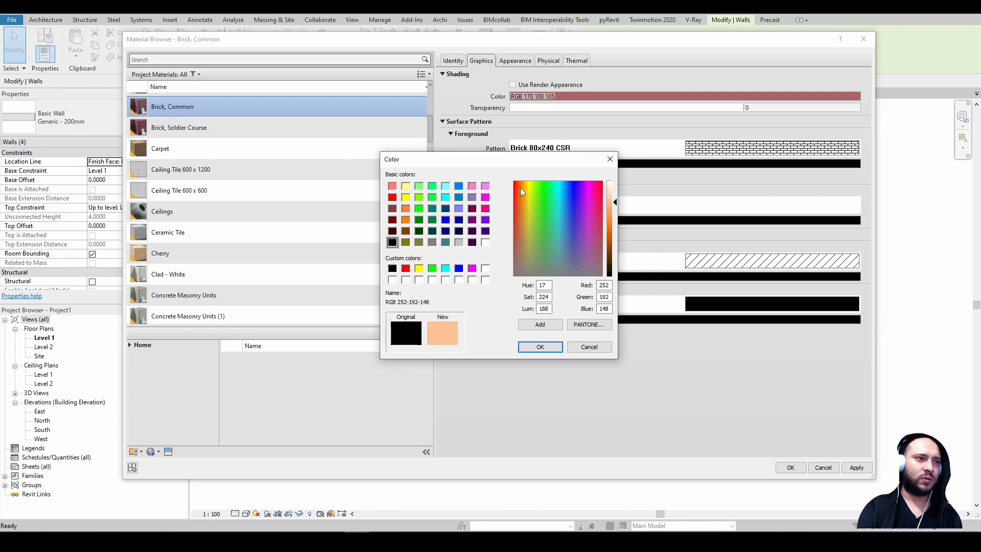
click(542, 346)
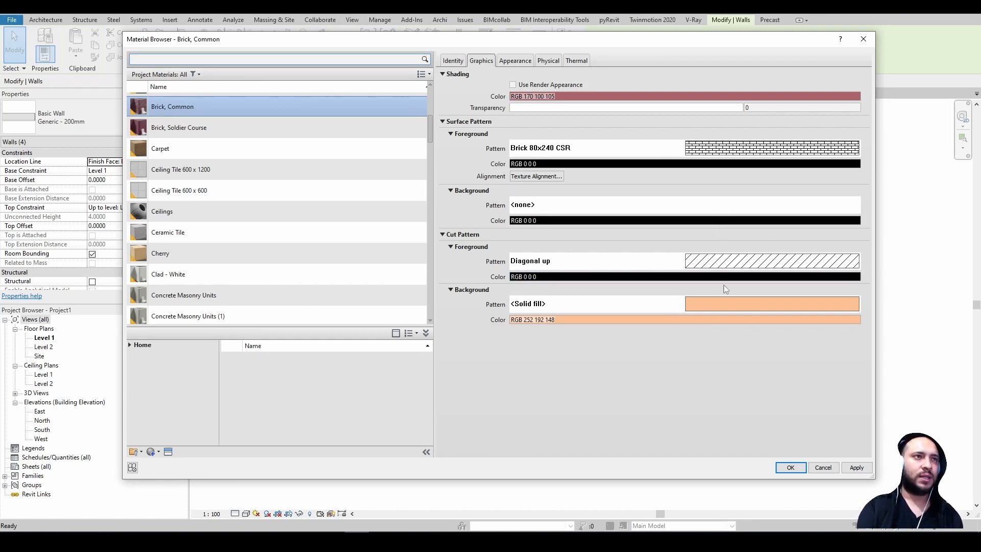
click(857, 467)
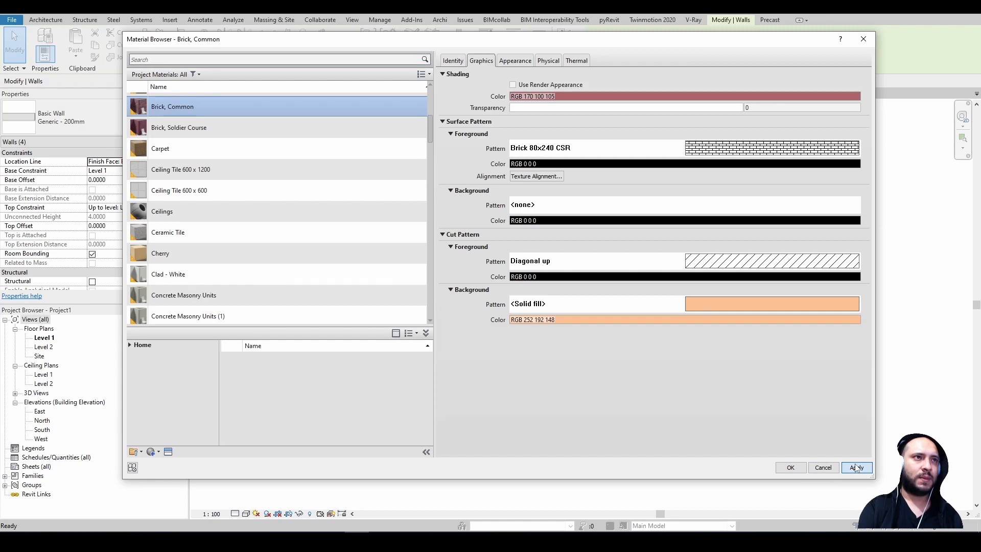
click(853, 471)
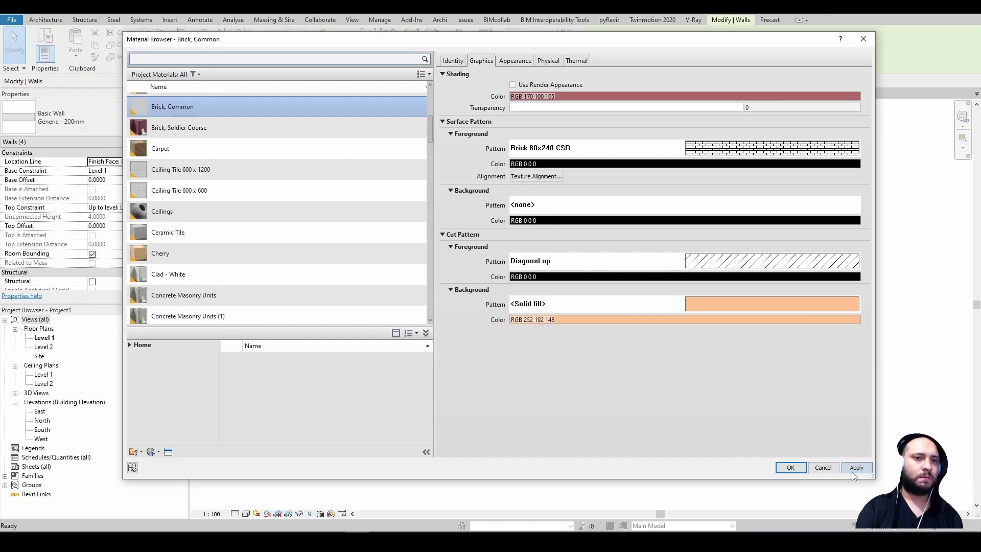
click(790, 467)
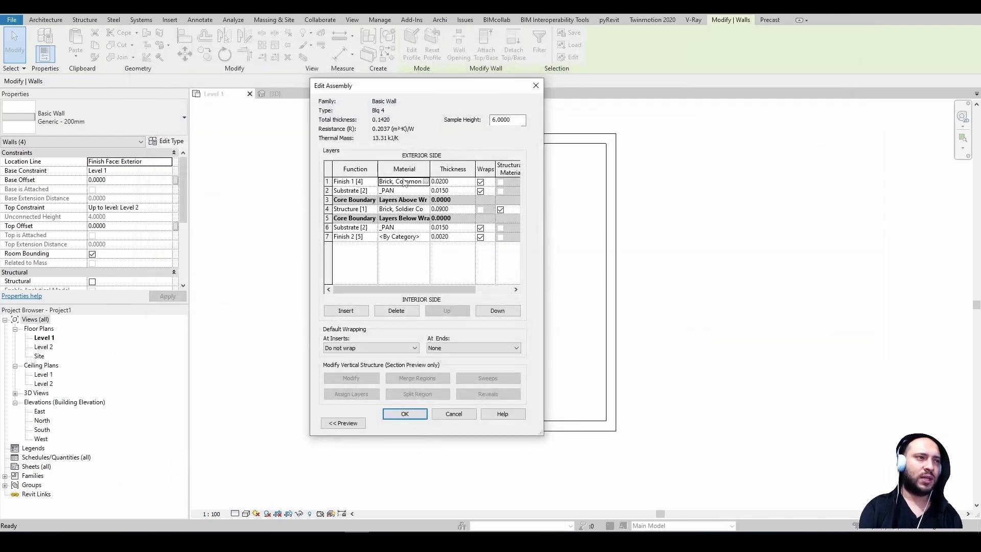
Step: Create a new material named _PINTURA INT for the interior Finish 2 [5] layer
click(398, 237)
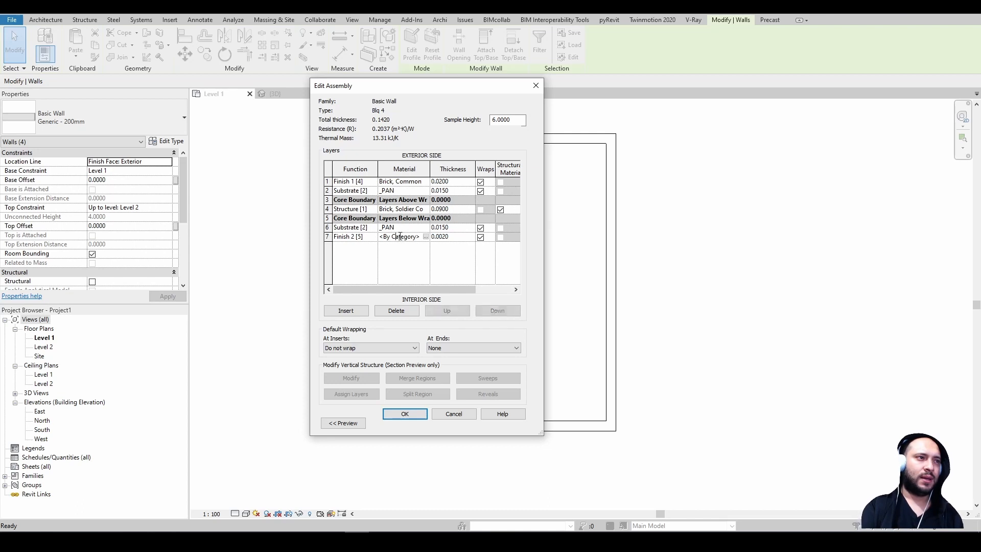
click(426, 237)
click(159, 452)
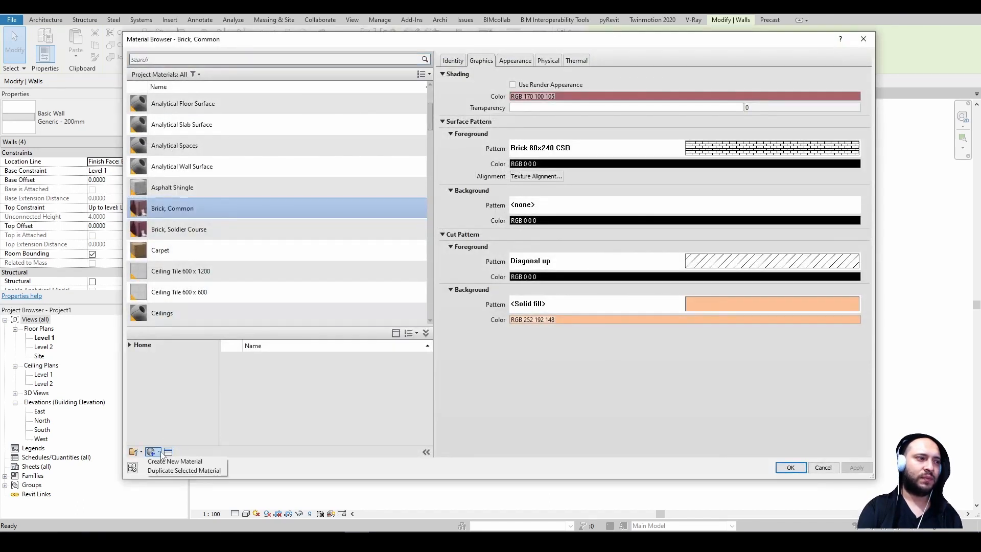
click(177, 461)
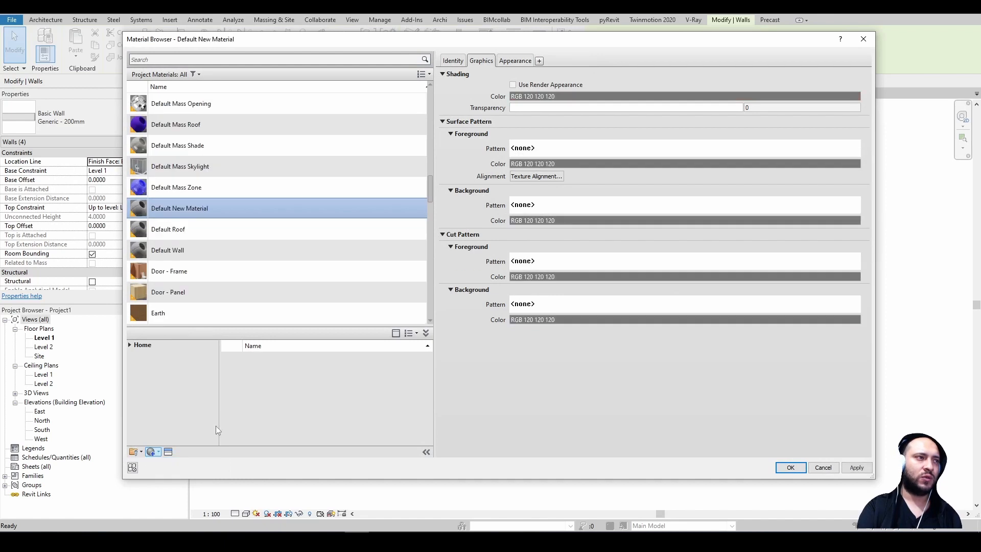
right_click(200, 206)
click(224, 234)
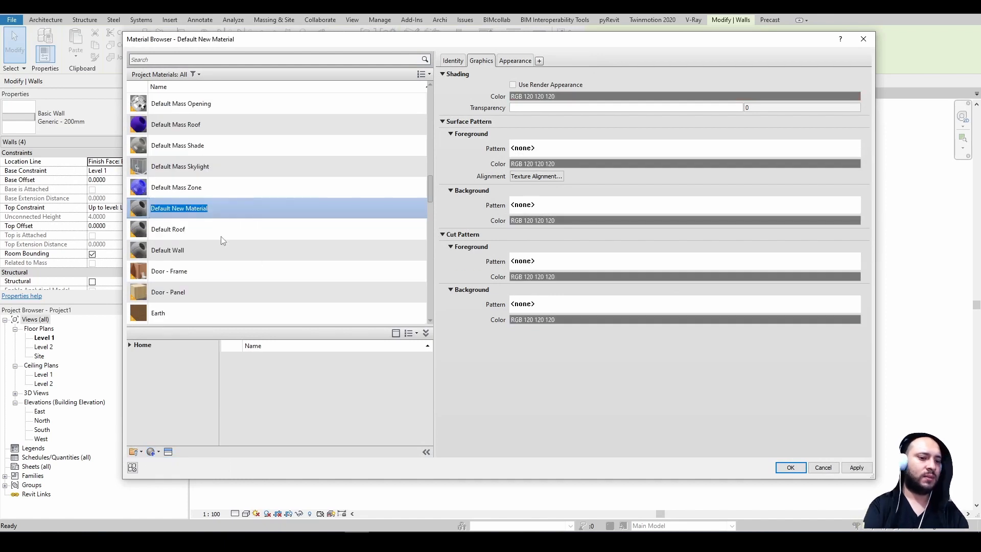
key(BackSpace)
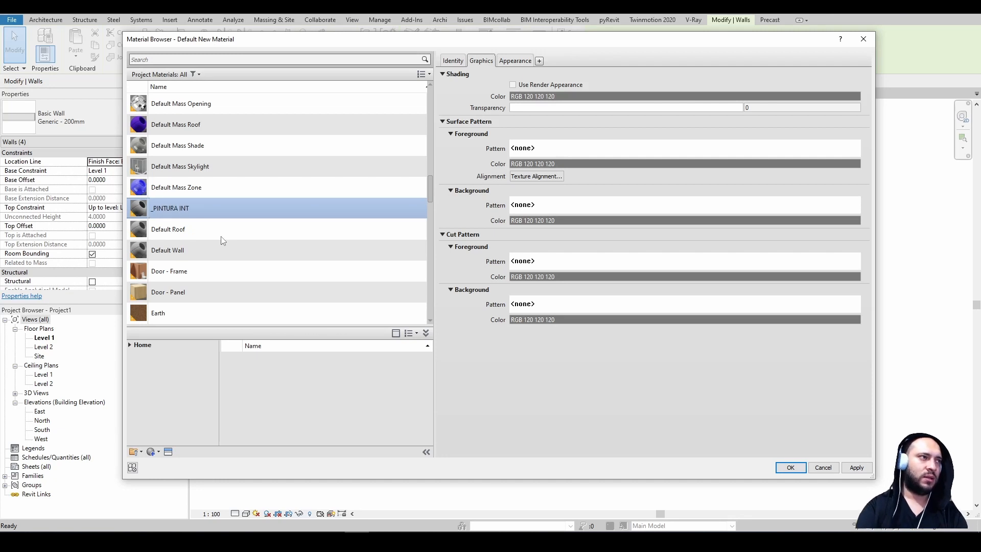
key(Return)
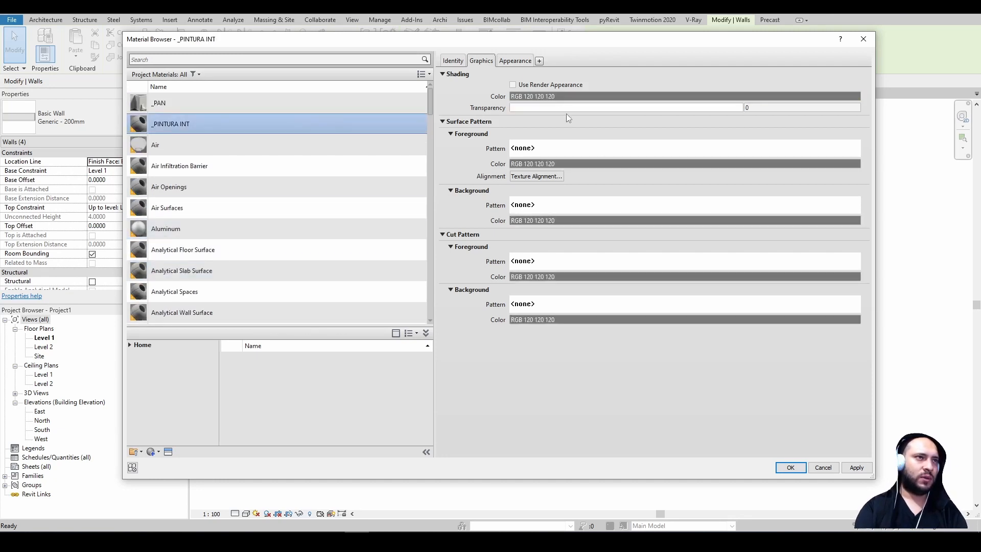
Step: Set the appearance color of _PINTURA INT to RGB 1 142 158 and assign the material to the Finish 2 [5] layer
click(516, 61)
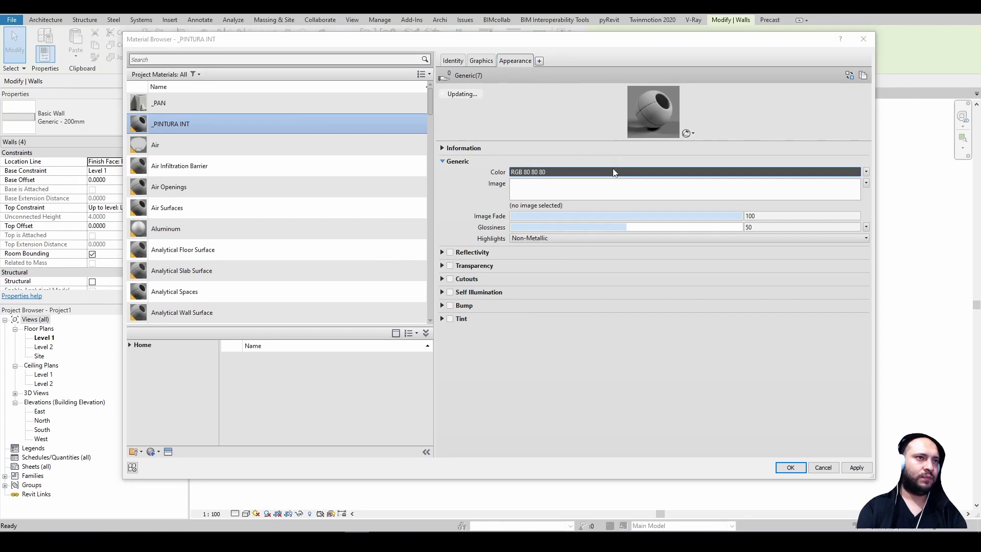
click(614, 173)
click(536, 216)
click(532, 210)
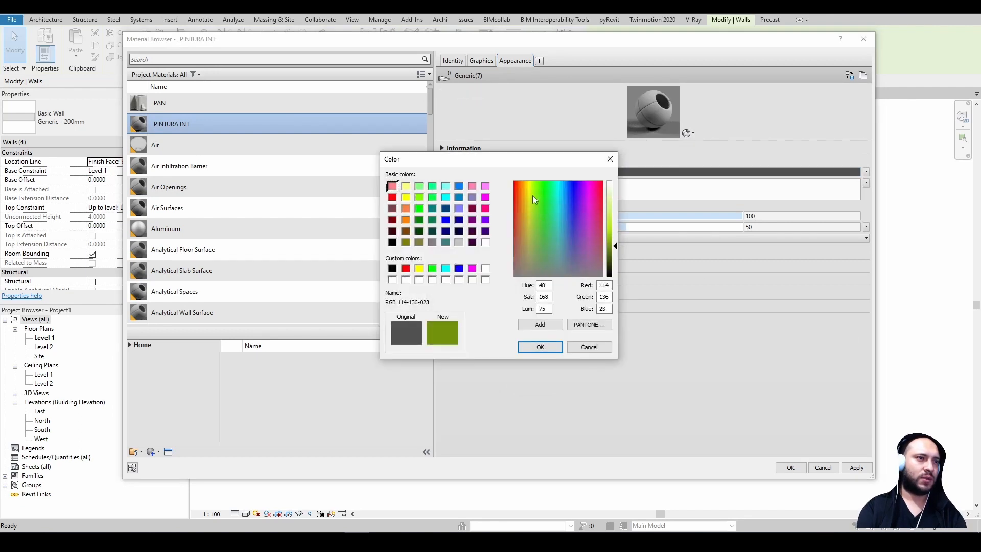
click(523, 183)
click(529, 181)
click(548, 181)
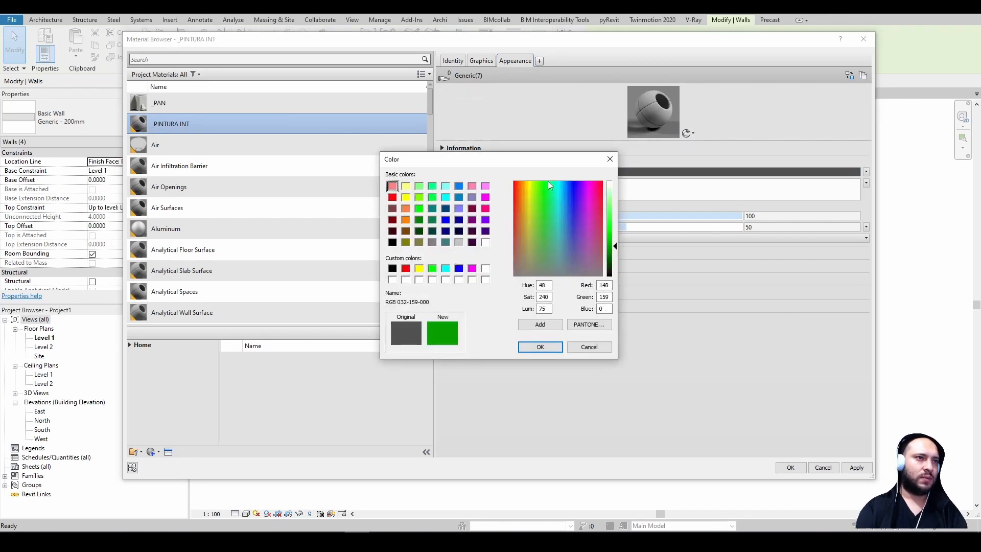
click(562, 181)
click(563, 182)
click(560, 182)
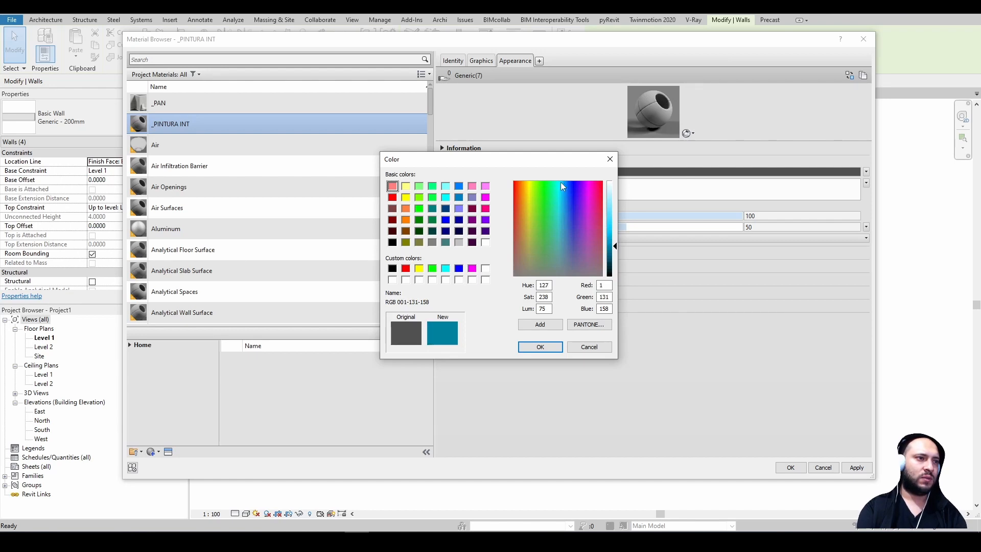
click(559, 182)
click(540, 347)
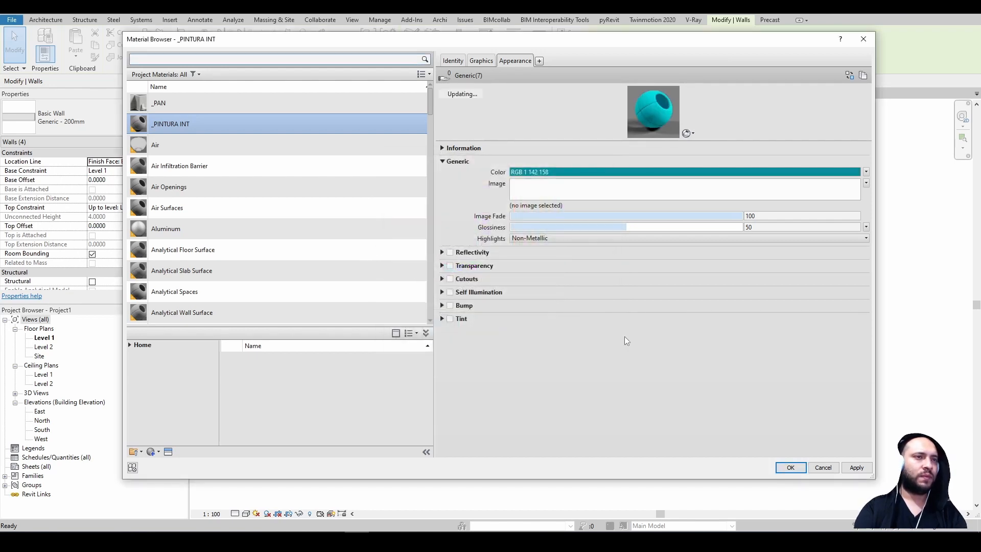
click(857, 467)
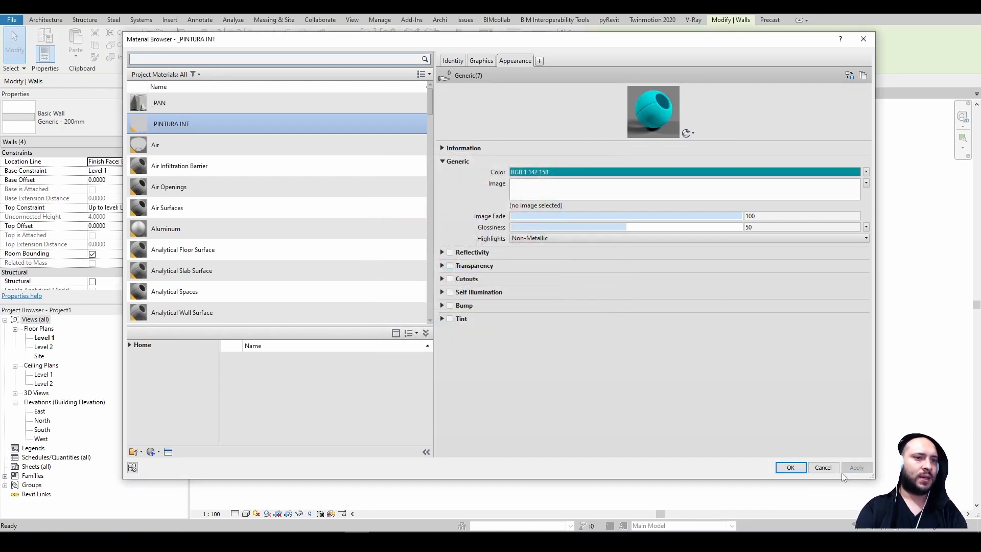
click(790, 468)
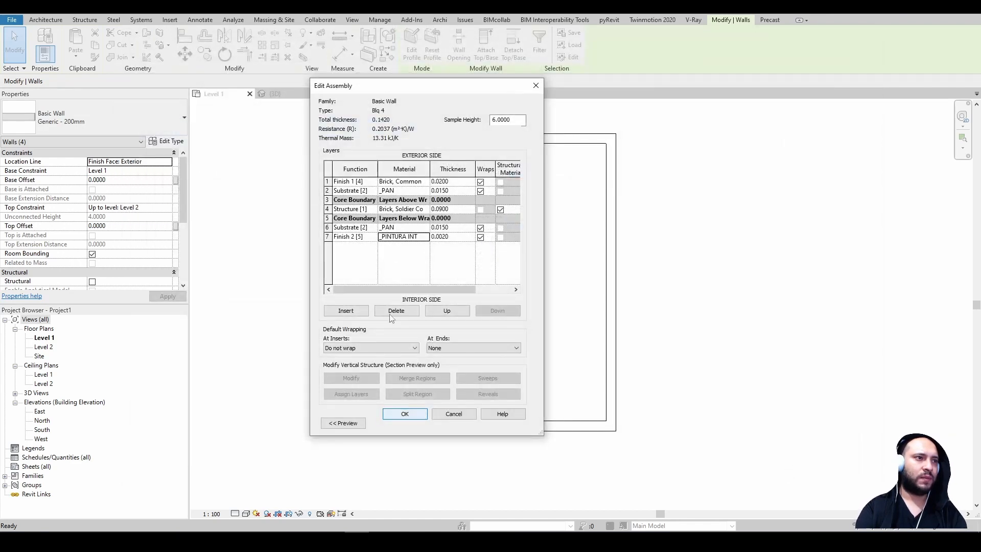
Step: Make the shading of _PINTURA INT use its render appearance and save the material
click(426, 236)
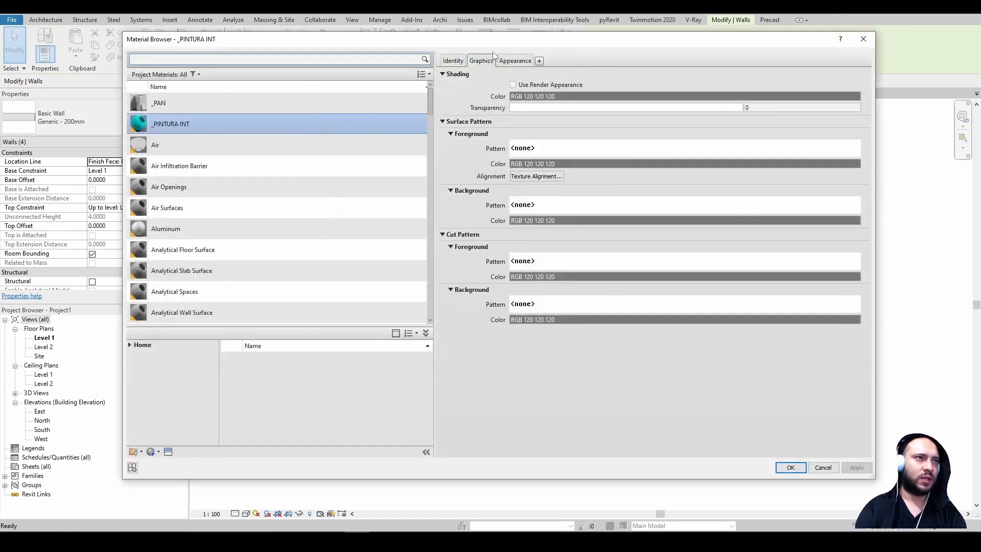
click(513, 85)
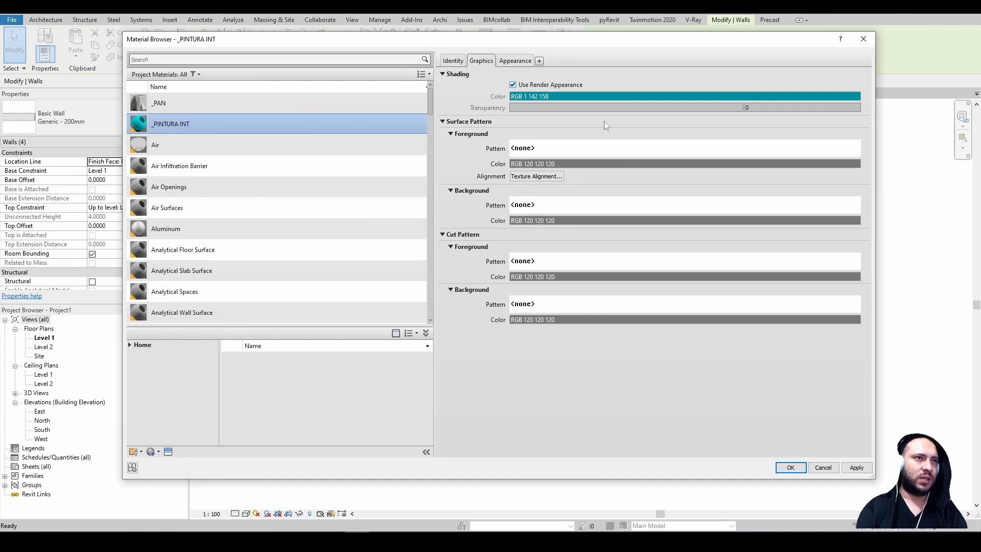
click(856, 467)
click(791, 468)
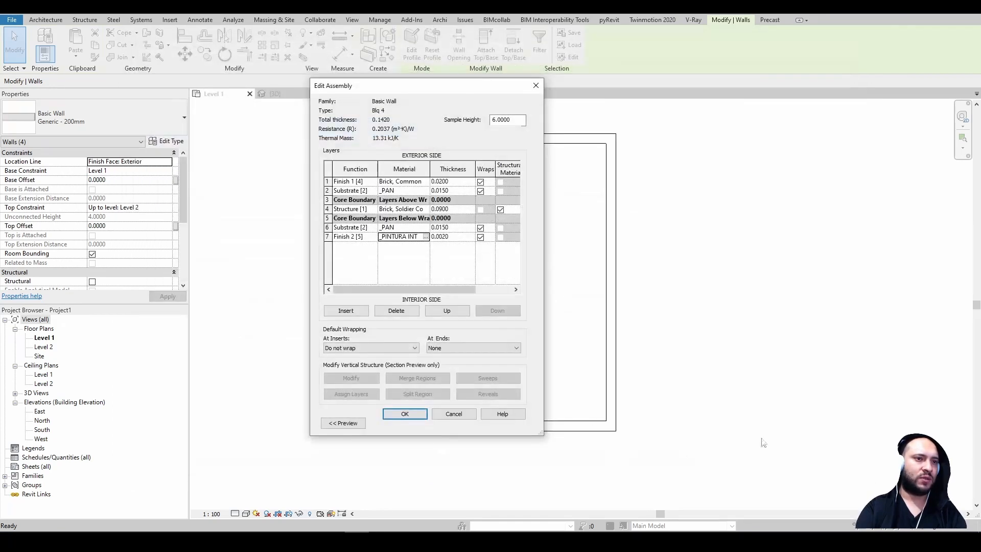
Step: Accept the Blq 4 layer structure and type properties for the selected walls, and clear the wall selection
click(393, 416)
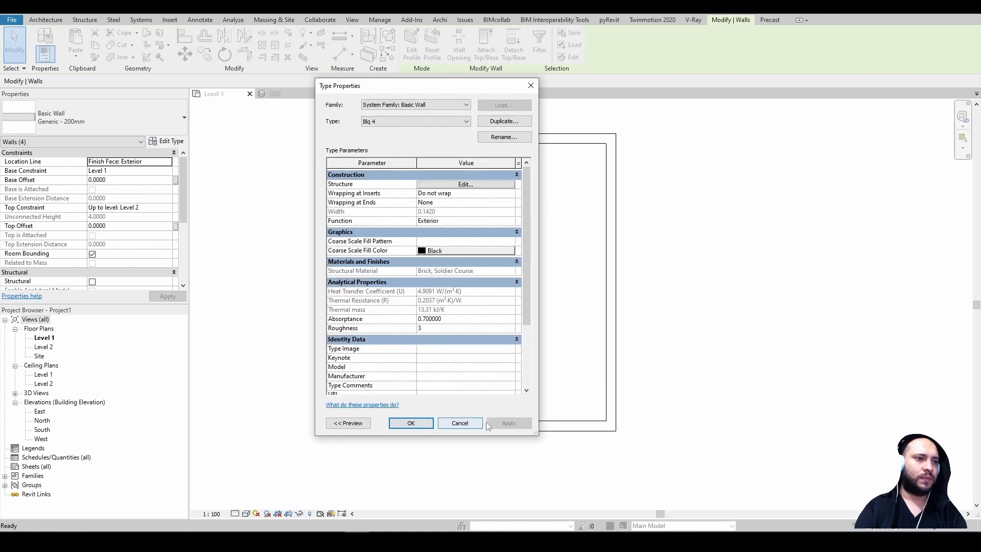
click(449, 424)
click(373, 448)
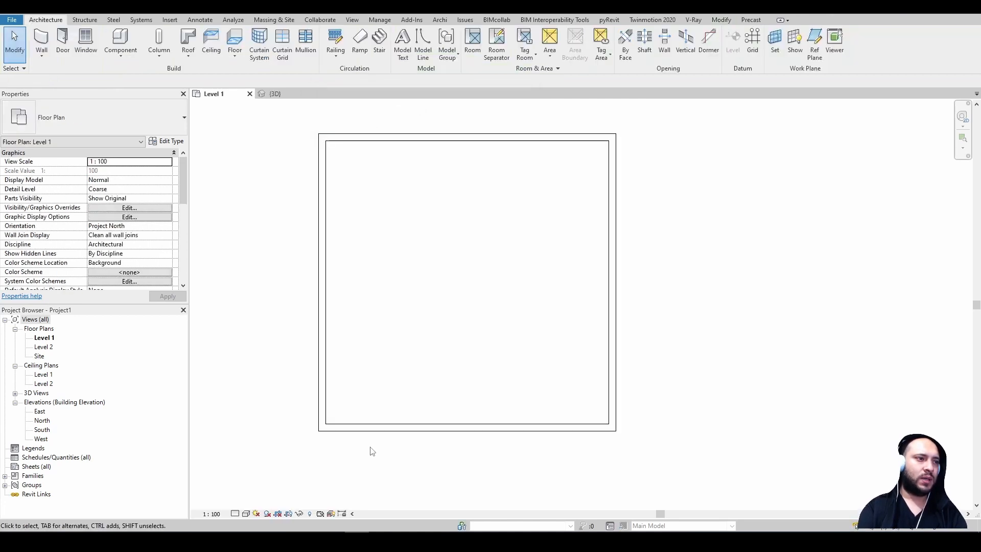
Step: Set the Level 1 floor plan to Fine detail level and 1:20 scale, and inspect the wall layers at the lower-left corner
click(236, 514)
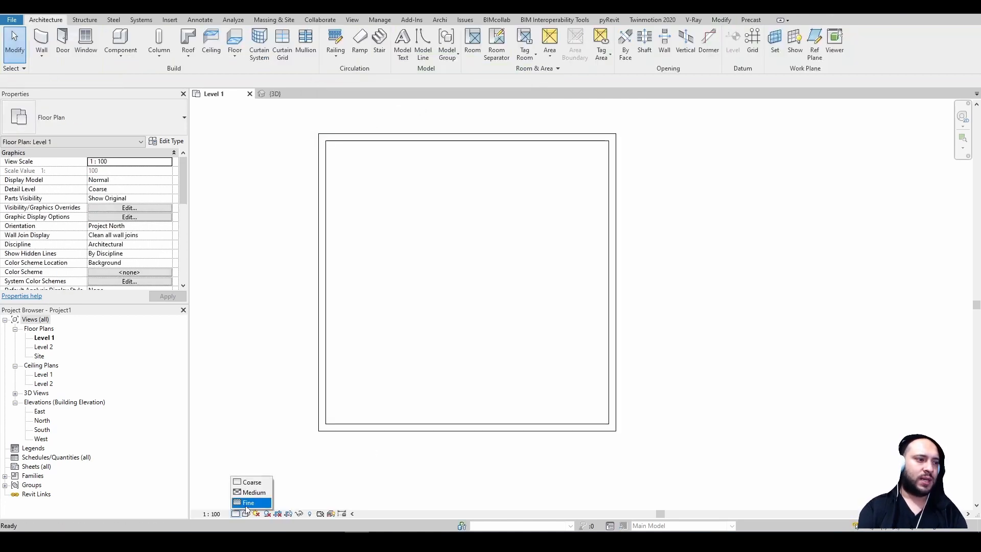
click(247, 503)
click(211, 513)
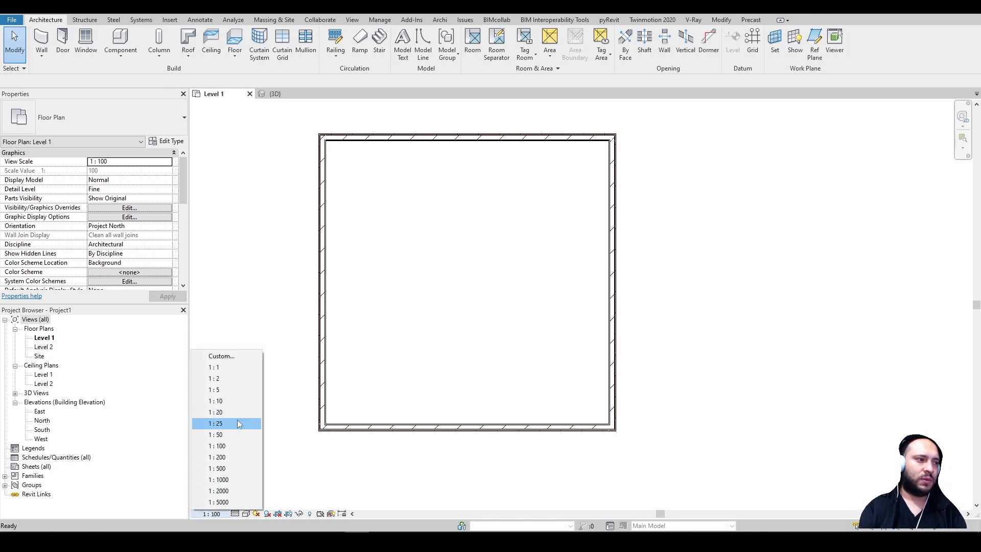
click(215, 412)
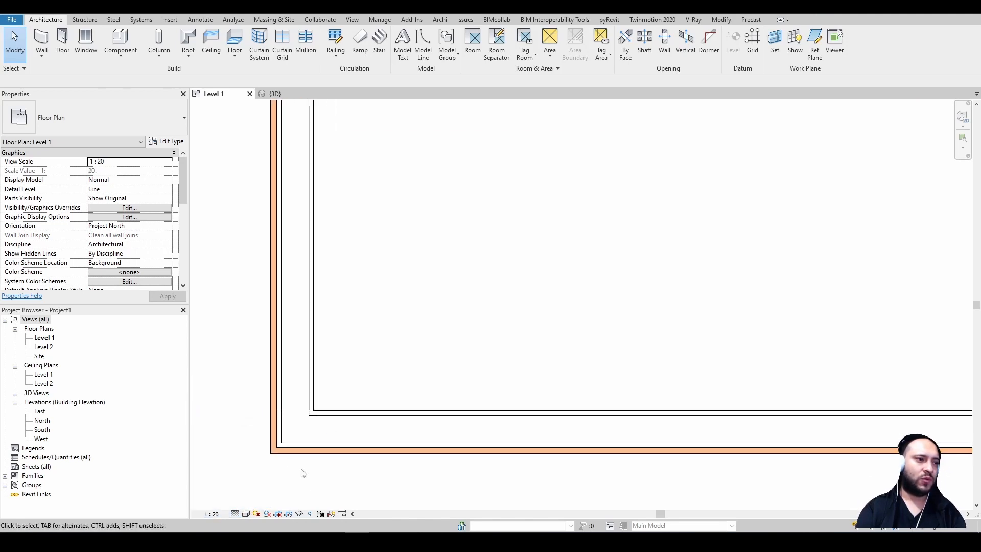
scroll(285, 486, up, 3)
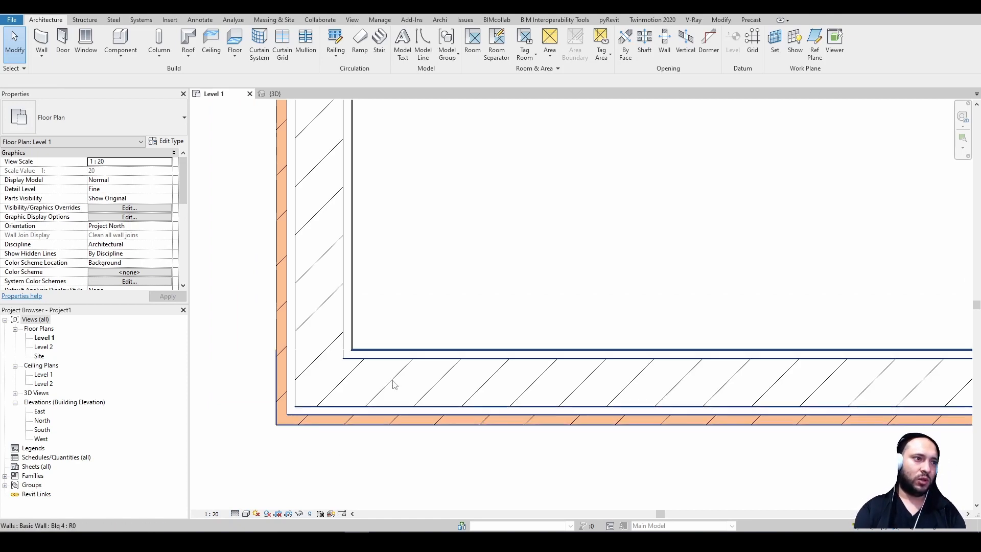
scroll(365, 354, up, 3)
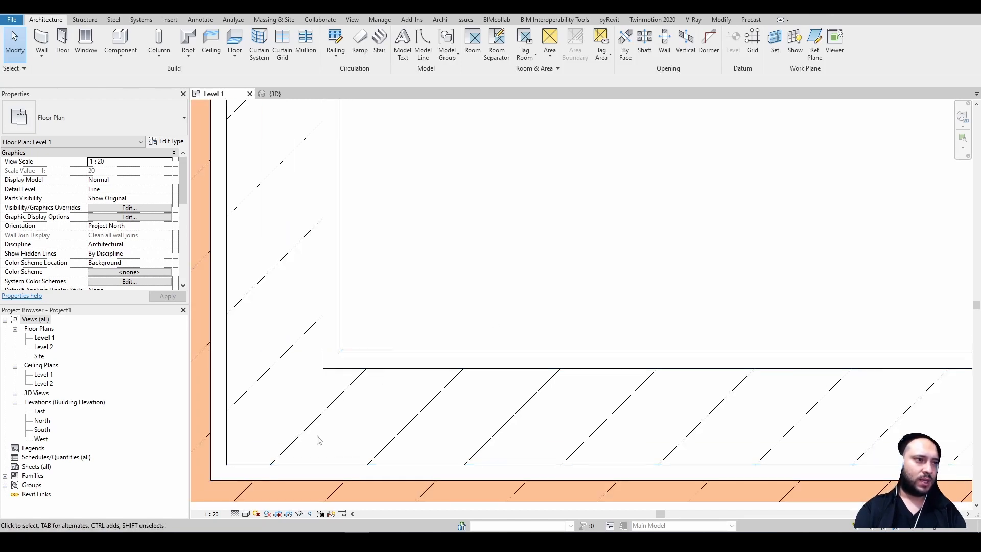
middle_drag(318, 440, 490, 333)
scroll(504, 274, up, 2)
middle_drag(504, 274, 526, 335)
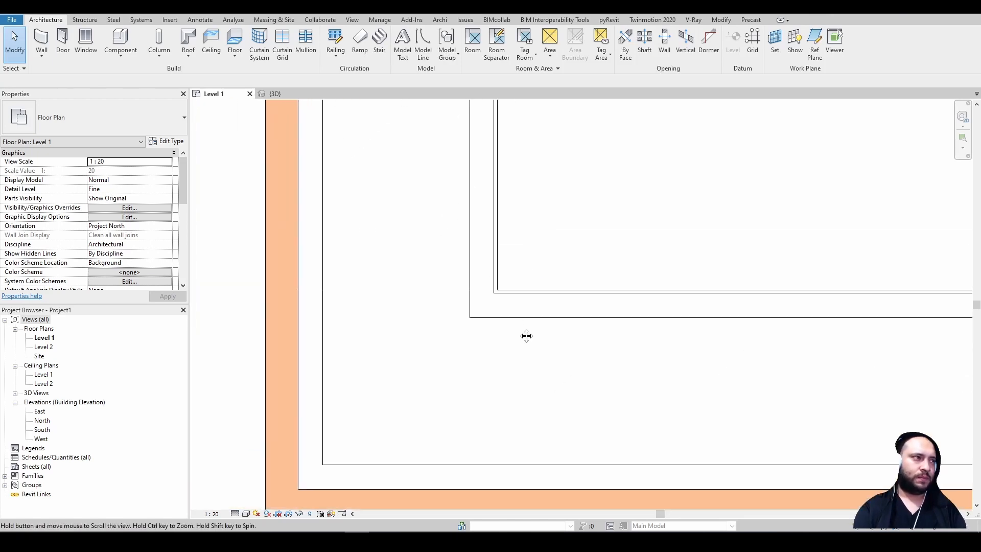
Step: Open the material of the exterior Substrate [2] layer in Blq 4 and give _PAN a Solid fill cut background pattern
scroll(513, 279, down, 1)
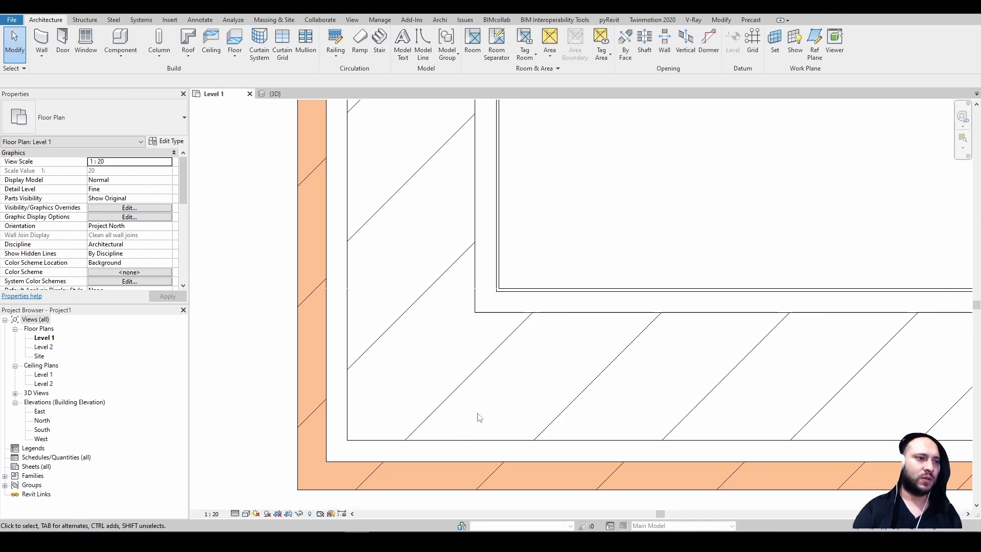
click(479, 417)
click(183, 143)
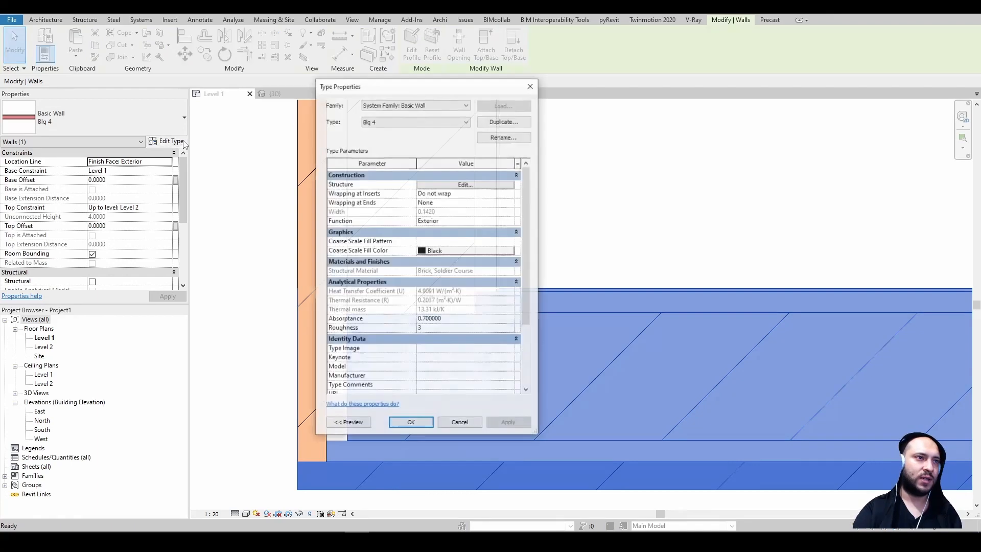
click(435, 185)
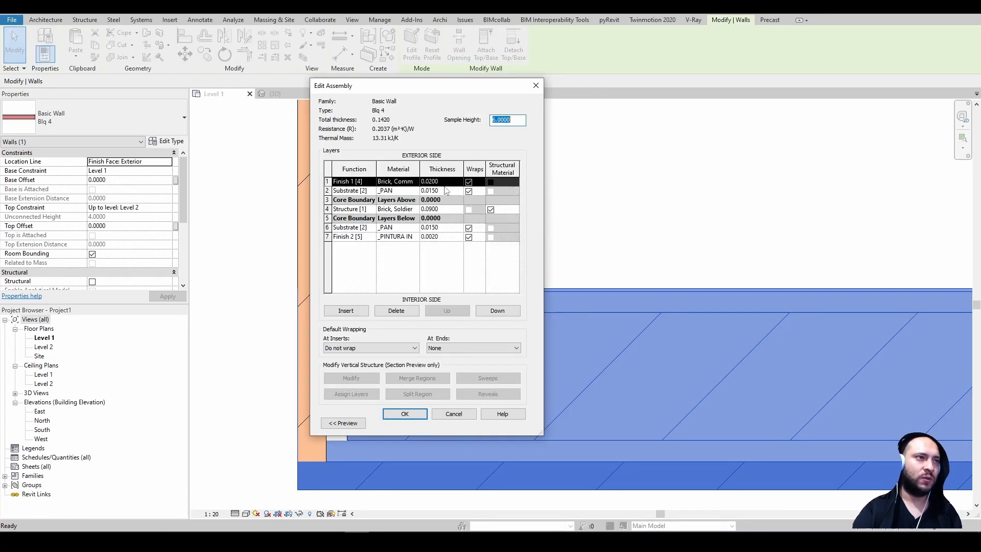
click(413, 191)
click(415, 191)
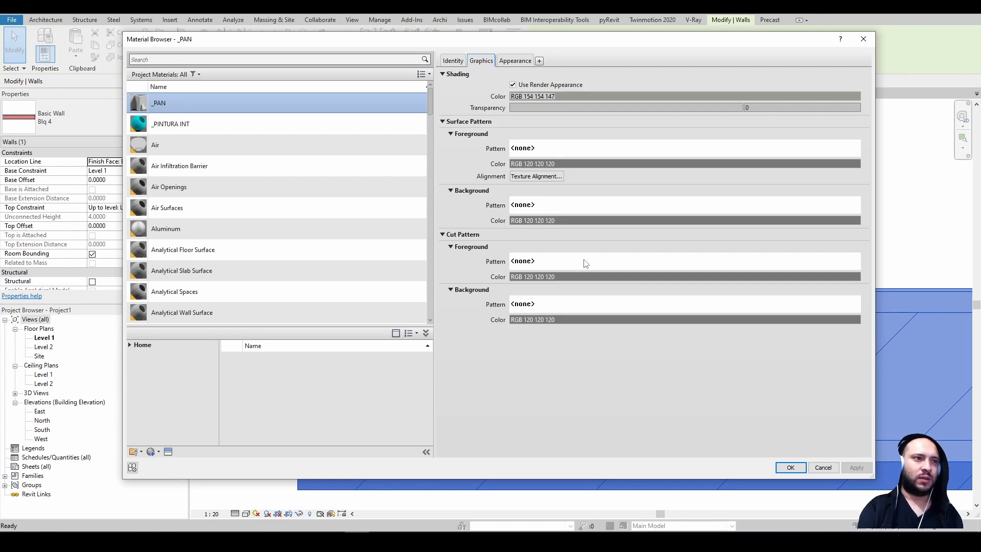
click(602, 307)
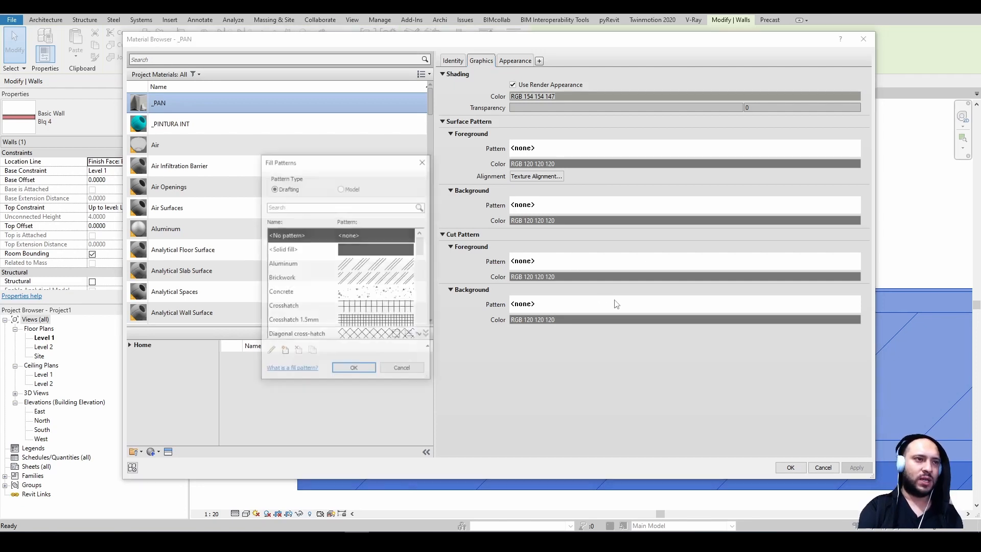
click(401, 253)
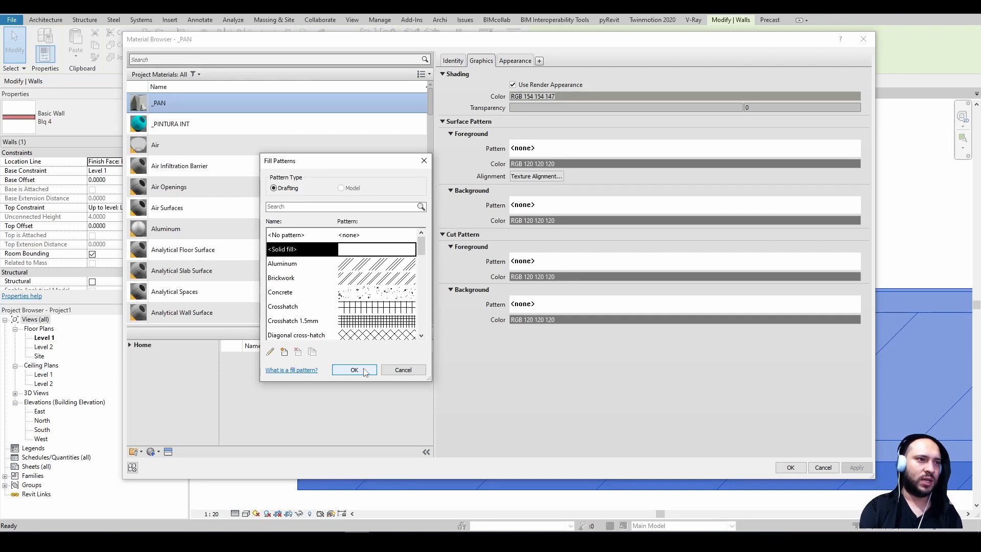
click(354, 370)
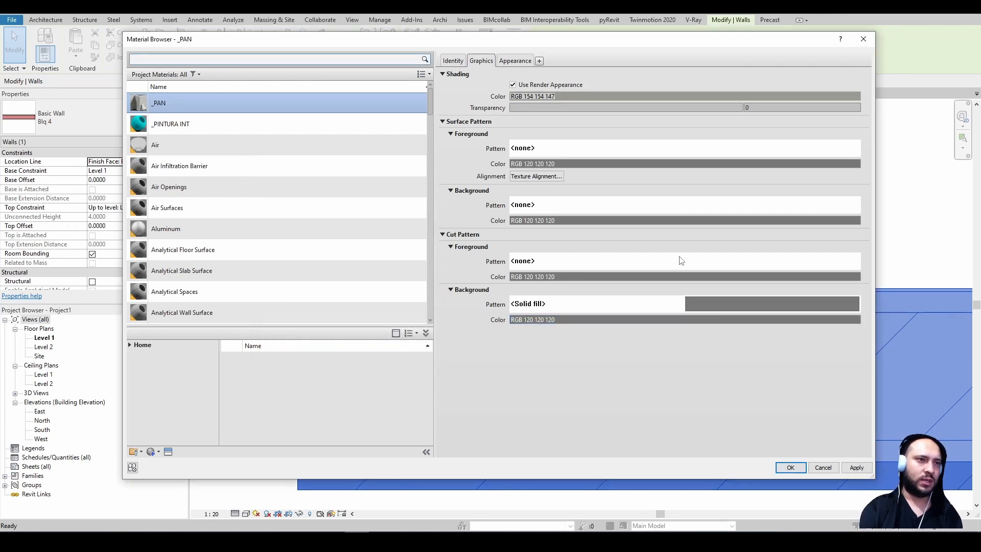
Step: Set the cut foreground of _PAN to color RGB 255 255 255 with the Gypsum-Plaster pattern
click(682, 276)
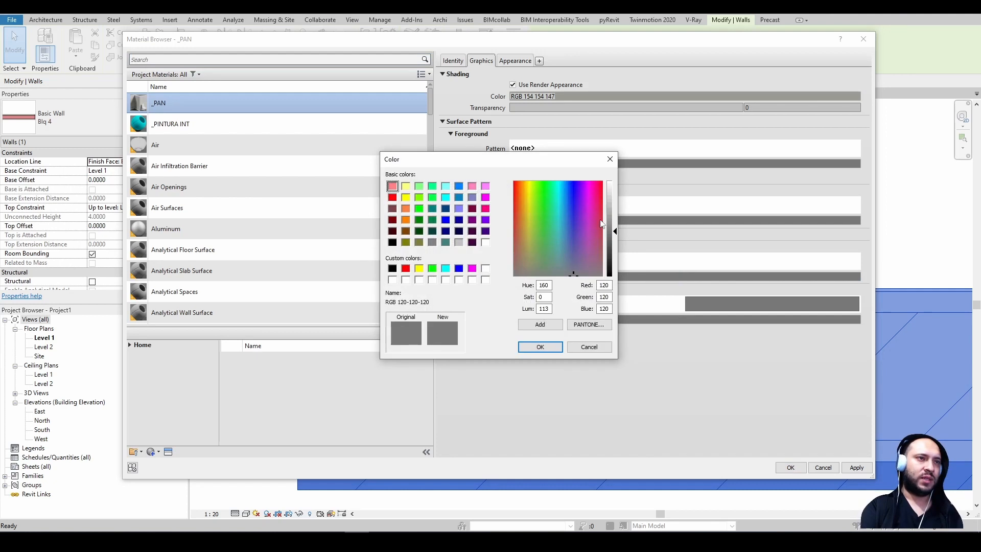
click(616, 197)
drag(617, 193, 616, 181)
click(540, 347)
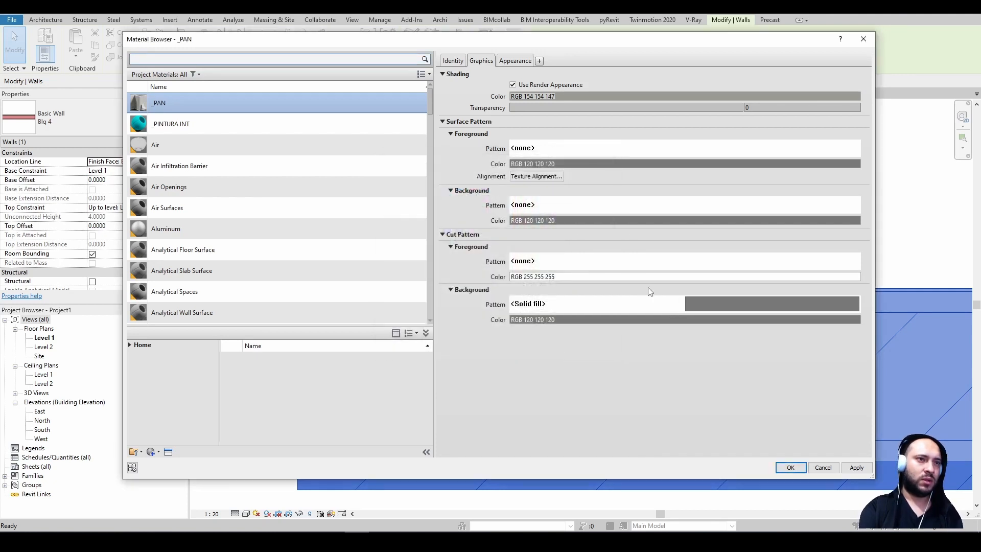
click(686, 265)
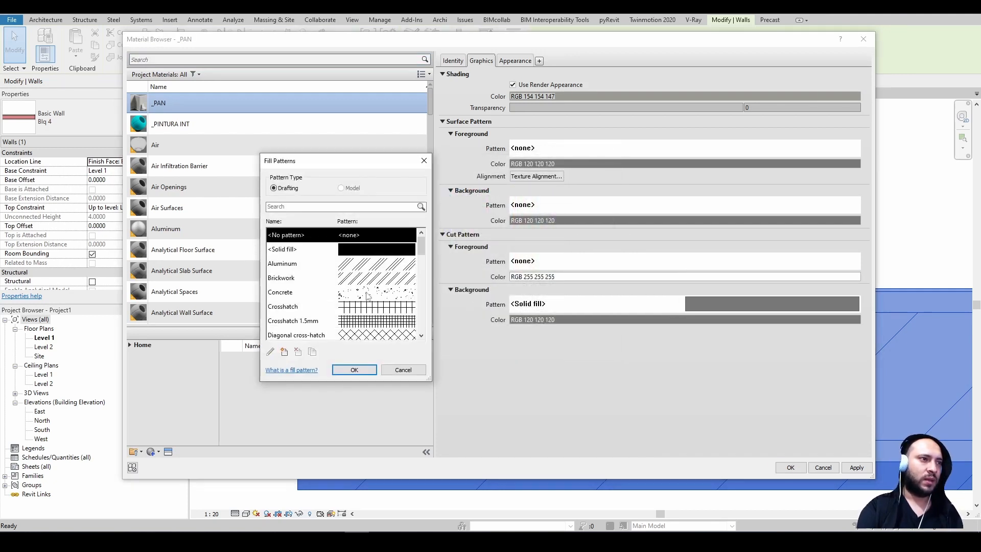
scroll(368, 296, down, 7)
scroll(369, 303, up, 3)
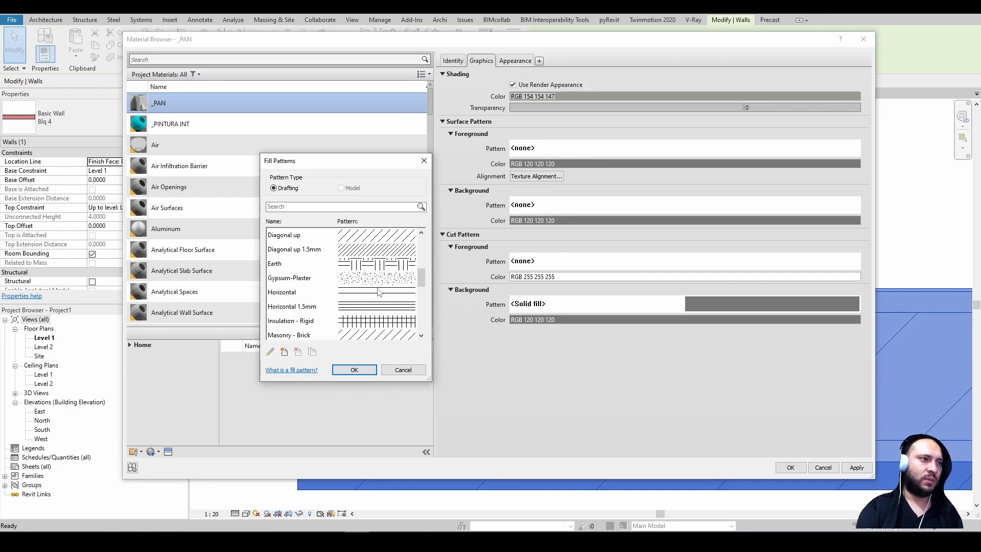
click(390, 278)
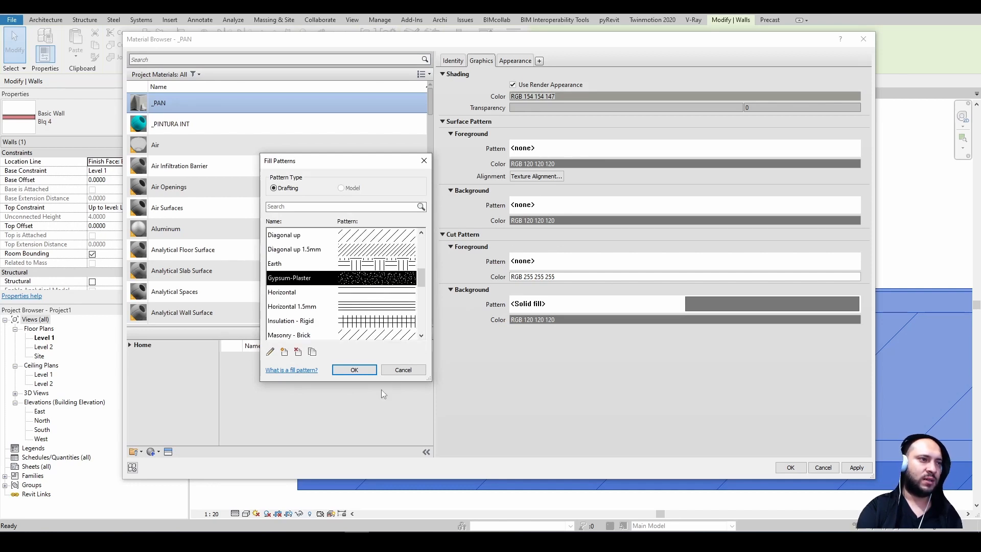
click(354, 370)
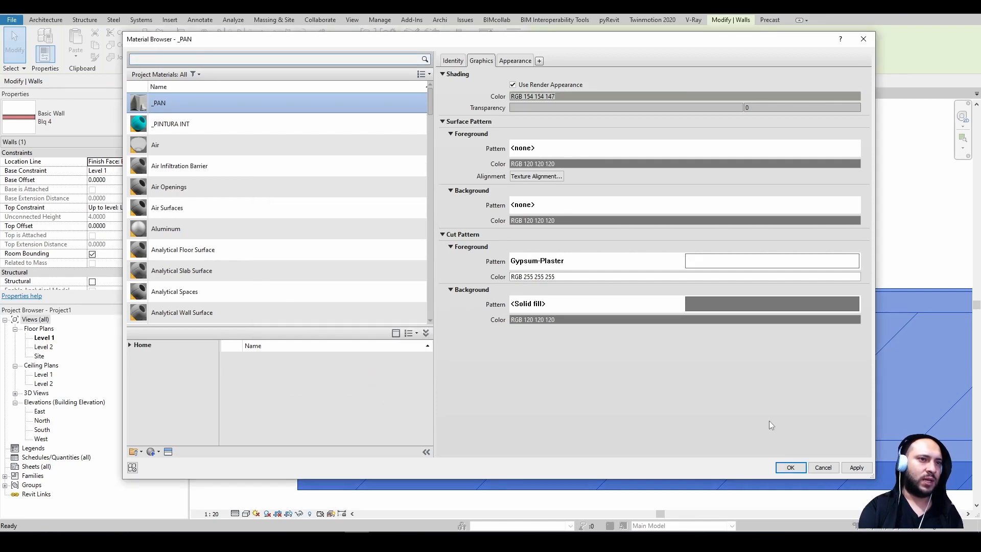
Step: Save the _PAN material, accept the Blq 4 layer structure and type properties, and clear the wall selection
click(856, 467)
click(790, 467)
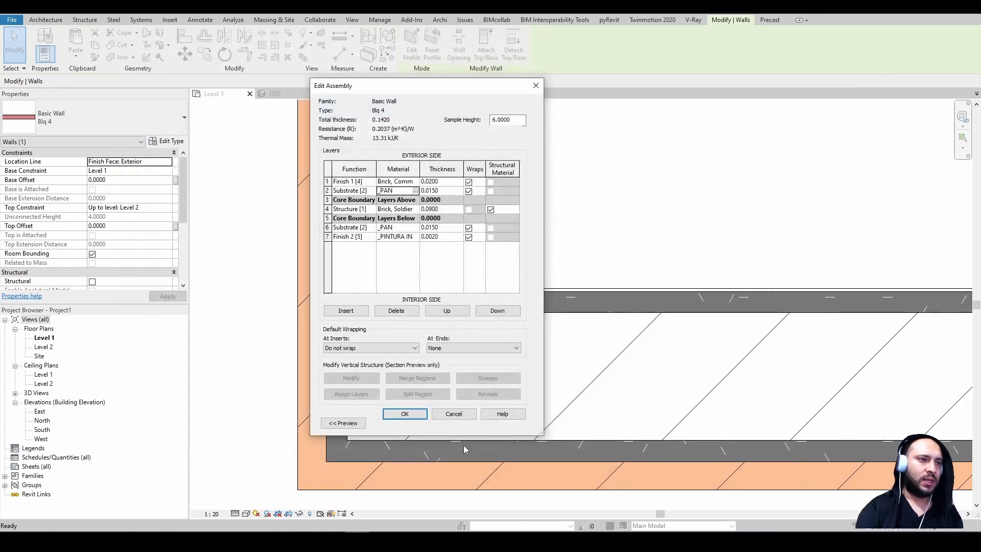
click(405, 413)
click(411, 420)
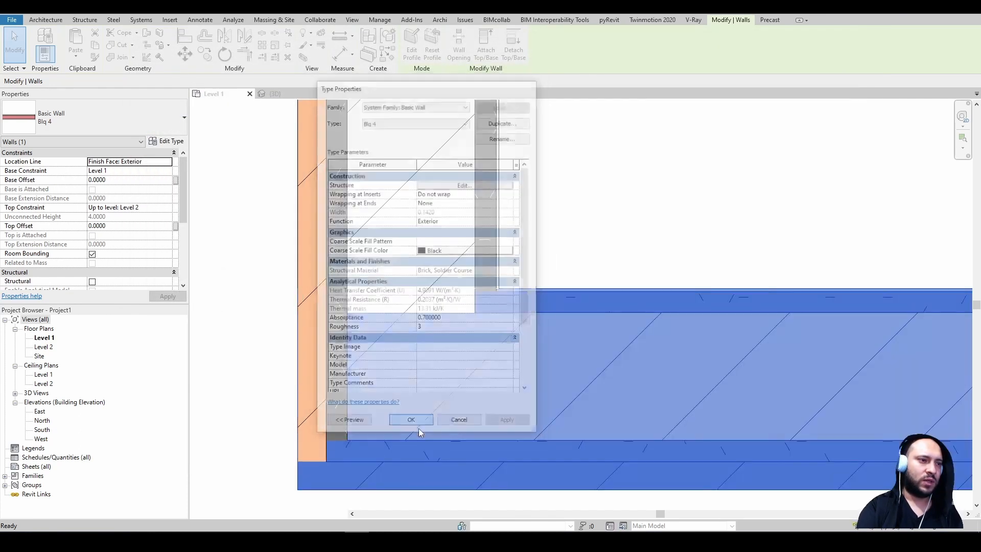
click(589, 188)
Step: Examine the cut patterns of the wall layers at the lower-left corner and along the whole wall outline in plan
scroll(462, 285, down, 2)
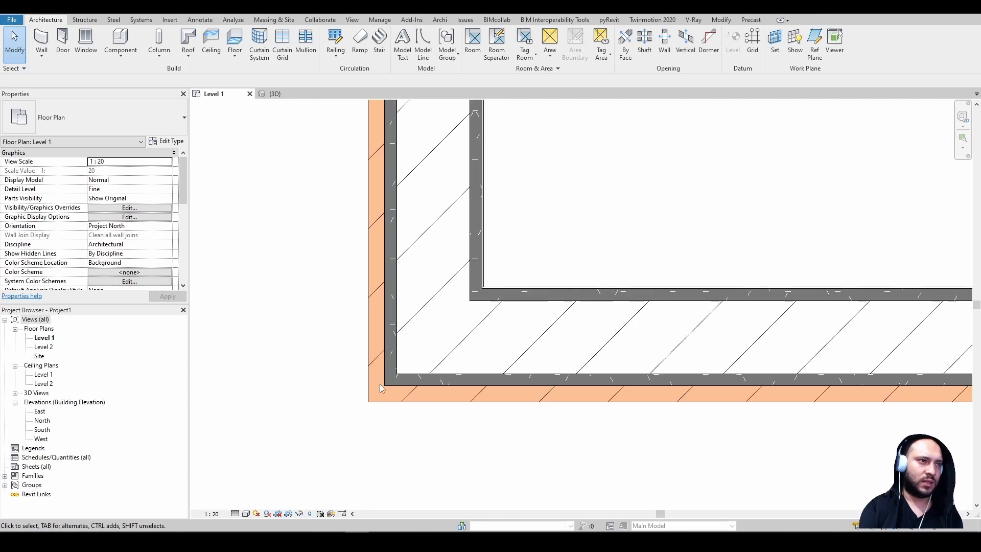
scroll(613, 385, down, 2)
scroll(449, 376, up, 3)
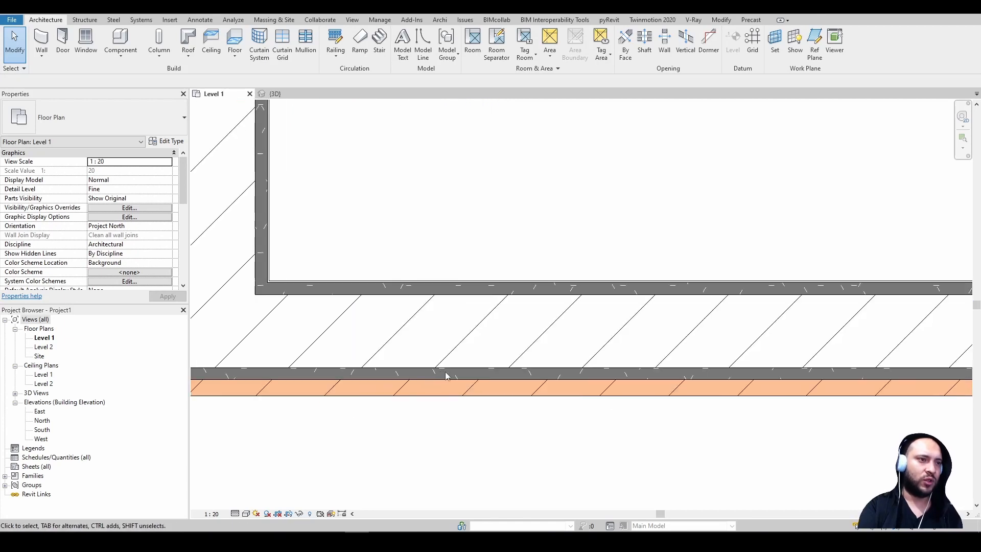
scroll(449, 372, down, 2)
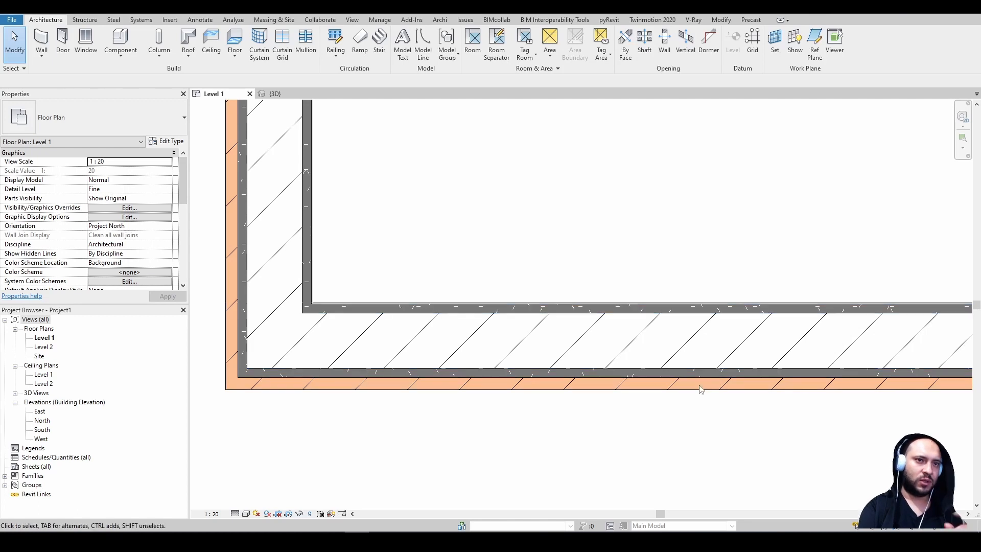
scroll(704, 383, down, 1)
scroll(590, 372, down, 3)
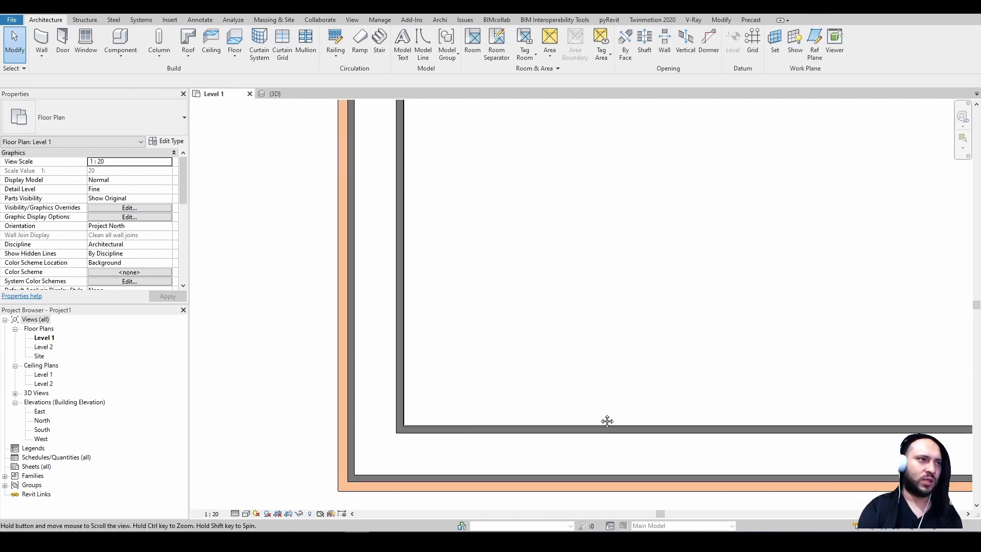
scroll(520, 418, down, 5)
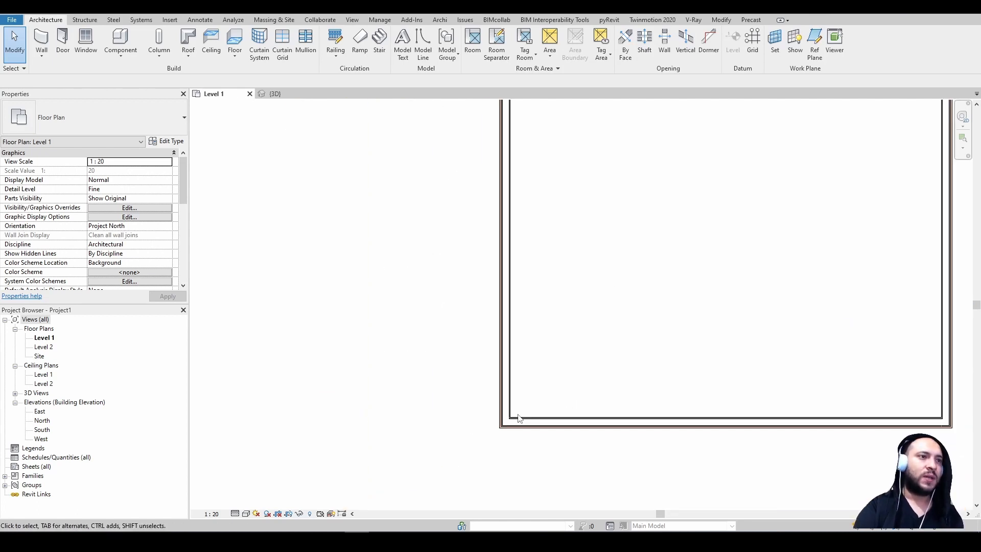
middle_drag(533, 344, 521, 285)
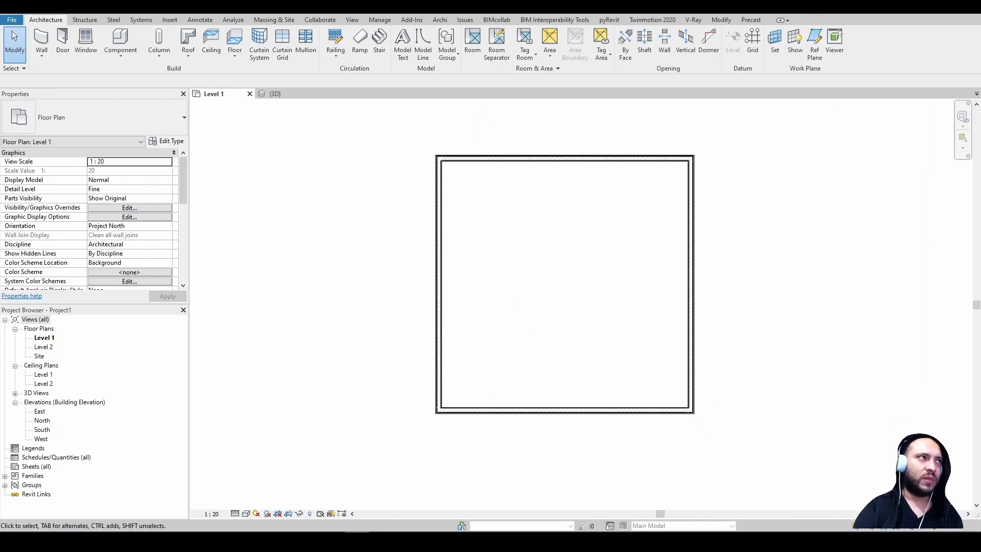
Step: Show the model in 3D and place an M_Single-Flush 0915 x 2134mm door in the front wall, about 2.40 m from its left corner
click(190, 12)
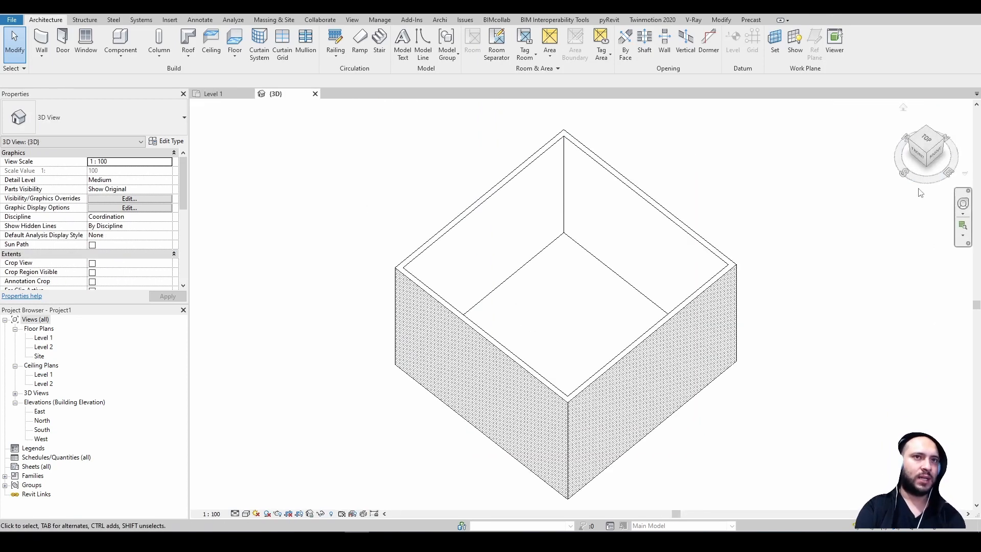
shift+middle_drag(723, 372, 853, 335)
middle_drag(597, 436, 673, 305)
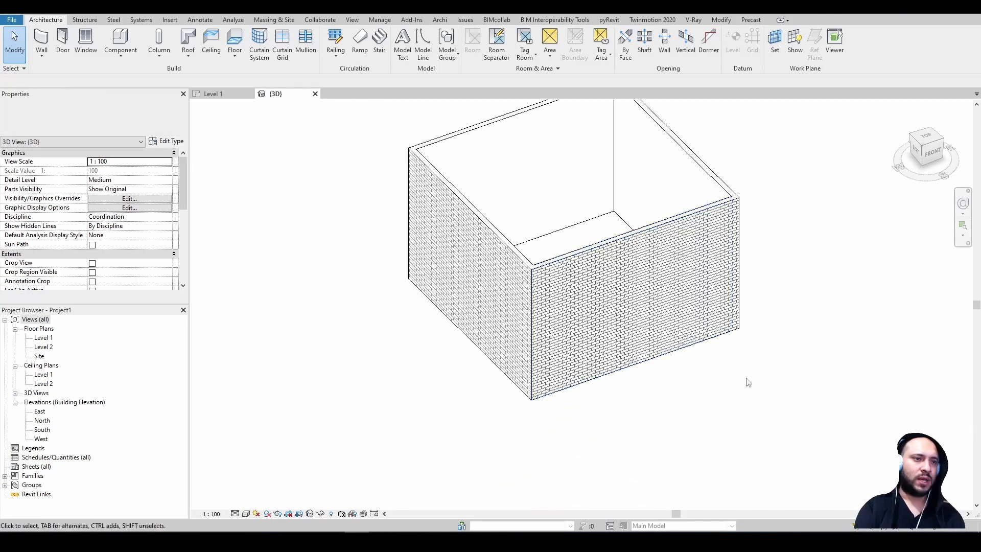
click(63, 40)
click(617, 335)
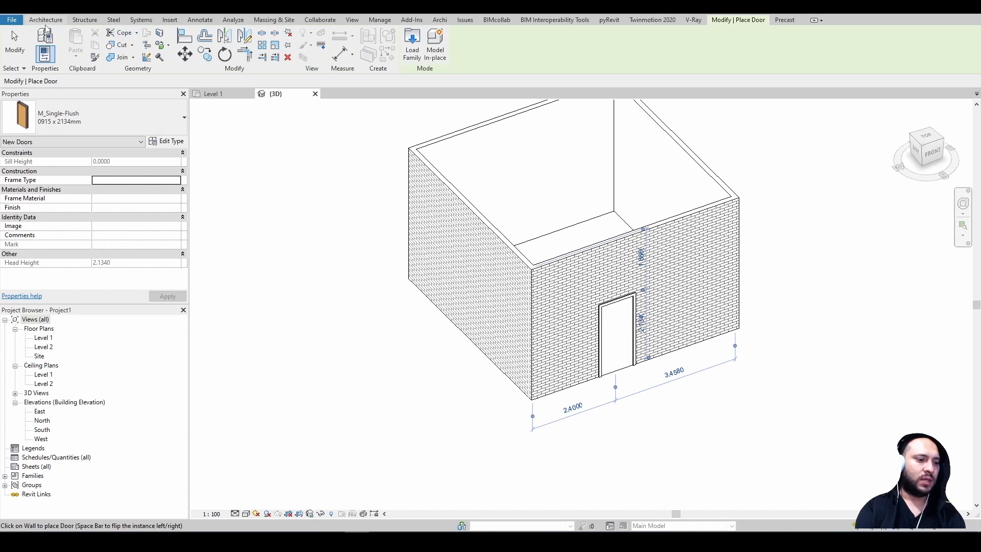
Step: Place an M_Fixed 0915 x 1830mm window in the front wall to the right of the door
click(46, 21)
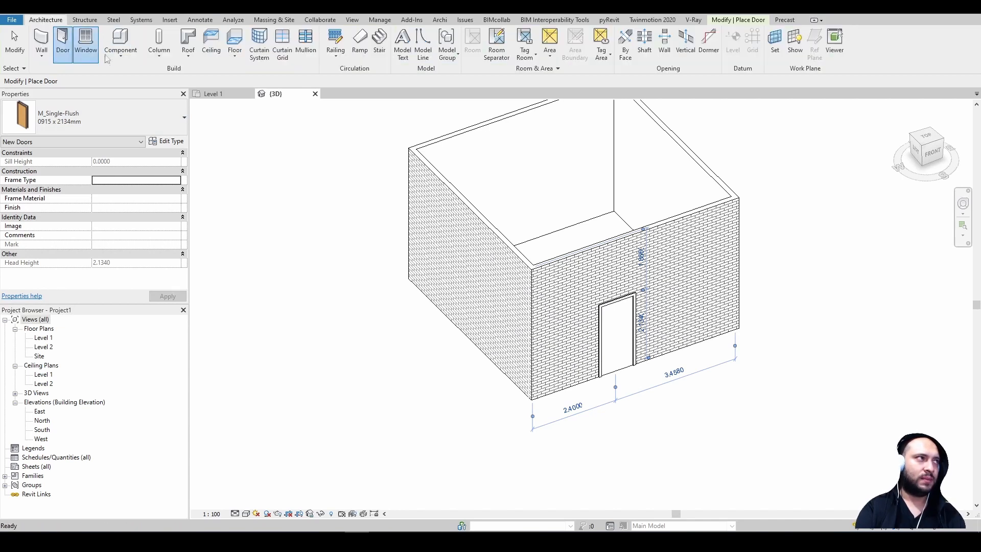
click(85, 42)
click(102, 118)
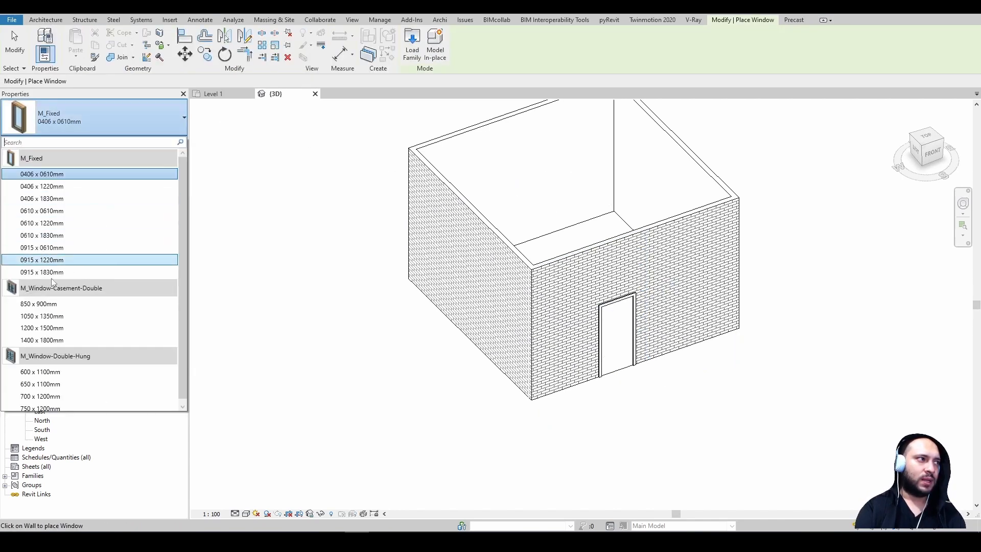
click(71, 273)
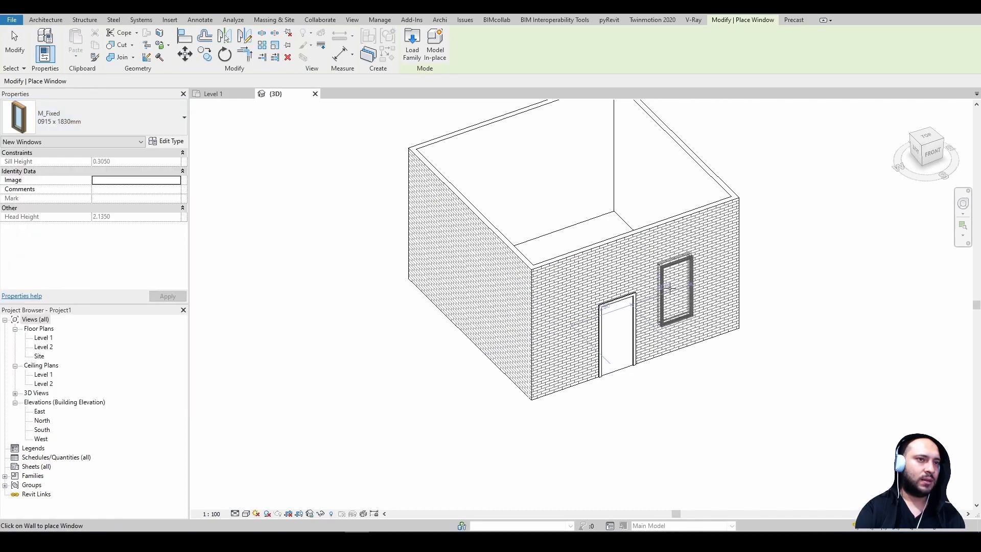
click(670, 286)
key(Escape)
Step: Open the placed window's M_Fixed family for editing and examine its Frame/Mullion extrusion
scroll(684, 312, up, 2)
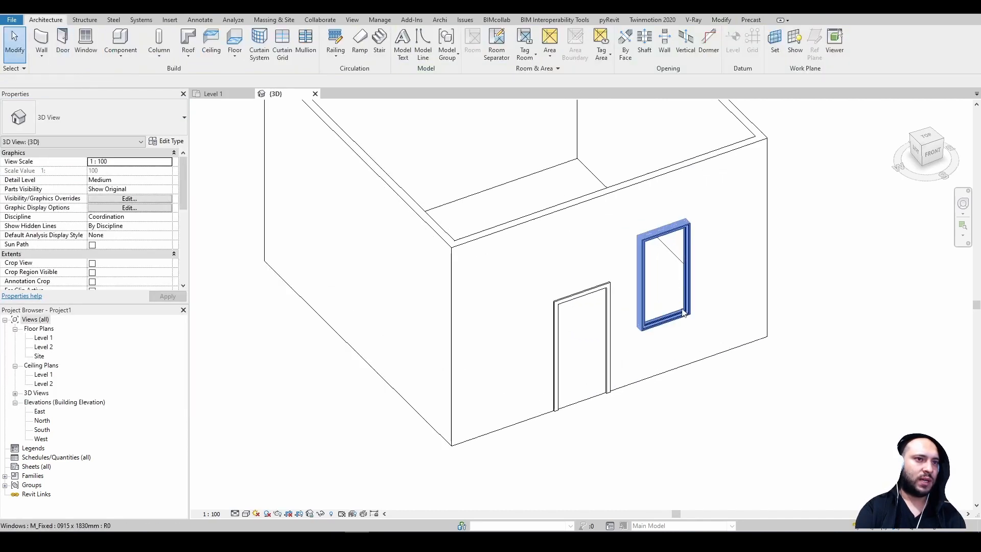
scroll(684, 313, up, 2)
double_click(693, 304)
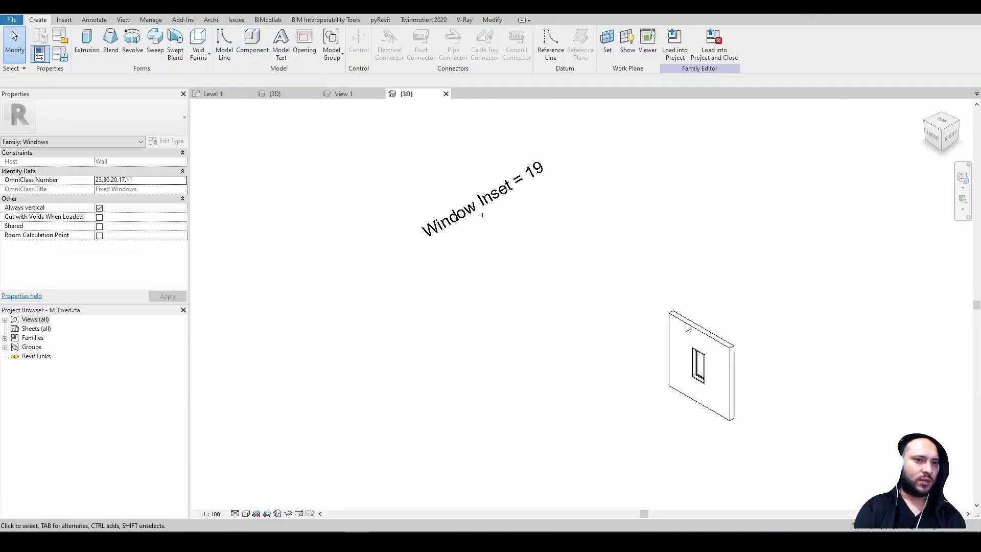
scroll(727, 375, up, 4)
shift+middle_drag(794, 397, 691, 385)
scroll(720, 385, up, 6)
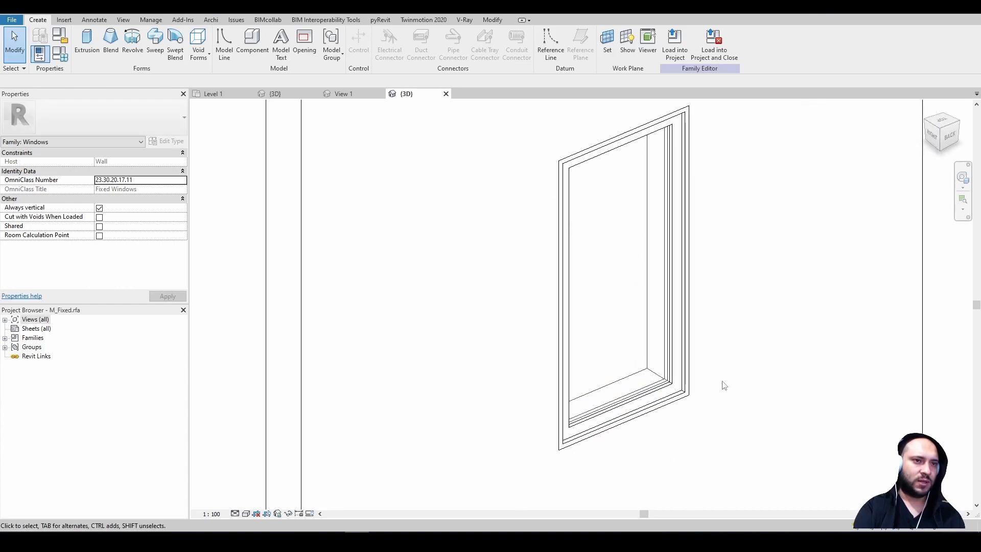
click(665, 403)
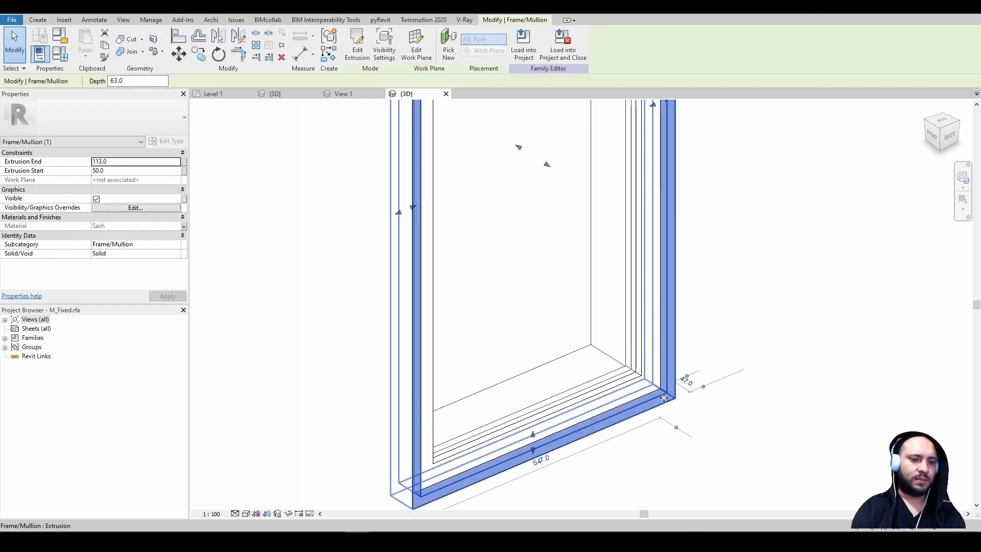
click(713, 404)
scroll(711, 397, up, 4)
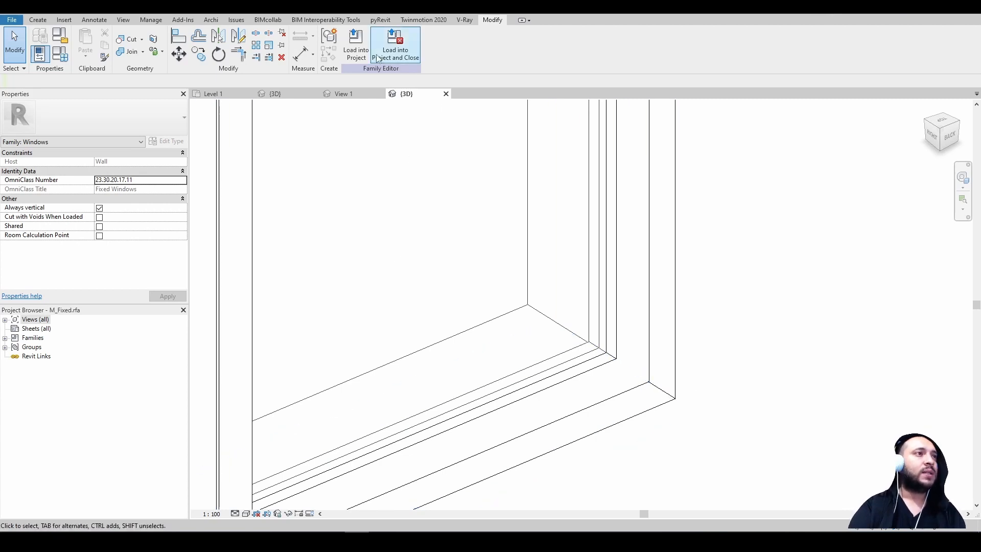
Step: Load M_Fixed into the project, overwriting the existing version and its parameter values, and close the family
click(356, 44)
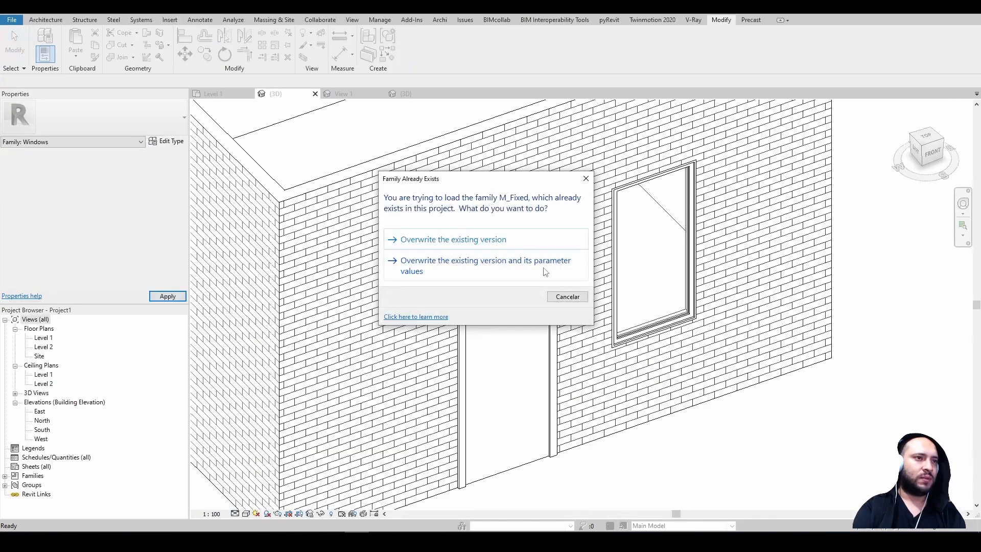
click(545, 270)
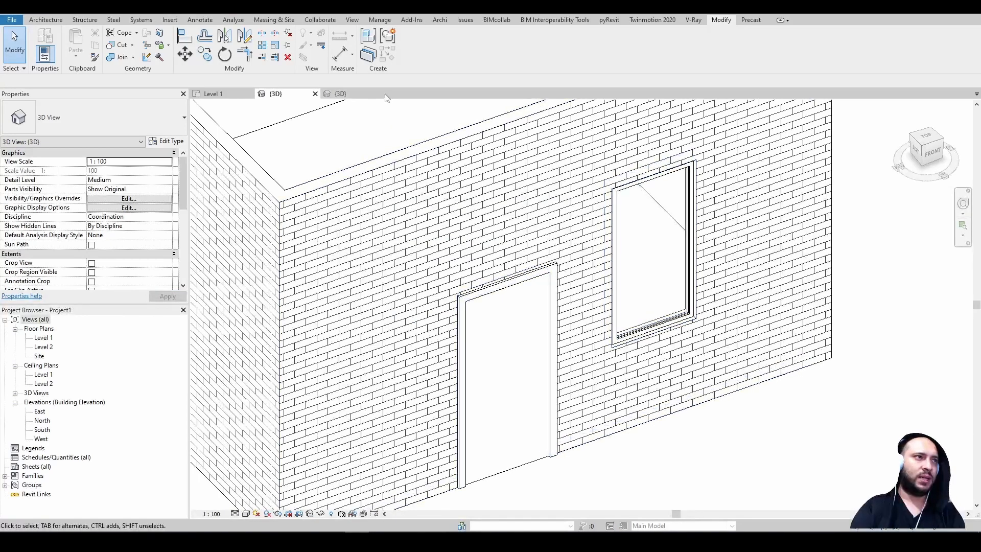
click(380, 94)
click(522, 270)
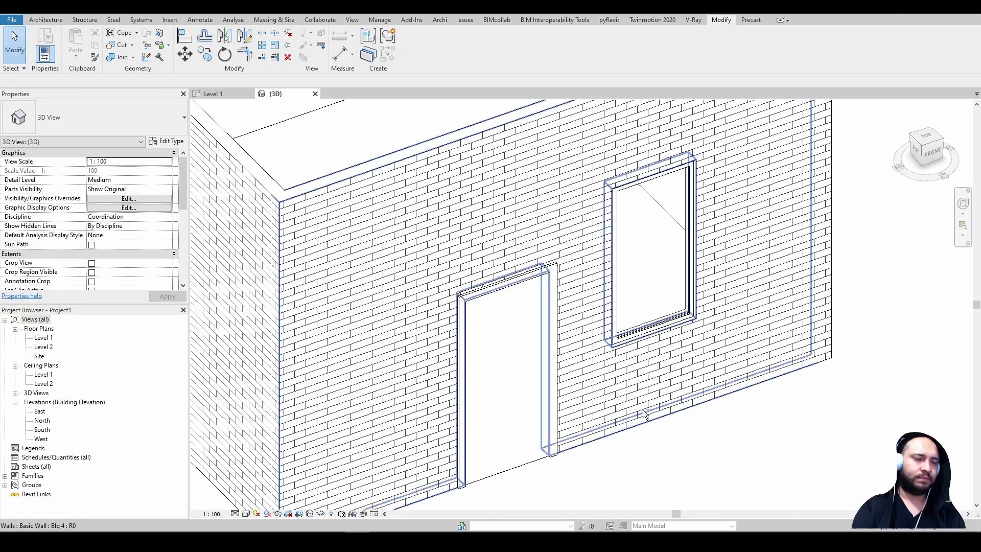
Step: Open the Level 1 floor plan and examine how the M_Fixed window and its frame sit within the layered front wall
shift+middle_drag(644, 411, 535, 409)
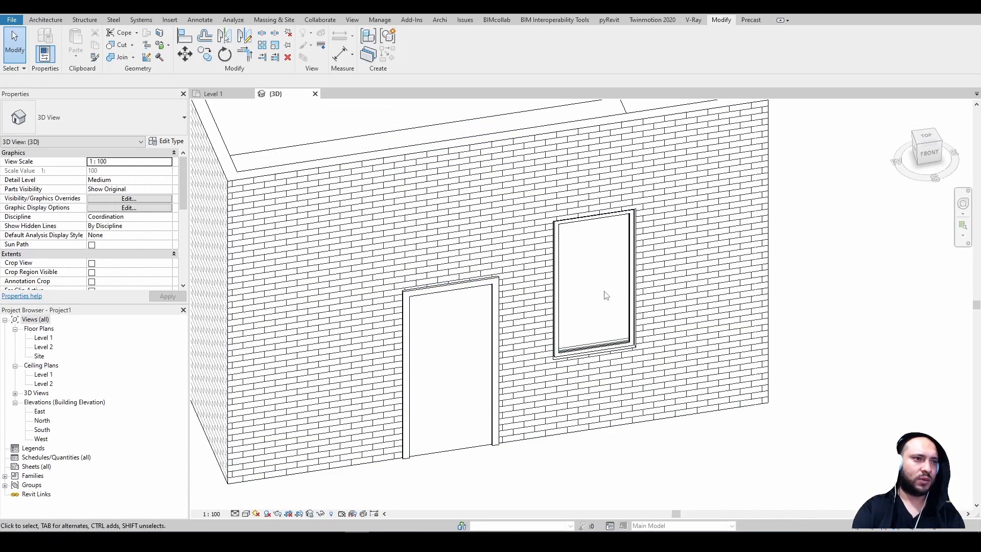
double_click(43, 337)
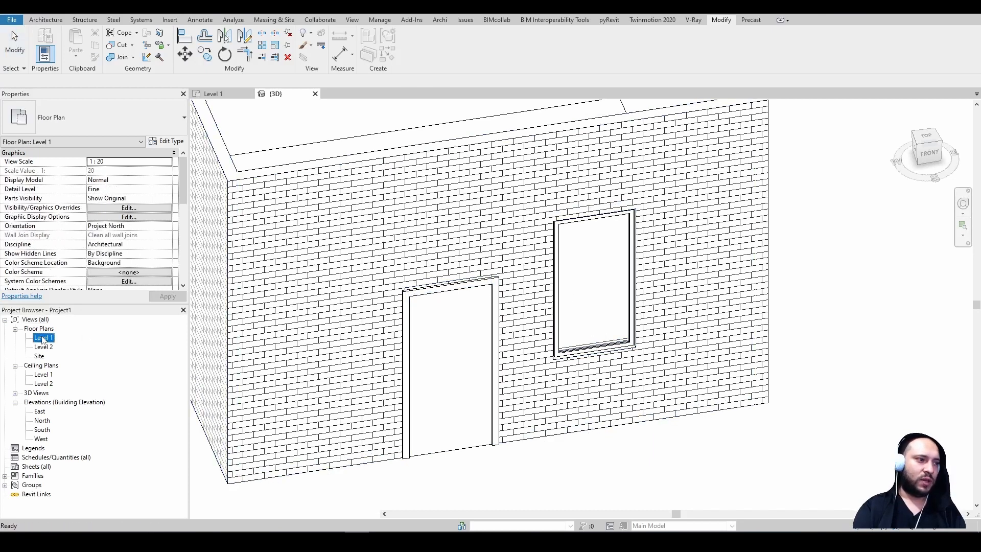
scroll(684, 427, up, 12)
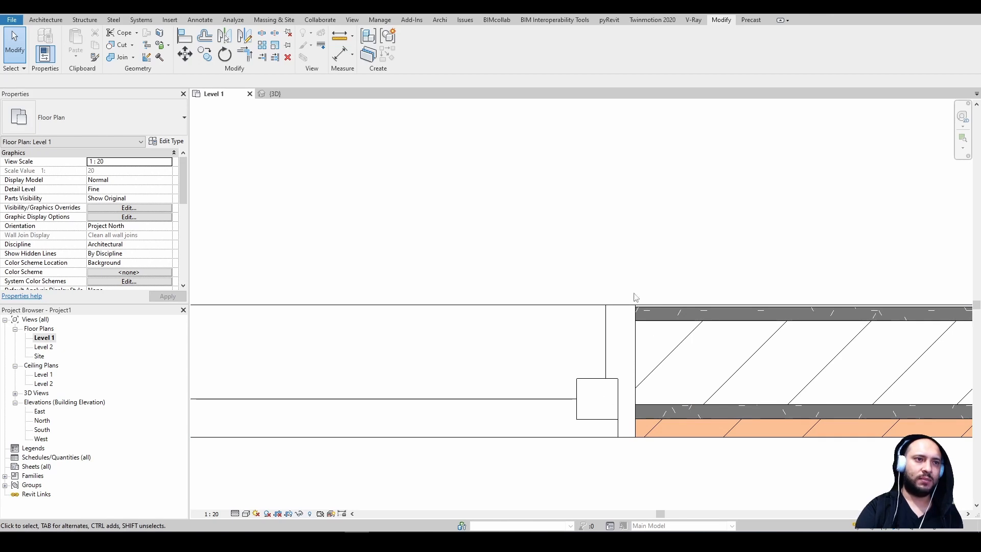
scroll(733, 274, down, 5)
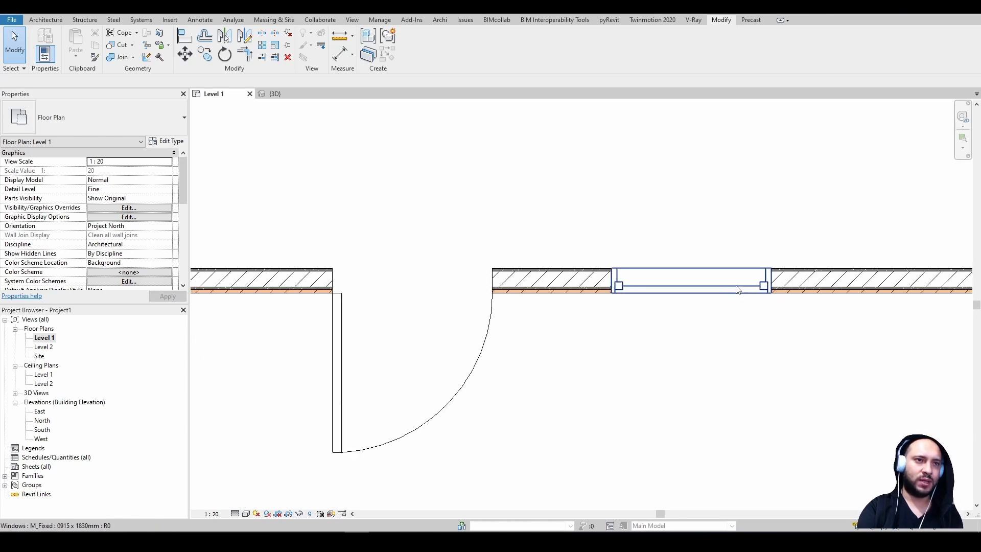
click(737, 290)
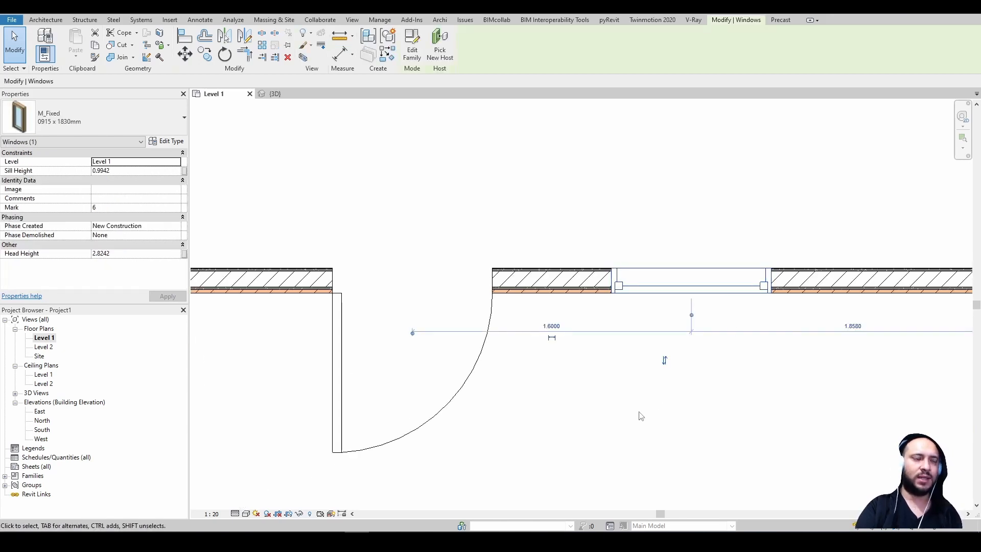
click(474, 417)
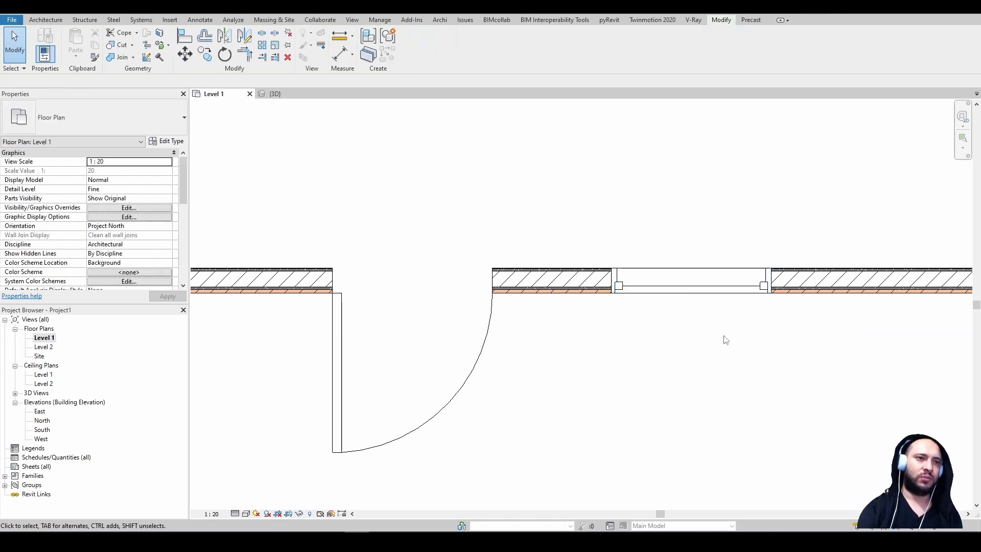
click(735, 295)
click(706, 408)
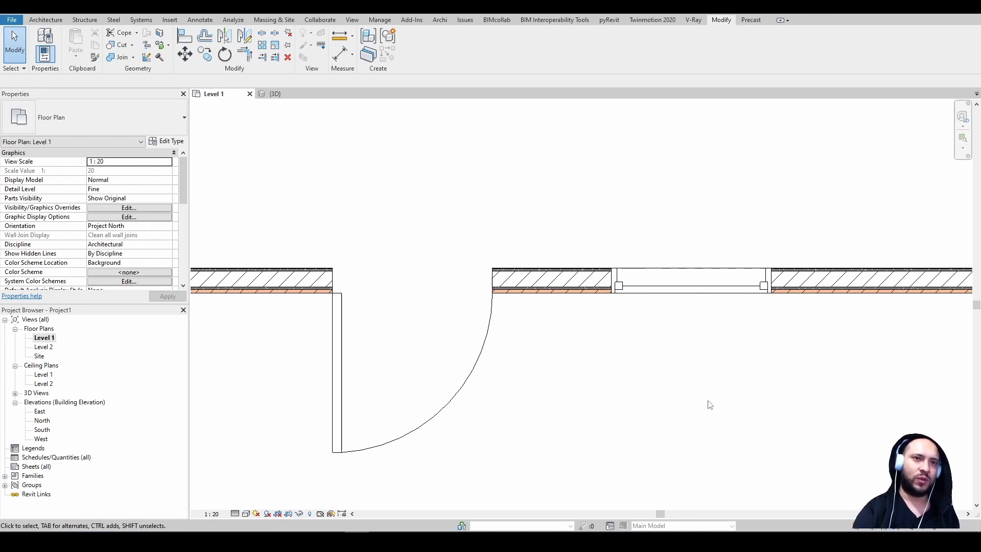
scroll(771, 302, up, 5)
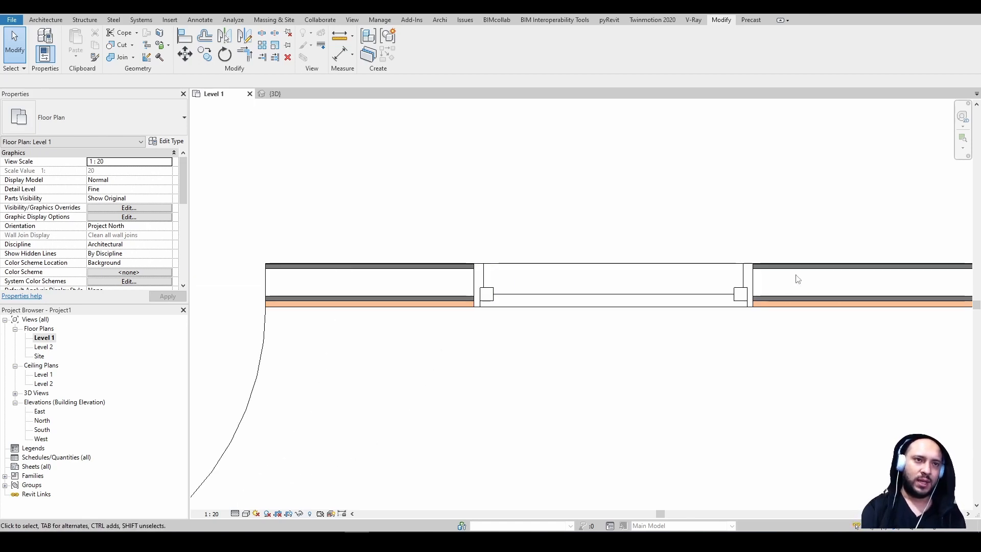
scroll(721, 261, up, 2)
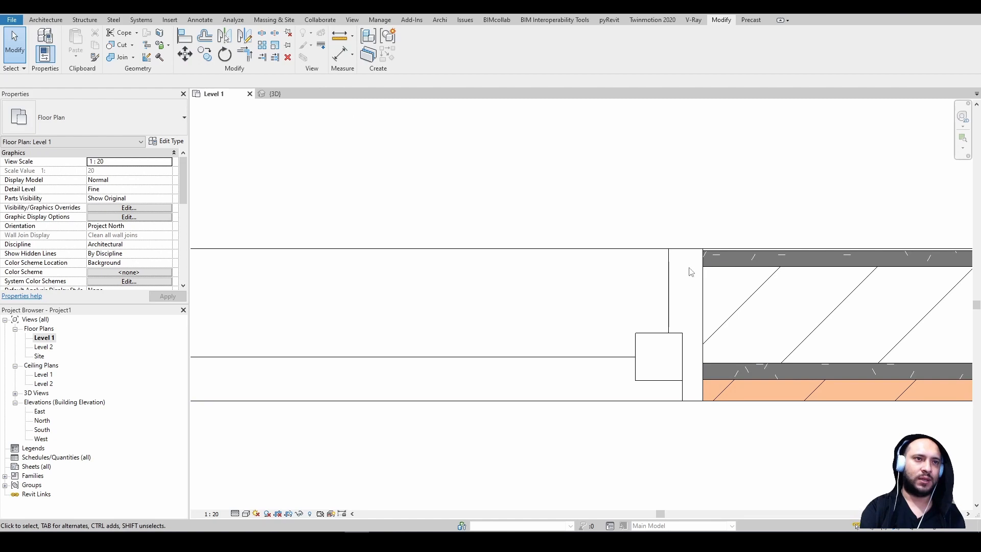
Step: Set the 3D view's visual style to Realistic for inspecting the window reveal, and return to the Level 1 floor plan
click(274, 93)
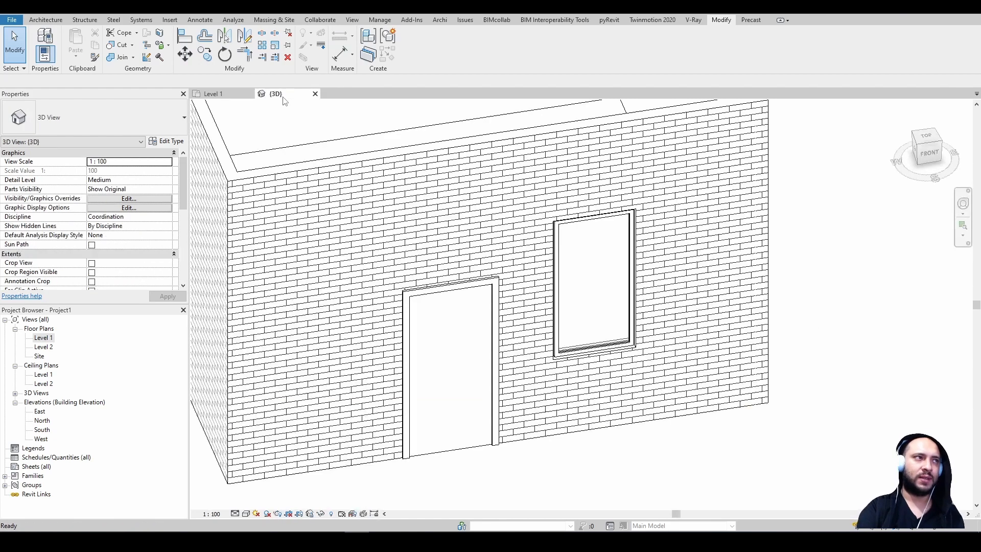
scroll(606, 317, up, 6)
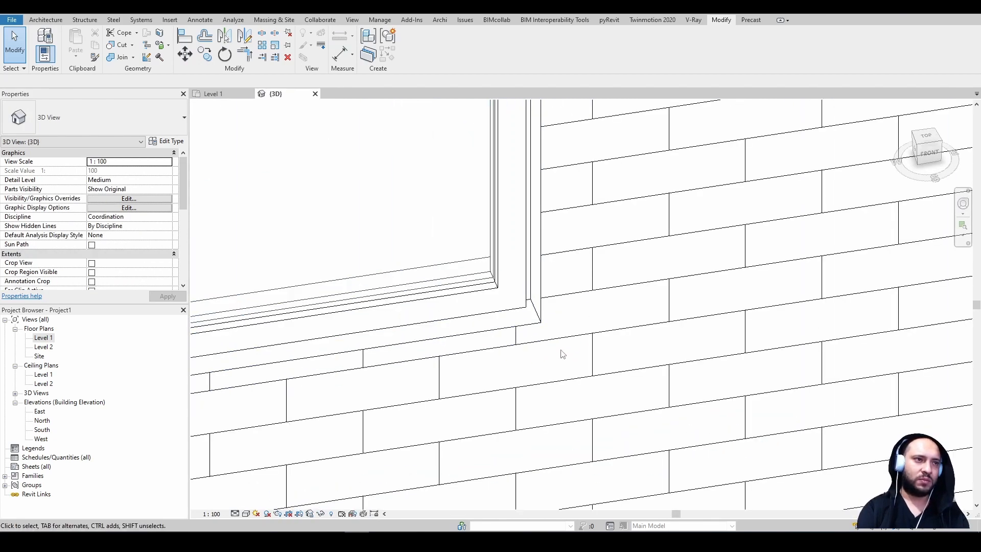
scroll(593, 325, up, 2)
click(246, 513)
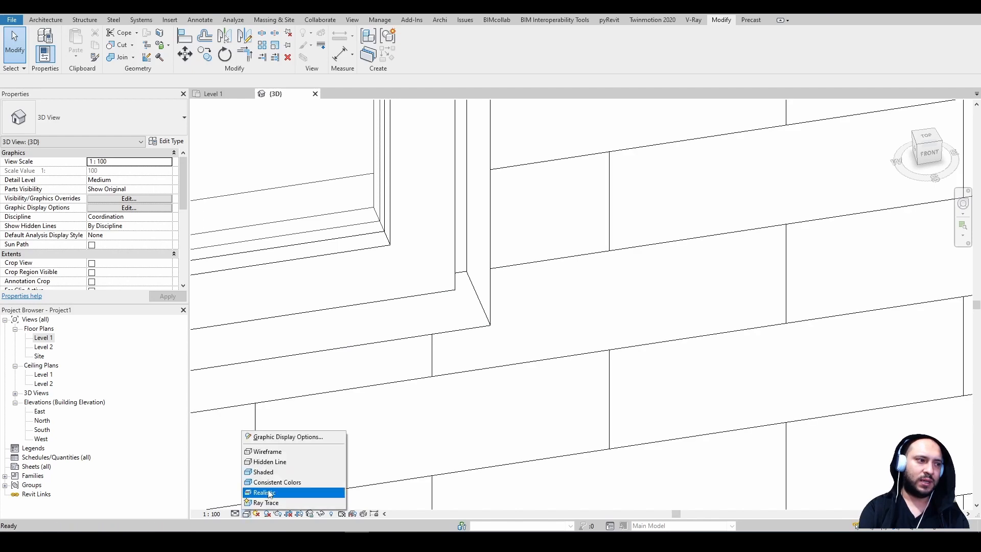
click(268, 493)
scroll(526, 341, up, 3)
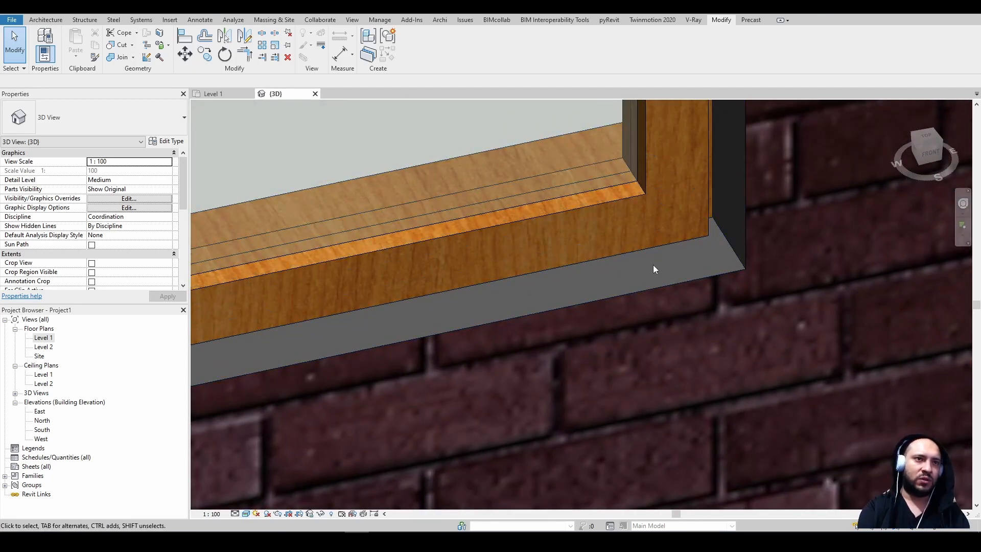
scroll(664, 283, down, 7)
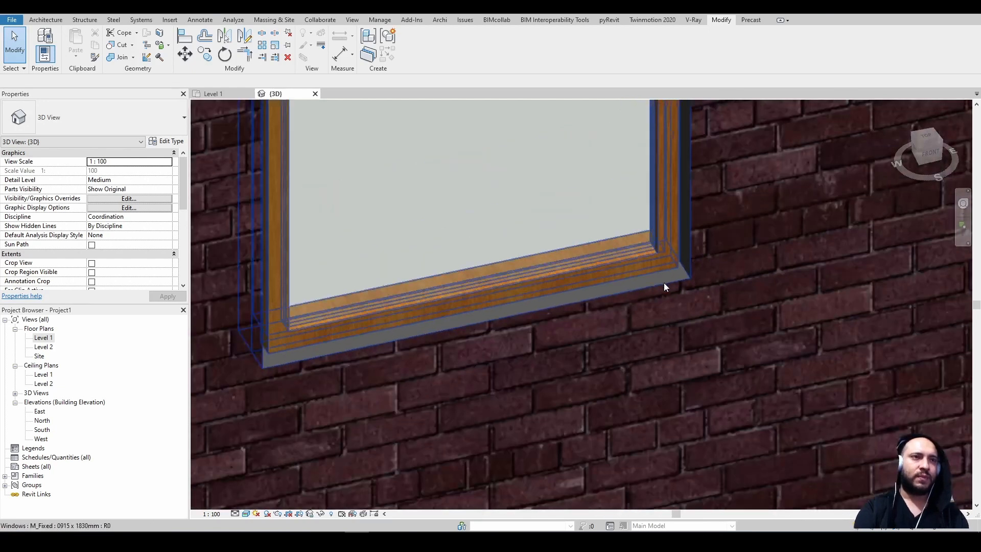
middle_drag(664, 283, 615, 383)
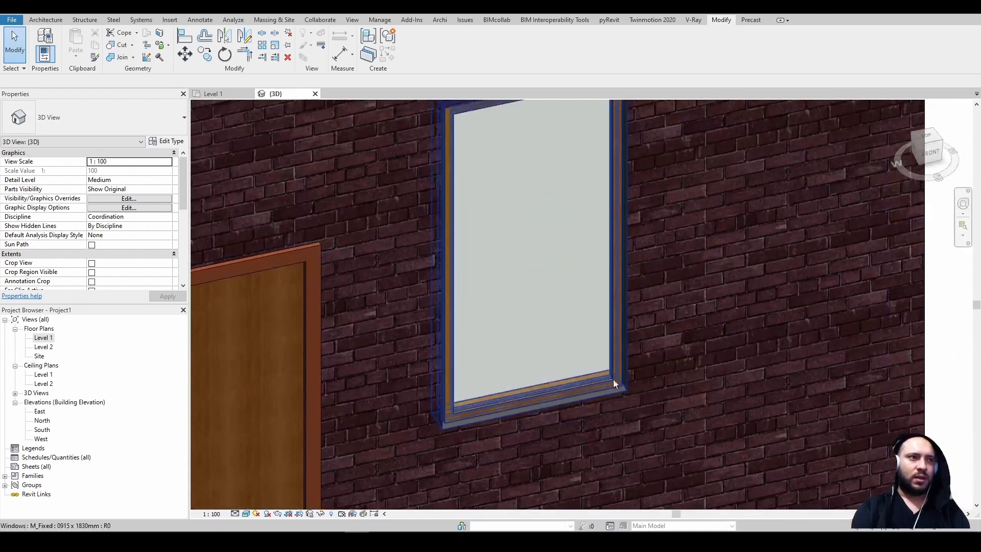
click(228, 94)
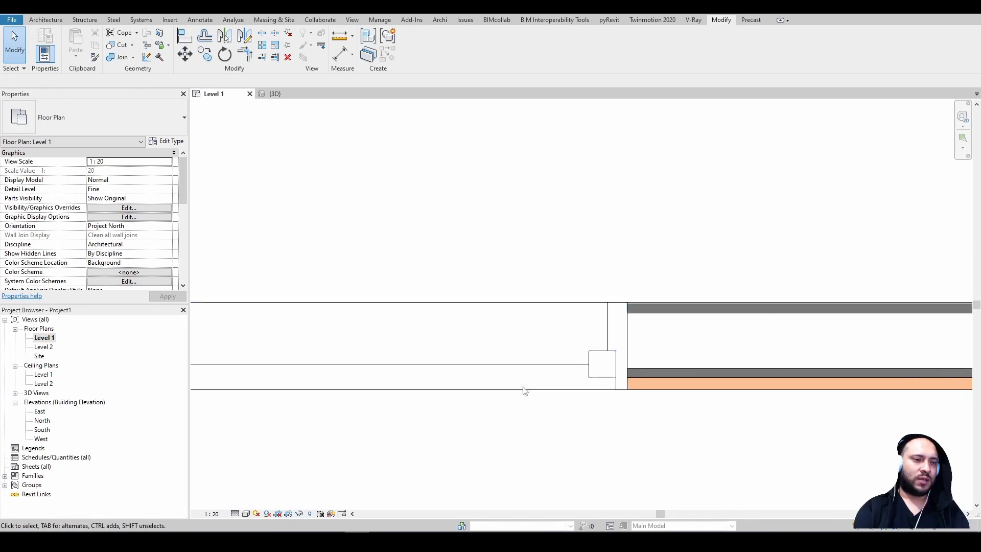
scroll(525, 391, down, 3)
key(w)
key(a)
scroll(581, 278, down, 1)
click(456, 255)
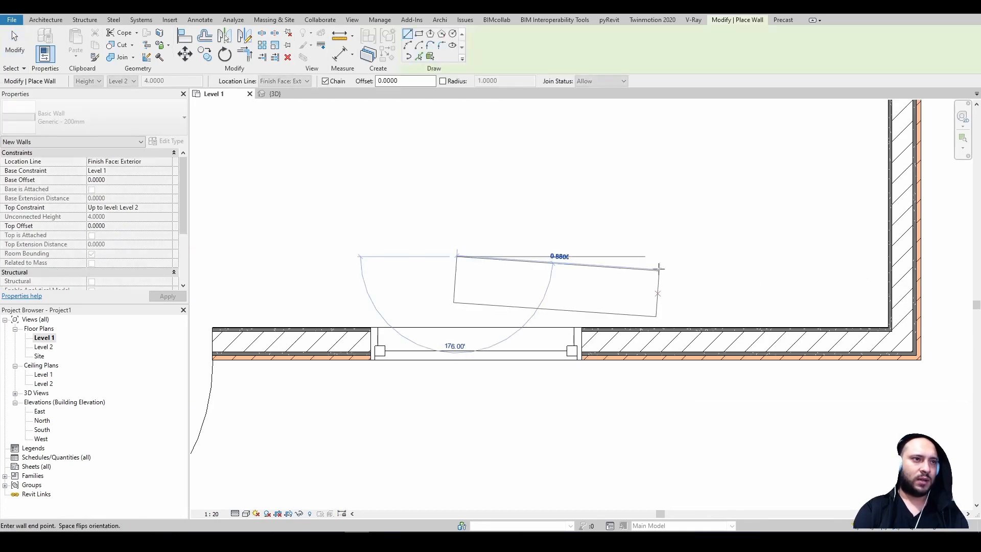
key(Escape)
key(Escape)
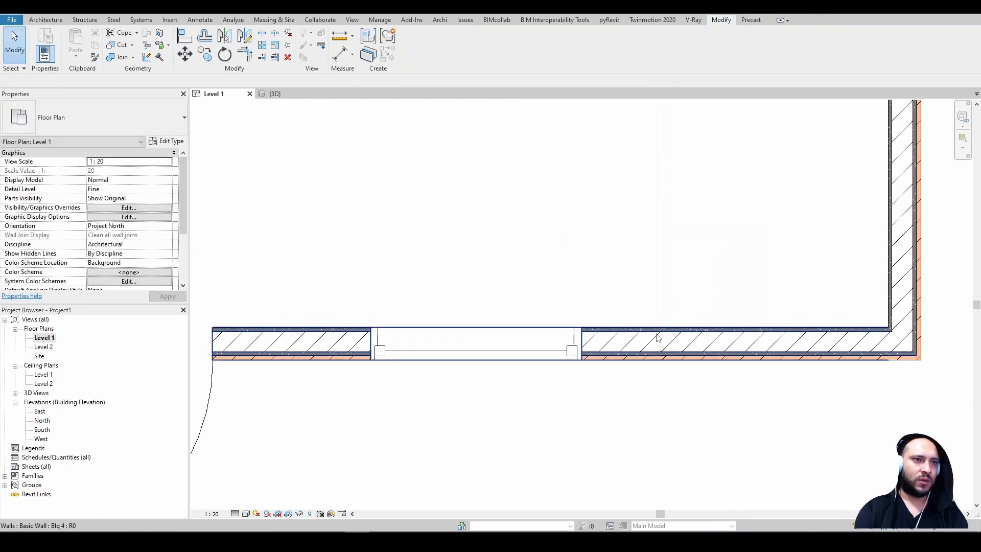
Step: Create a similar Blq 4 wall as a freestanding horizontal segment about 0.66 m long inside the room, just above the window
right_click(658, 334)
click(685, 181)
click(491, 258)
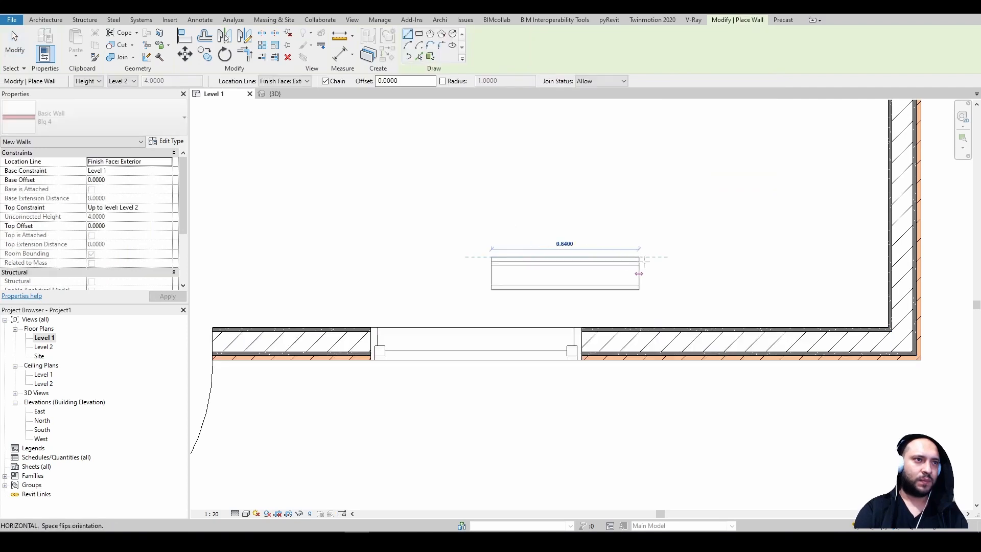
click(644, 257)
key(Escape)
key(Escape)
scroll(635, 297, up, 1)
scroll(637, 315, up, 1)
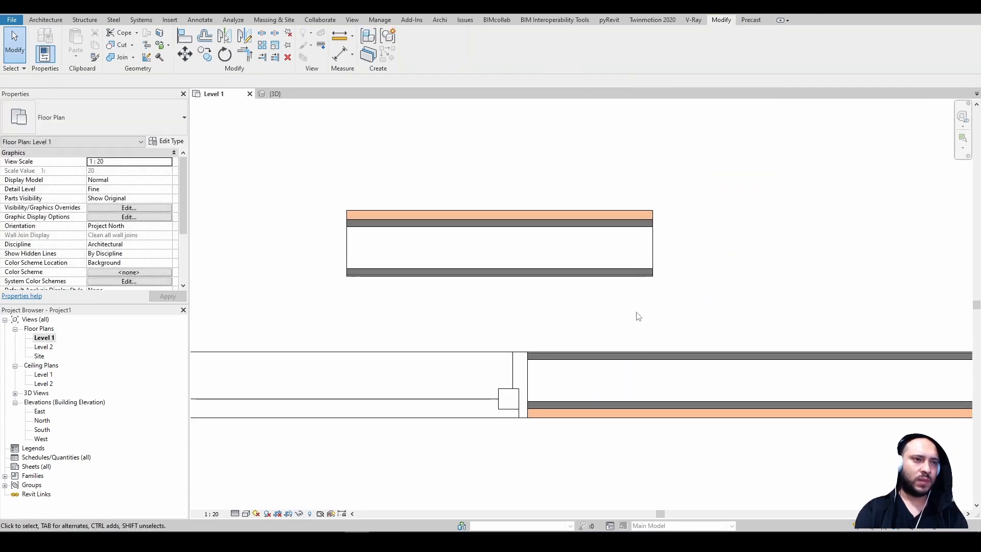
Step: Edit the type properties of the short freestanding wall and set Wrapping at Inserts to Both
click(392, 221)
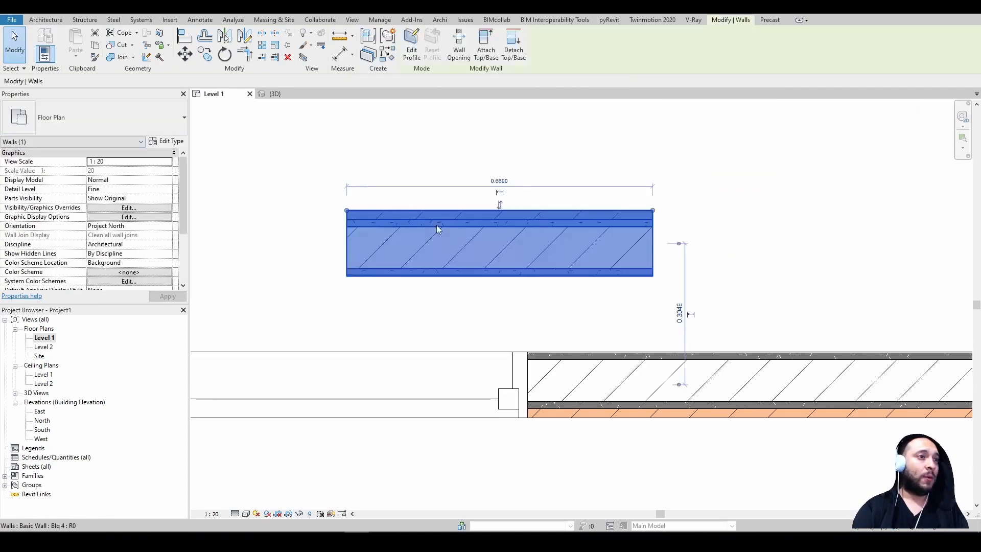
click(166, 141)
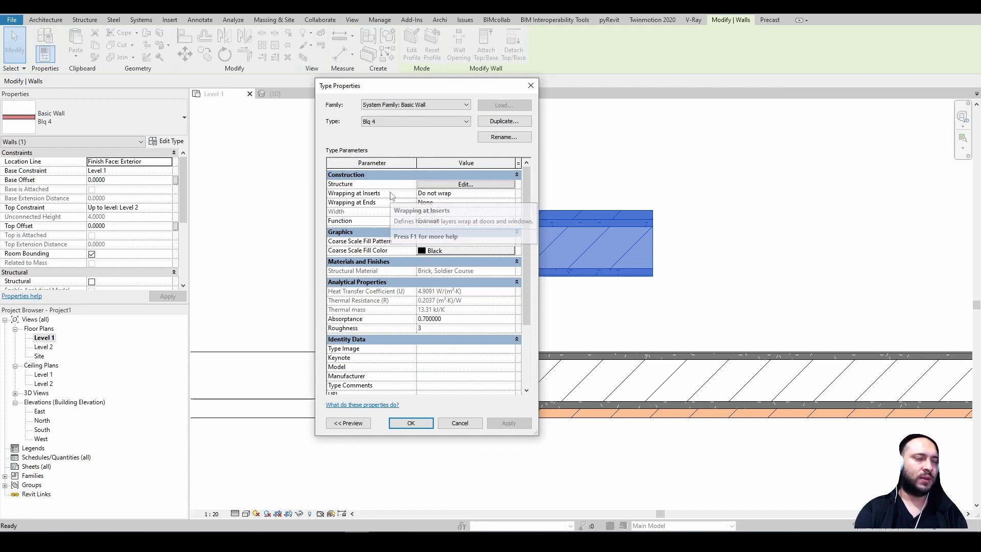
mouse_move(391, 196)
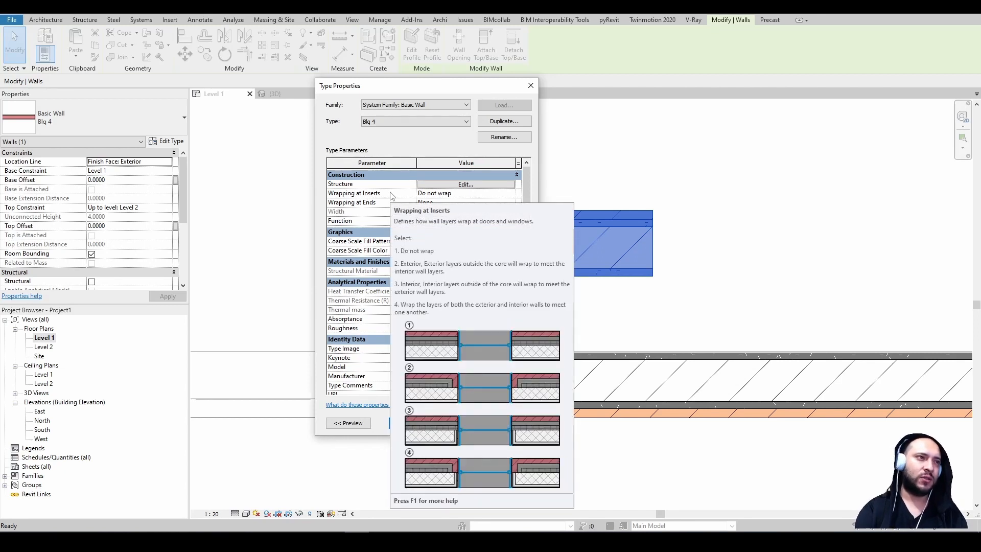
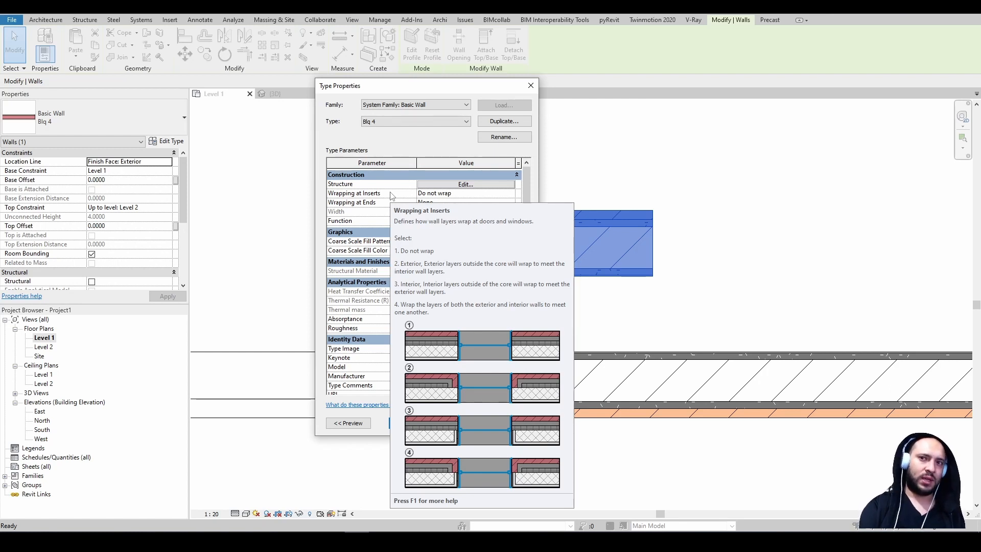
click(507, 196)
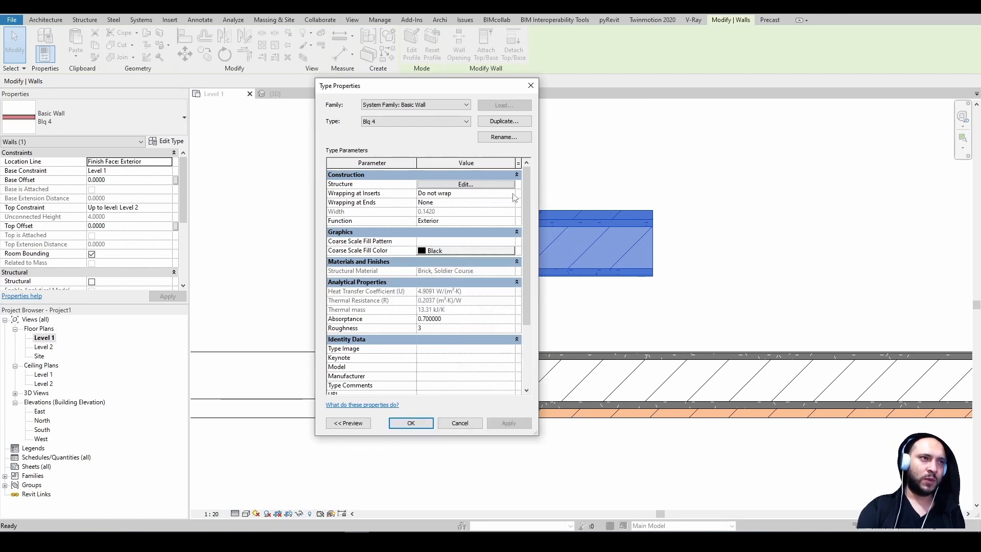
click(510, 193)
click(441, 227)
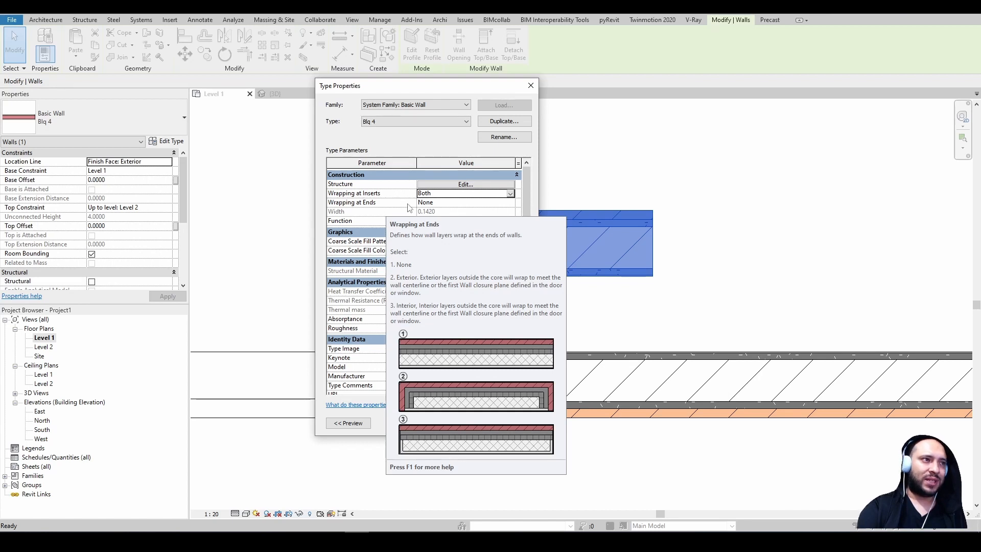
Step: Set the Blq 4 wall type's Wrapping at Ends to Exterior, apply the changes and check the layers at the openings
click(515, 204)
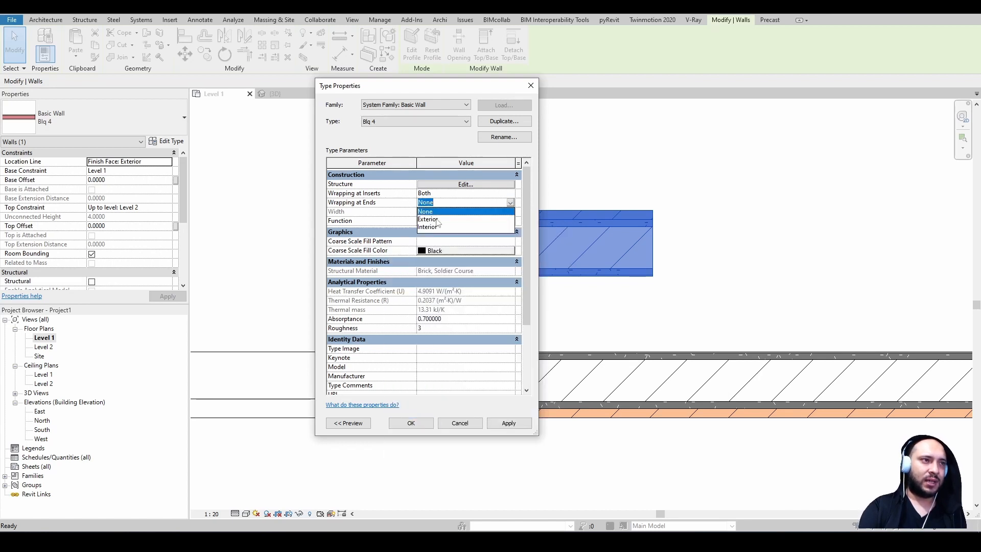
click(429, 219)
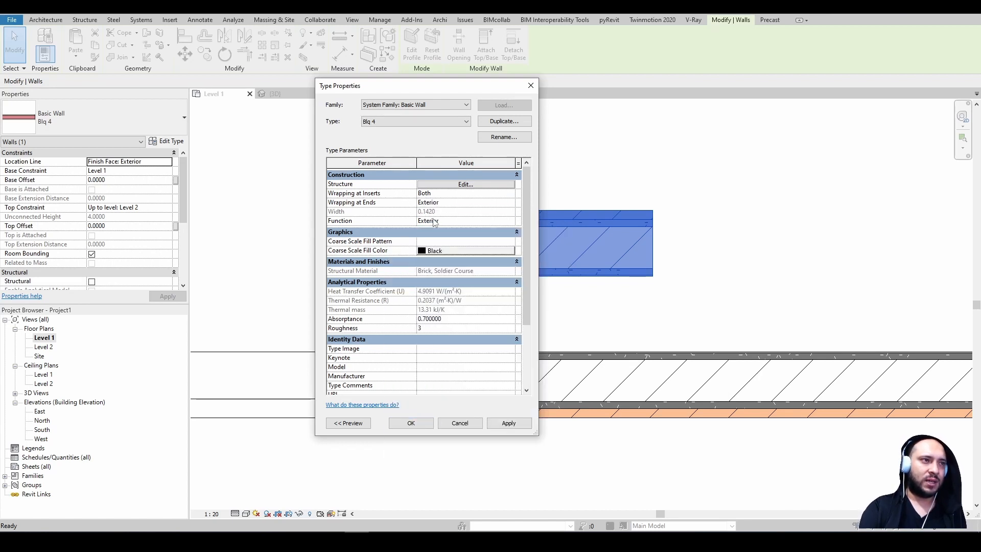
click(518, 427)
click(411, 423)
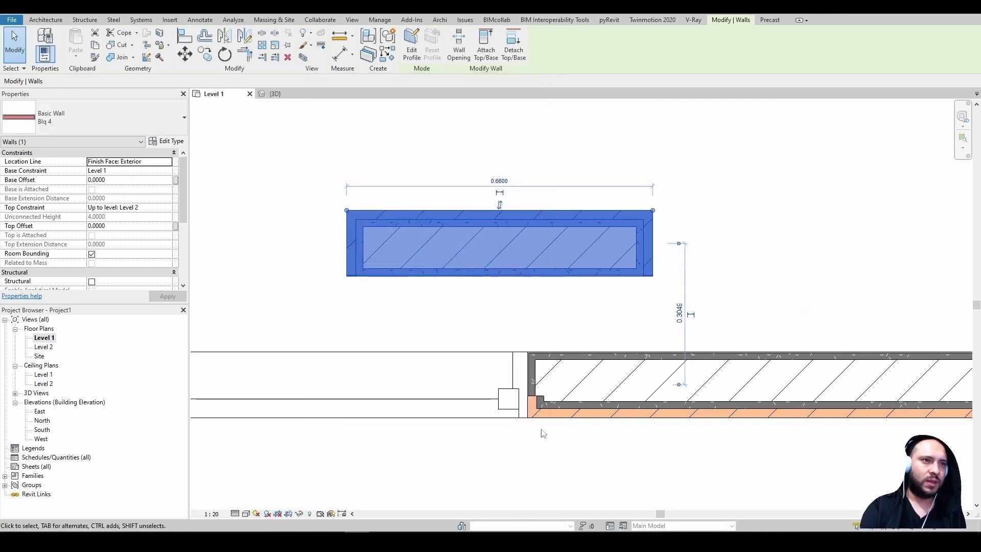
click(775, 228)
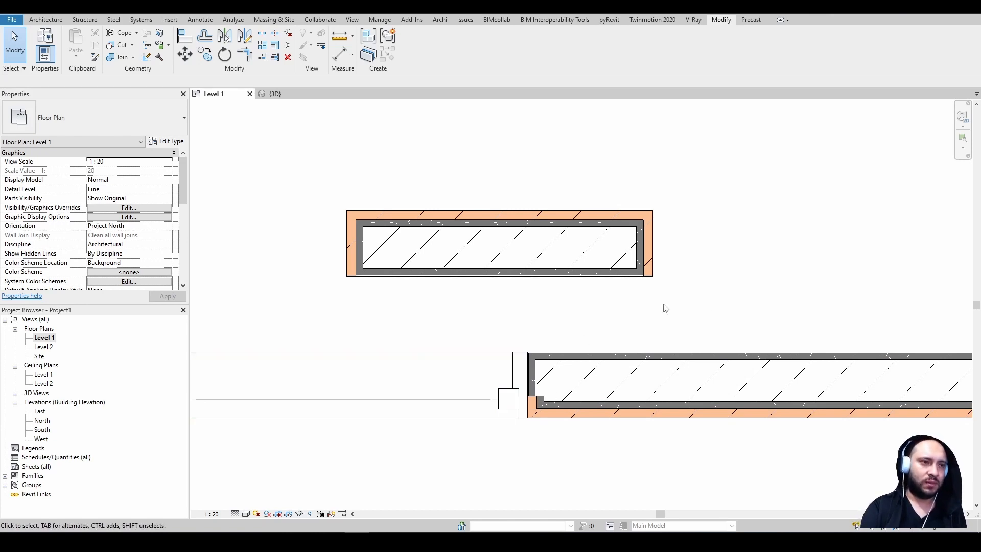
scroll(704, 301, down, 2)
scroll(834, 317, down, 2)
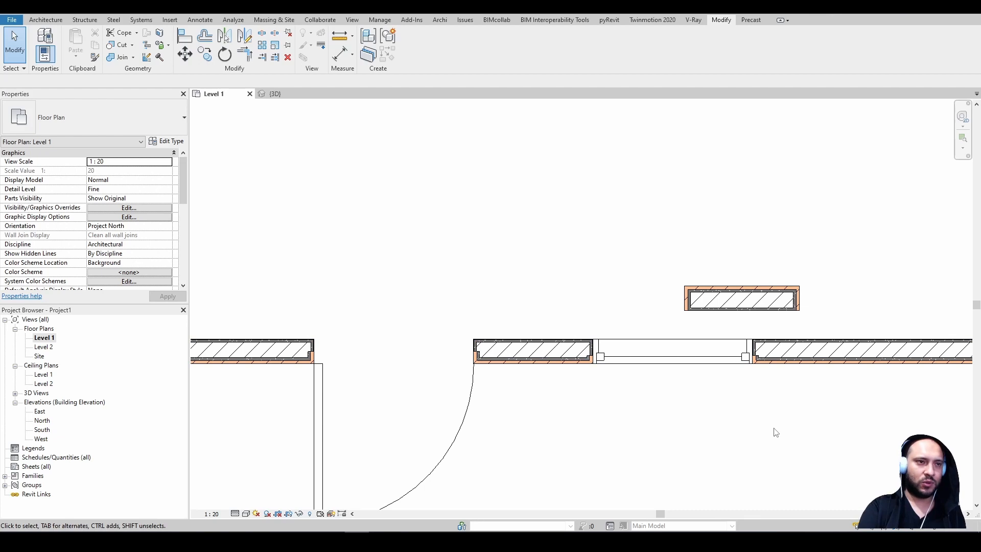
scroll(751, 350, up, 3)
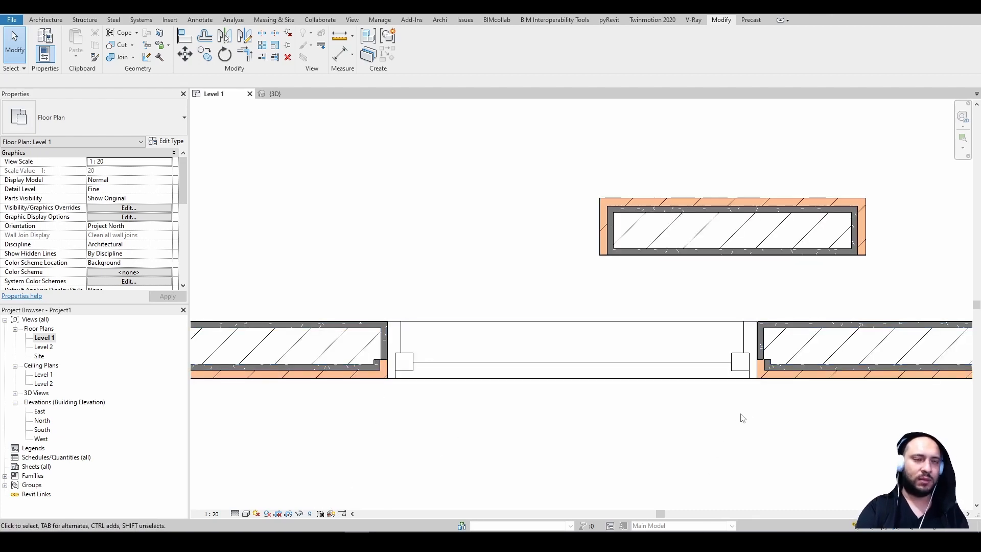
scroll(580, 438, down, 4)
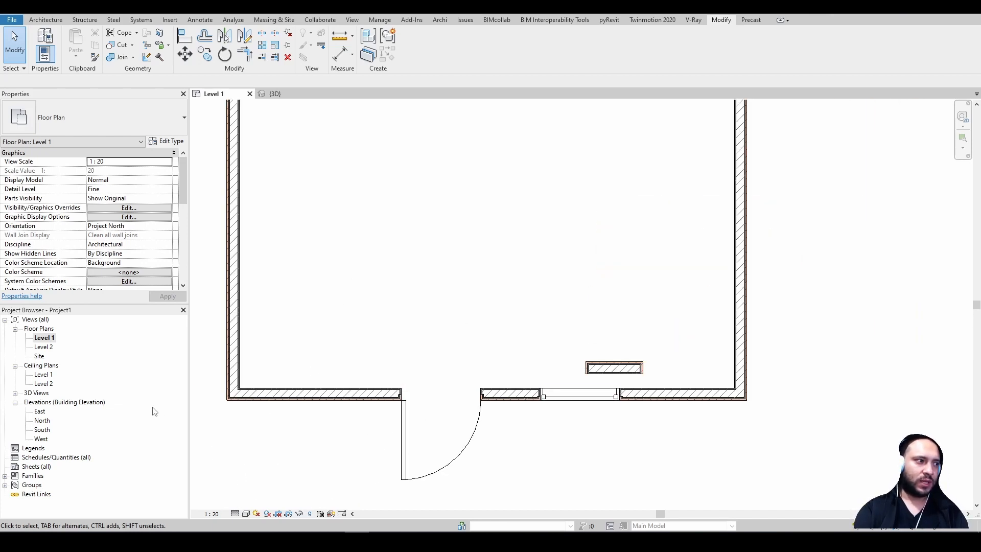
Step: Open the North and South building elevation views
click(45, 431)
click(45, 423)
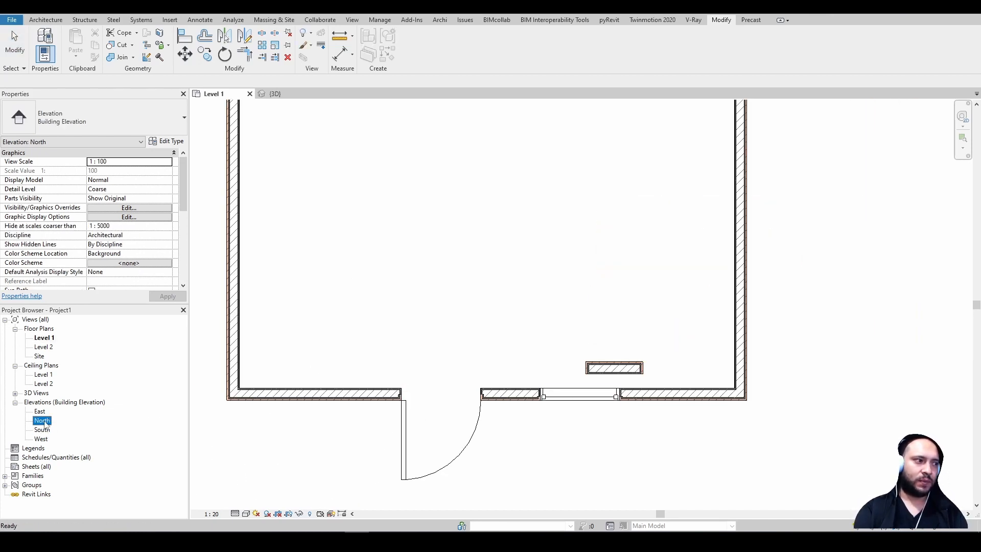
key(Down)
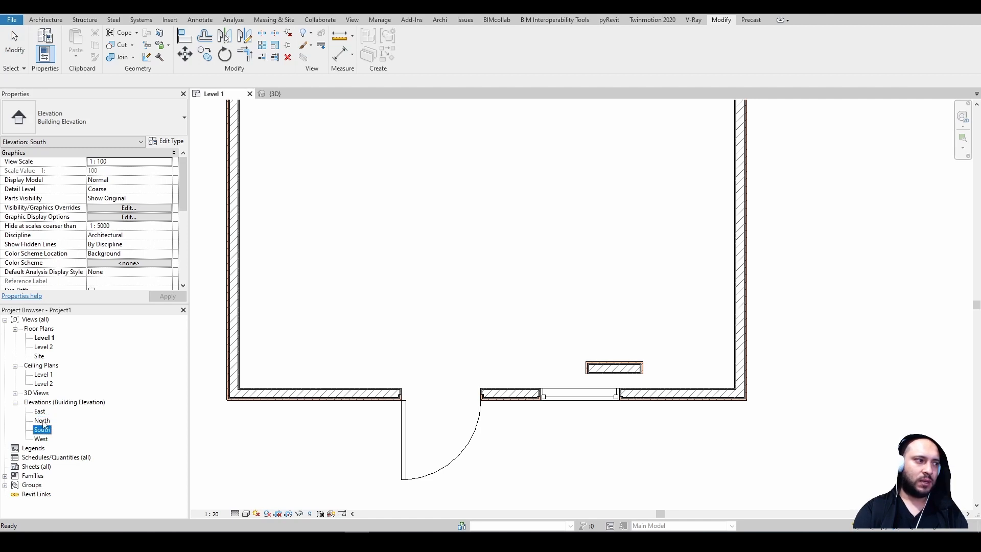
double_click(43, 421)
double_click(43, 430)
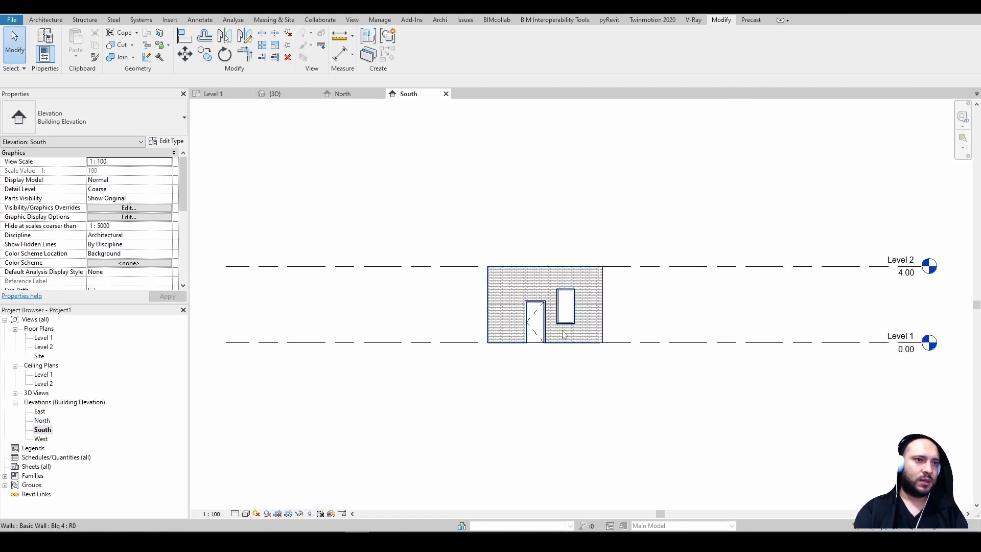
Step: Copy the Level 2 line 4 m upward, using the Level 1 to Level 2 distance as the offset
scroll(562, 335, up, 3)
scroll(534, 336, down, 2)
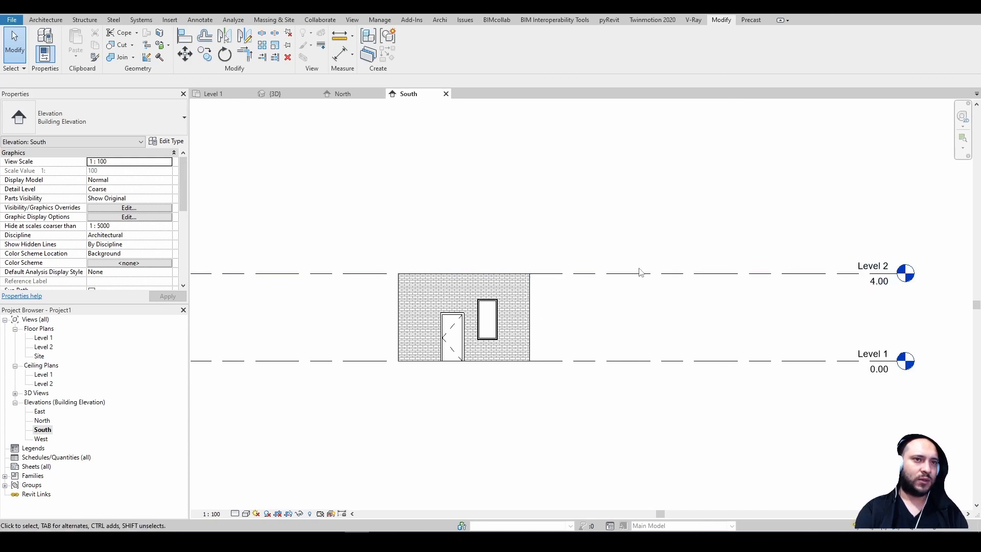
scroll(629, 351, down, 3)
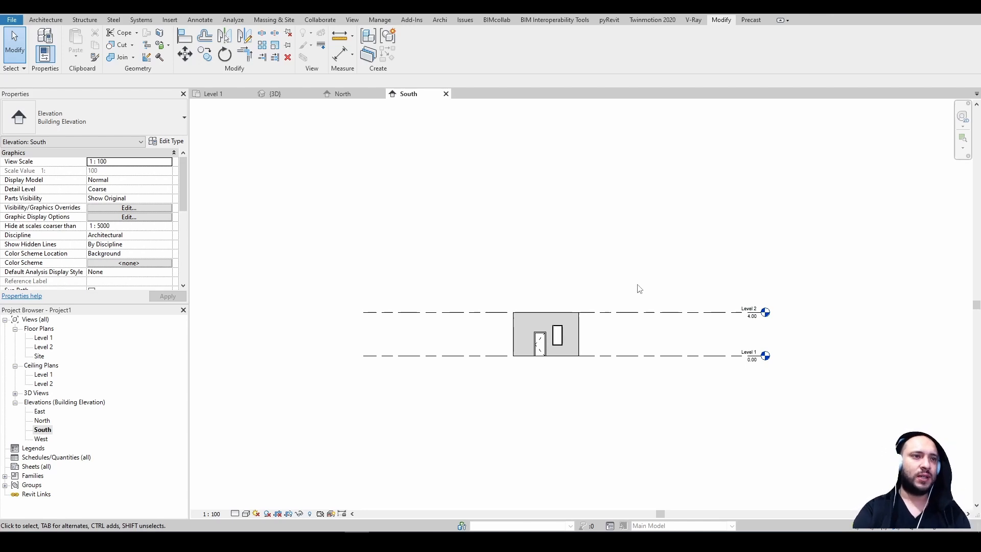
click(634, 311)
click(206, 55)
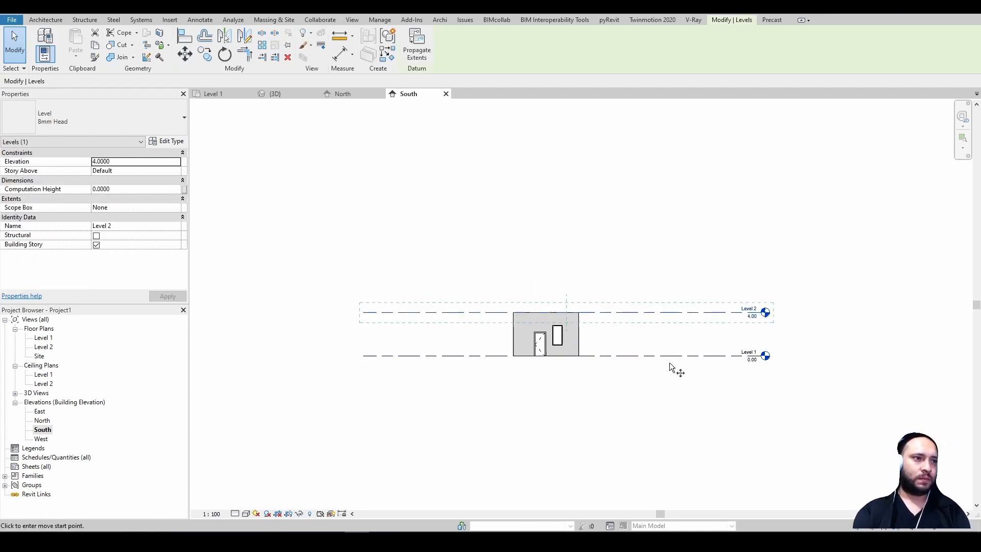
click(653, 356)
click(661, 314)
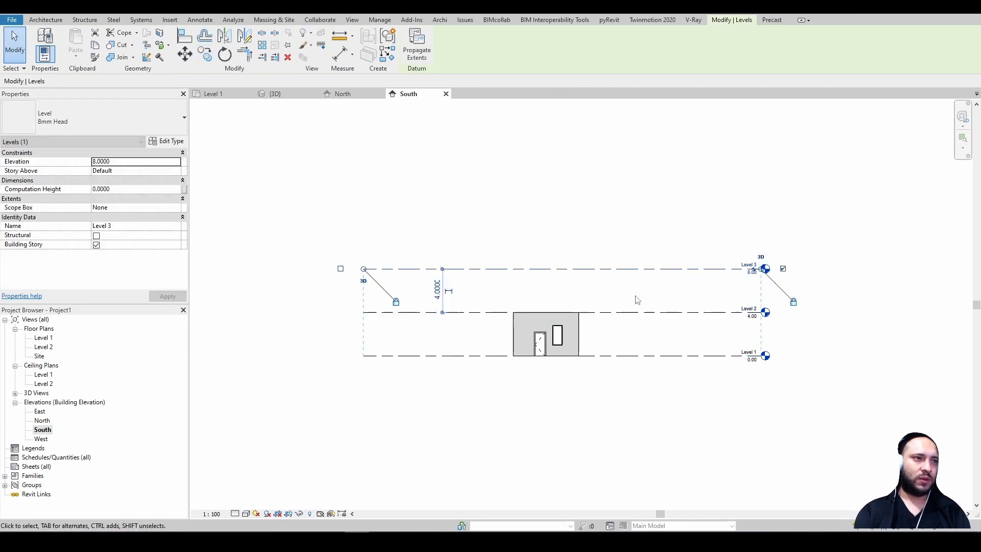
scroll(609, 300, up, 3)
key(Escape)
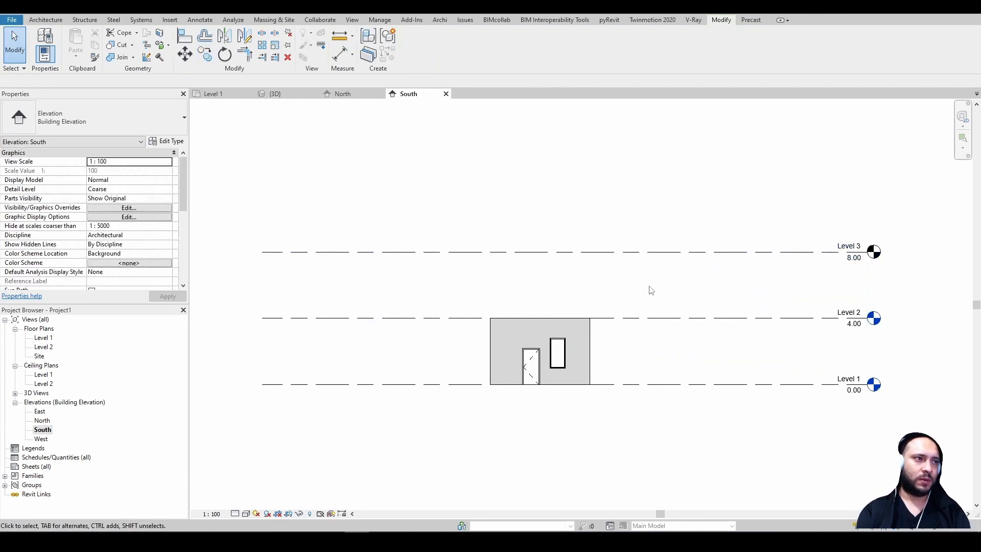
Step: Examine the copied Level 3 line and its head beside the other levels, and check which floor plans exist in the project
scroll(823, 274, up, 2)
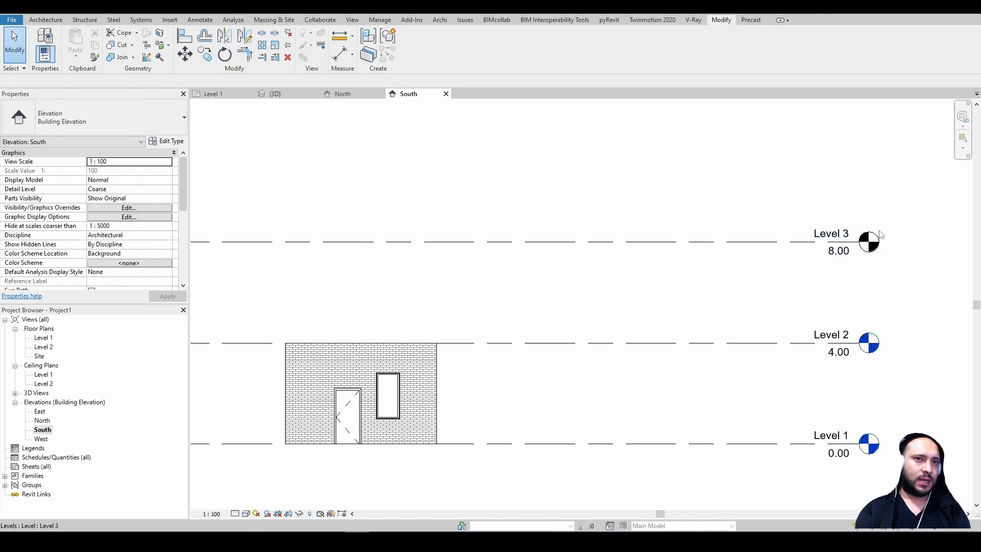
scroll(869, 286, down, 2)
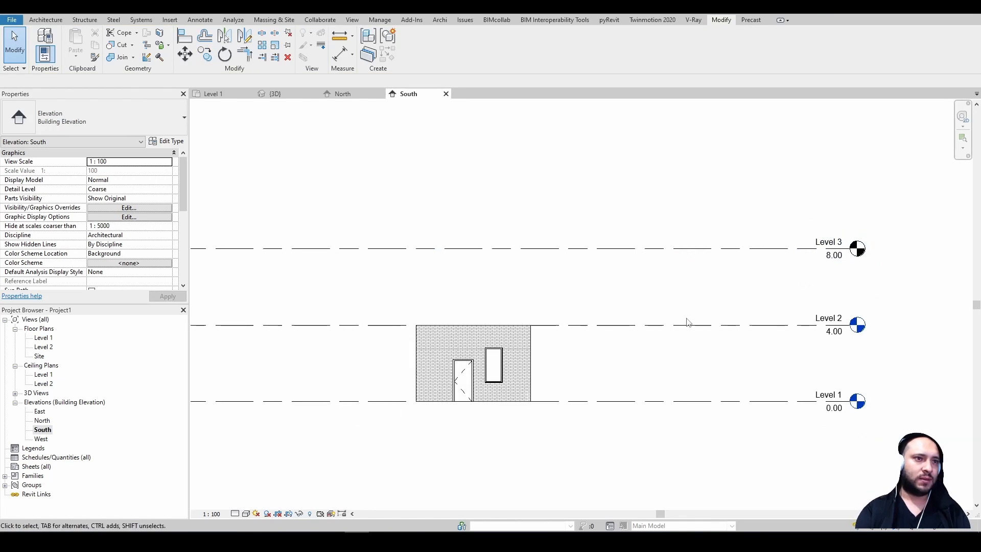
middle_drag(692, 290, 746, 301)
click(745, 262)
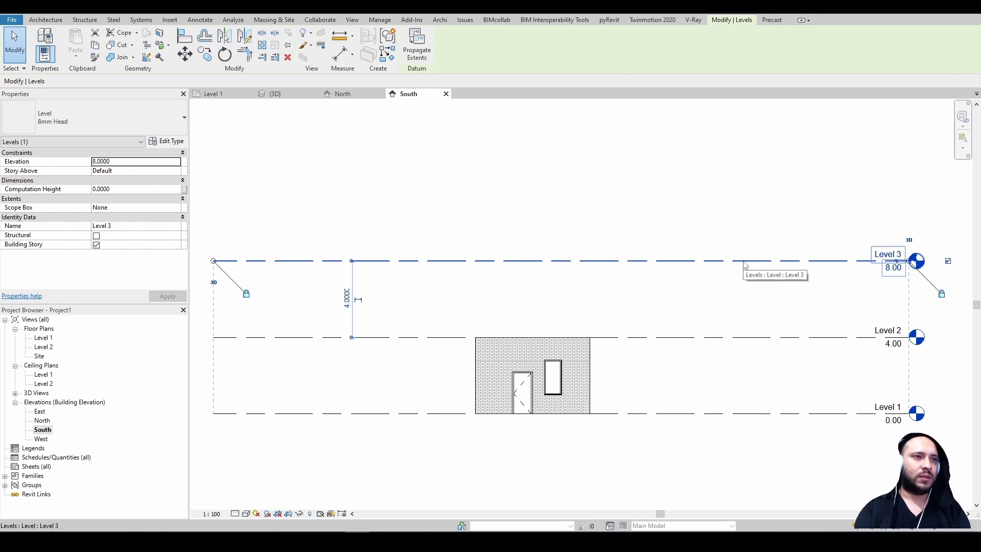
click(43, 338)
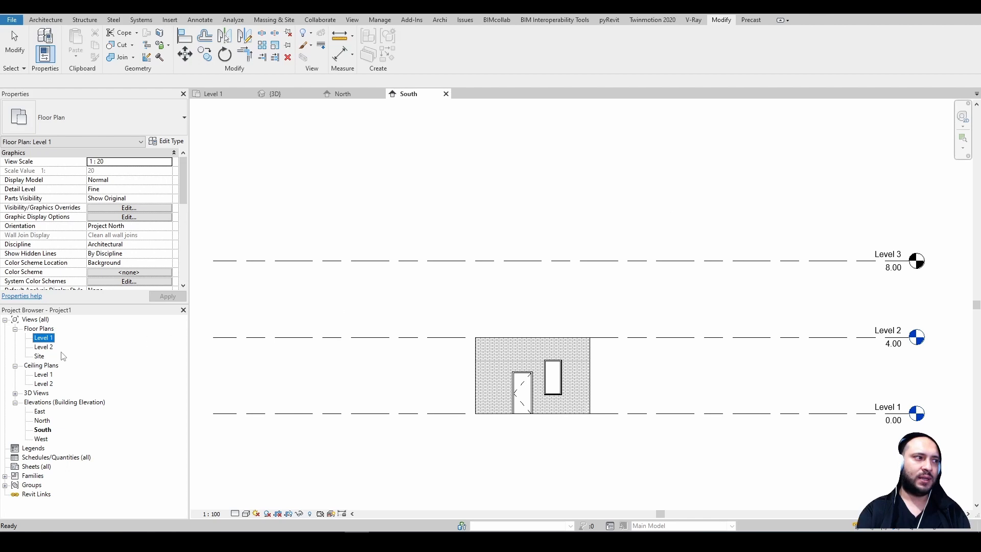
click(633, 261)
click(567, 207)
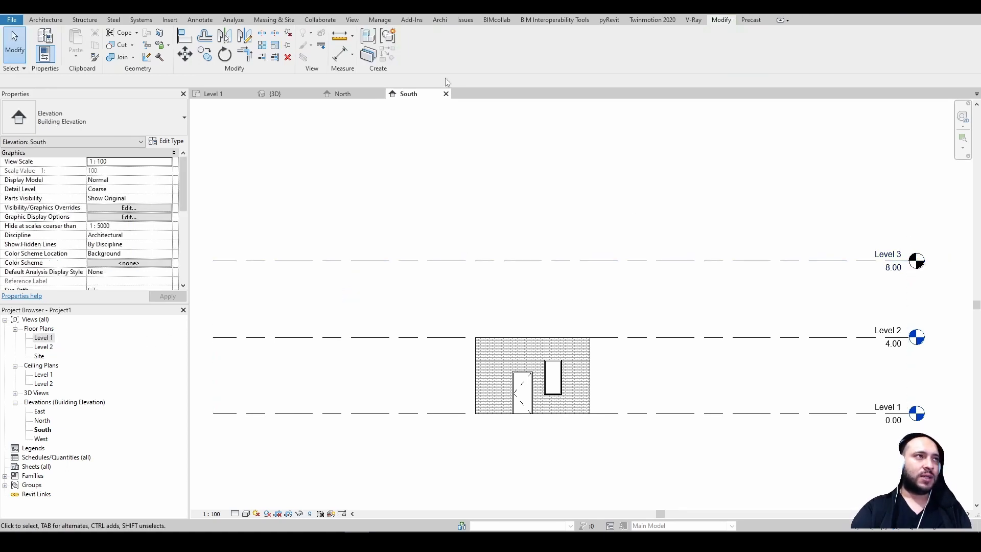
Step: Create a floor plan view for Level 3
click(352, 20)
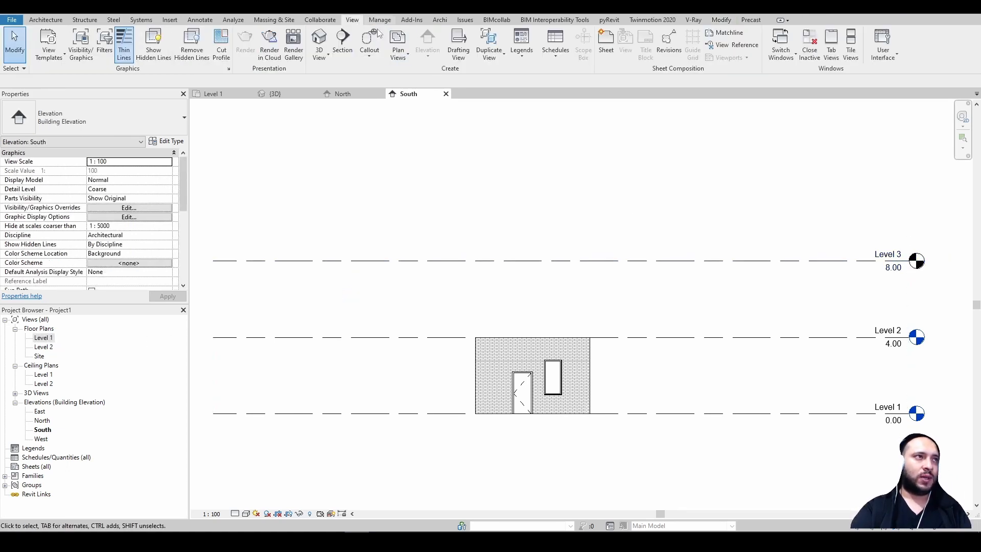
click(401, 51)
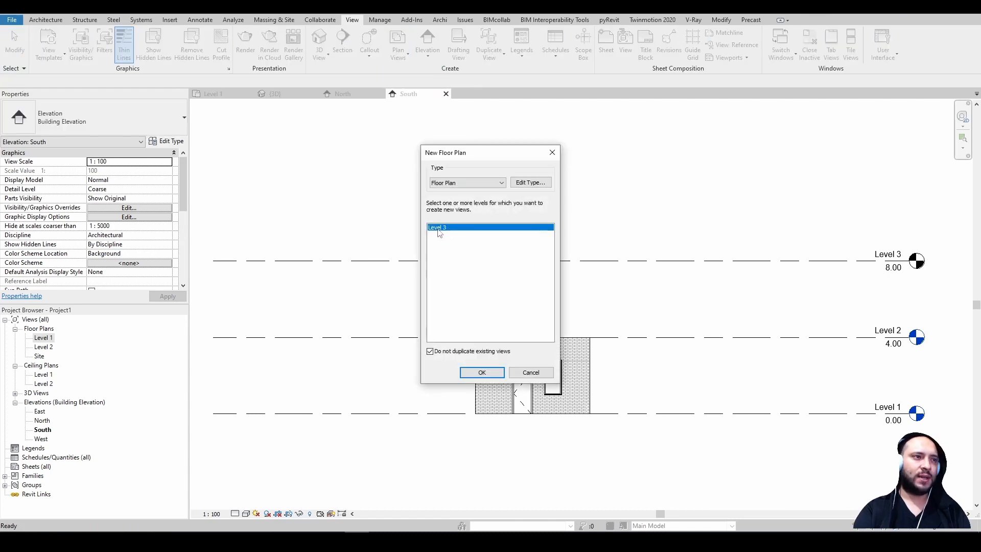
click(481, 373)
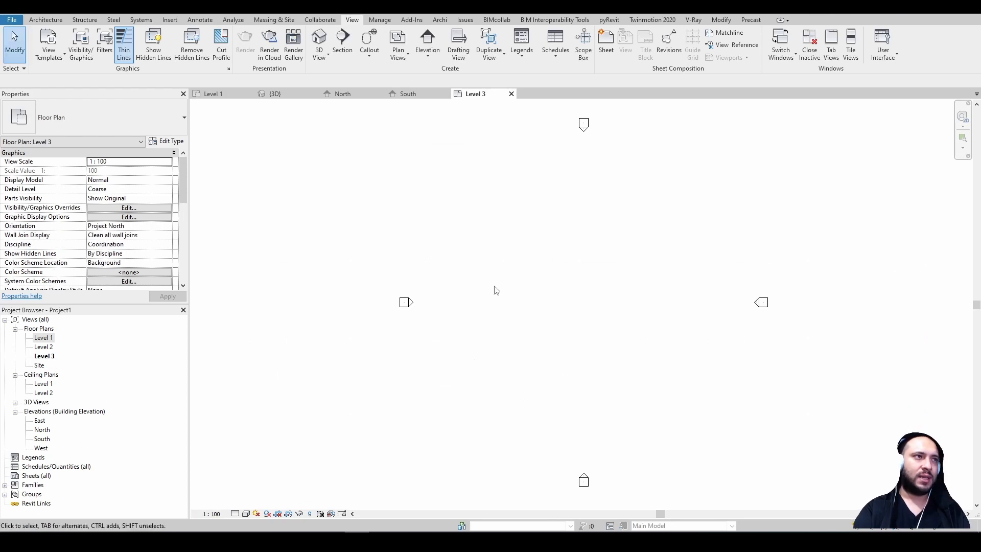
Step: Undo the new floor plan view and the copied level
key(ctrl+z)
key(ctrl+z)
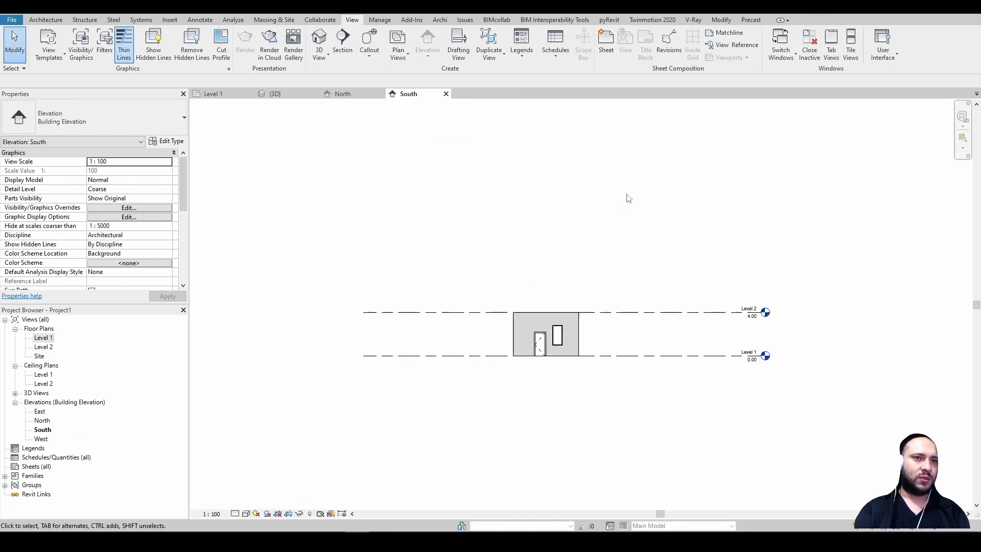
Step: Draw a new level above Level 2 at about 13.50 m elevation, aligned with both ends of the existing level lines
scroll(602, 291, up, 3)
middle_drag(574, 246, 593, 266)
click(46, 19)
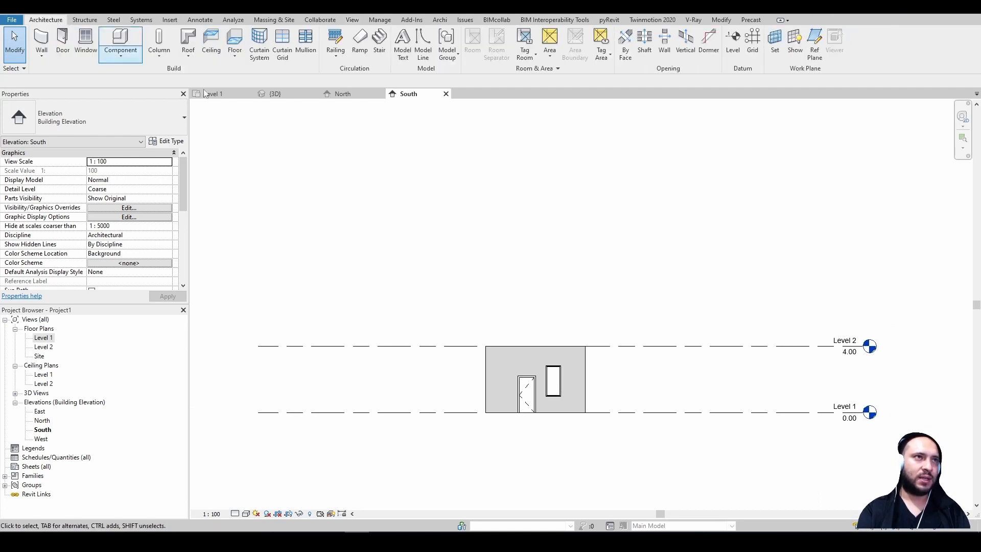
click(736, 44)
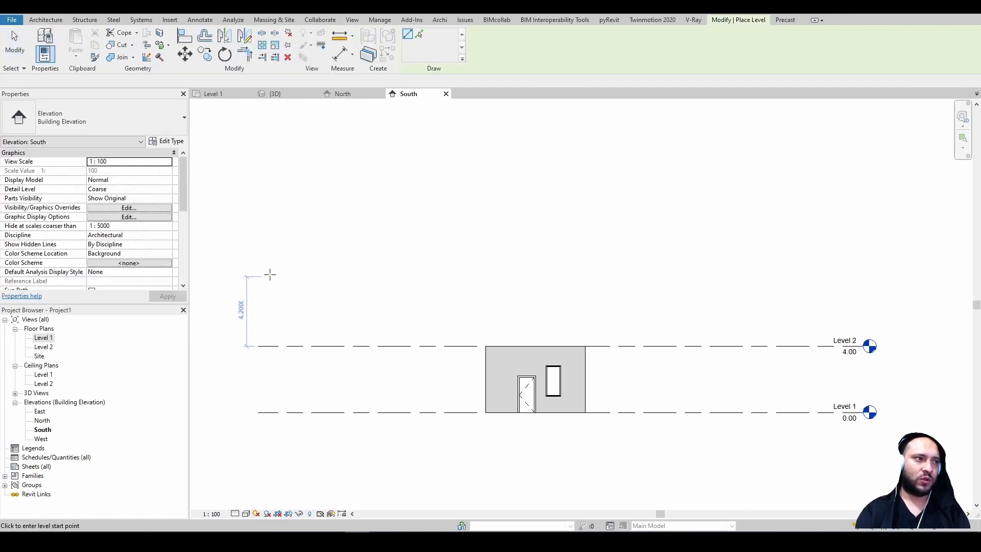
click(258, 188)
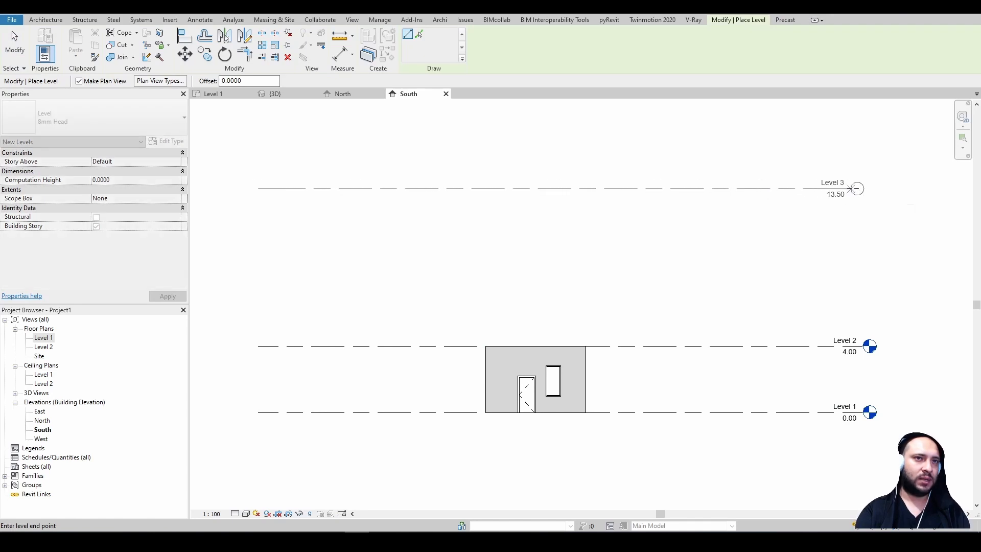
click(863, 188)
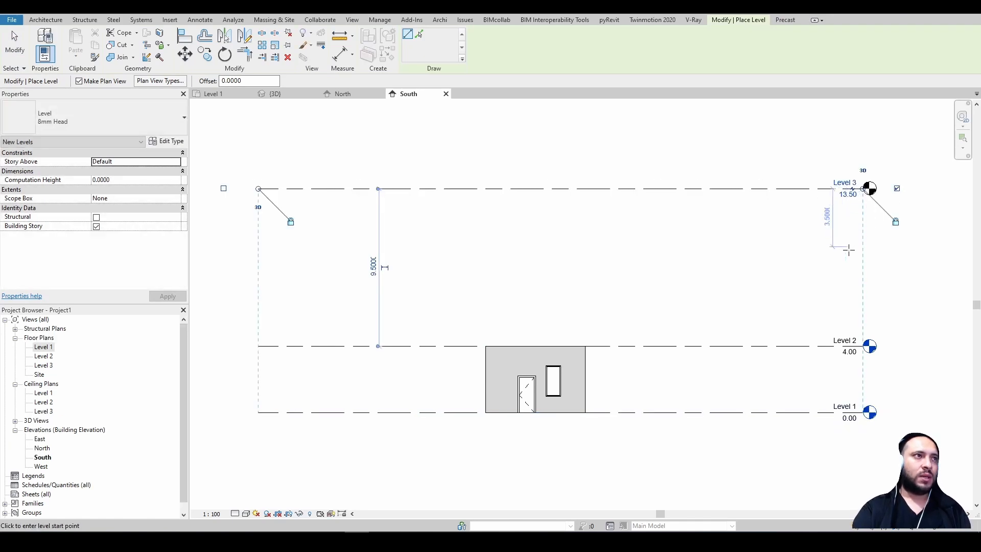
Step: Check the plan view types created with new levels and the Level 3 plan views added to the project
click(156, 82)
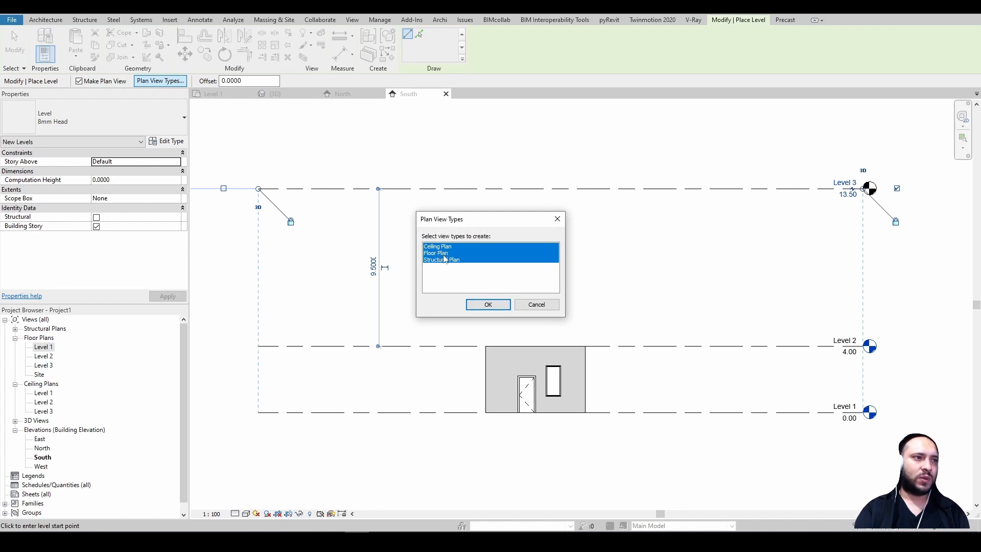
click(480, 305)
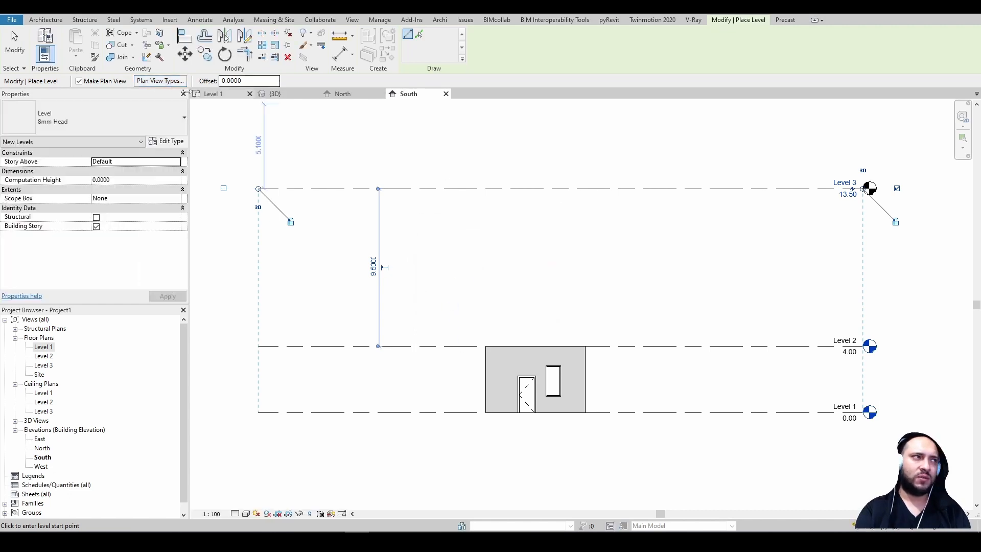
key(Escape)
key(Escape)
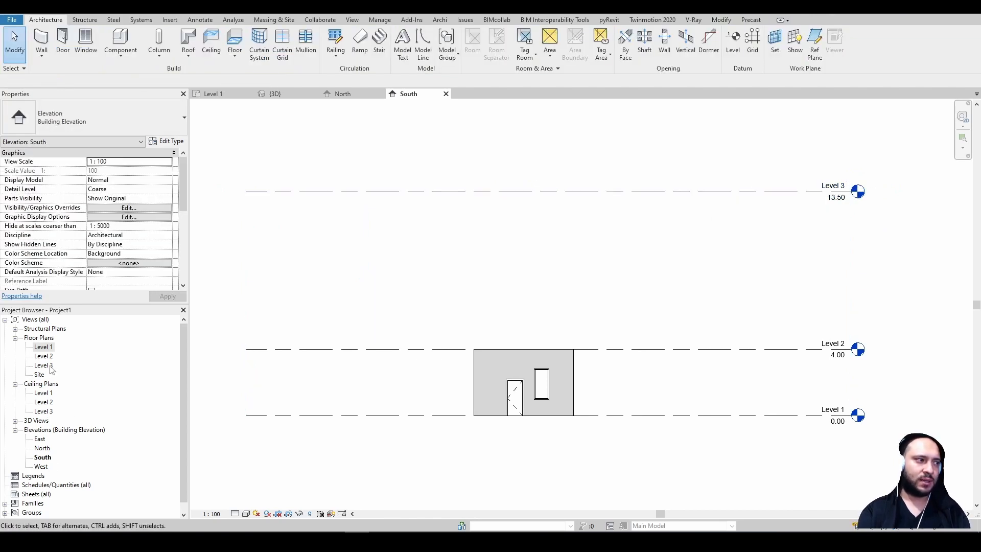
click(49, 412)
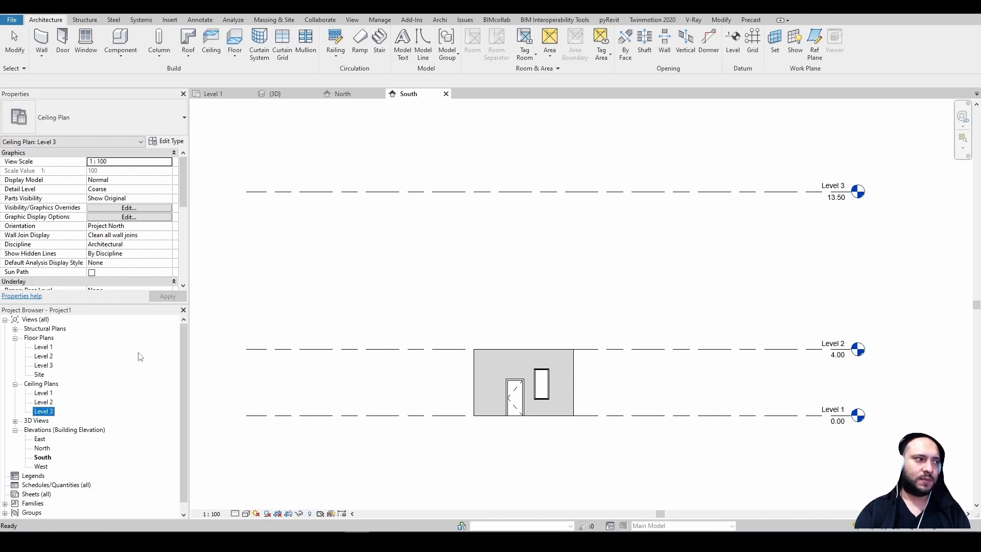
click(578, 235)
Step: Set the distance between Level 2 and Level 3 to 3.5 m
click(622, 197)
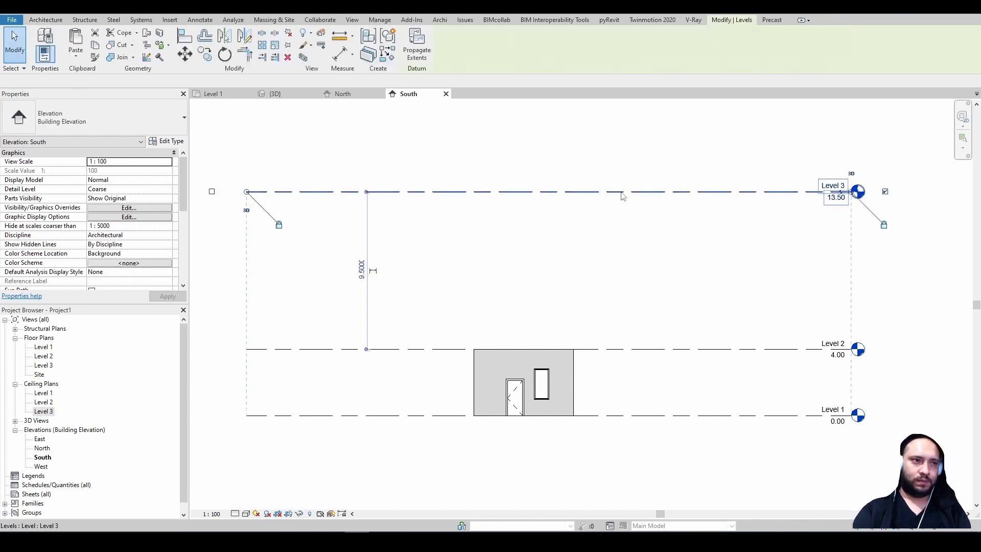
key(Escape)
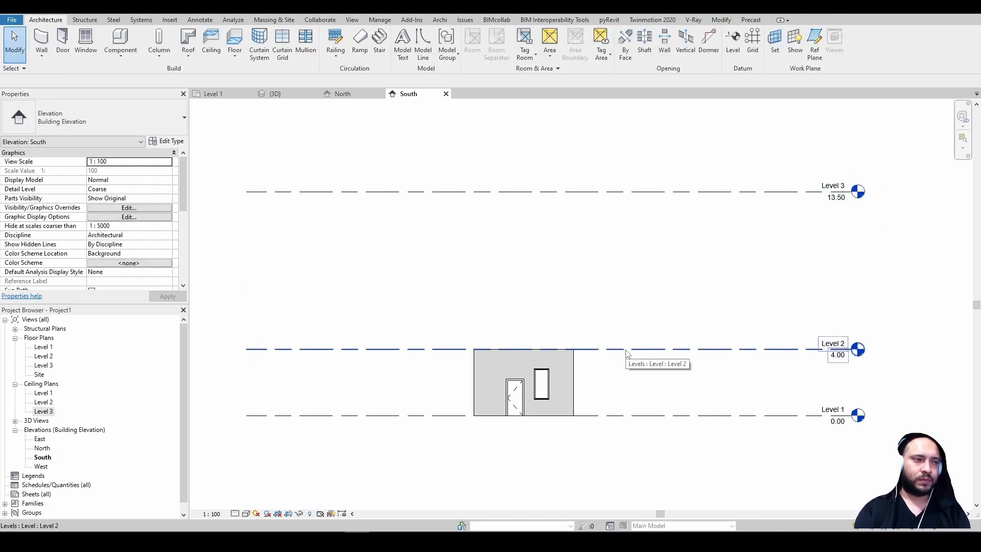
click(628, 192)
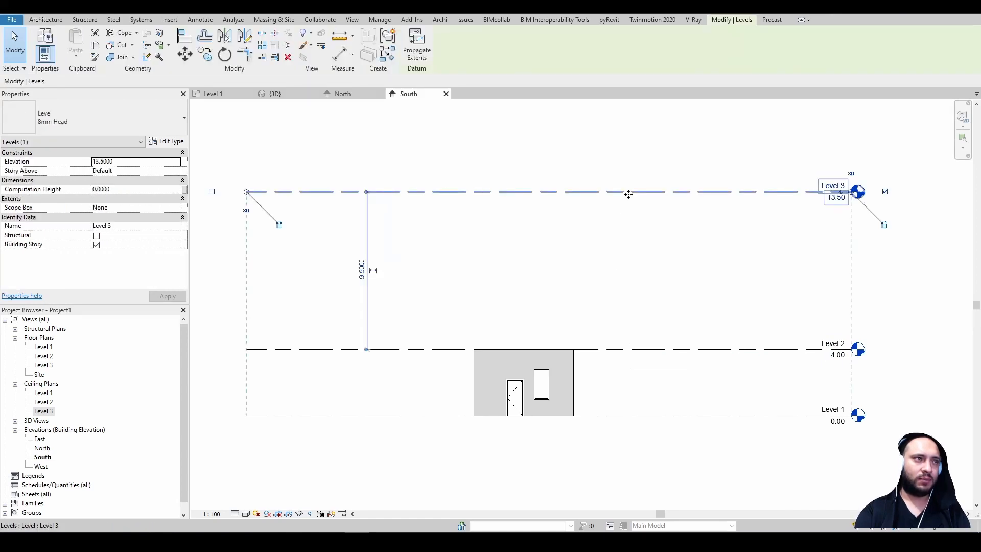
click(362, 271)
text(3.)
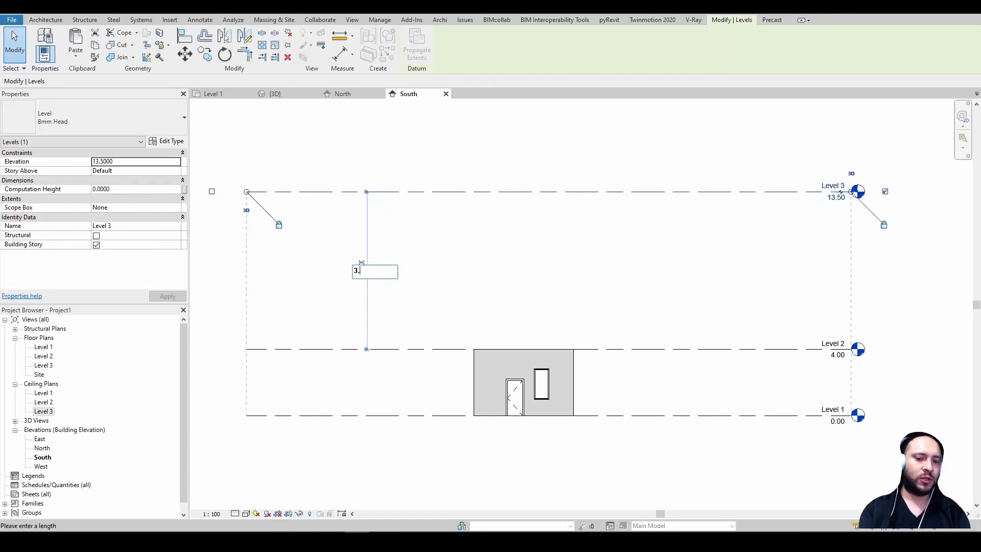
text(5)
key(Return)
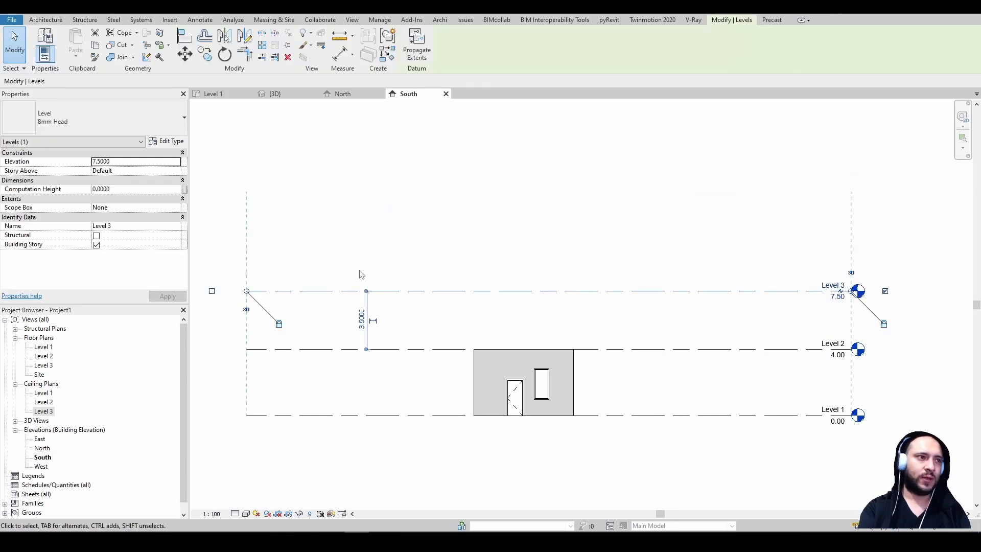
Step: Try a 3.5 m distance between Level 1 and Level 2, and undo the change
click(460, 349)
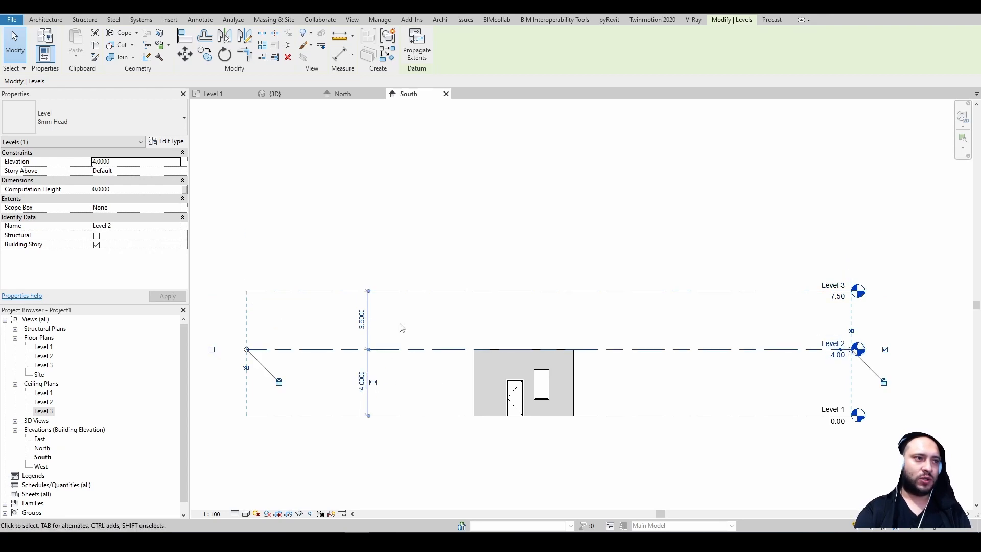
click(595, 322)
click(458, 349)
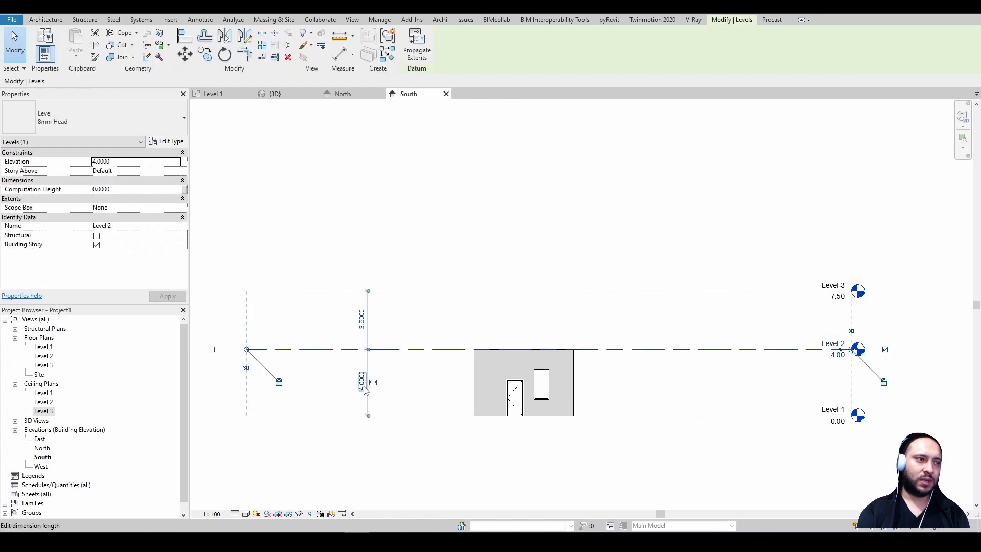
click(364, 388)
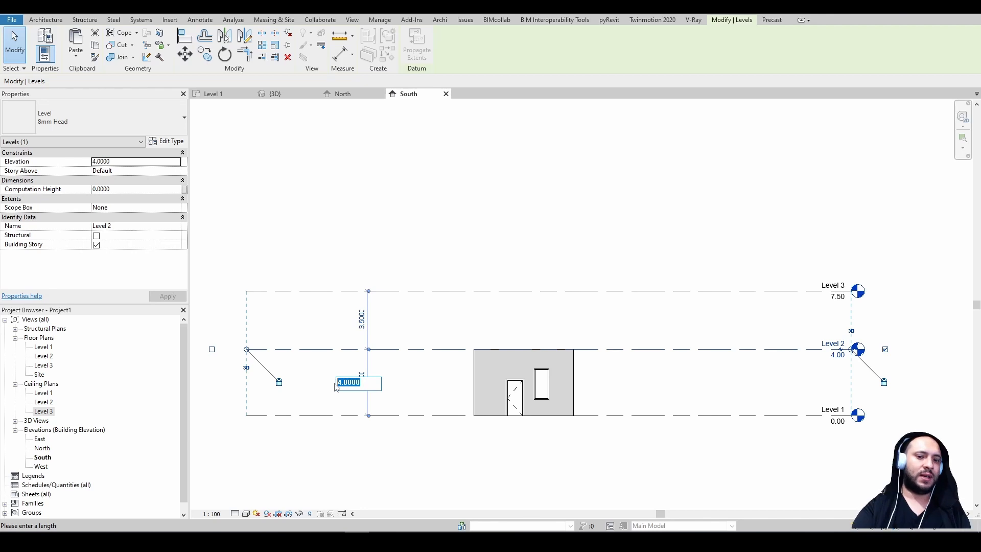
key(Return)
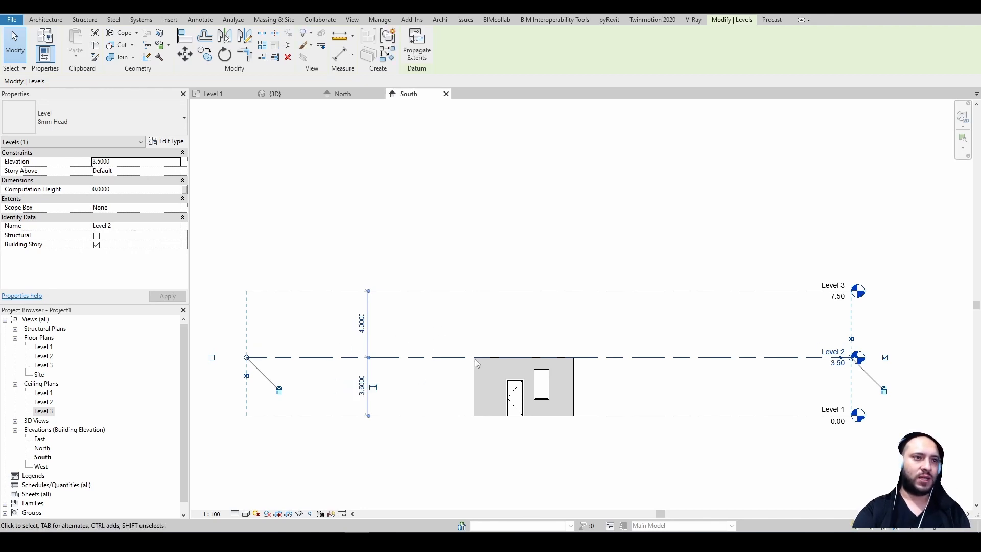
key(ctrl+z)
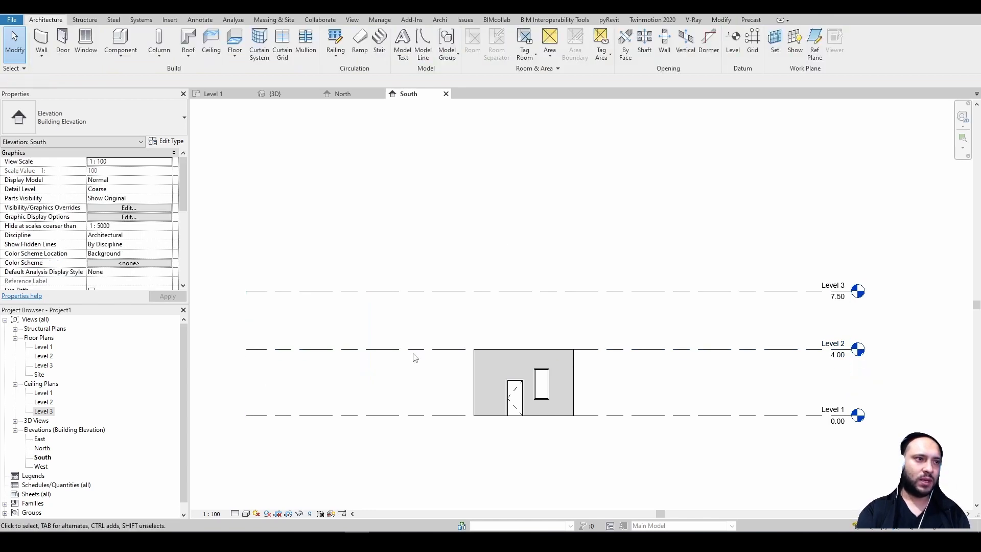
click(438, 292)
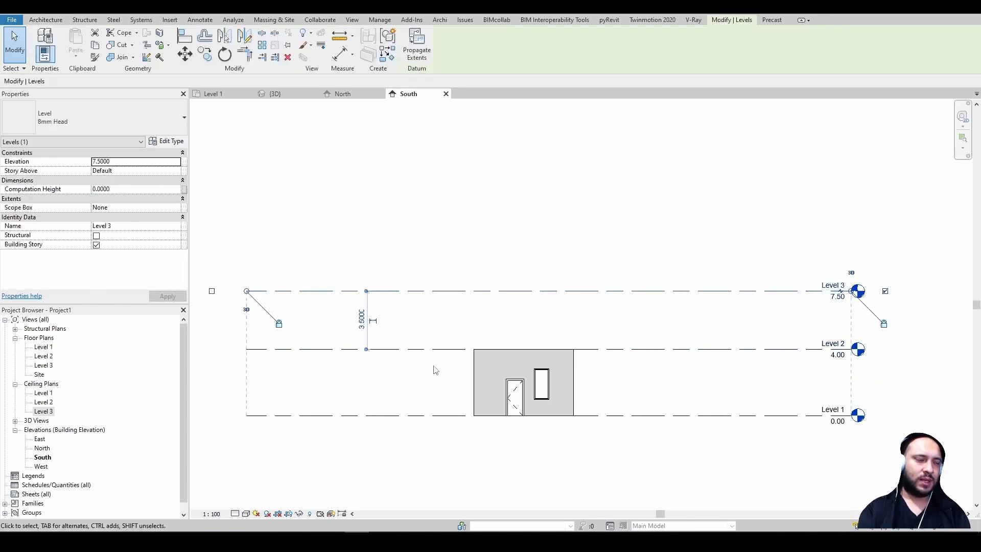
click(364, 321)
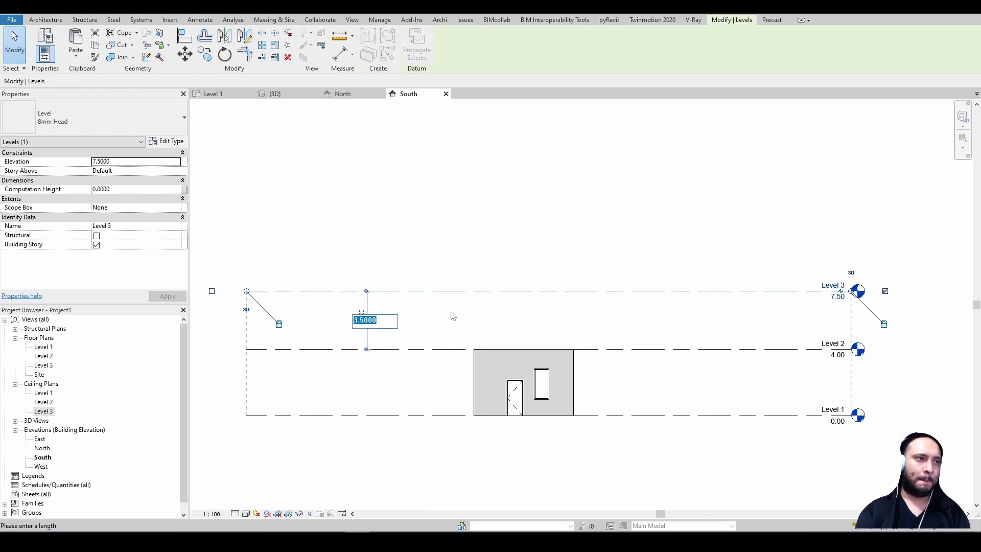
key(Escape)
key(Escape)
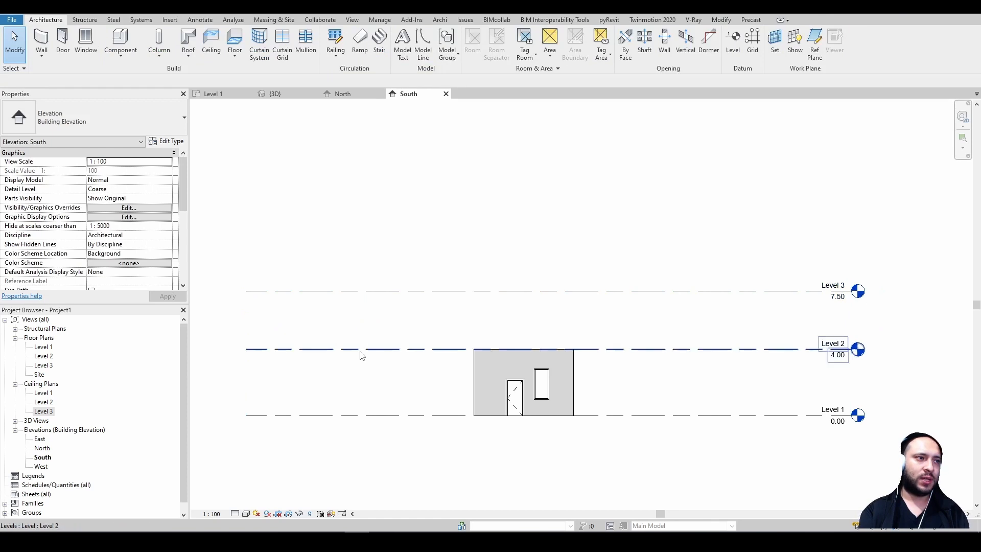
click(362, 352)
click(361, 320)
key(Escape)
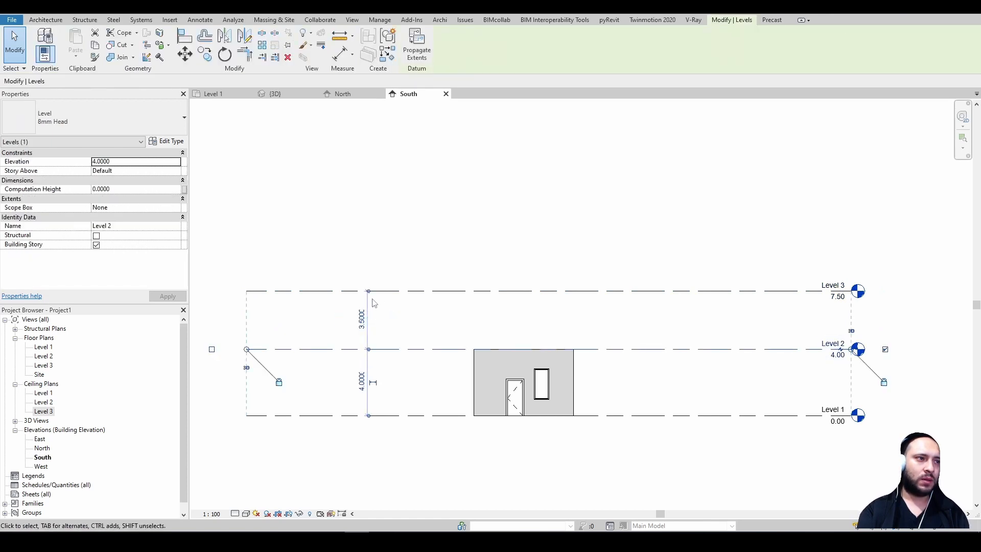
Step: Make the dimension between Level 2 and Level 3 permanent and lock it
click(377, 291)
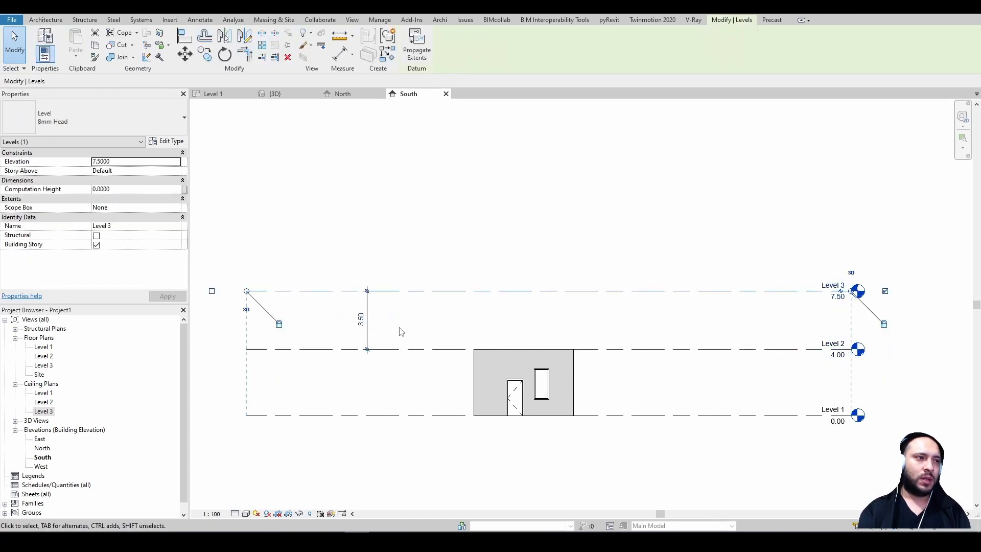
click(373, 308)
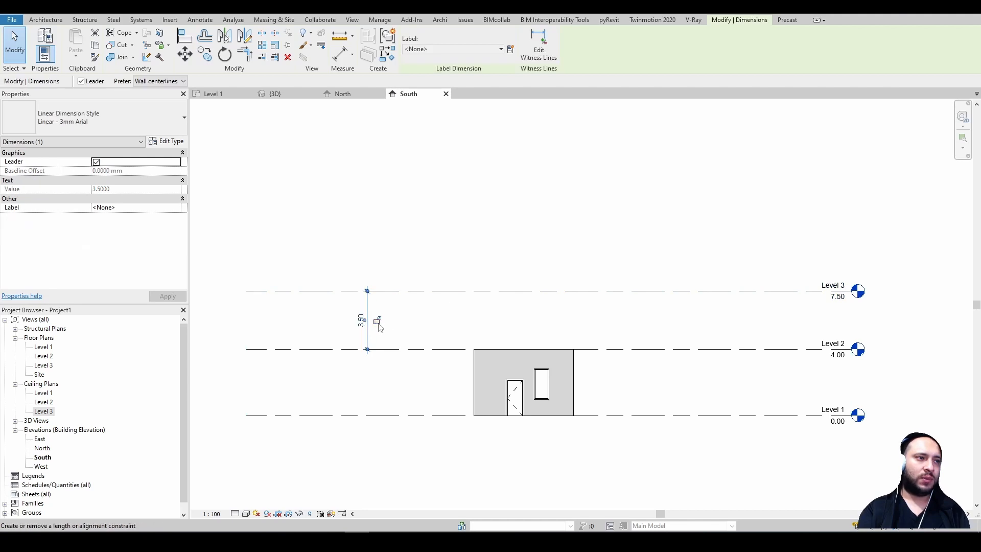
click(378, 321)
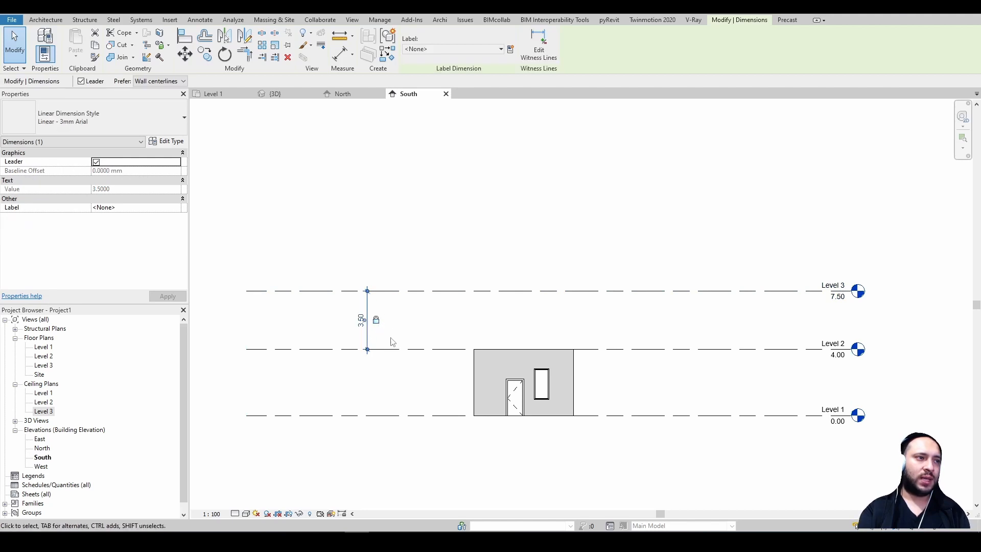
key(Escape)
Step: Set the distance between Level 1 and Level 2 to 3.5 m
click(444, 349)
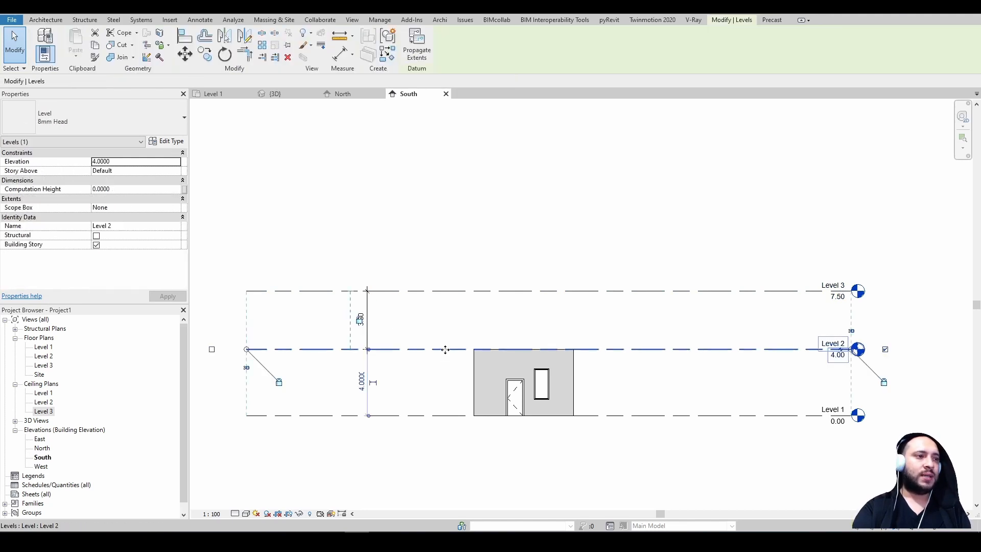
click(361, 383)
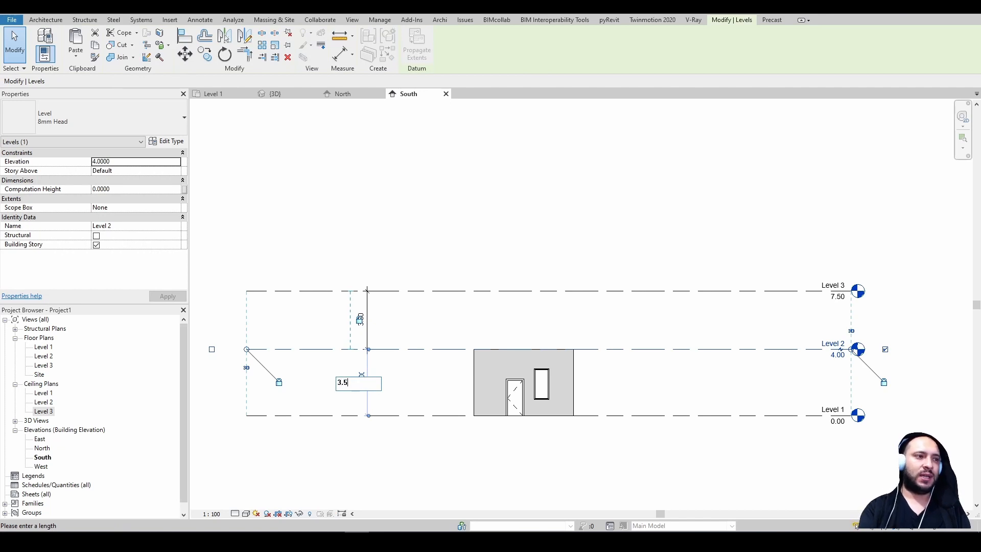
key(Return)
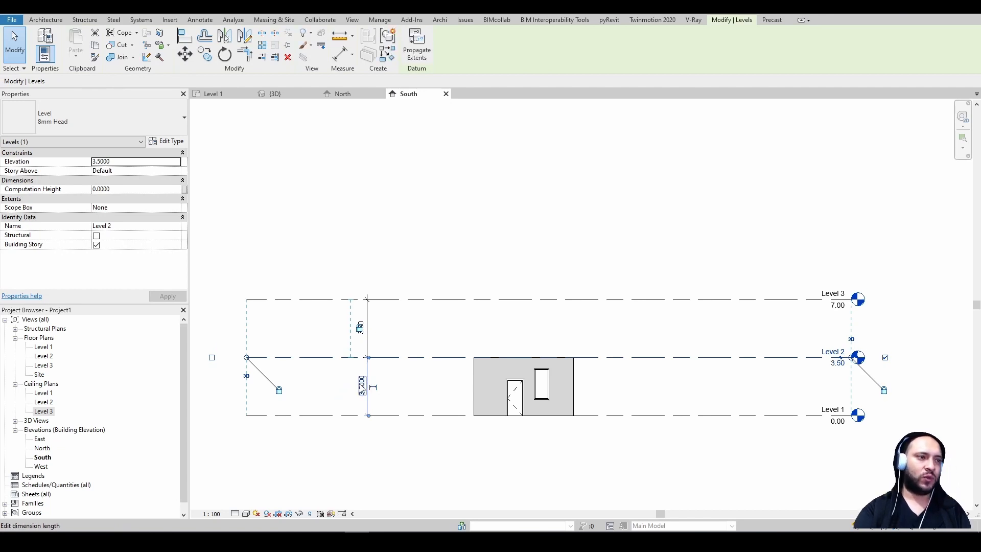
click(452, 392)
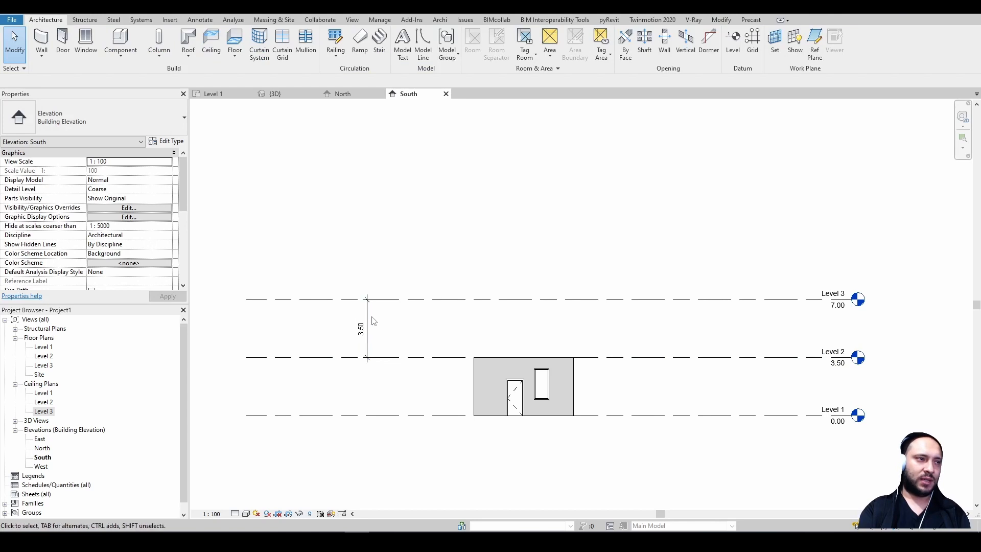
Step: Delete the locked dimension between Level 2 and Level 3 and remove its constraint
click(369, 337)
key(Delete)
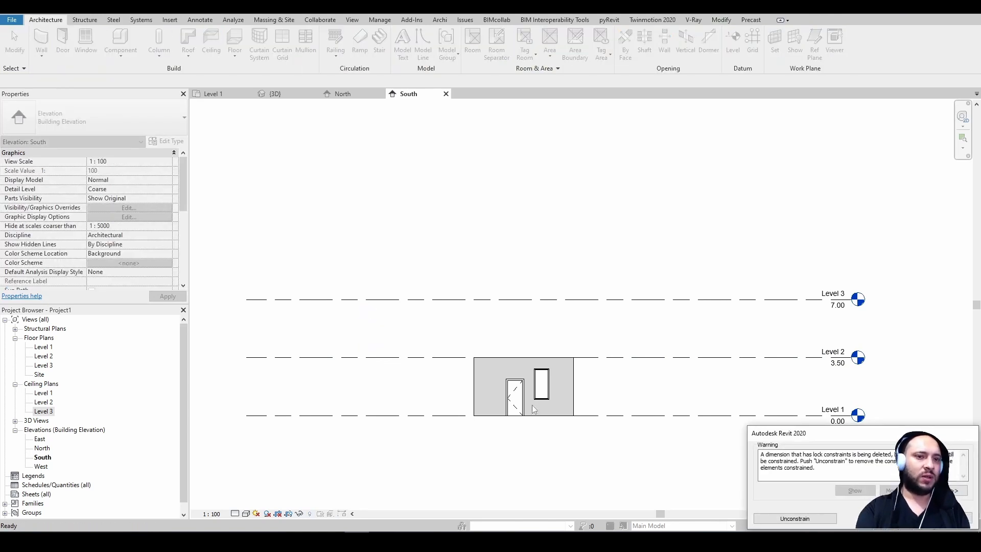
click(794, 518)
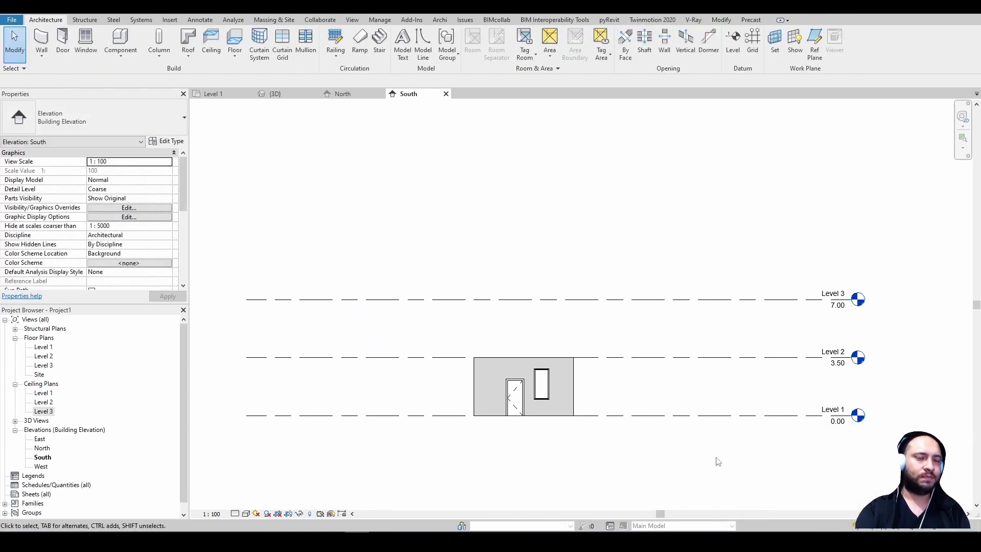
Step: Copy the ground-floor walls, door and window from Level 1 up to Level 2 with Constrain turned off
scroll(568, 393, up, 1)
drag(445, 325, 593, 460)
click(204, 53)
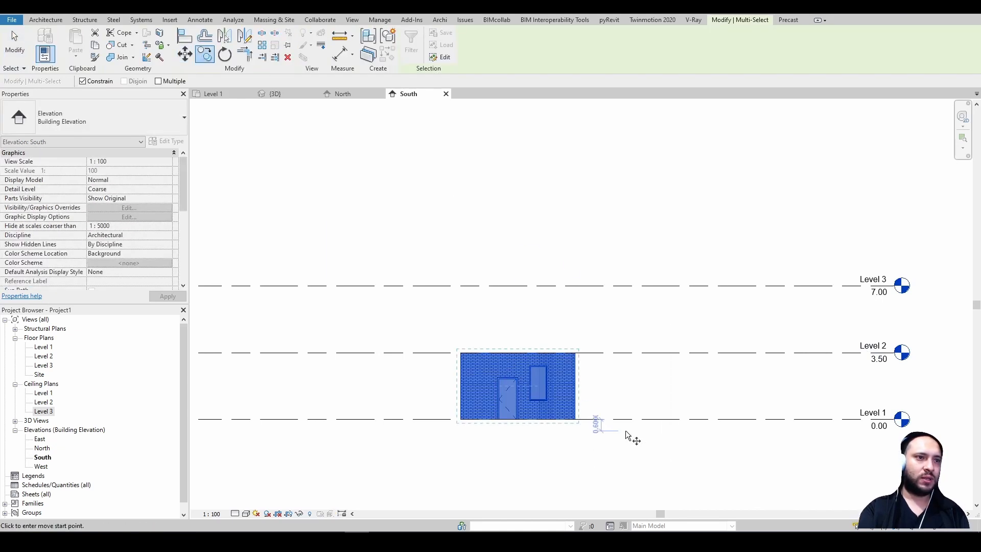
click(635, 419)
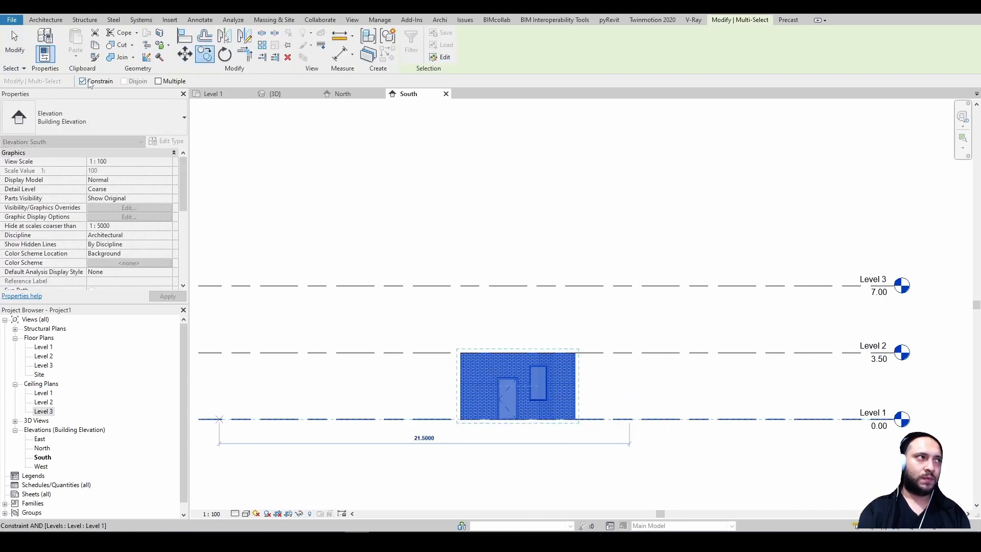
click(84, 81)
click(630, 353)
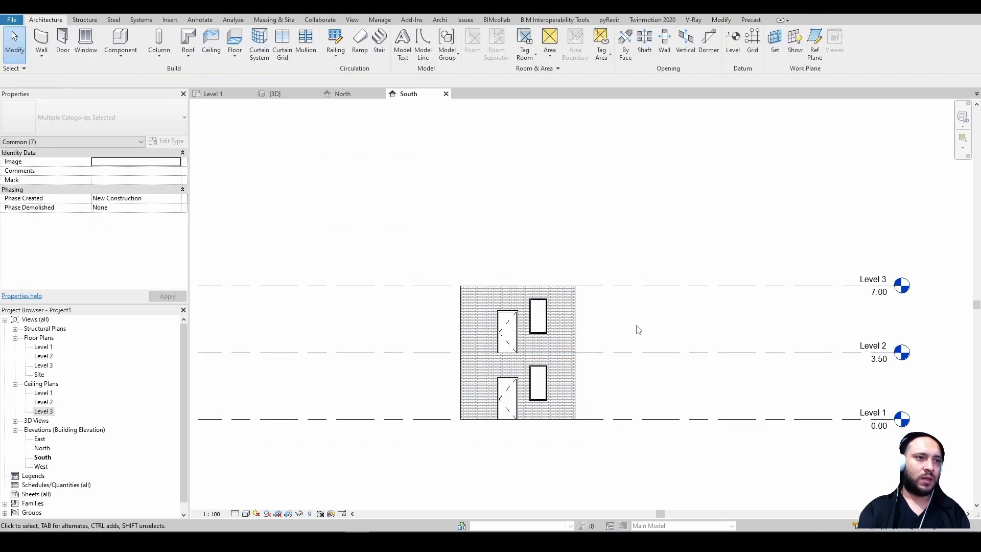
key(Escape)
Step: Delete the copied door on the Level 2 storey
scroll(529, 330, up, 1)
click(504, 342)
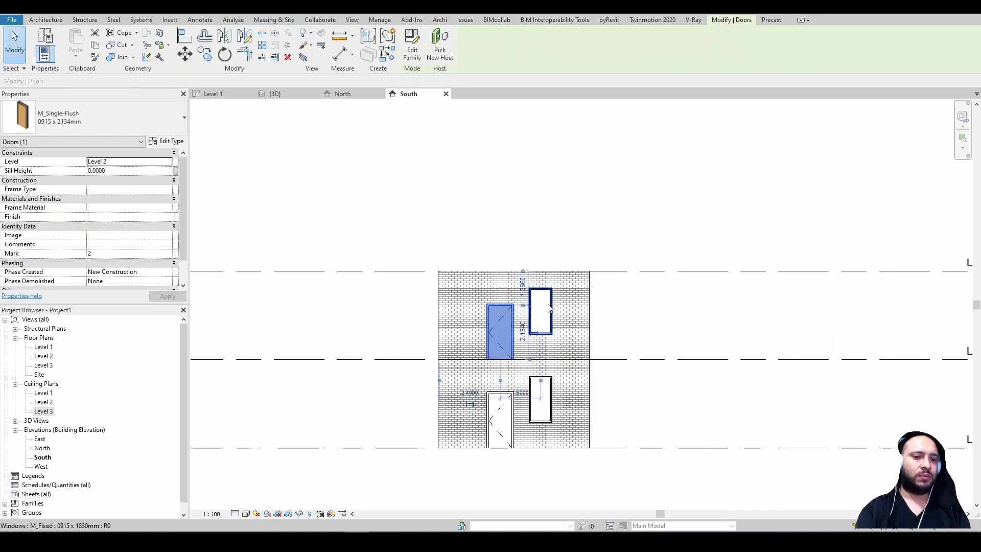
key(Delete)
Step: Open the 3D view, frame the two-storey building and set the visual style to Hidden Line
click(276, 94)
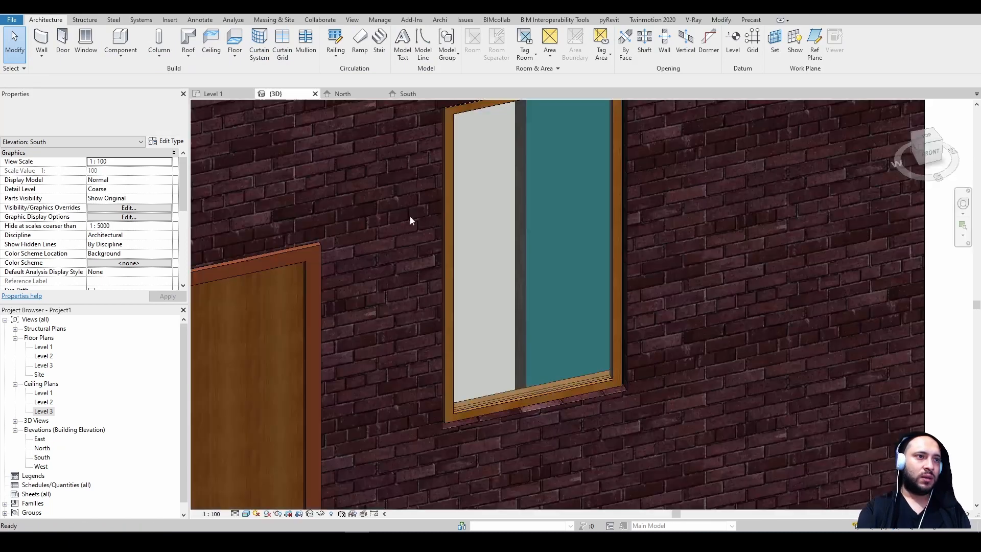
scroll(791, 237, down, 5)
shift+middle_drag(726, 359, 647, 316)
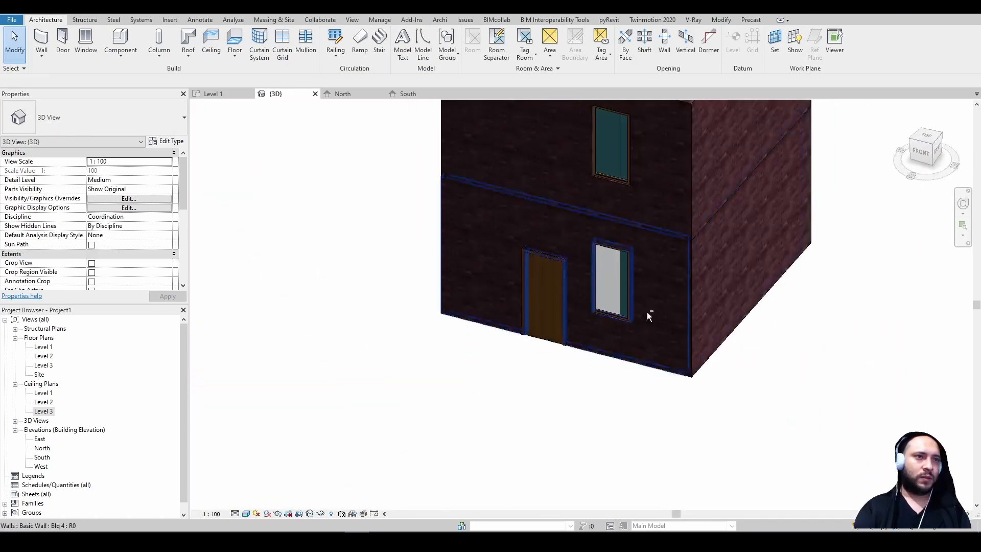
click(246, 514)
click(276, 470)
middle_drag(786, 312, 699, 404)
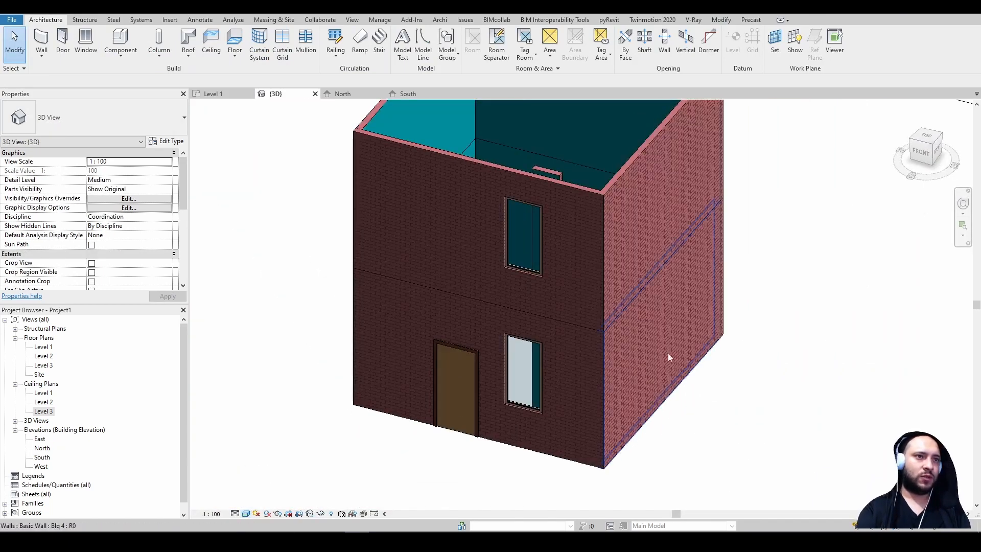
click(245, 514)
click(272, 462)
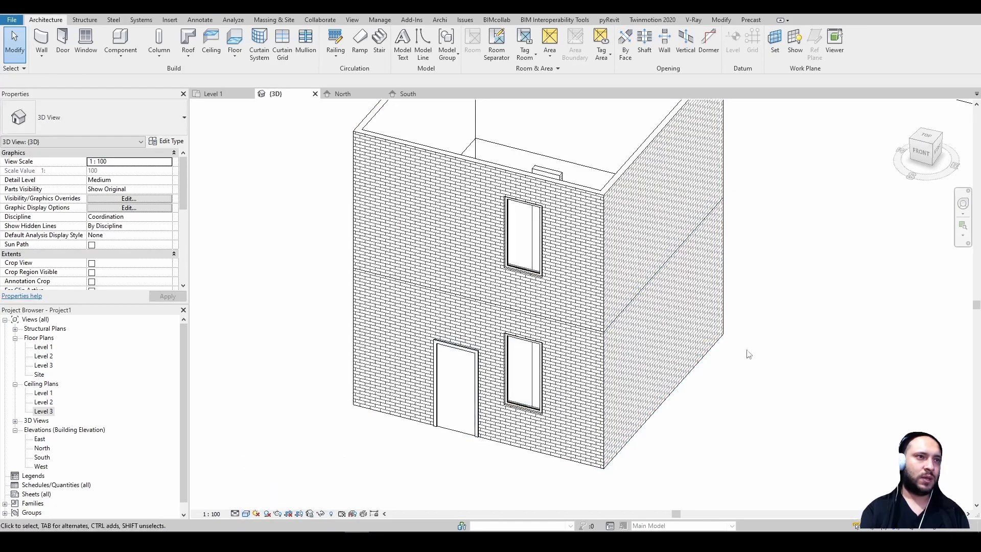
Step: Join the stacked upper and lower walls that enclose the building, starting with the rear ones, to remove their seams
mouse_move(747, 350)
shift+middle_down()
mouse_move(652, 401)
mouse_move(664, 232)
mouse_move(594, 373)
mouse_move(655, 344)
mouse_move(646, 259)
shift+middle_up()
shift+middle_drag(562, 235, 735, 216)
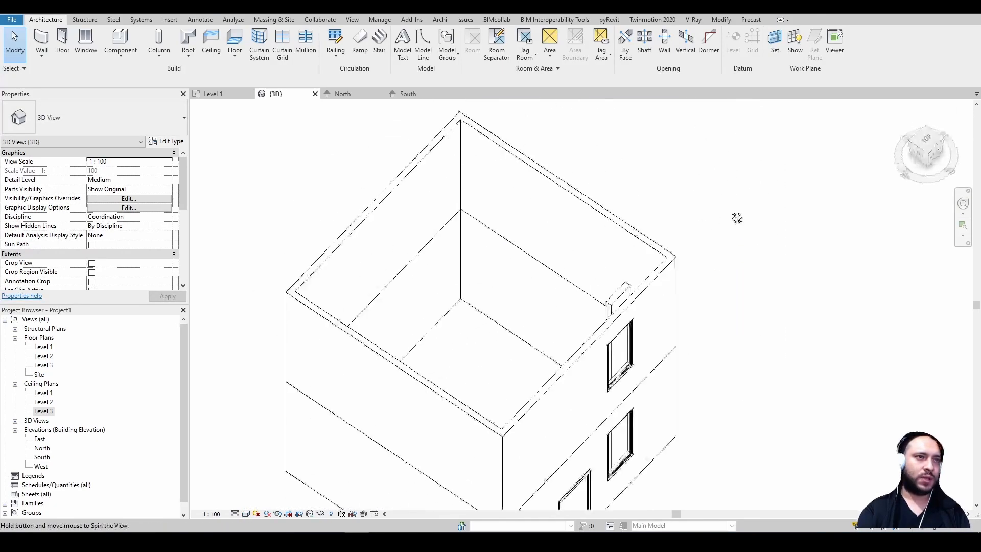
scroll(457, 195, up, 5)
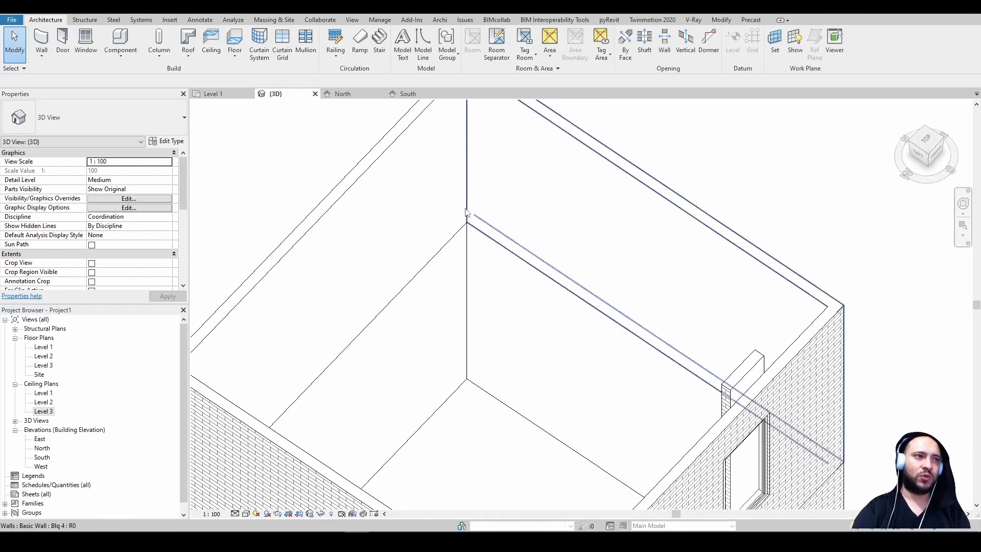
scroll(597, 238, down, 4)
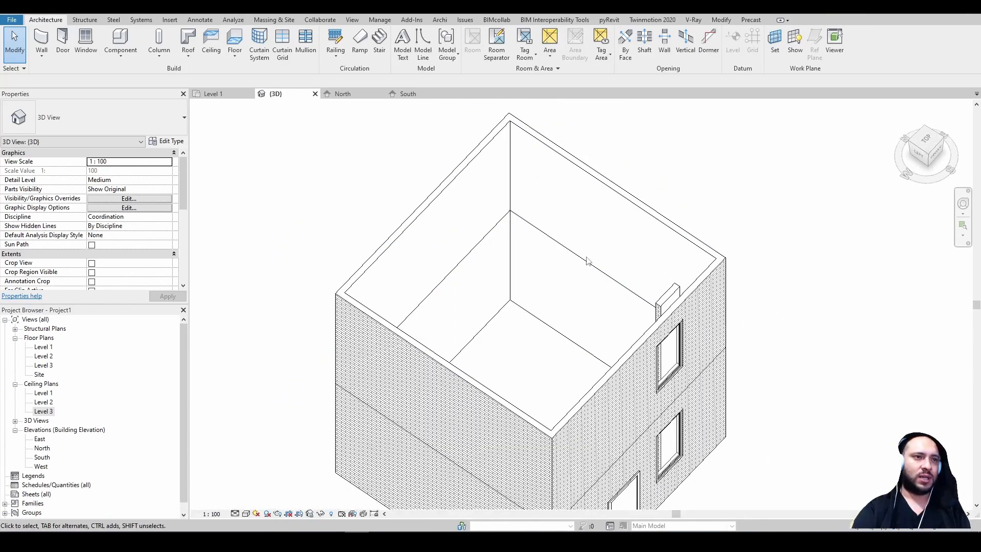
shift+middle_drag(562, 319, 561, 240)
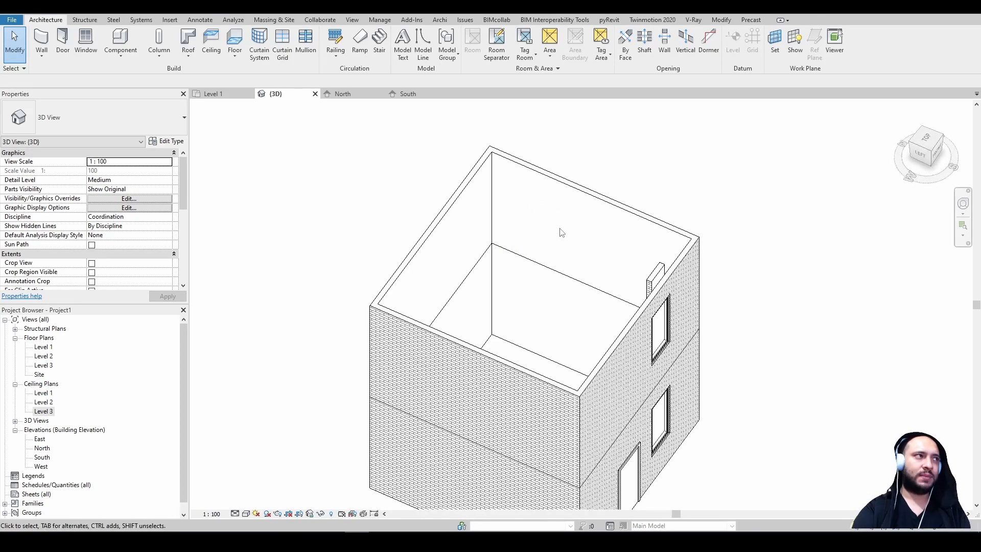
click(729, 23)
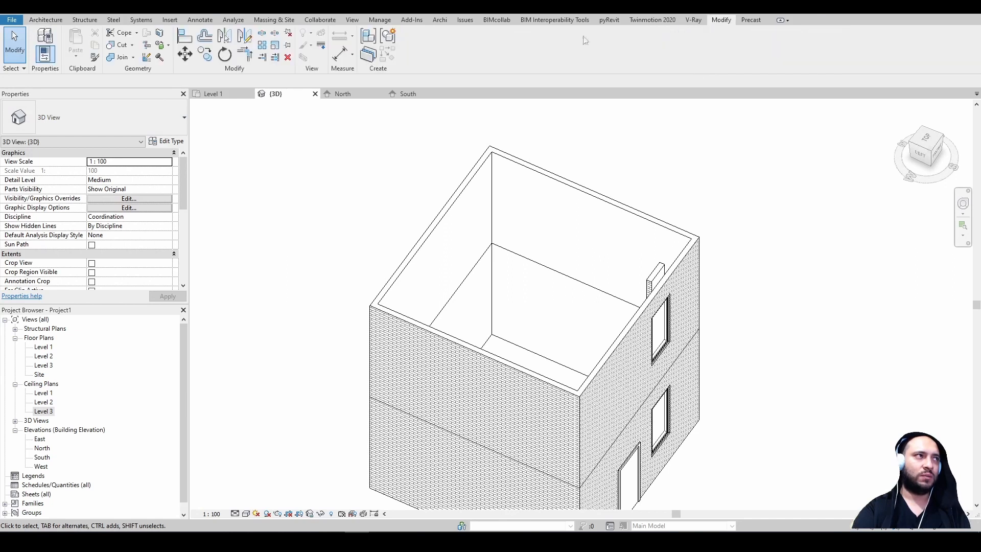
click(122, 57)
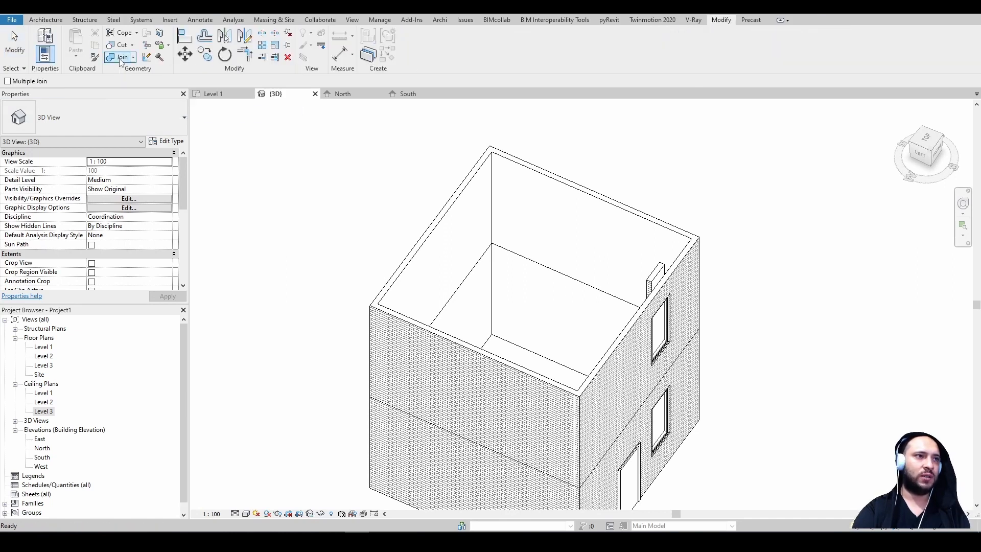
click(465, 189)
click(519, 257)
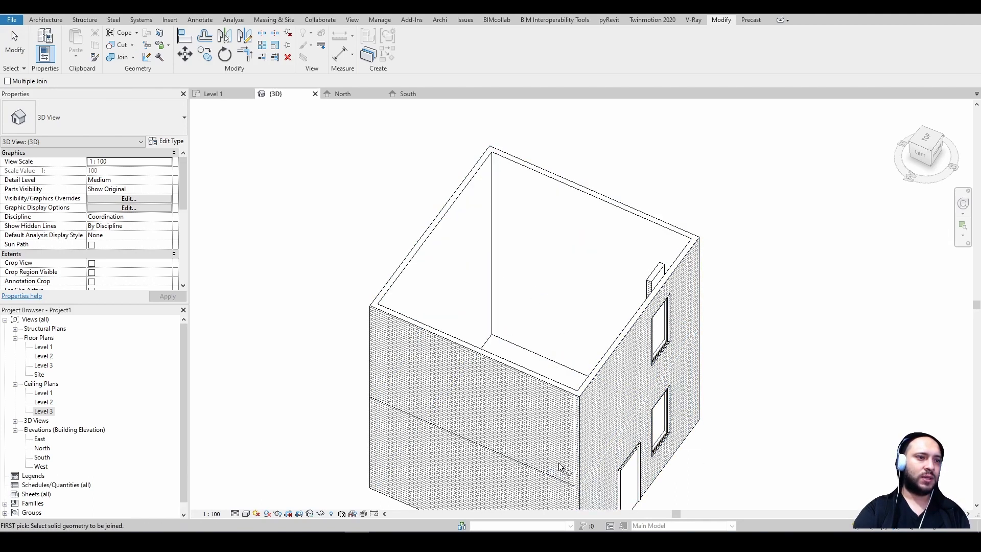
Step: Join the upper and lower walls of the remaining side facade and finish the Join Geometry command
click(541, 473)
click(541, 473)
shift+middle_drag(633, 395, 463, 251)
scroll(641, 391, up, 3)
shift+middle_drag(632, 400, 521, 361)
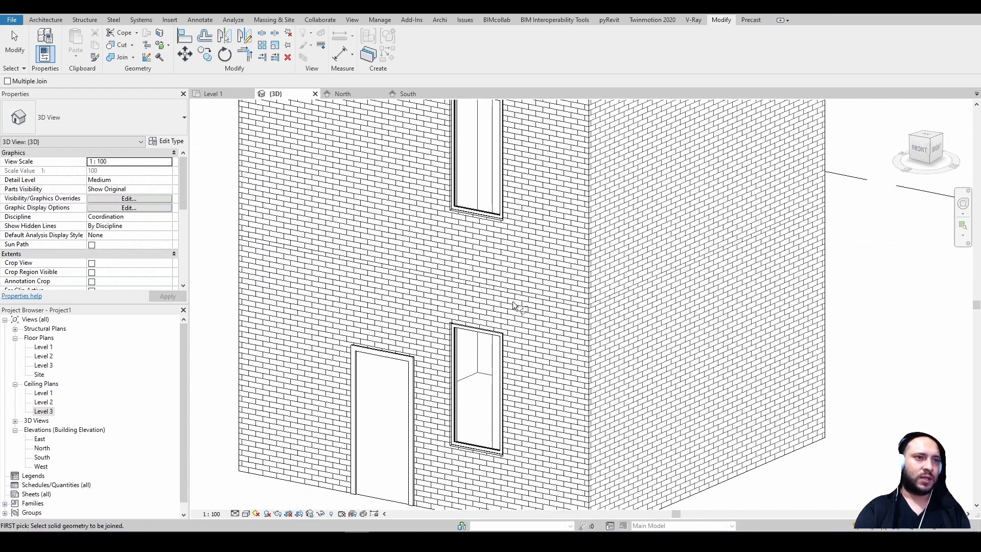
key(Escape)
Step: Select a vertical brick pattern line on the upper front wall and orient the 3D view to the front
scroll(516, 301, up, 2)
scroll(564, 331, up, 2)
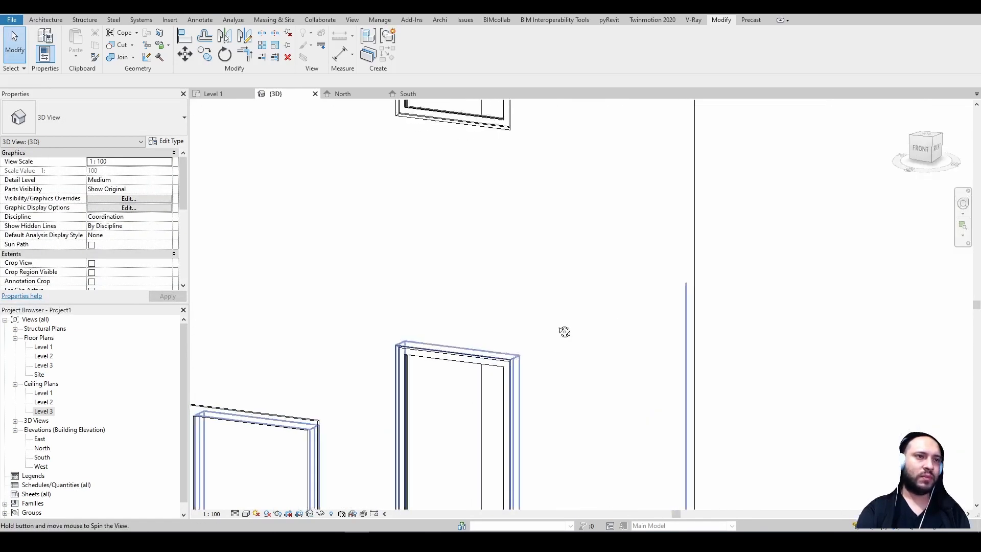
scroll(622, 320, down, 3)
scroll(623, 287, up, 3)
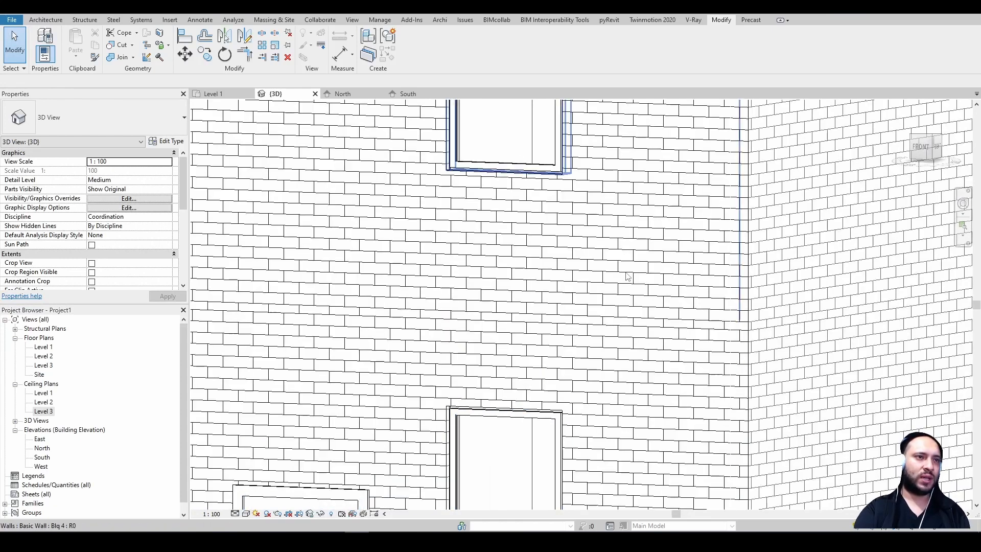
key(Tab)
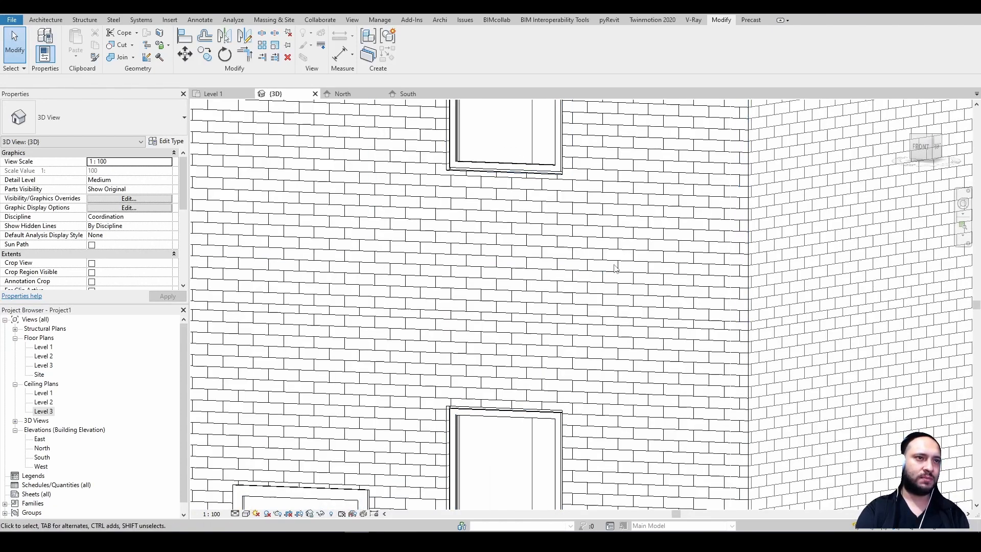
click(618, 176)
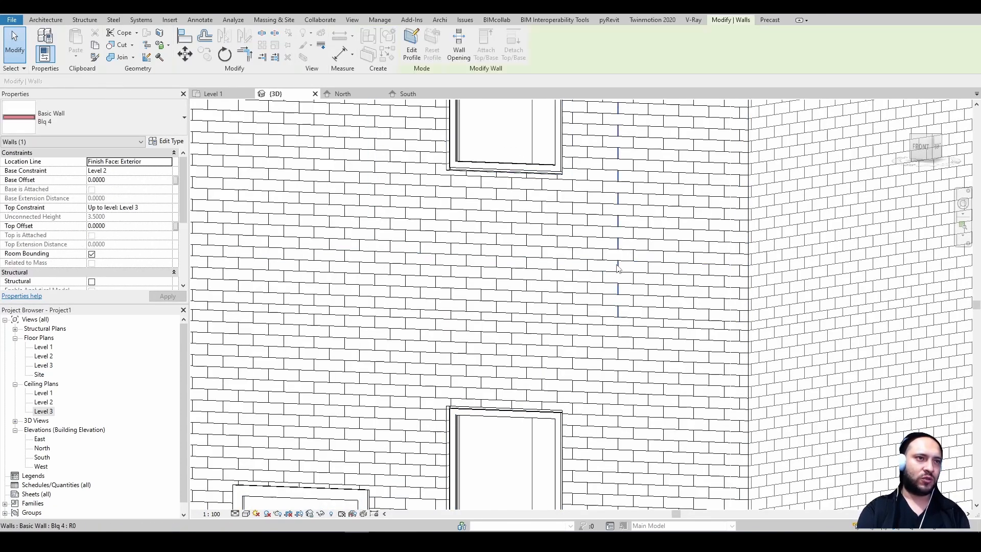
click(925, 147)
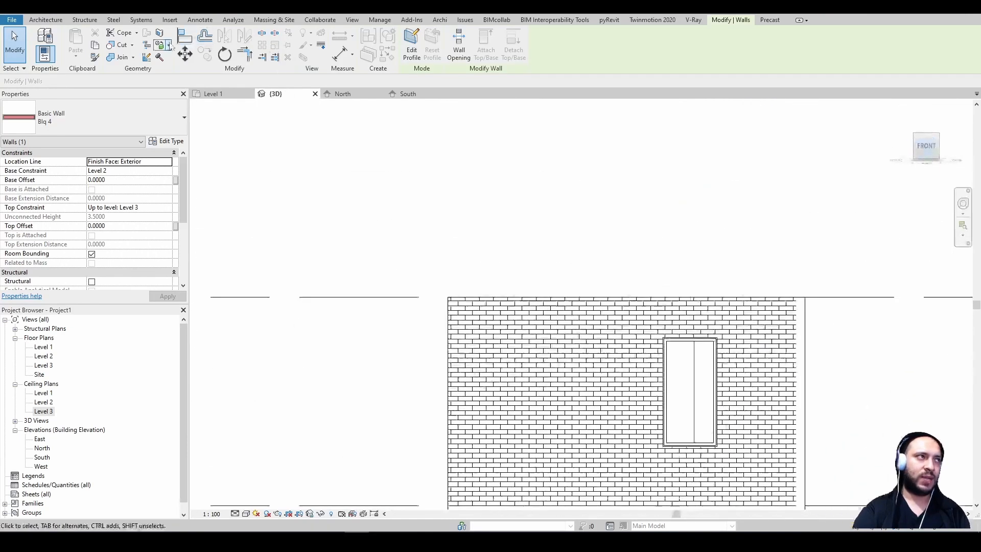
click(185, 54)
scroll(604, 355, up, 1)
click(738, 415)
key(Escape)
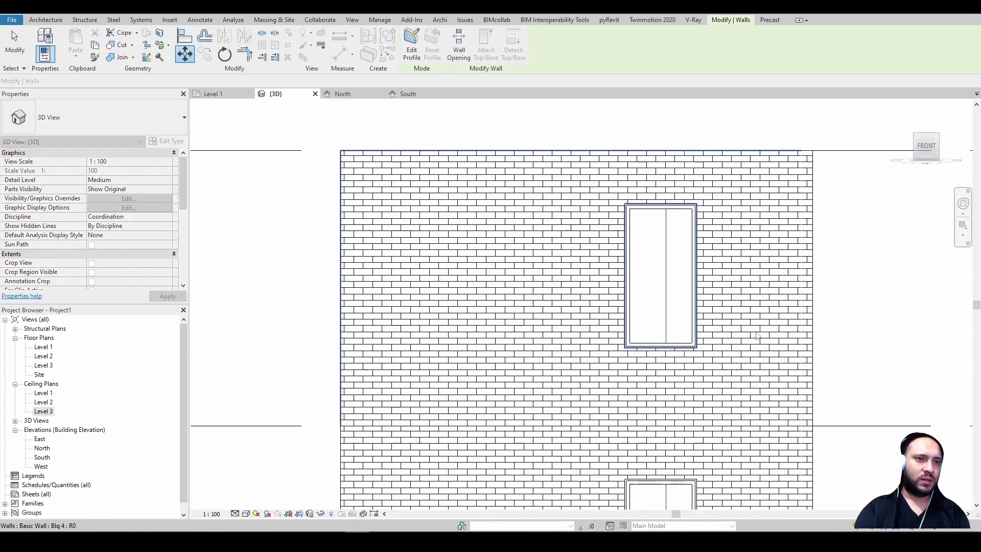
key(Tab)
click(731, 397)
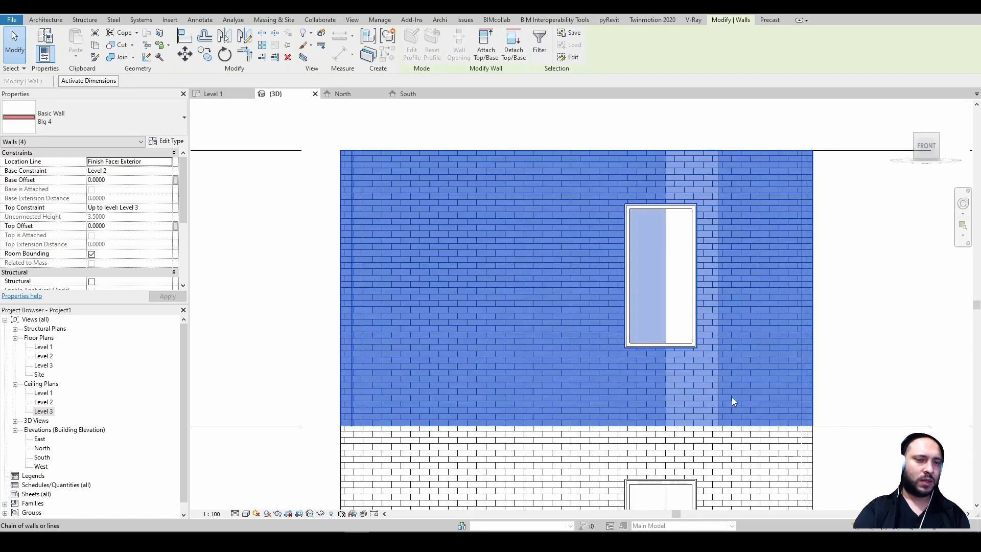
Step: Select a vertical brick pattern line beside the upper front window and move it to reposition the wall's pattern
scroll(732, 397, up, 1)
key(Tab)
click(732, 397)
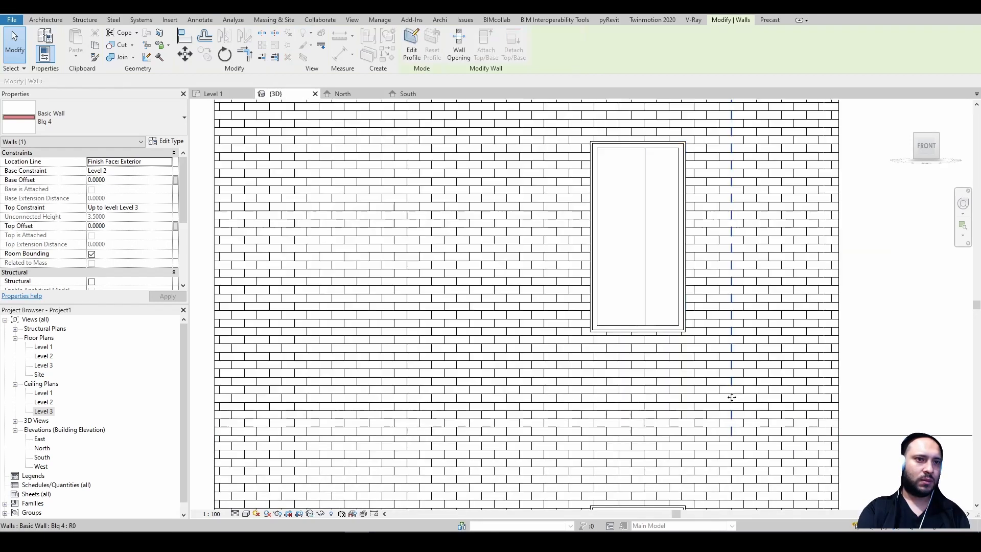
click(185, 54)
click(656, 352)
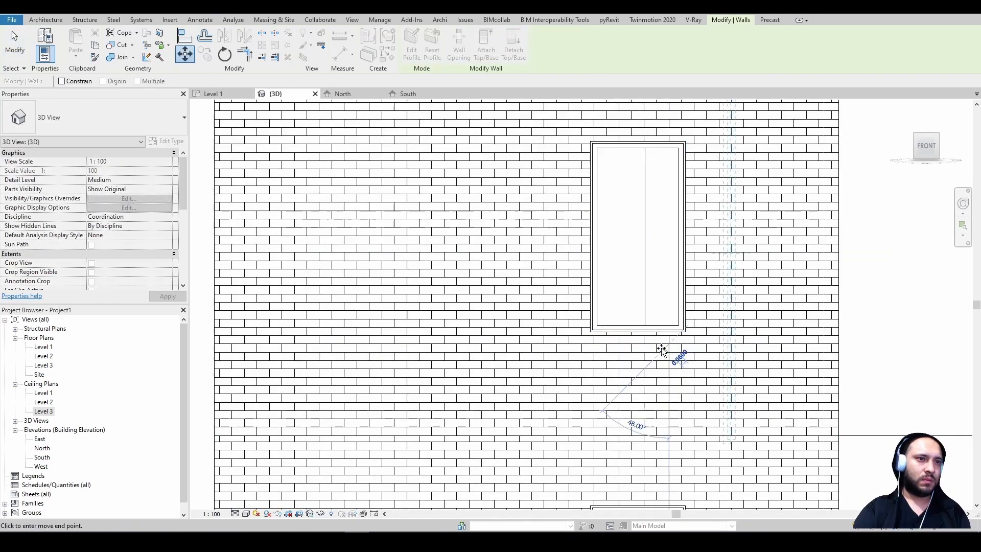
click(658, 353)
Step: Shift the upper front wall's brick pattern slightly to the left with Move, and clear the selection
scroll(698, 358, up, 2)
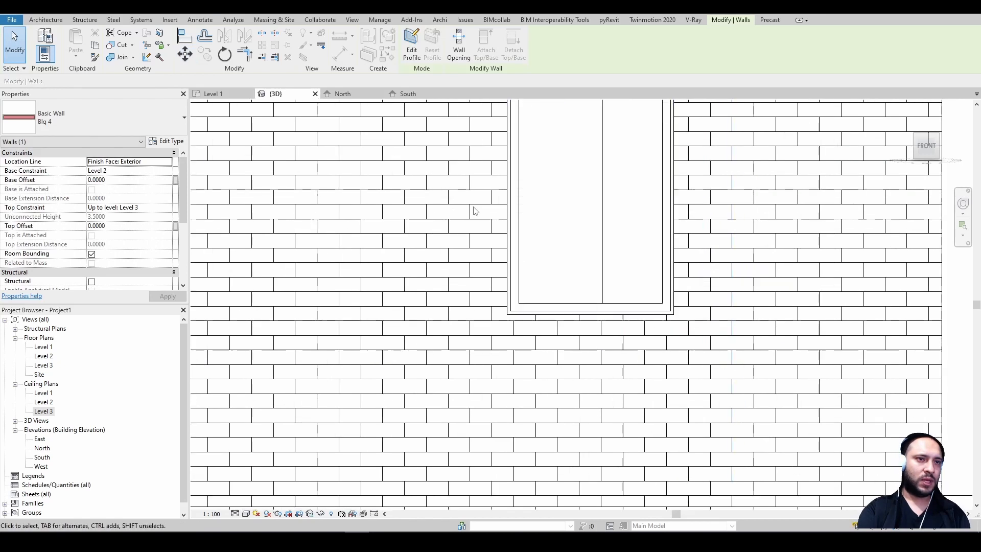
click(182, 53)
scroll(736, 360, up, 2)
click(744, 352)
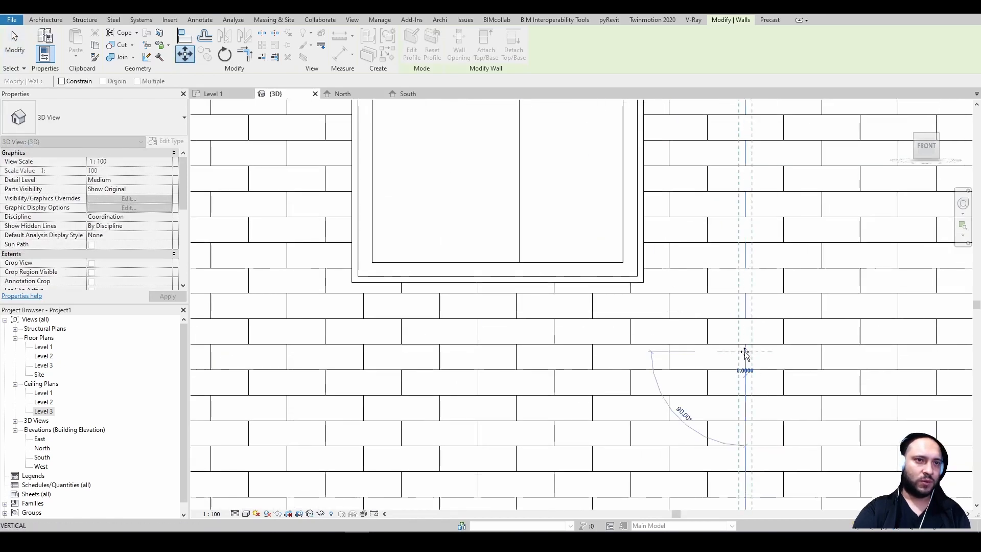
click(729, 353)
scroll(729, 350, down, 3)
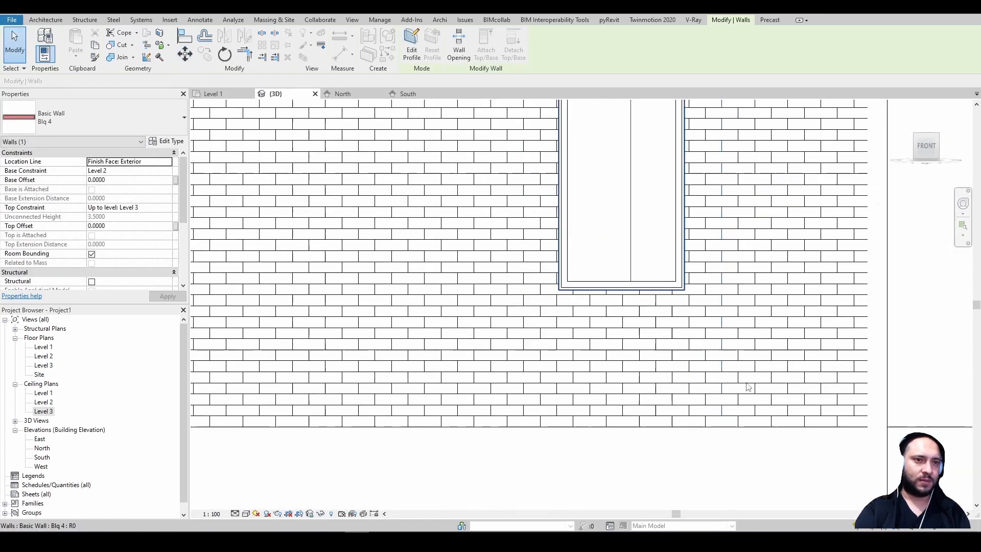
click(878, 377)
scroll(842, 291, down, 1)
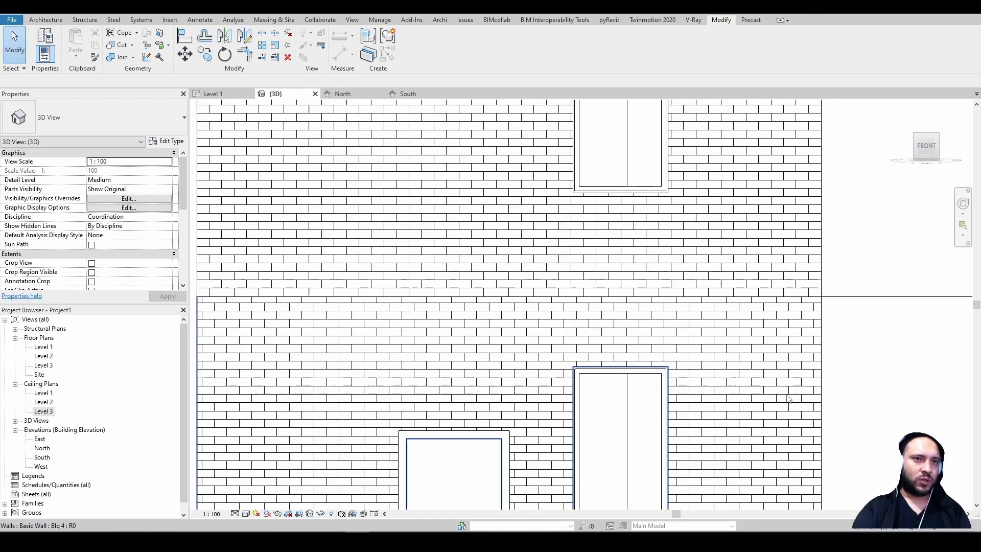
shift+middle_drag(823, 325, 759, 324)
scroll(657, 321, down, 4)
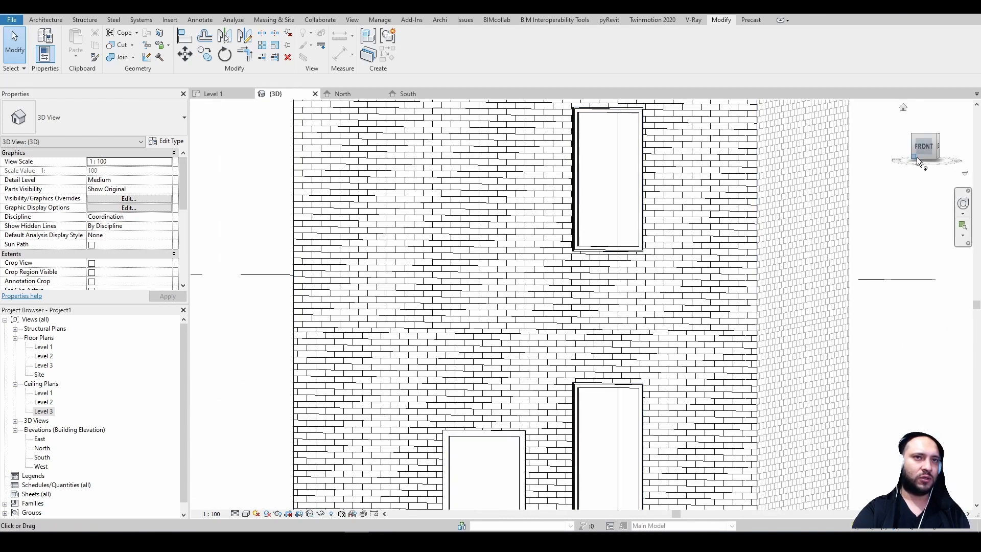
click(691, 300)
scroll(664, 276, down, 3)
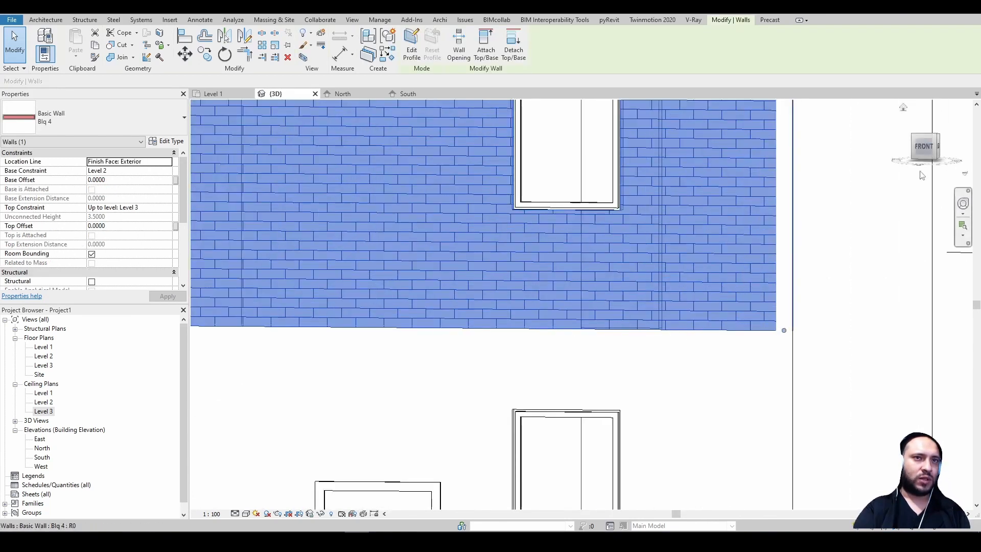
scroll(658, 256, up, 5)
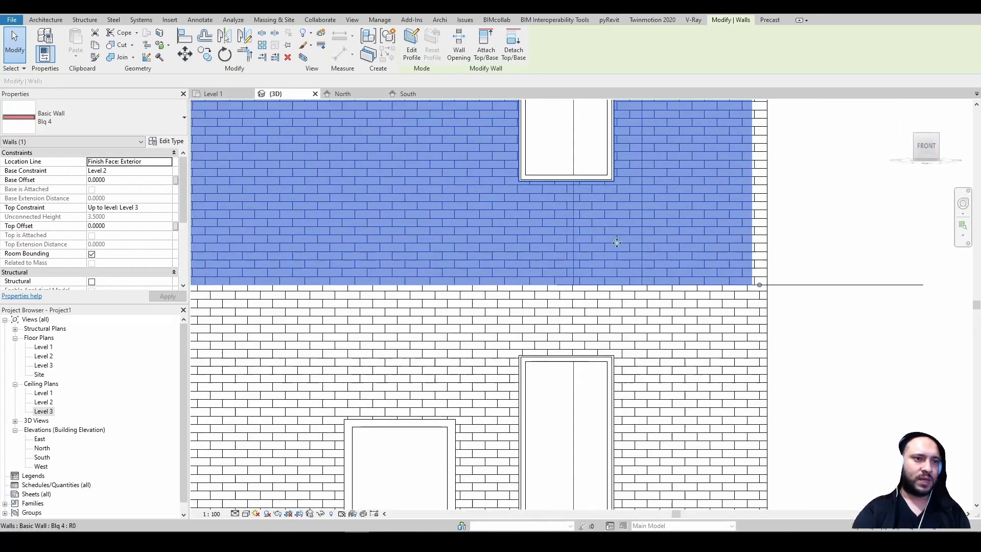
key(Escape)
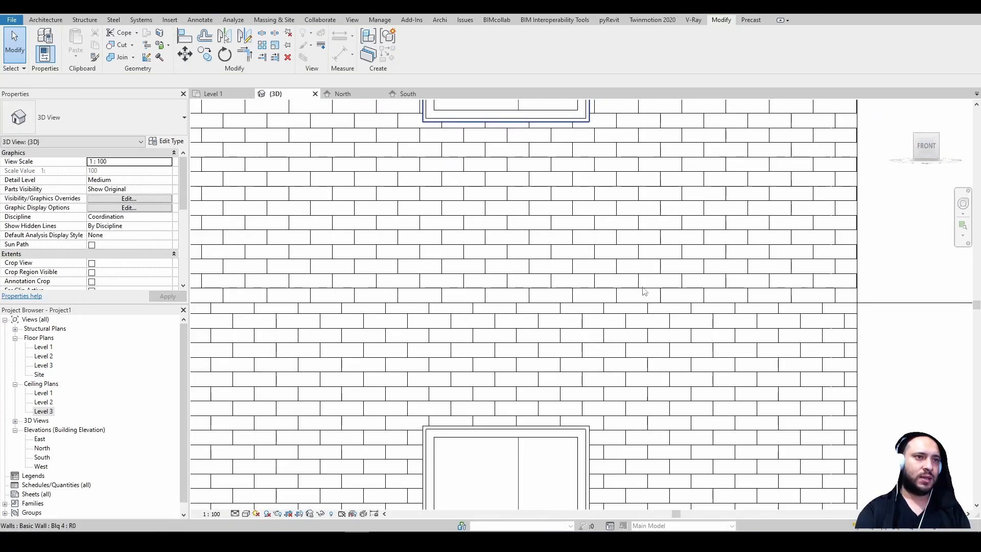
Step: Move a horizontal brick pattern line on the upper front wall so its courses line up with the lower wall's courses
middle_drag(643, 290, 616, 422)
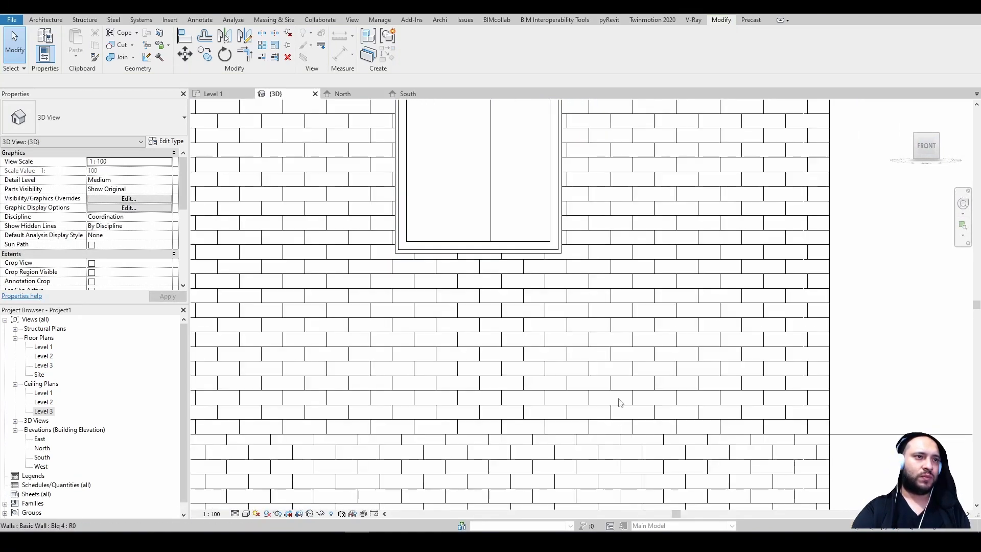
click(623, 337)
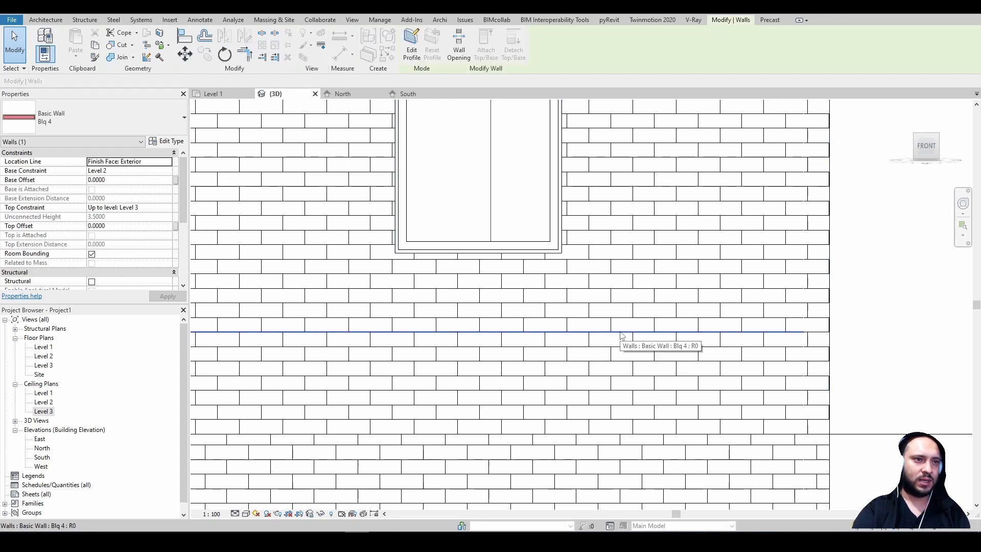
key(m)
key(v)
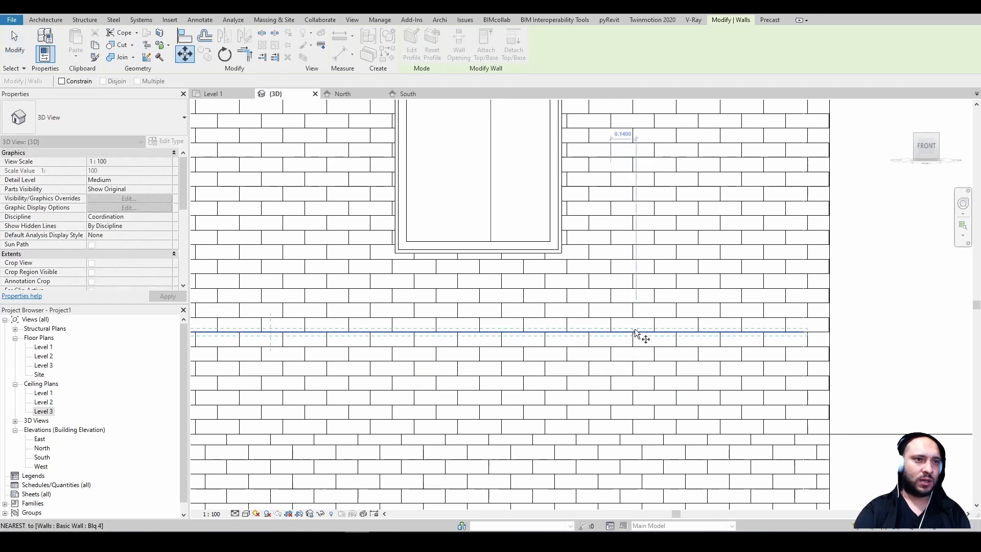
click(633, 335)
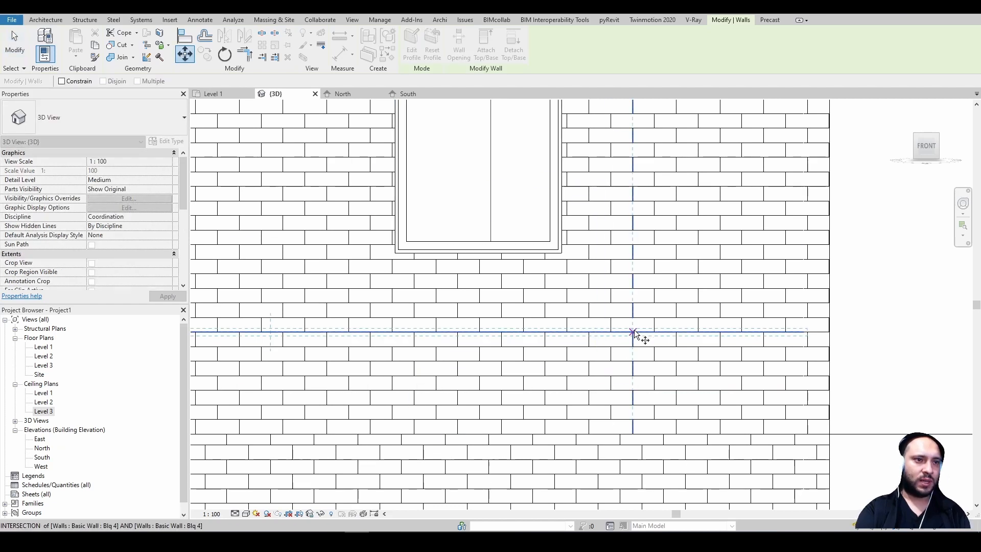
click(637, 461)
Step: Move the upper front wall's brick pattern sideways so its vertical joints meet those of the lower wall, and clear the selection
middle_drag(645, 462, 636, 369)
scroll(636, 368, up, 4)
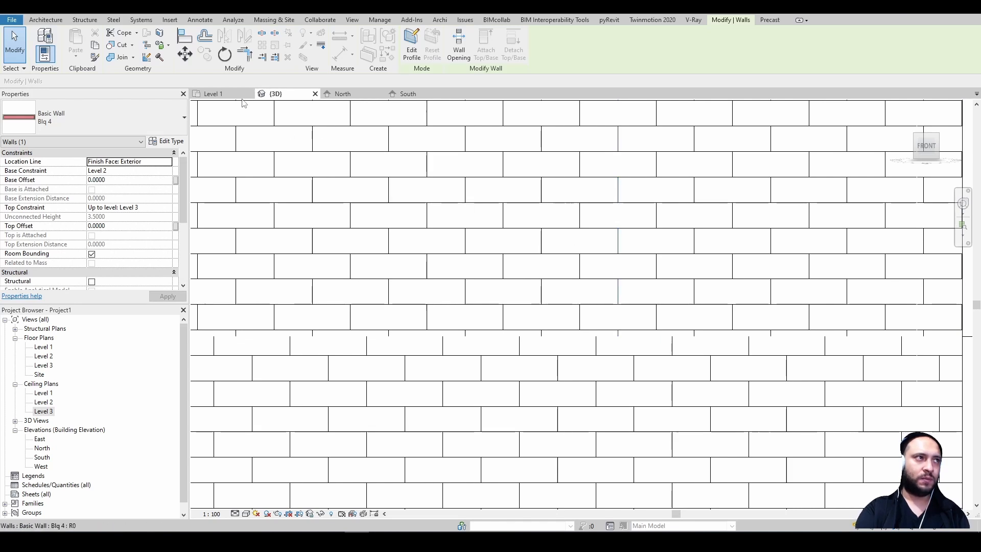
click(186, 54)
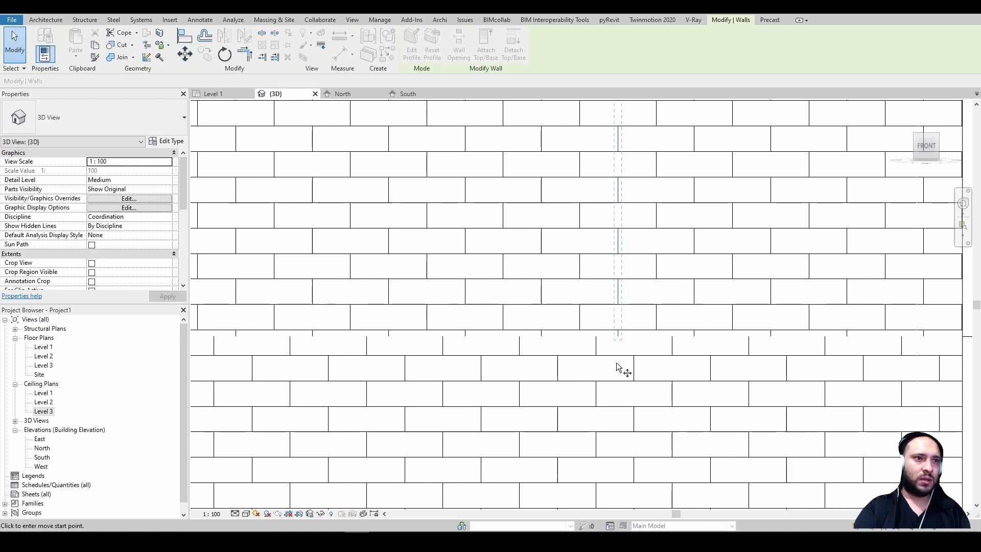
click(618, 336)
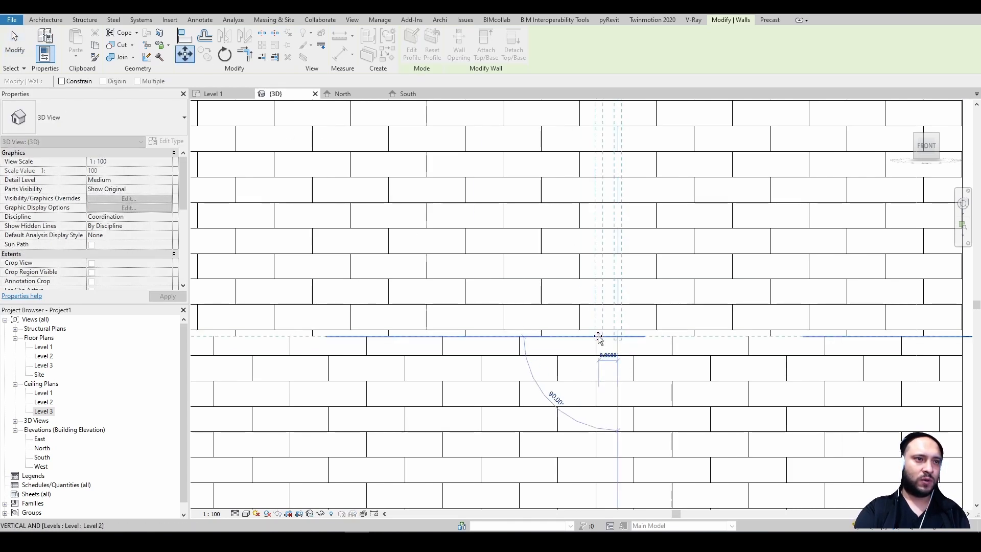
click(597, 339)
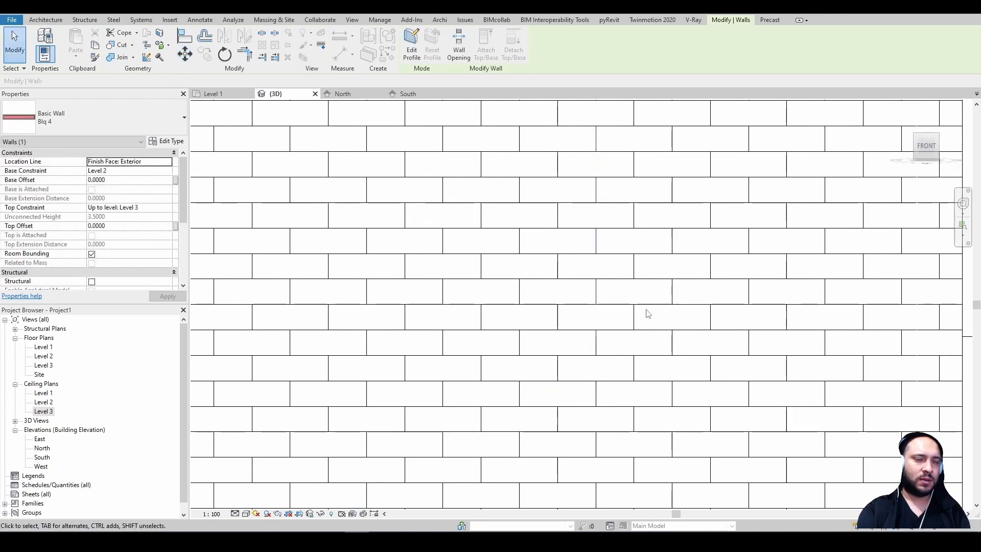
key(Escape)
Step: Examine the brick pattern across both storeys of the front facade and around the sill of the lower window
scroll(647, 313, down, 5)
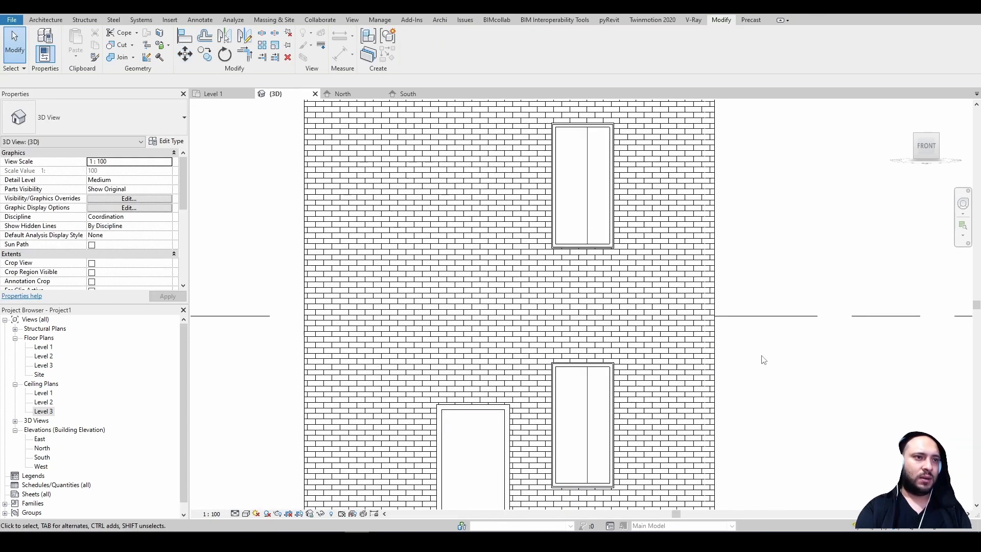
shift+middle_drag(763, 360, 870, 386)
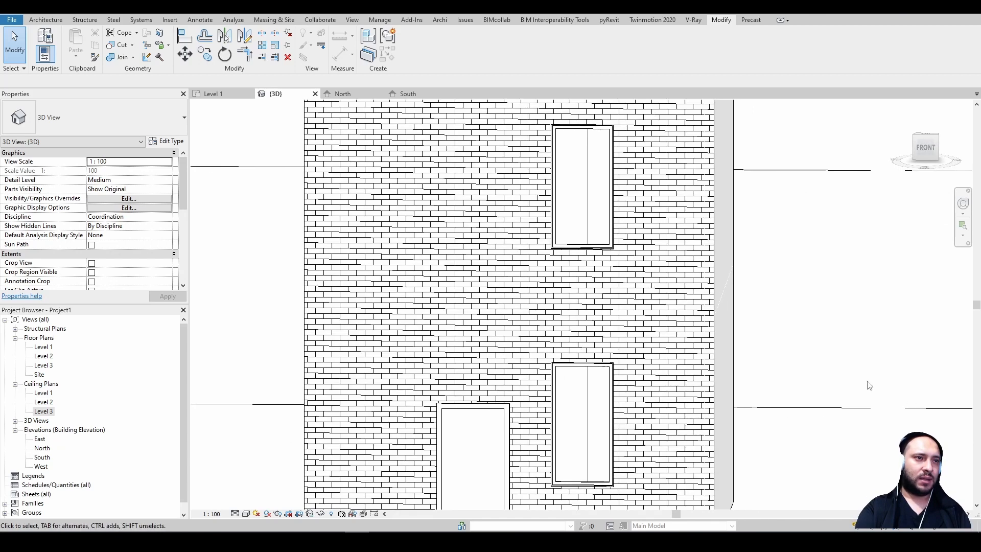
scroll(754, 294, down, 3)
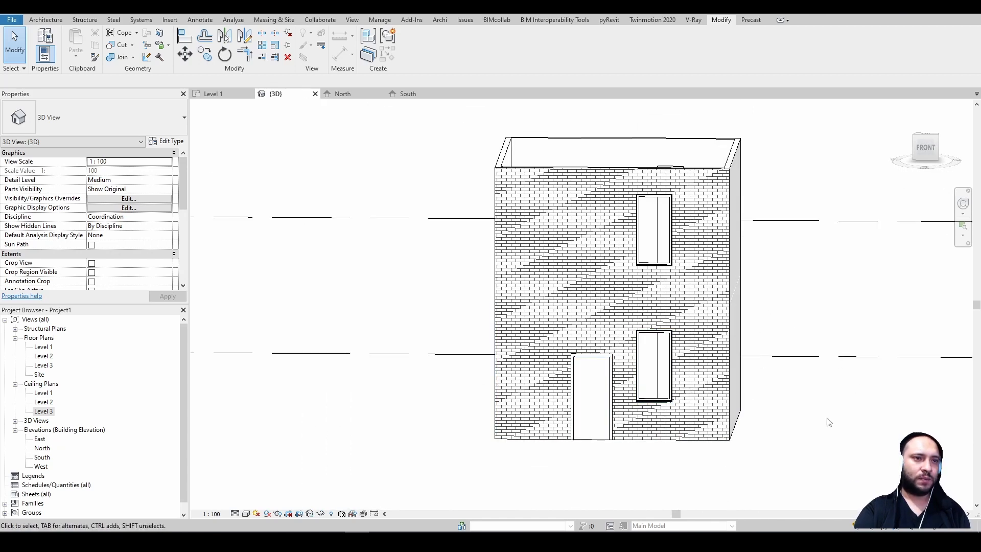
mouse_move(791, 433)
shift+middle_down()
mouse_move(785, 396)
mouse_move(799, 395)
shift+middle_up()
scroll(715, 444, up, 8)
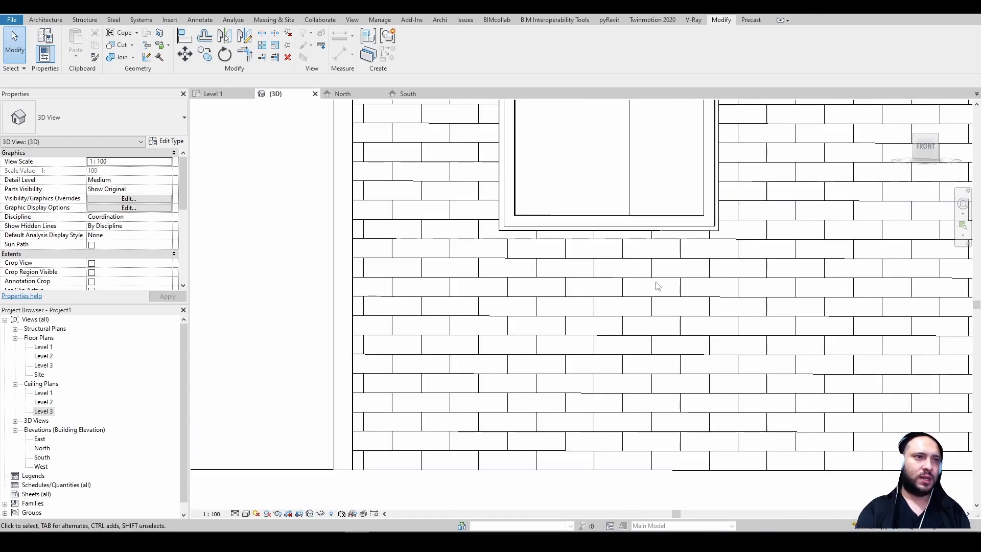
middle_drag(658, 286, 654, 314)
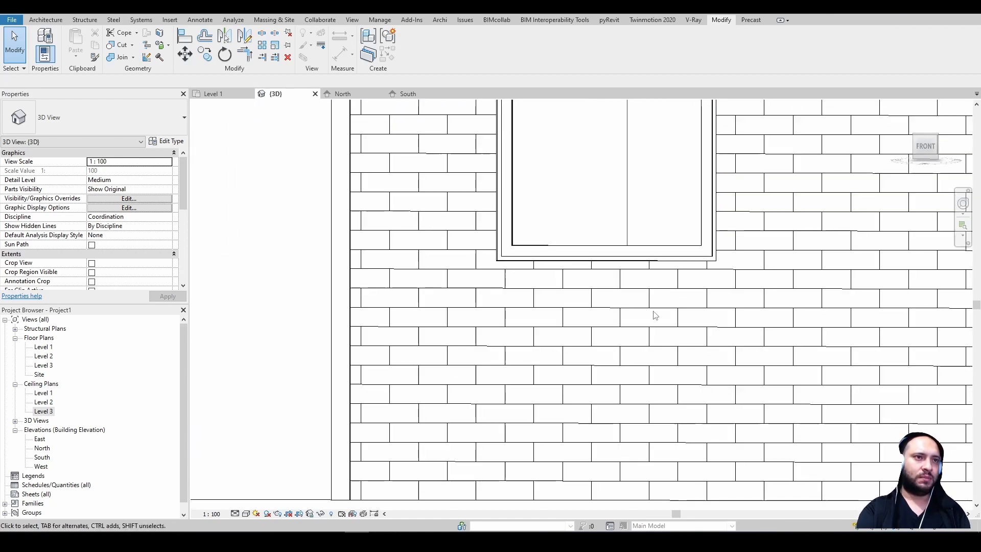
click(681, 258)
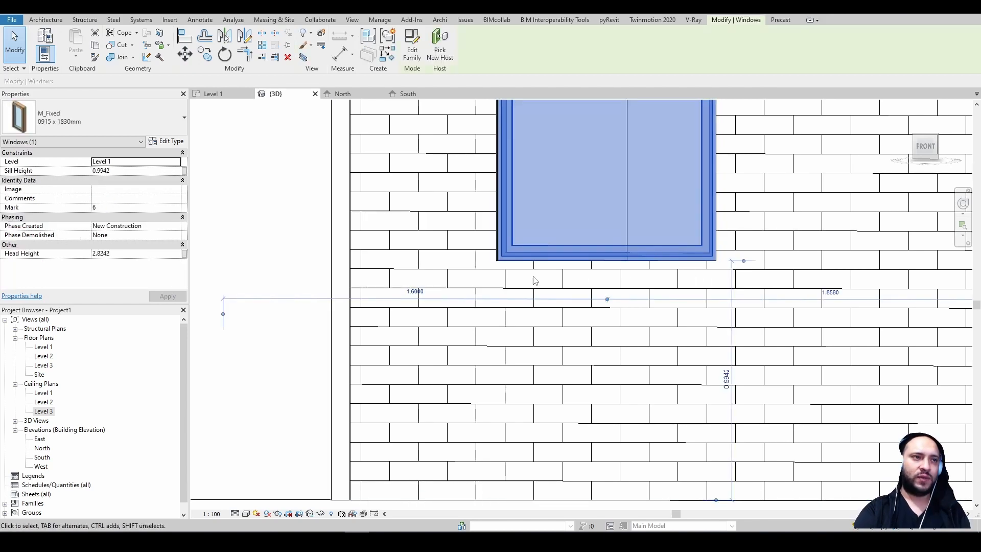
click(570, 275)
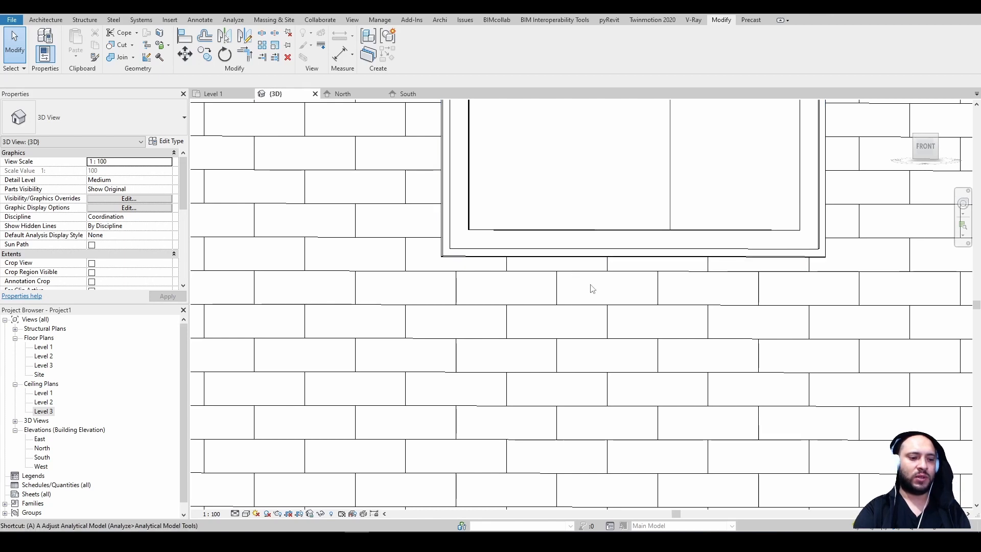
Step: Align the horizontal brick line beneath the lower front window with the bottom face of the window opening, and finish the Align command
key(a)
key(l)
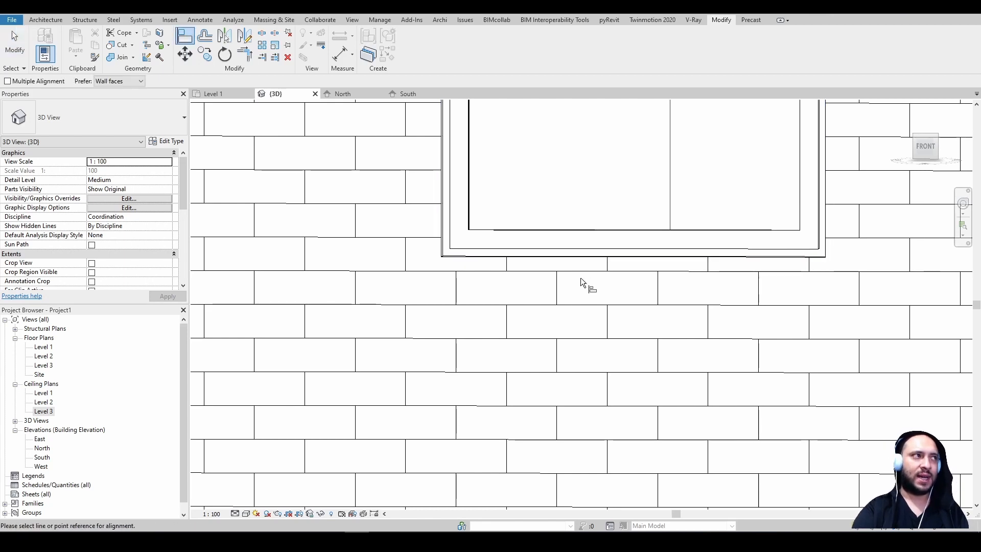
click(14, 44)
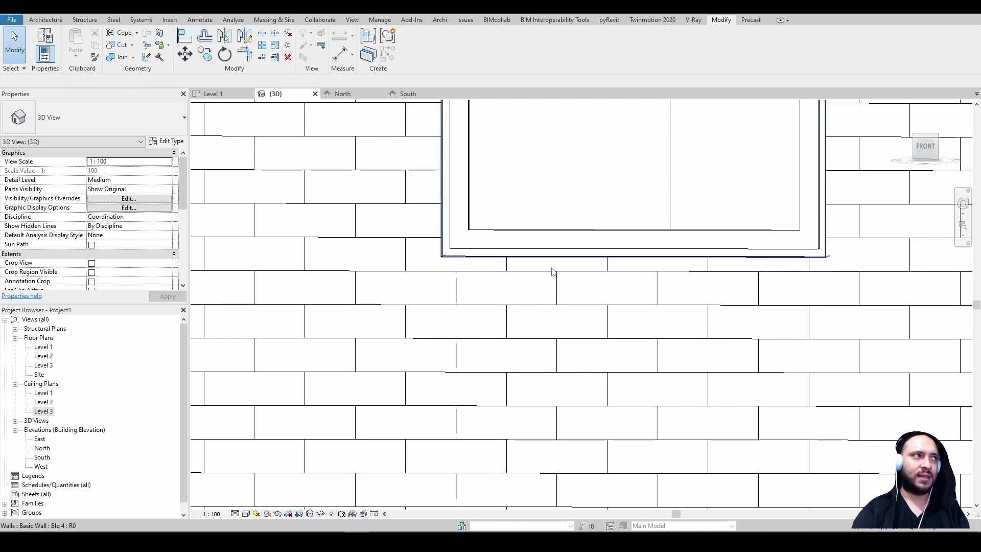
click(181, 34)
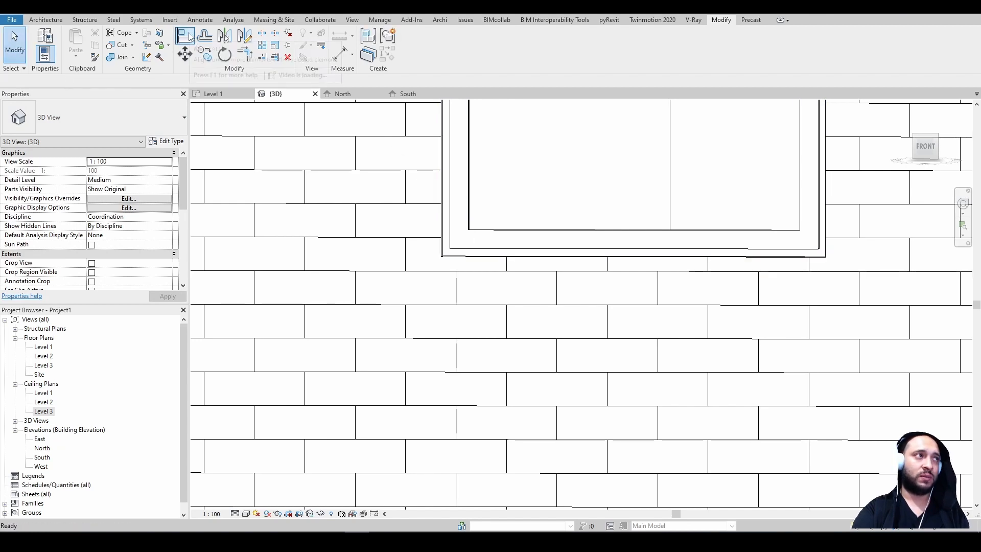
click(185, 36)
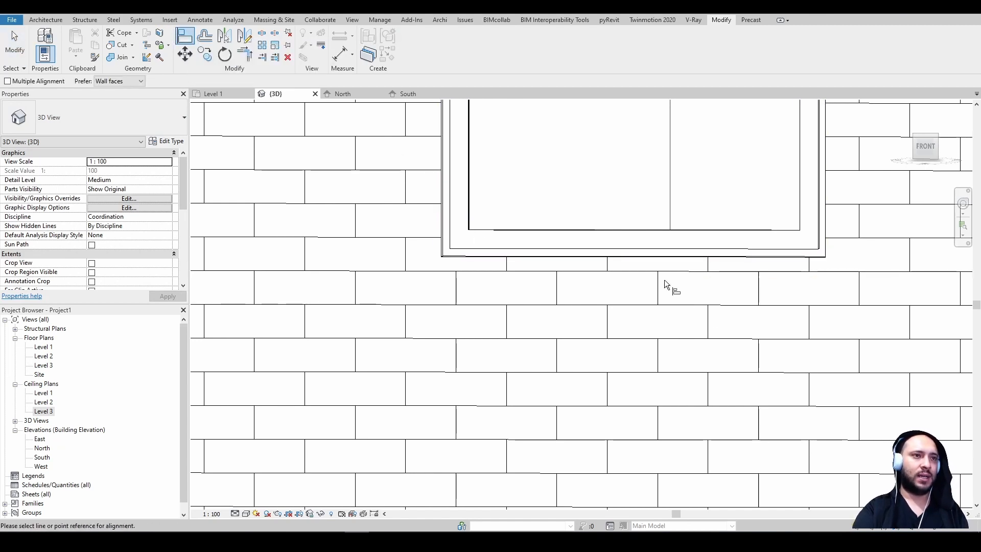
shift+middle_drag(652, 256, 595, 311)
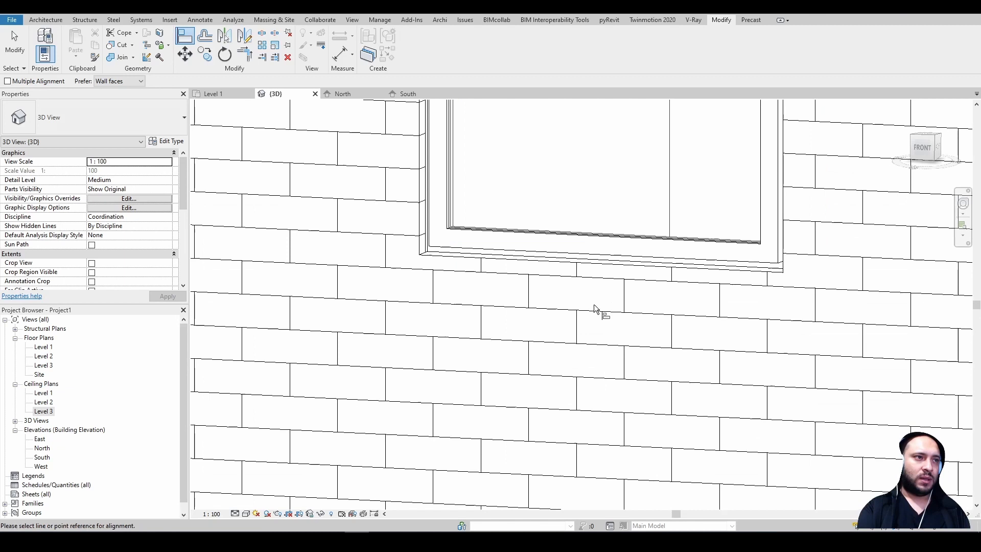
click(544, 263)
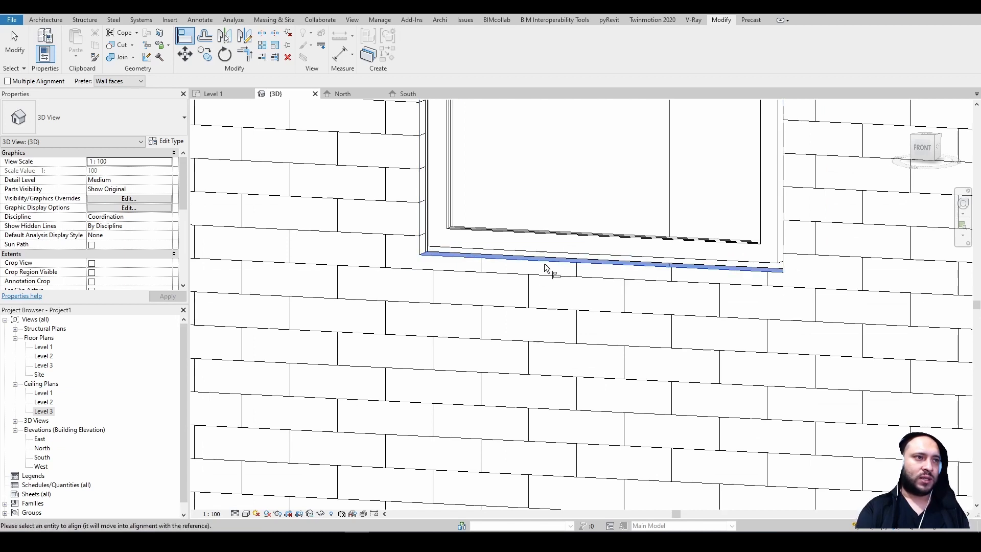
click(541, 277)
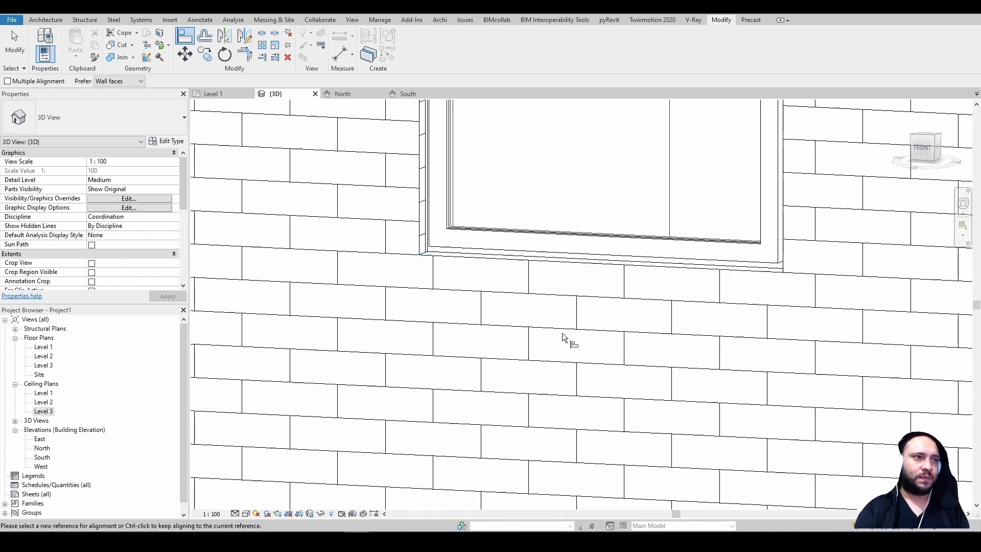
key(Escape)
key(Escape)
Step: Undo the brick pattern alignment at the bottom of the lower front window
scroll(634, 320, down, 2)
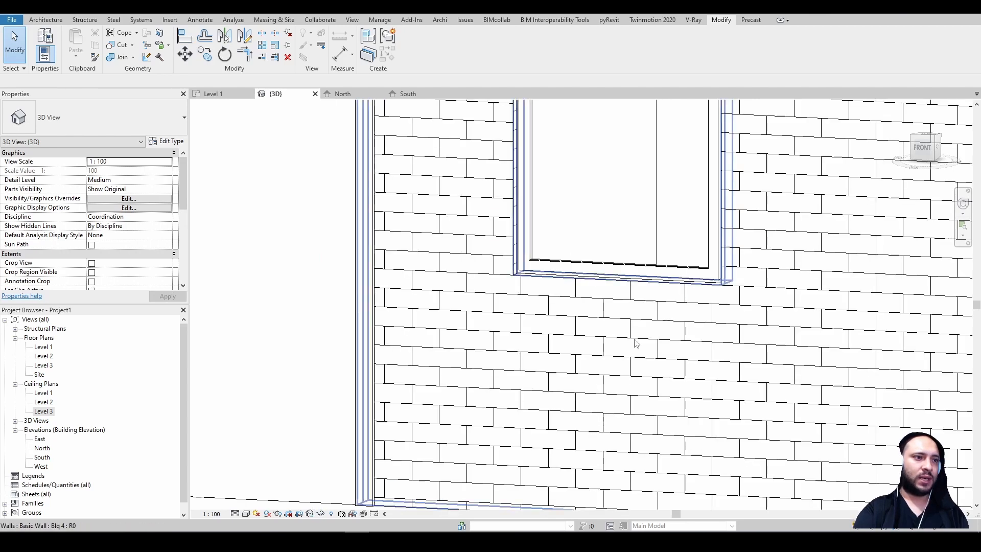
scroll(636, 344, down, 2)
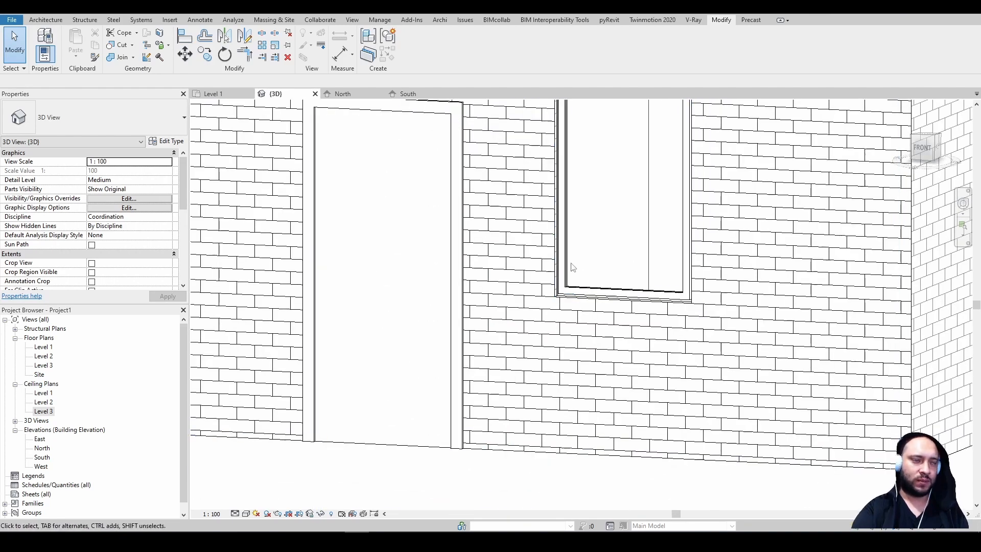
scroll(589, 477, down, 2)
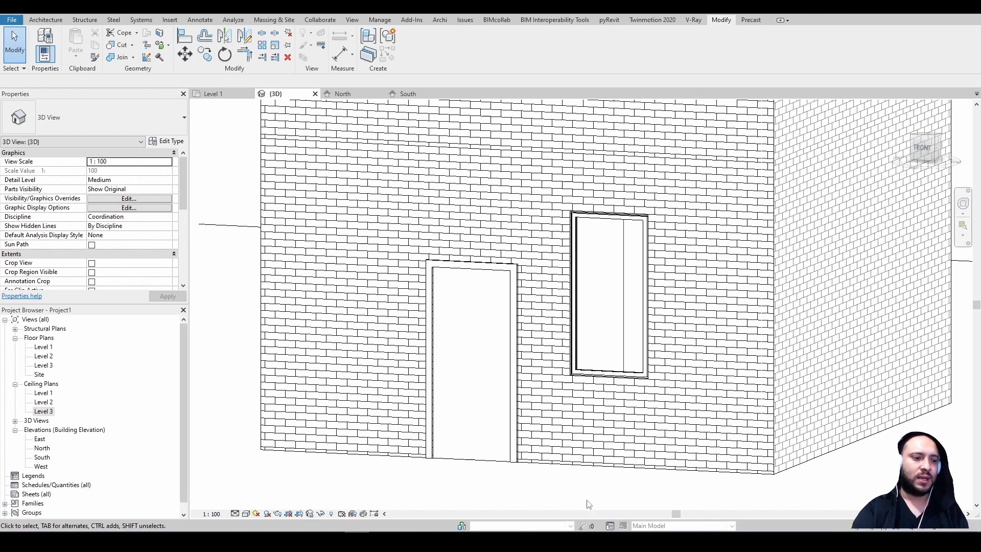
scroll(589, 497, up, 5)
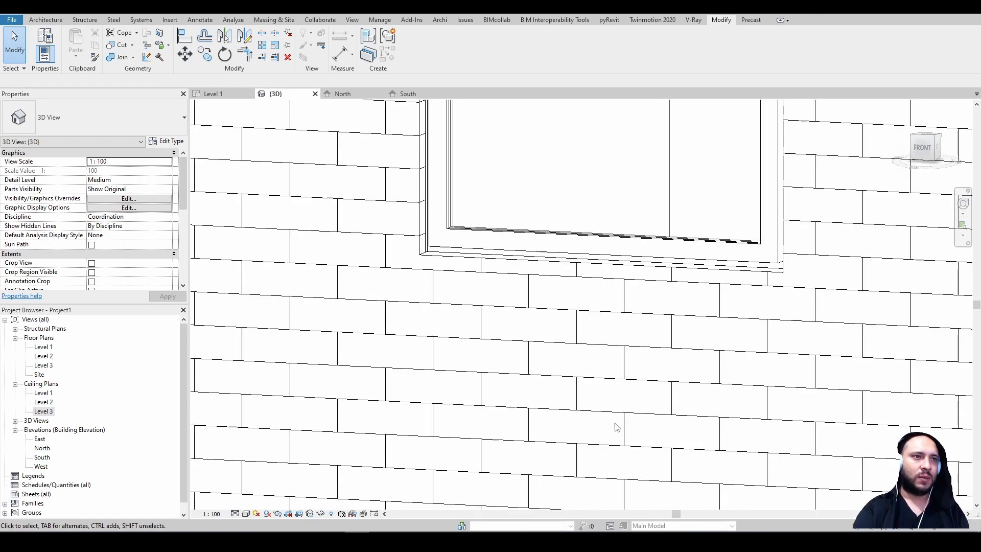
scroll(673, 287, down, 3)
shift+middle_drag(672, 286, 729, 281)
scroll(686, 324, up, 4)
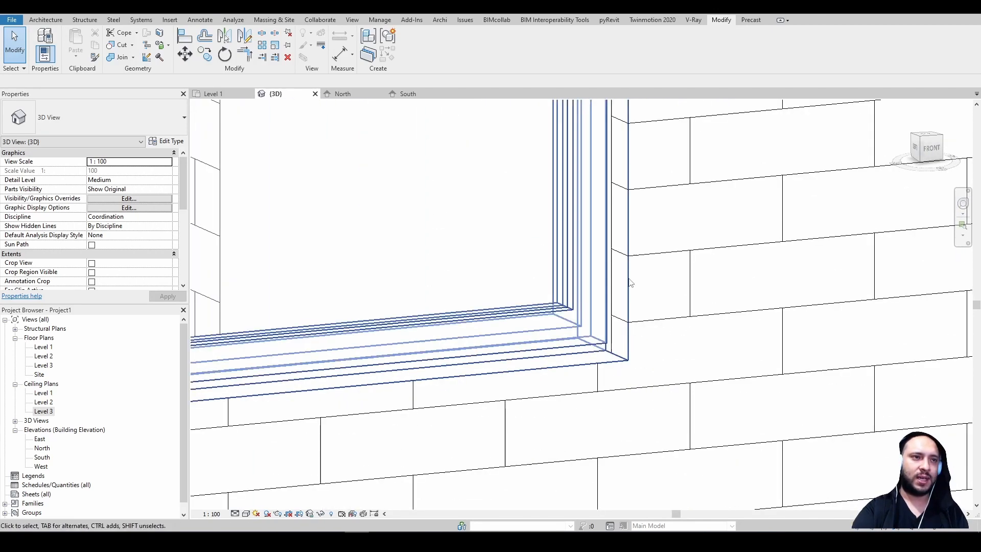
scroll(653, 327, up, 1)
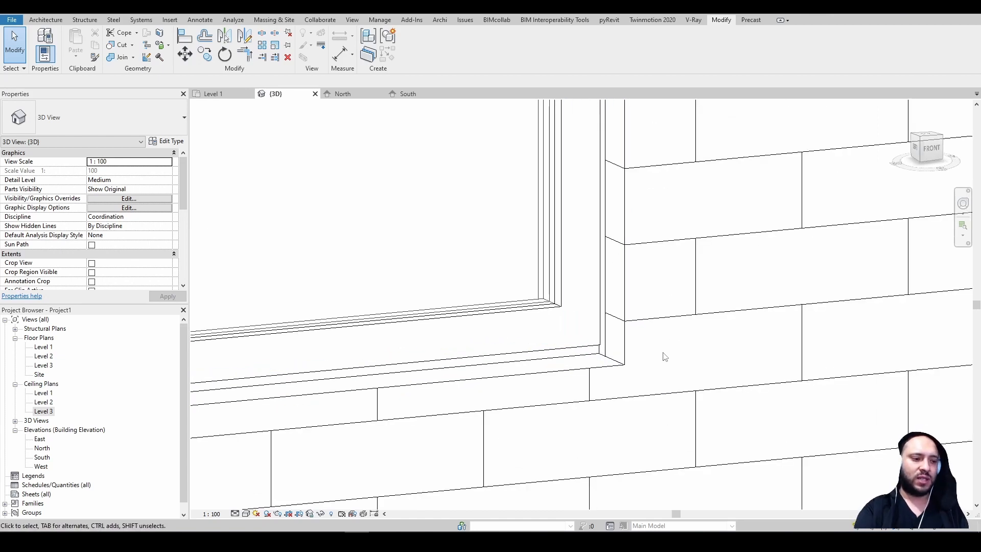
key(a)
key(l)
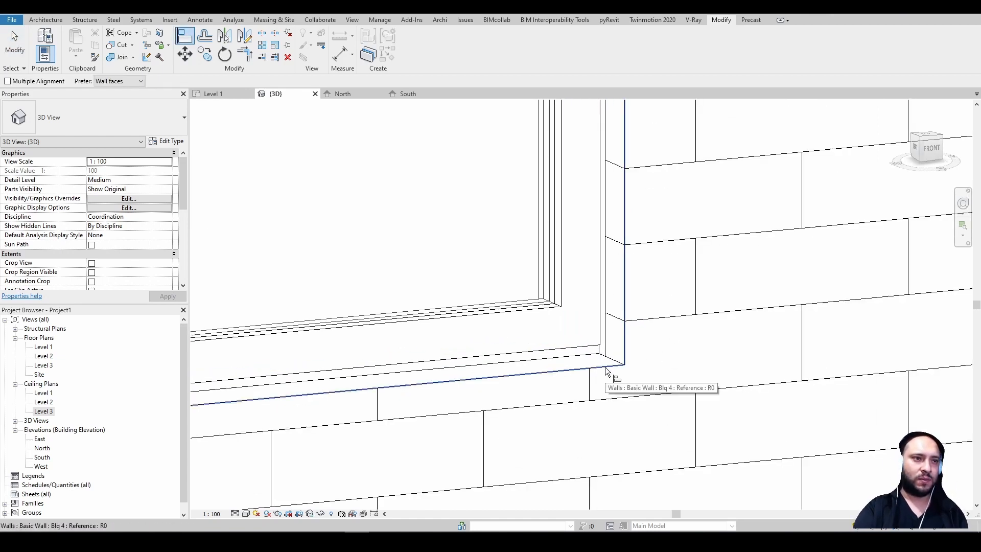
click(618, 397)
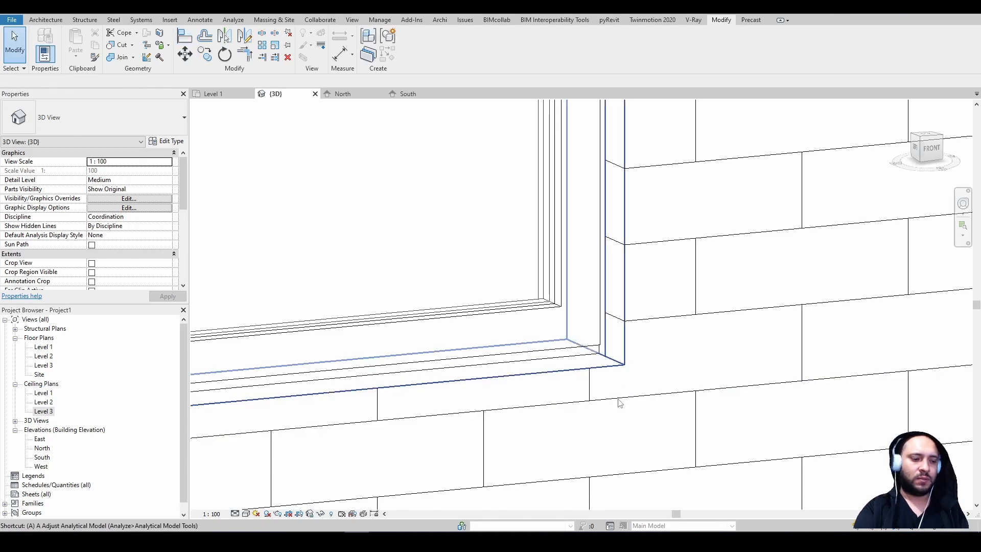
key(Escape)
key(a)
key(l)
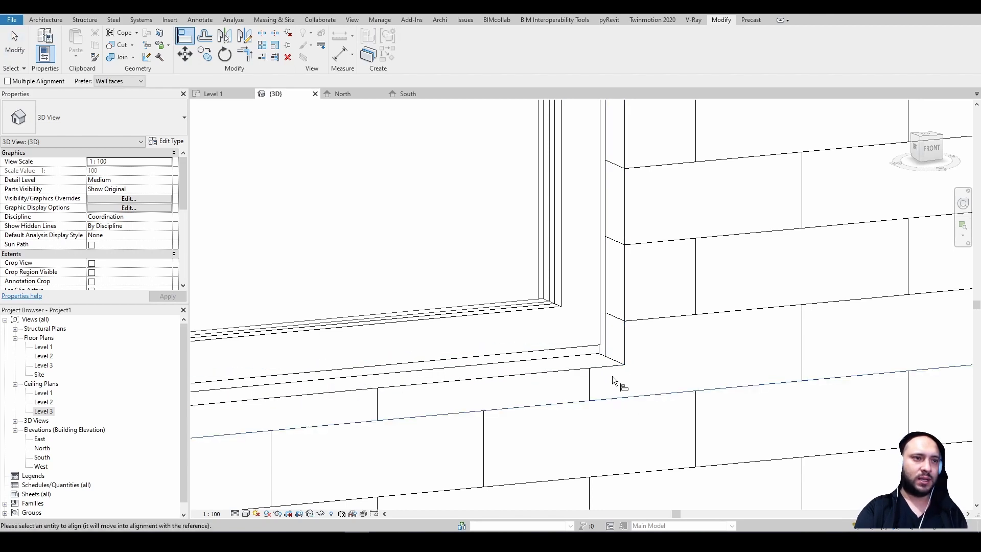
key(Escape)
Step: Align the horizontal brick line beneath the lower front window with the bottom edge of the window opening
key(l)
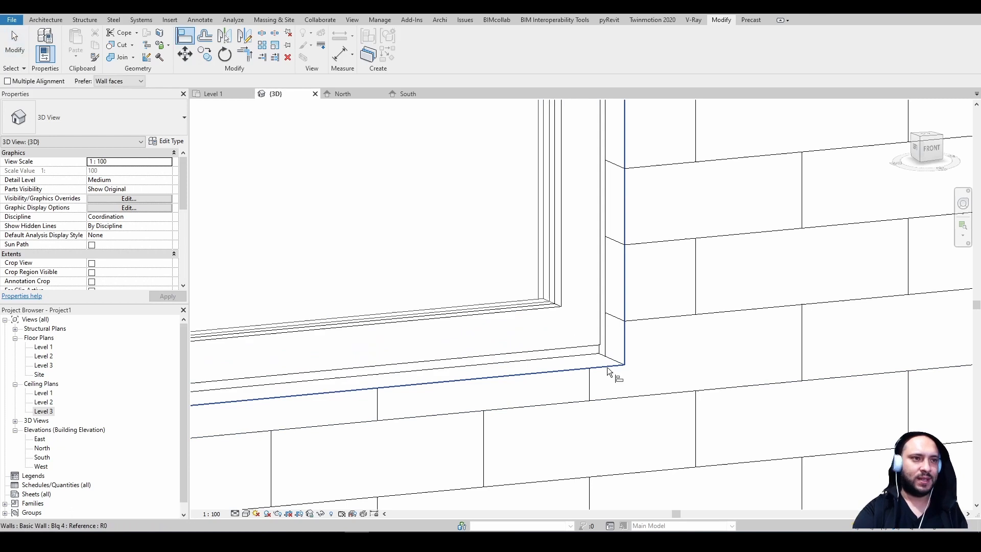
click(608, 368)
click(626, 397)
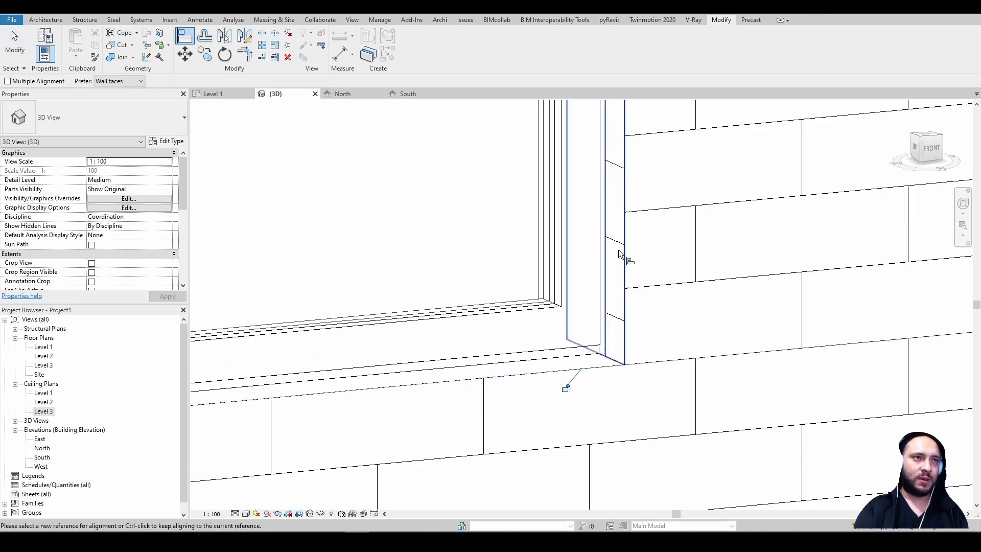
Step: Try to align the brick joint on the lower window's side reveal with the front wall's horizontal joint, and undo the pattern alignments
click(649, 290)
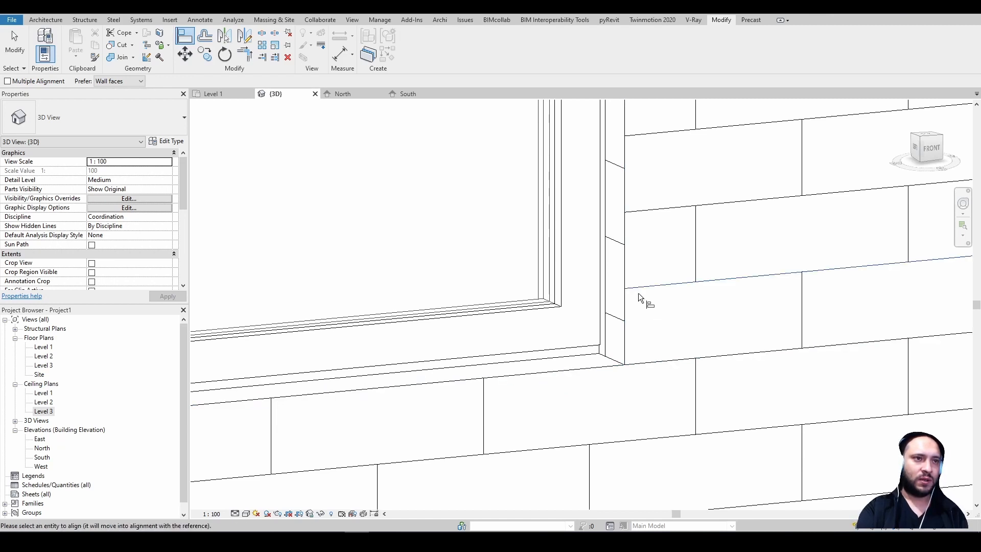
click(616, 321)
key(Escape)
key(Escape)
scroll(771, 335, down, 3)
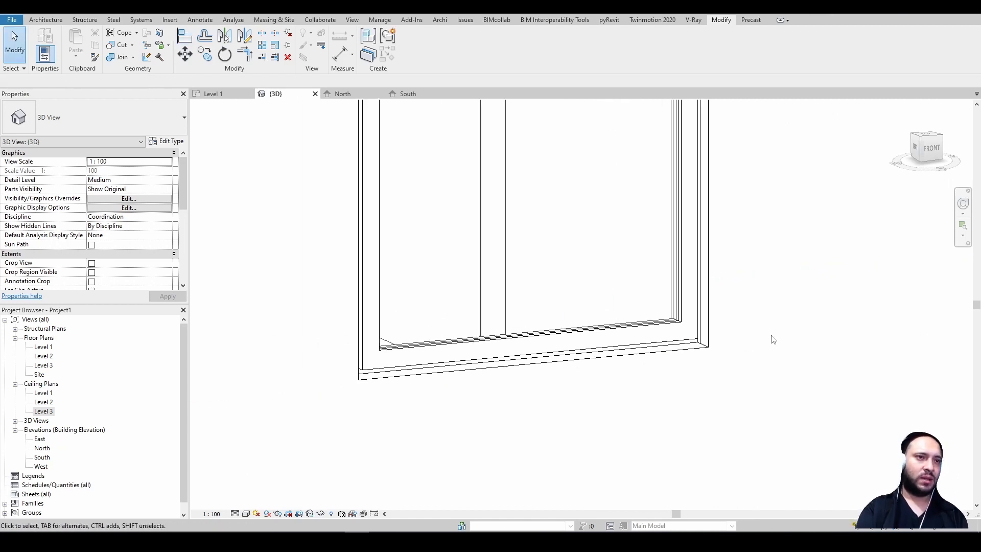
scroll(772, 337, down, 3)
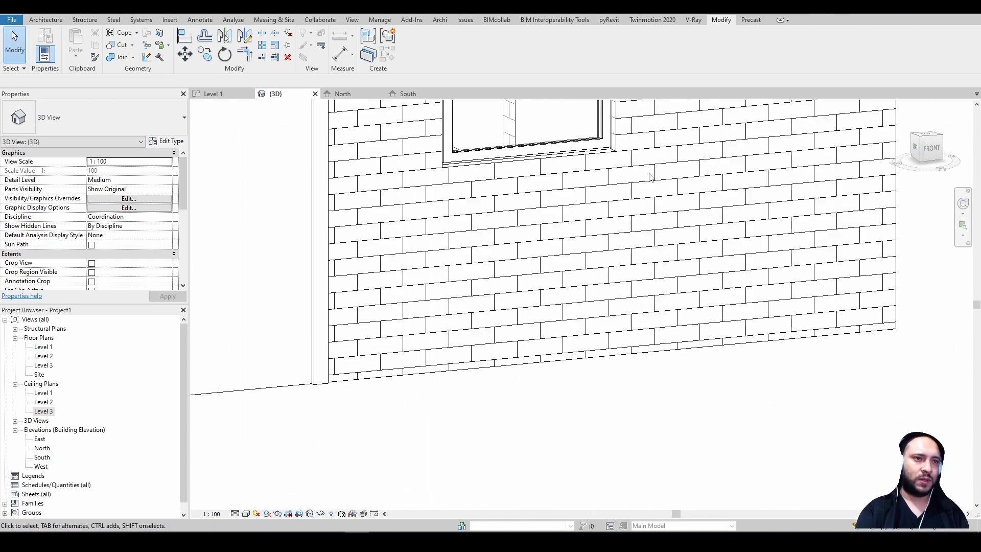
scroll(684, 350, up, 6)
scroll(682, 352, down, 7)
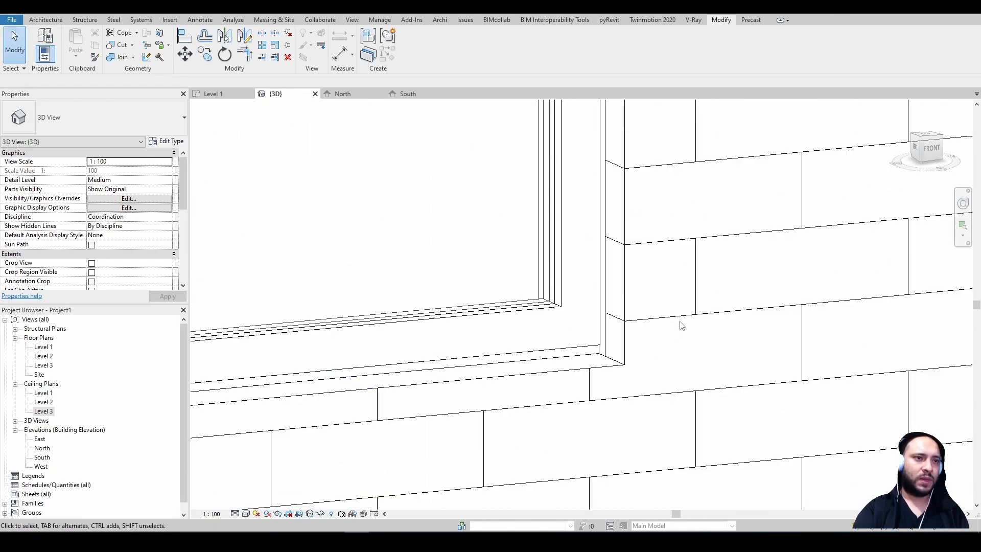
Step: Examine the brick pattern on the front and side facades across both storeys
shift+middle_drag(766, 385, 700, 395)
middle_drag(843, 376, 782, 509)
scroll(721, 335, down, 3)
shift+middle_drag(726, 338, 573, 344)
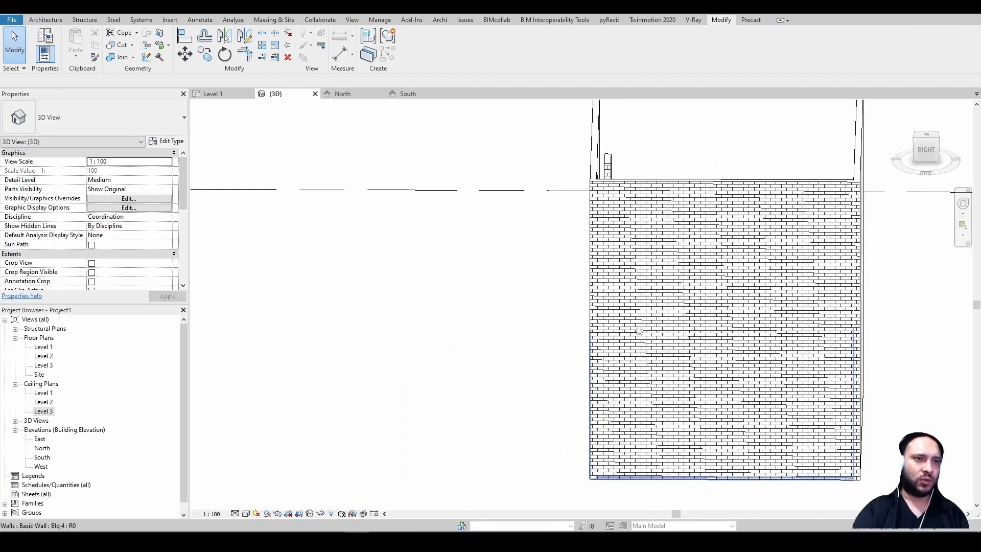
shift+middle_drag(638, 337, 727, 367)
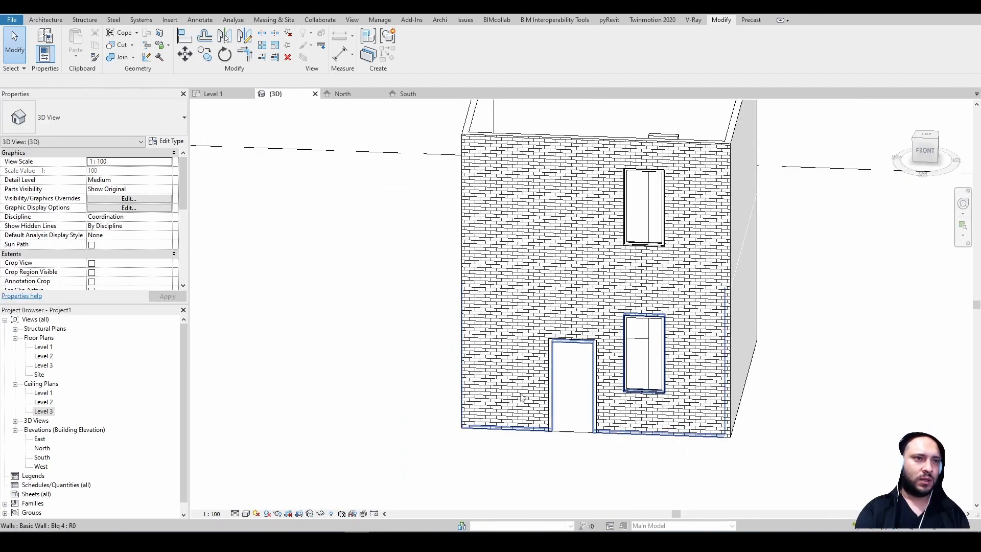
mouse_move(521, 393)
shift+middle_down()
mouse_move(688, 376)
mouse_move(745, 341)
mouse_move(642, 377)
shift+middle_up()
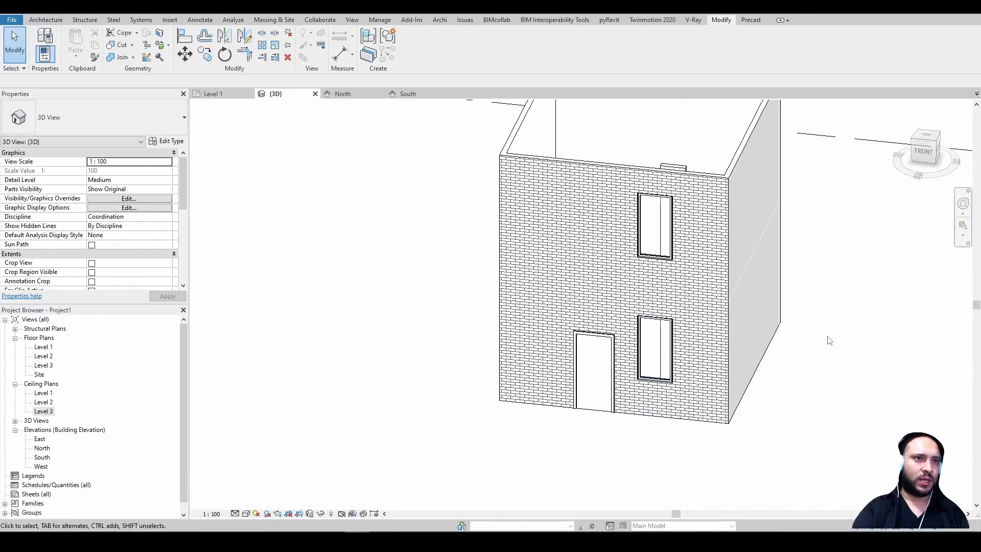
shift+middle_drag(828, 339, 766, 353)
scroll(667, 410, up, 3)
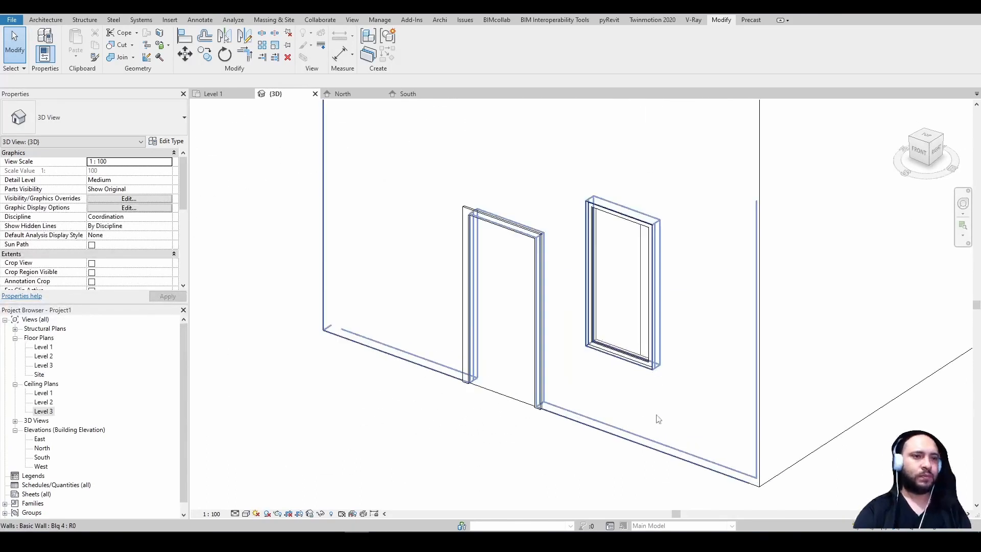
Step: Delete the door from the lower front wall
shift+middle_drag(657, 419, 762, 432)
click(510, 385)
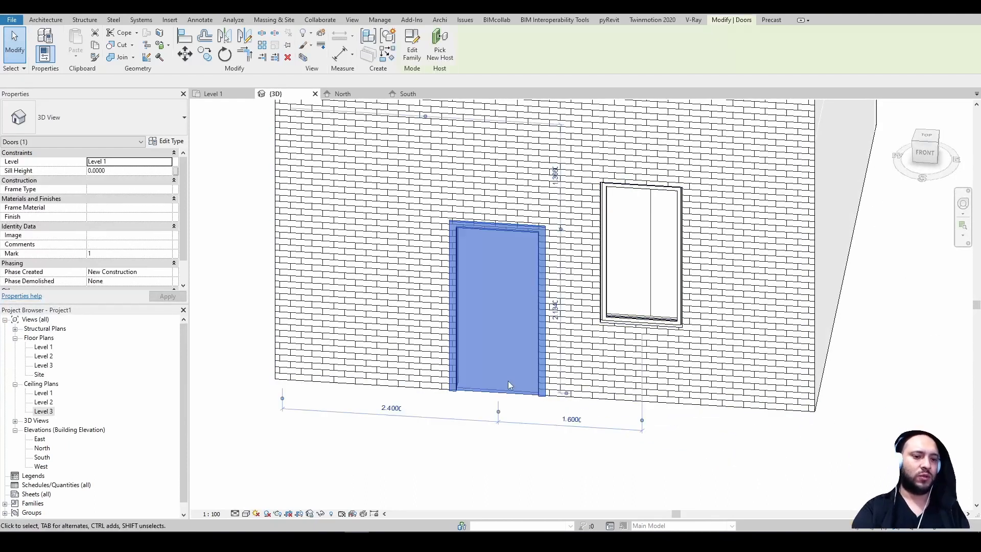
key(Delete)
Step: Edit the lower front wall's profile to cut a circular opening of 1.2 m radius beside the window, and finish the sketch
scroll(734, 417, down, 2)
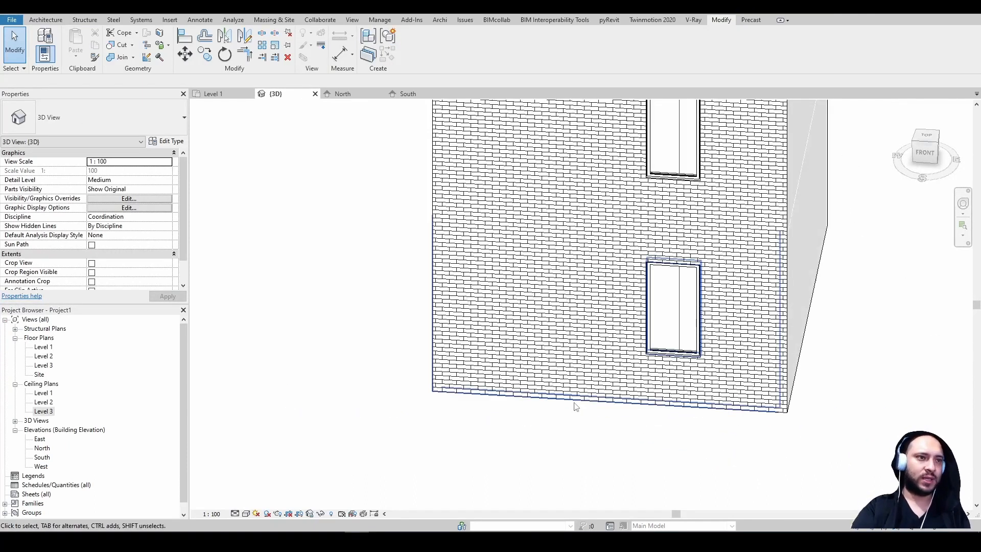
click(576, 402)
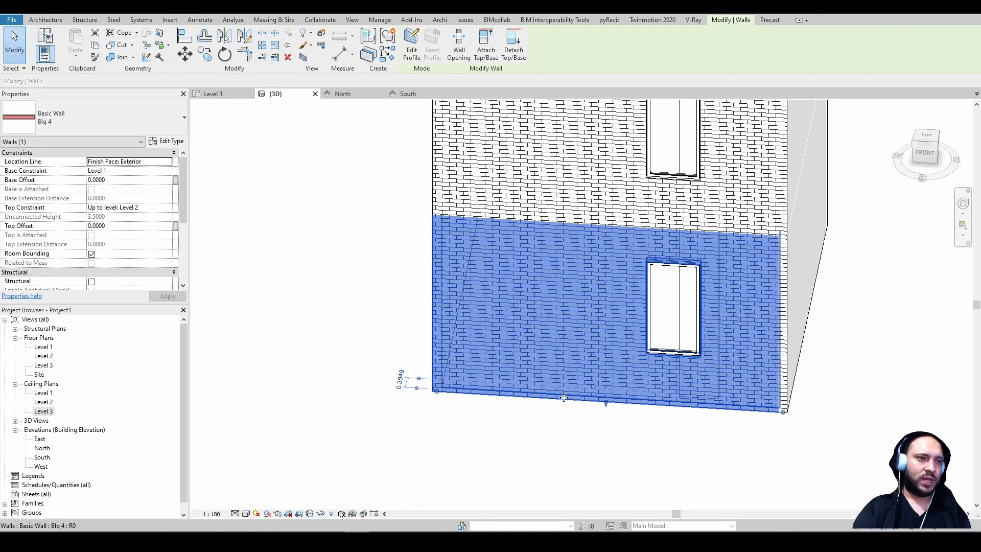
double_click(564, 397)
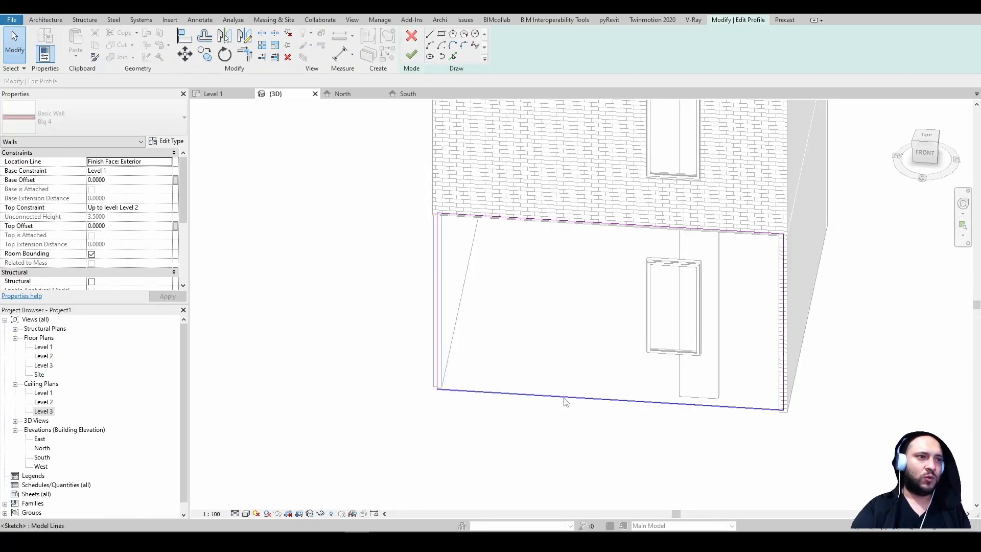
click(475, 33)
click(535, 306)
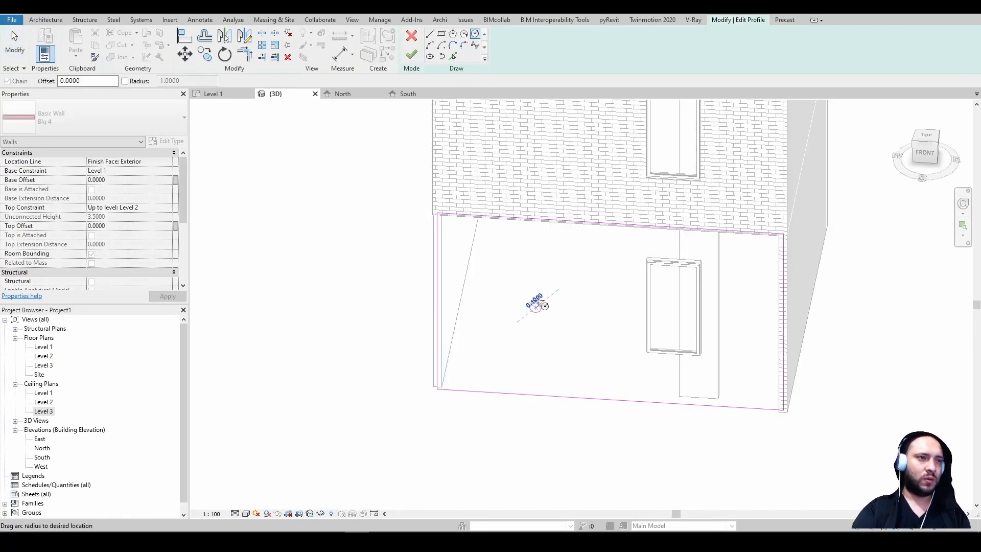
click(558, 253)
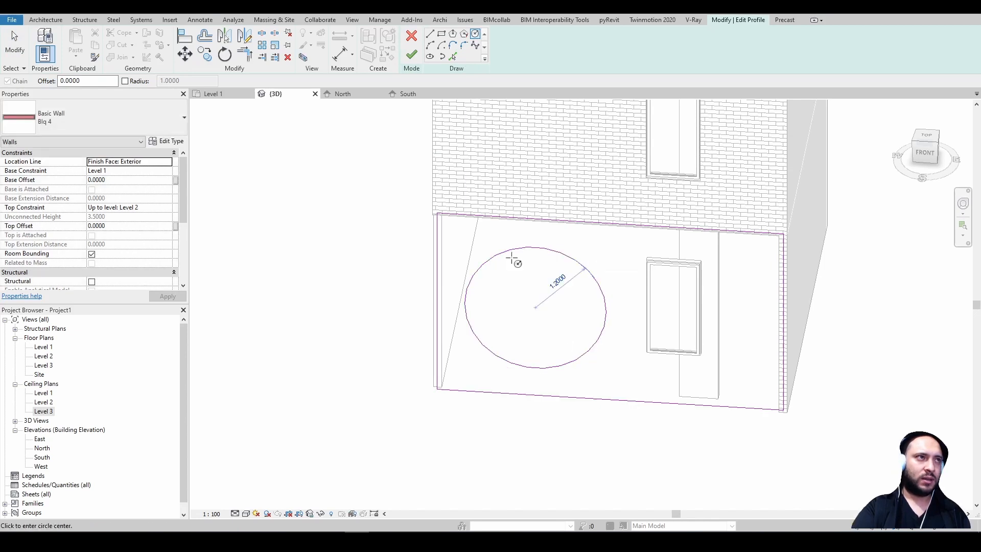
click(411, 54)
click(659, 406)
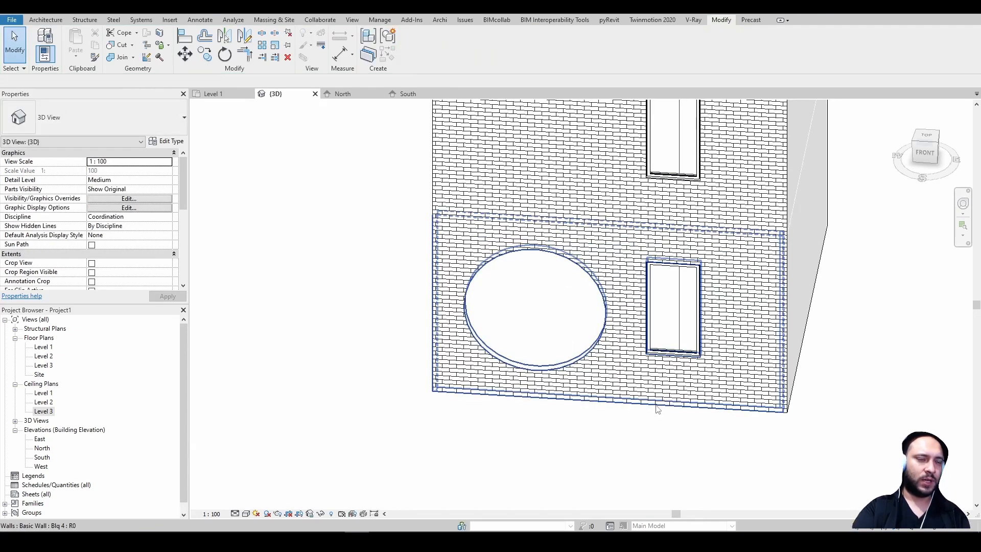
Step: Create a similar Blq 4 wall about 4.4 m long in front of the lower facade, from Level 1 up to Level 2
scroll(642, 361, down, 2)
click(641, 361)
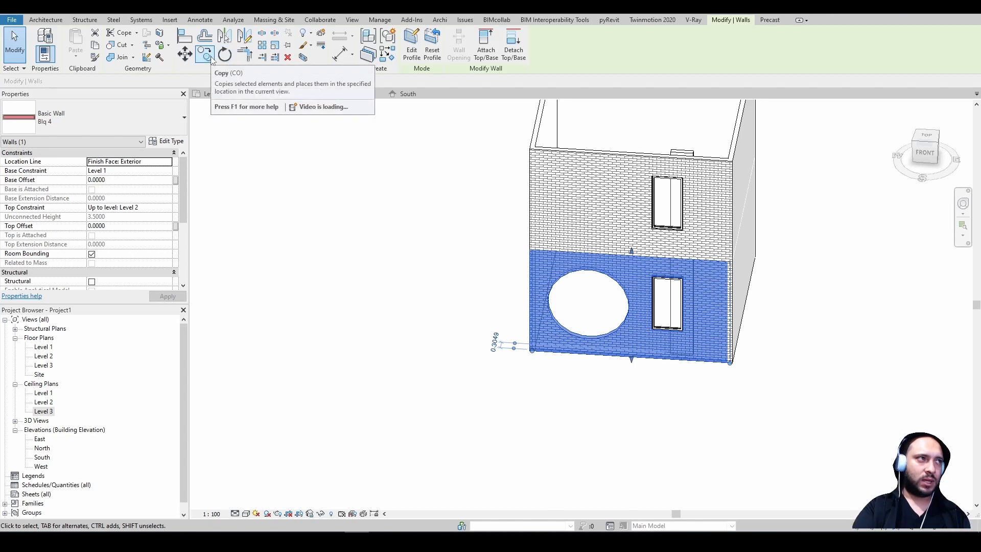
right_click(609, 361)
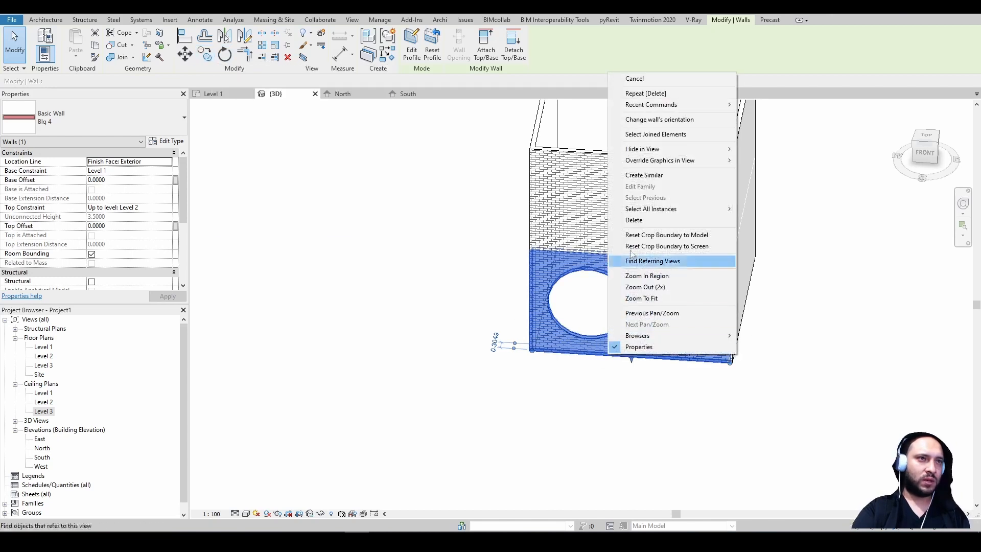
click(643, 175)
scroll(607, 308, up, 5)
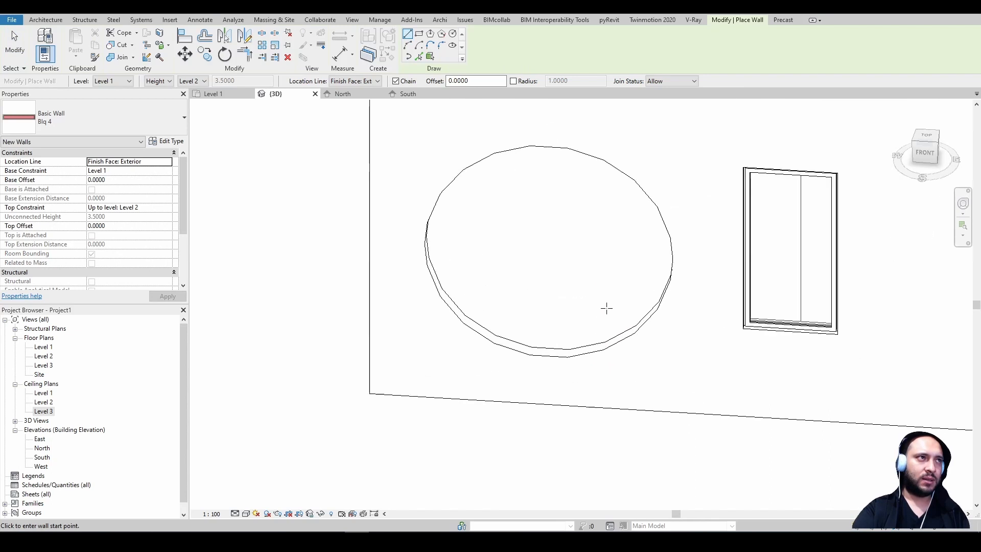
scroll(616, 320, down, 3)
click(496, 397)
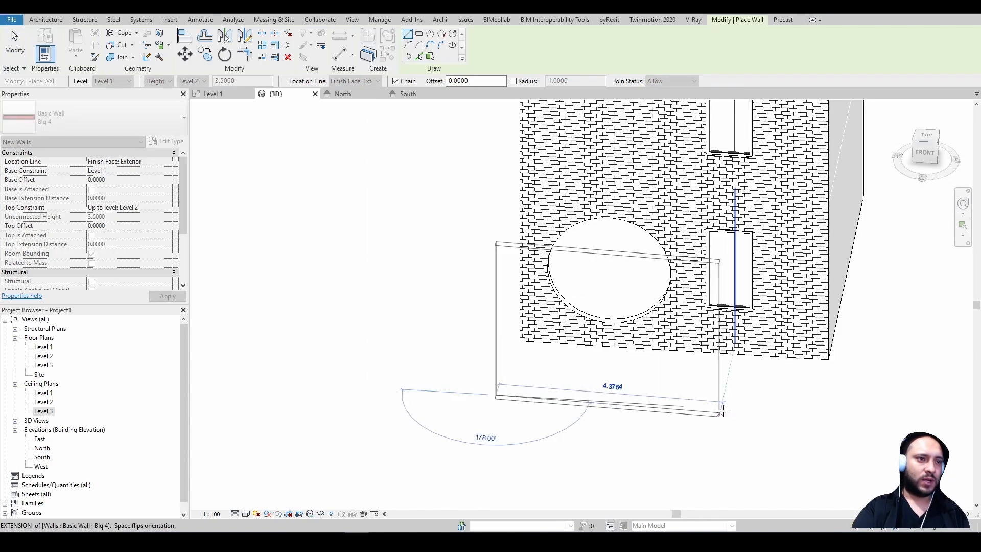
click(723, 410)
key(Escape)
key(Escape)
Step: Edit the new wall's profile by tracing the facade's circular opening and deleting the rectangular outline, and finish the sketch
double_click(704, 410)
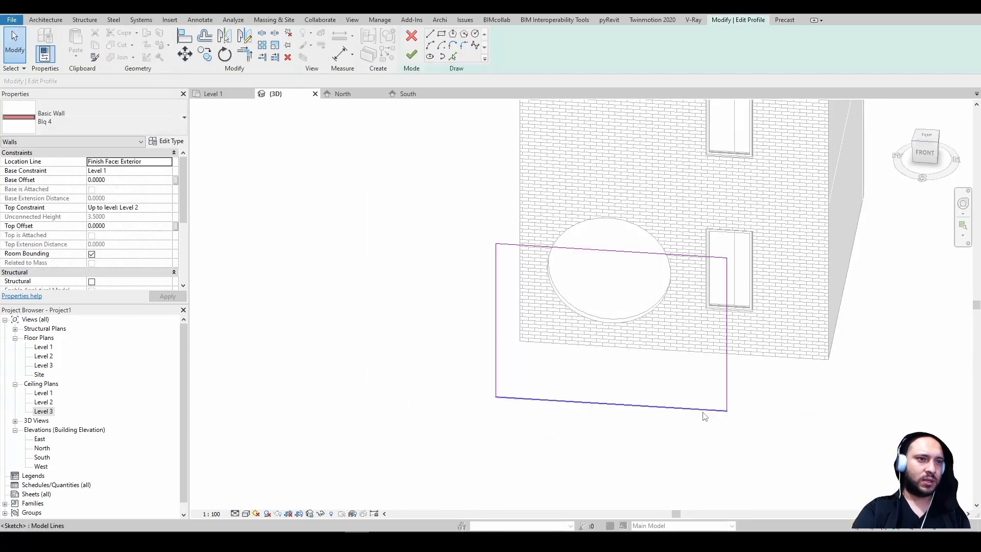
click(452, 56)
scroll(588, 317, up, 6)
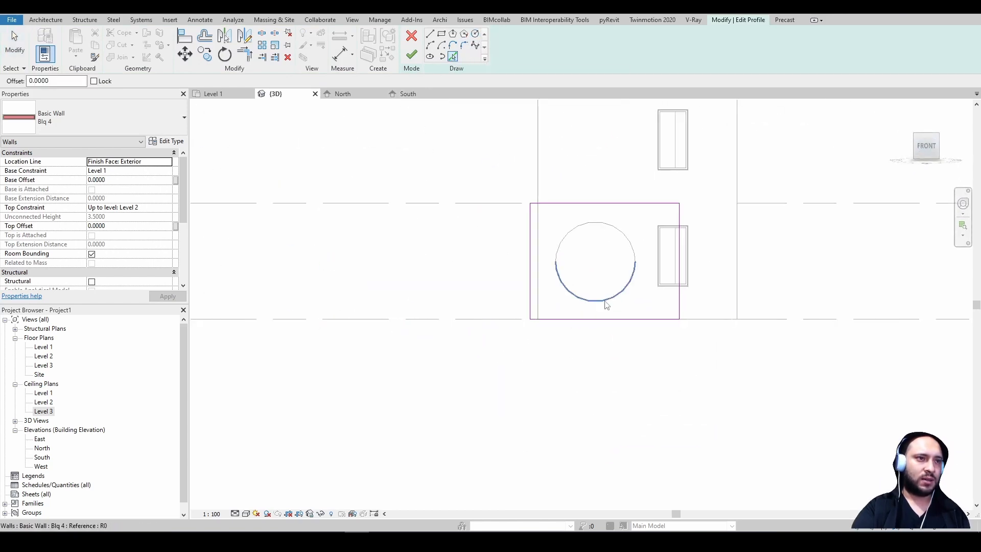
click(614, 300)
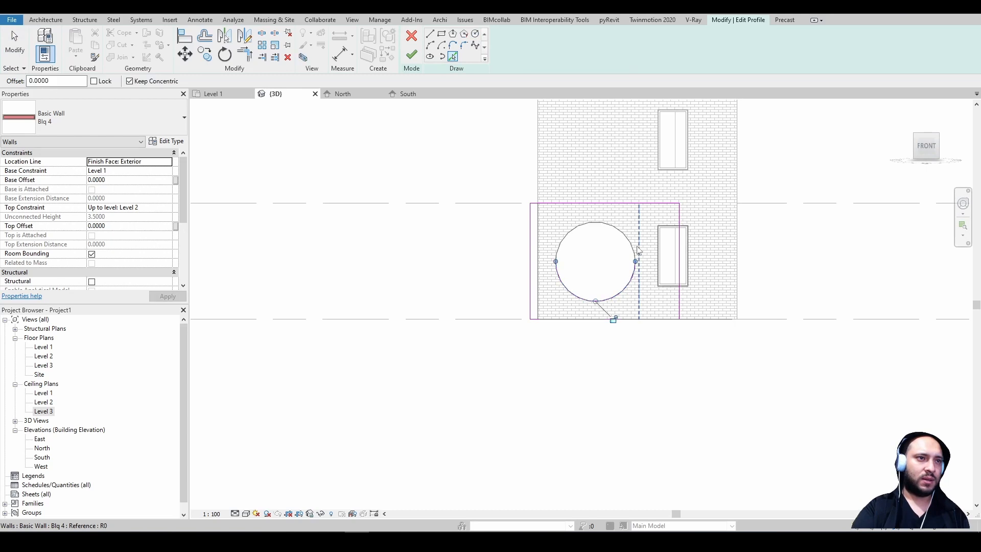
key(Escape)
click(680, 319)
key(Delete)
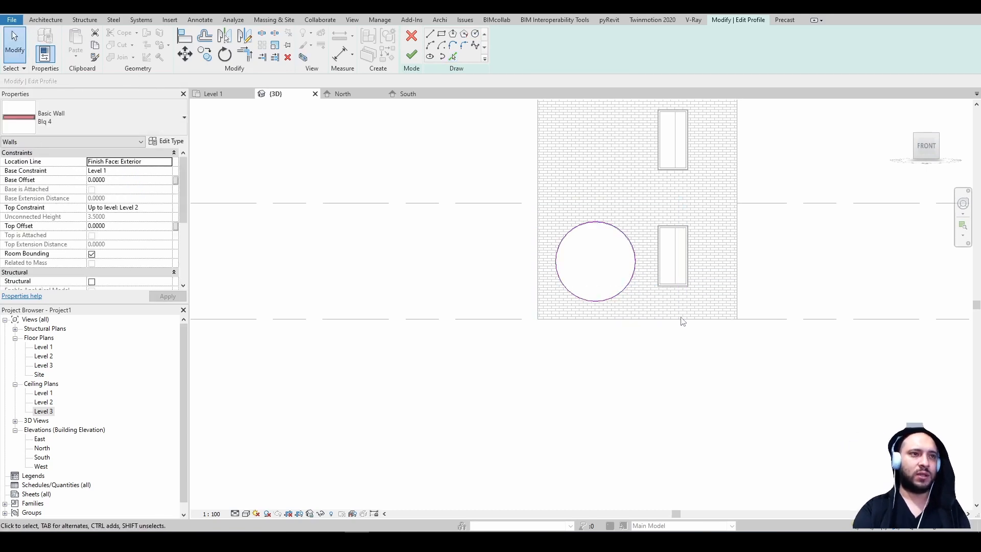
click(411, 55)
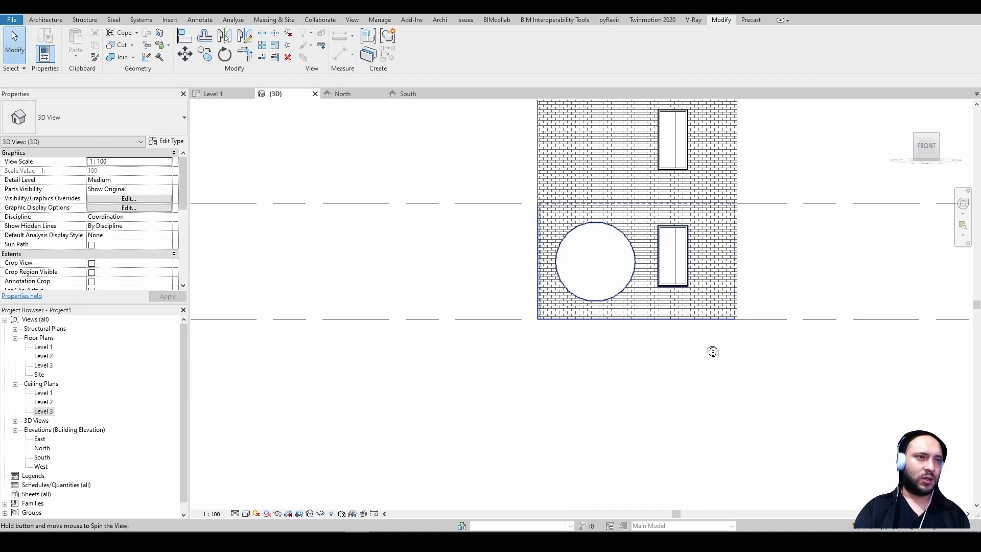
Step: Flip the circular wall so its brick-patterned face points outward, inspect the pattern, and clear the selection
shift+middle_drag(712, 350, 642, 409)
scroll(531, 253, up, 3)
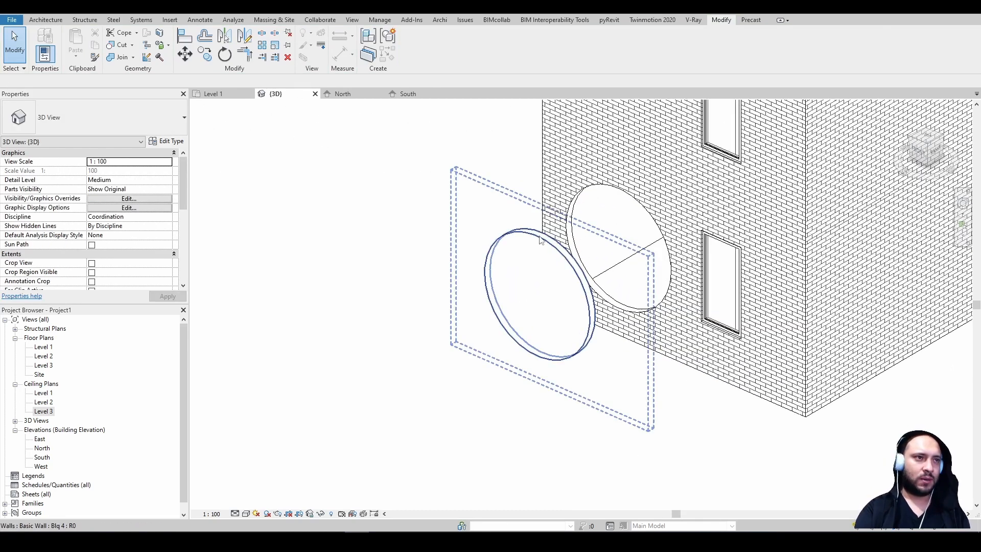
click(537, 238)
click(573, 462)
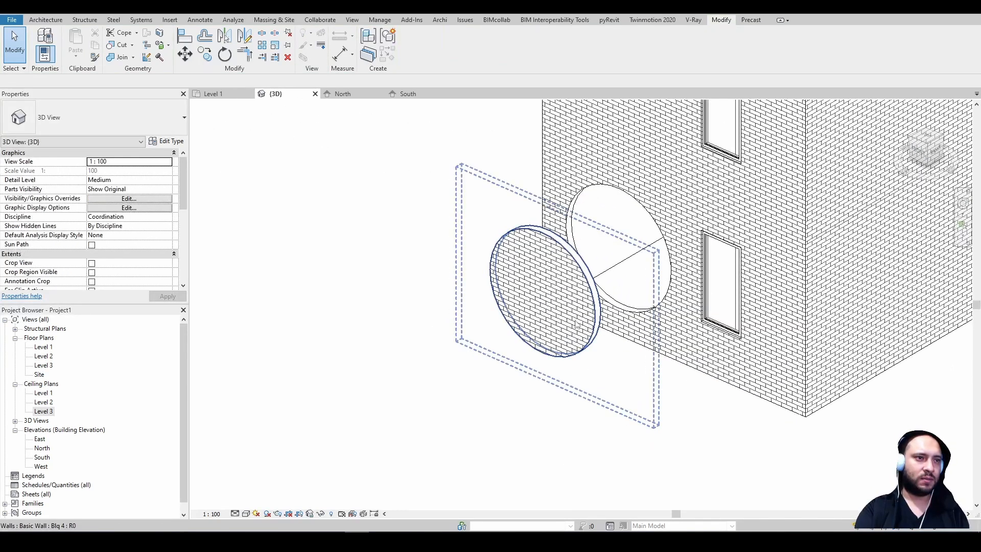
scroll(576, 324, up, 3)
click(566, 349)
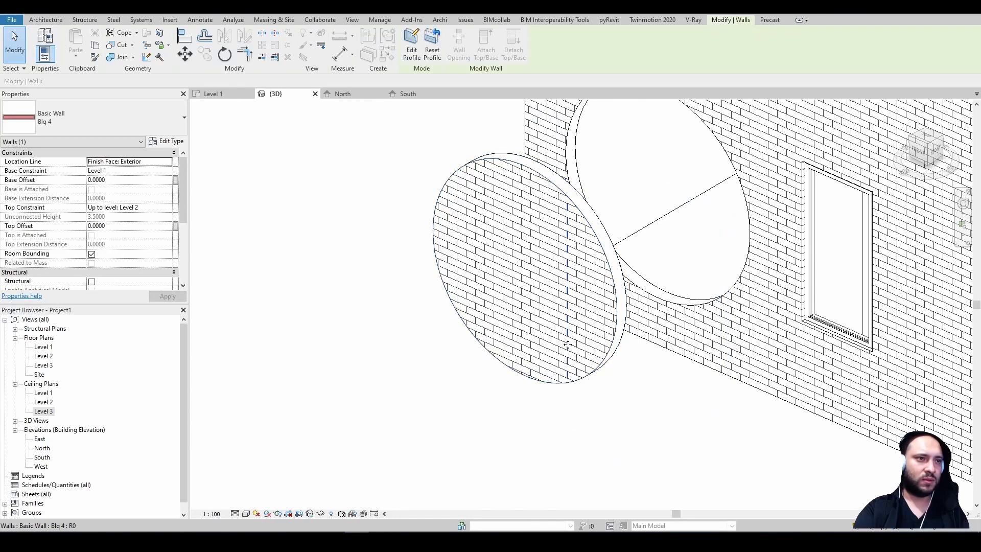
click(525, 450)
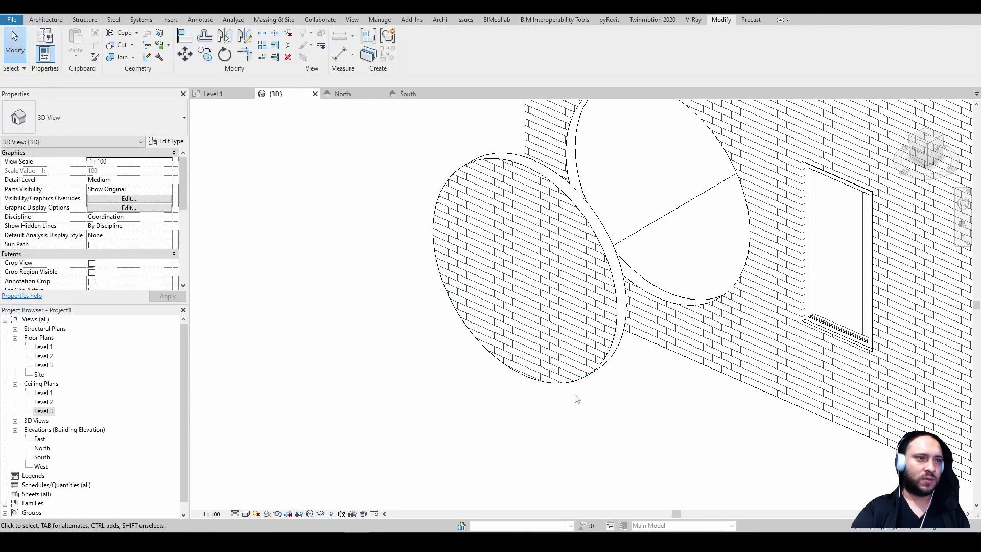
Step: Align the circular wall with the outer brick face of the lower front wall so it fills the opening
shift+middle_drag(574, 397, 688, 306)
shift+middle_drag(683, 273, 608, 443)
key(a)
key(l)
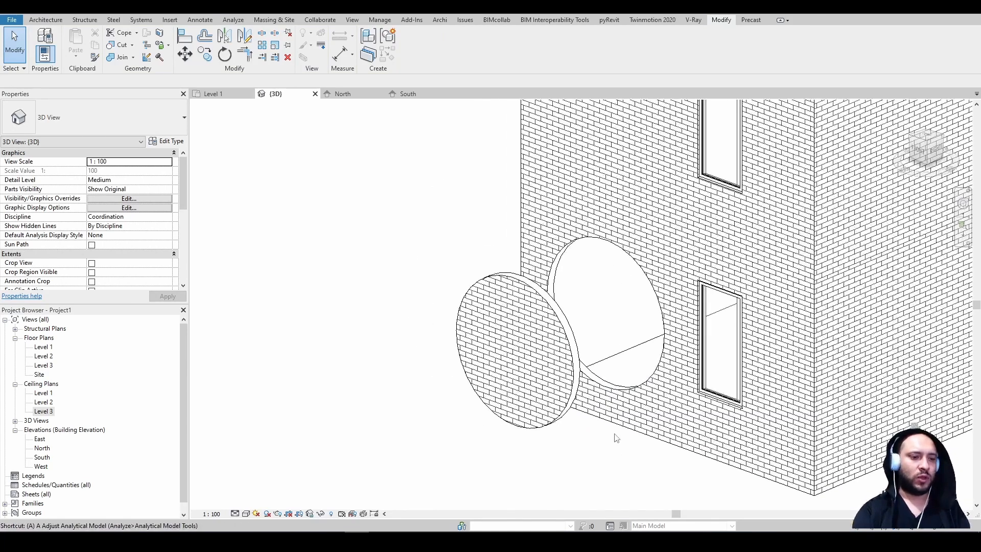
click(637, 253)
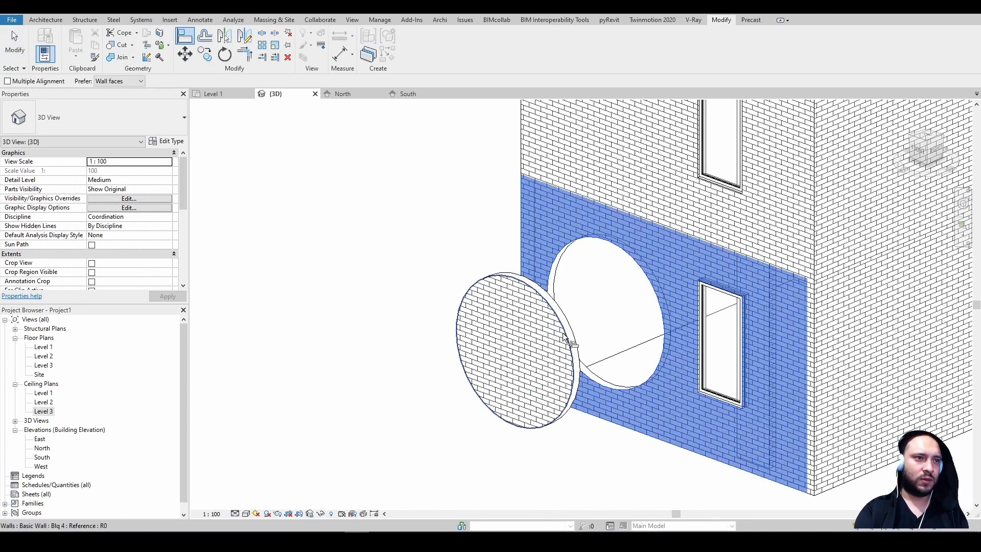
click(567, 338)
key(Escape)
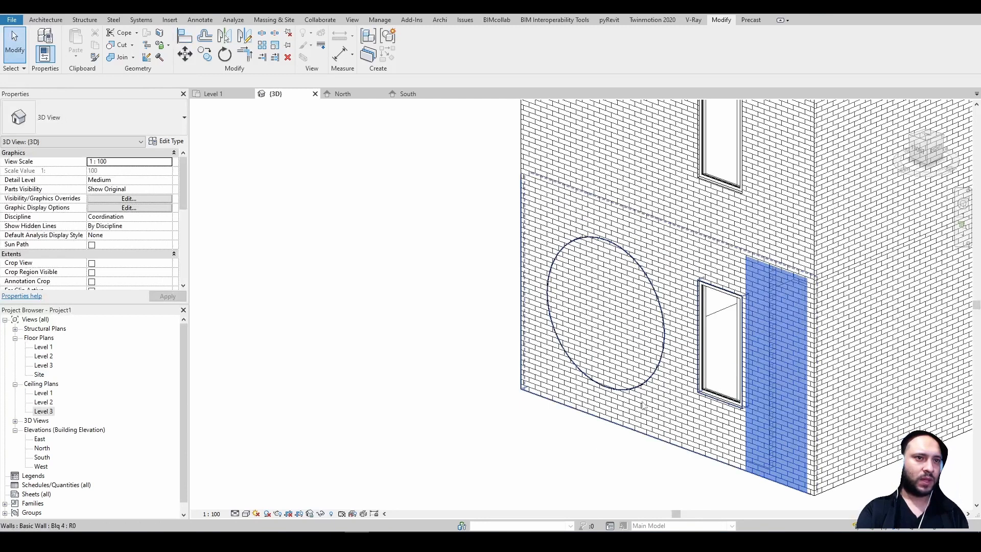
Step: Join the geometry of the circular infill wall and the lower front wall, and leave the join command
shift+middle_drag(578, 455, 626, 396)
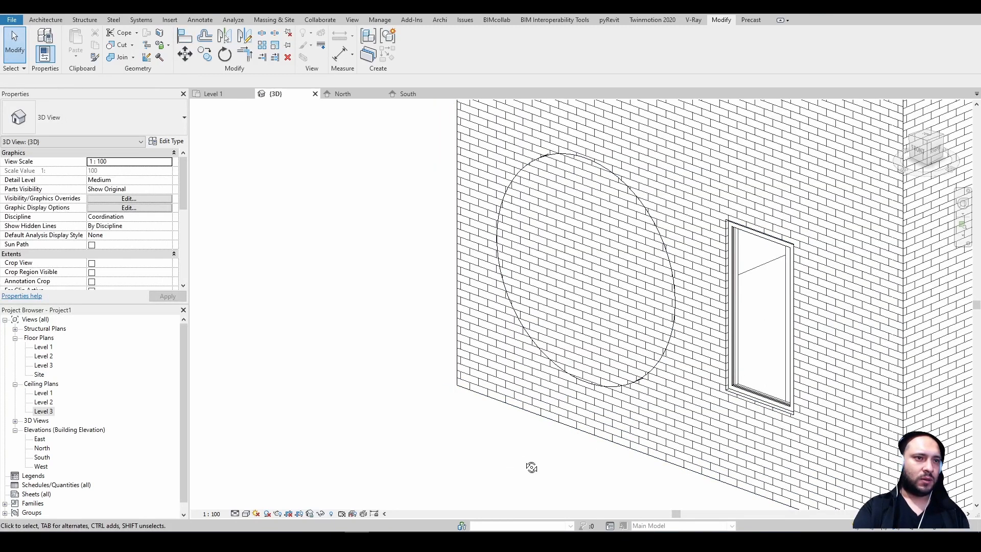
shift+middle_drag(531, 467, 649, 236)
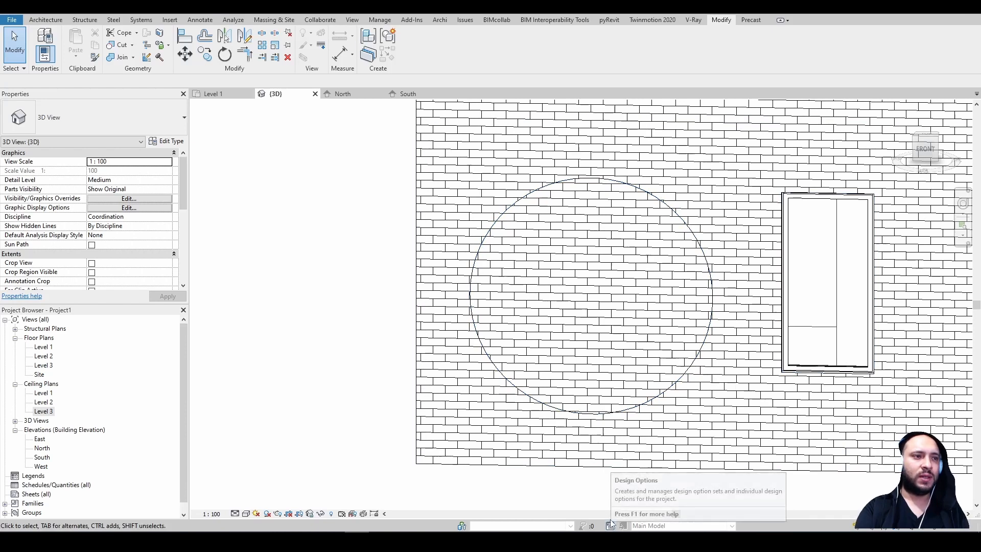
scroll(637, 323, down, 3)
shift+middle_drag(825, 450, 868, 480)
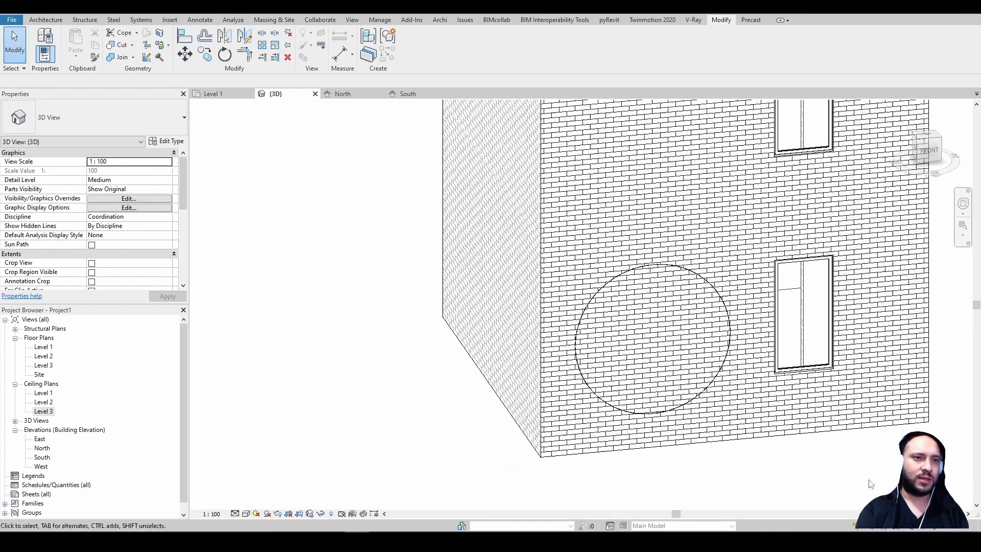
scroll(731, 466, up, 5)
scroll(728, 465, down, 1)
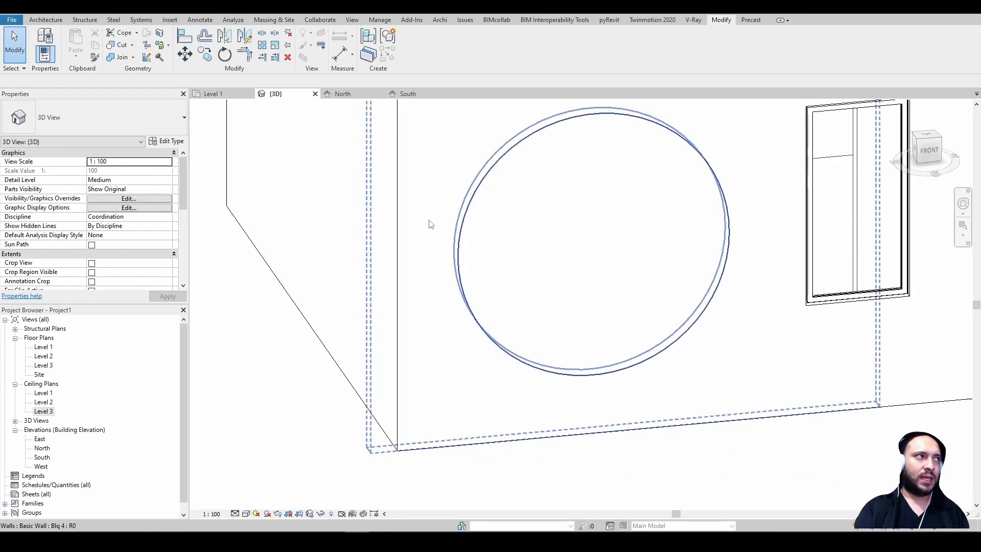
click(118, 57)
click(615, 376)
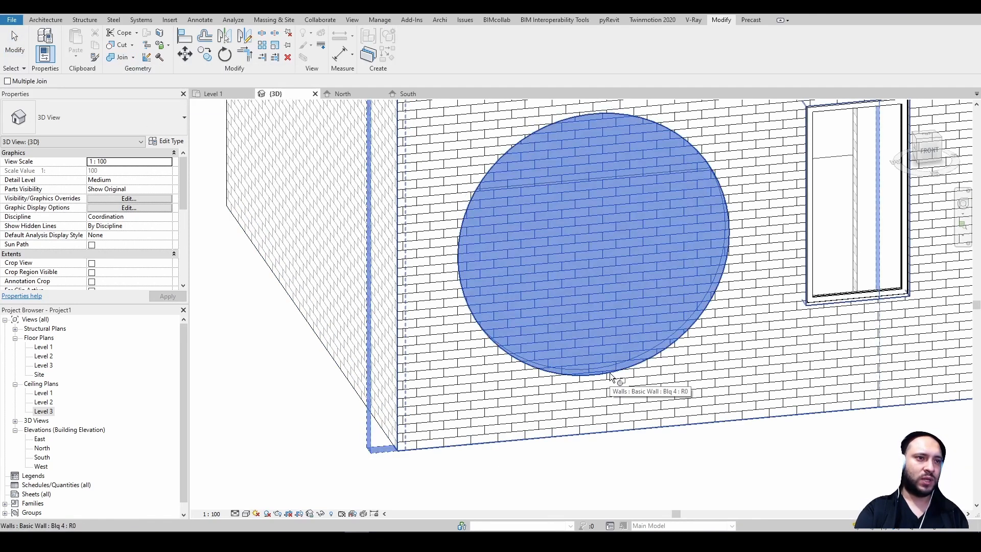
click(616, 378)
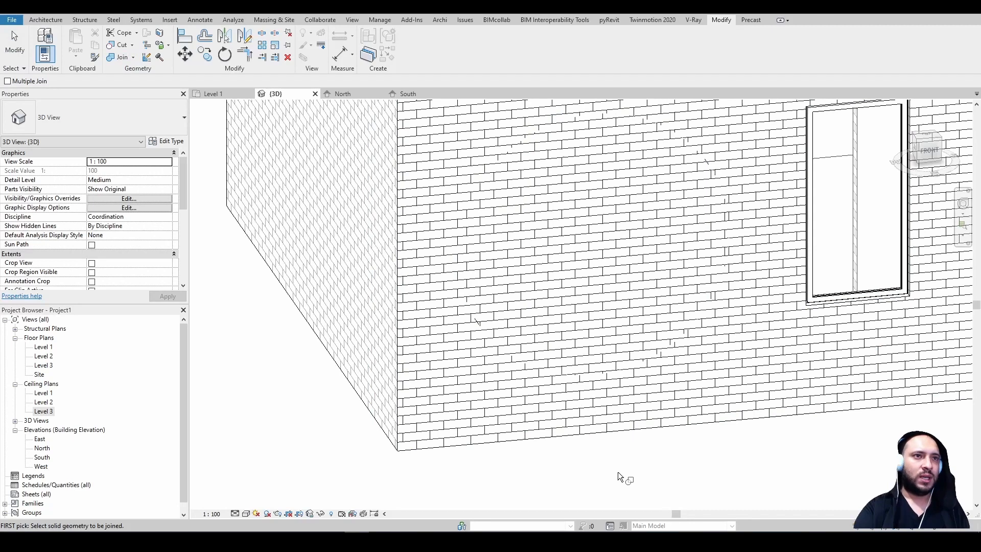
scroll(618, 473, down, 1)
scroll(687, 263, up, 2)
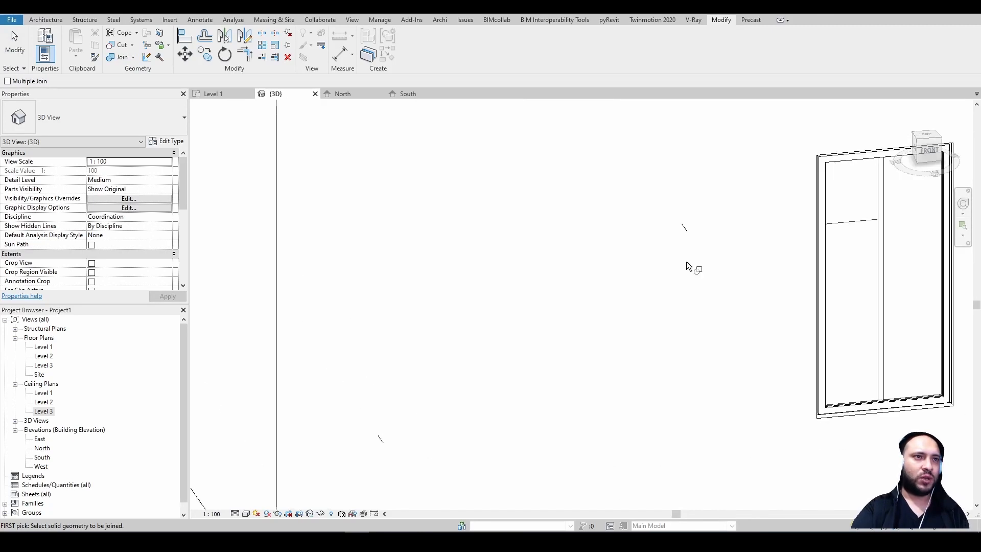
key(Escape)
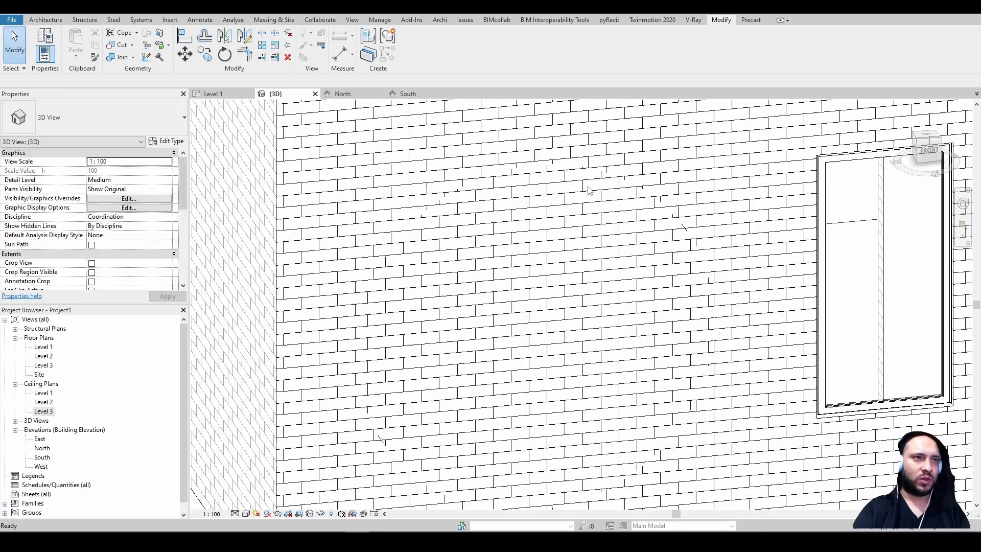
Step: Align a vertical brick joint inside the circular infill with the matching joint of the surrounding front wall
scroll(689, 345, up, 3)
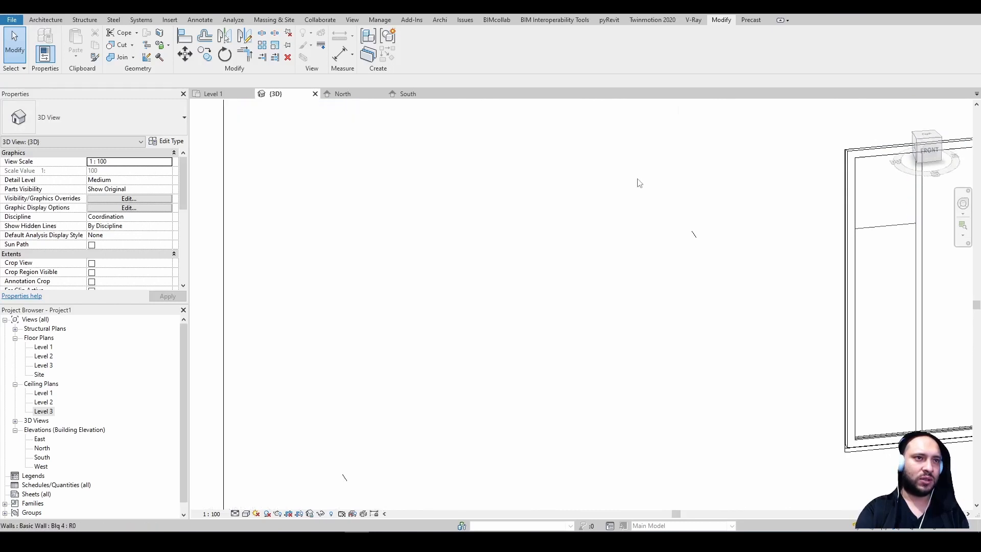
key(a)
key(l)
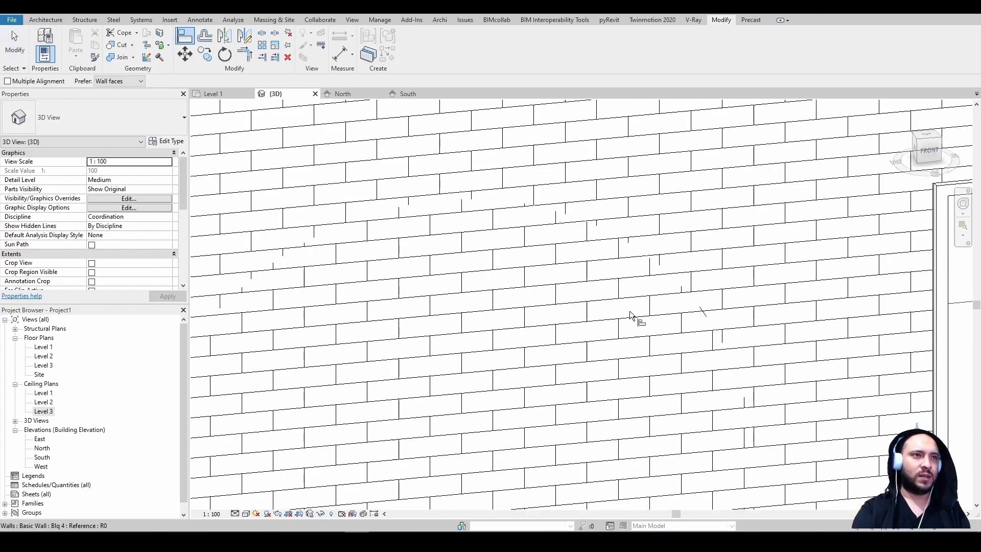
click(629, 211)
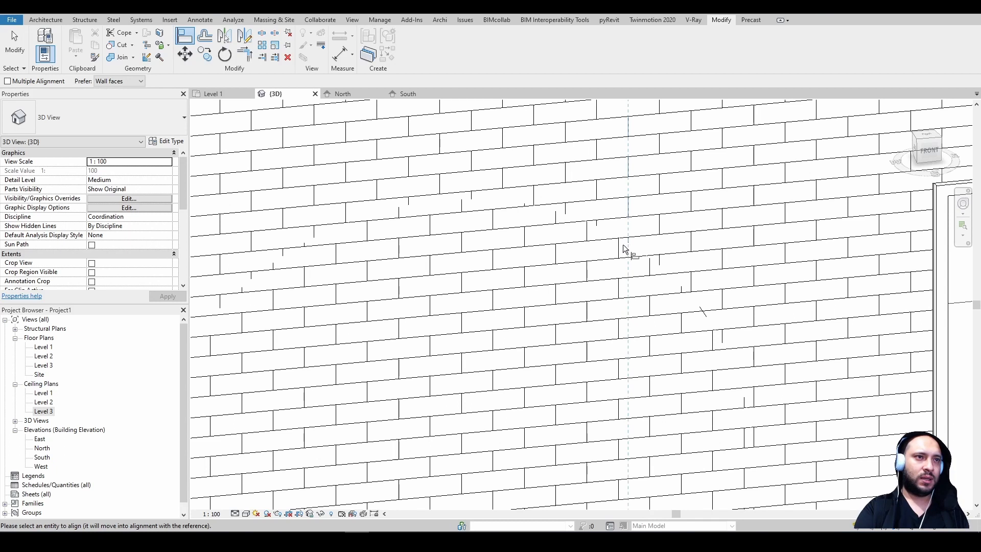
click(621, 295)
key(Escape)
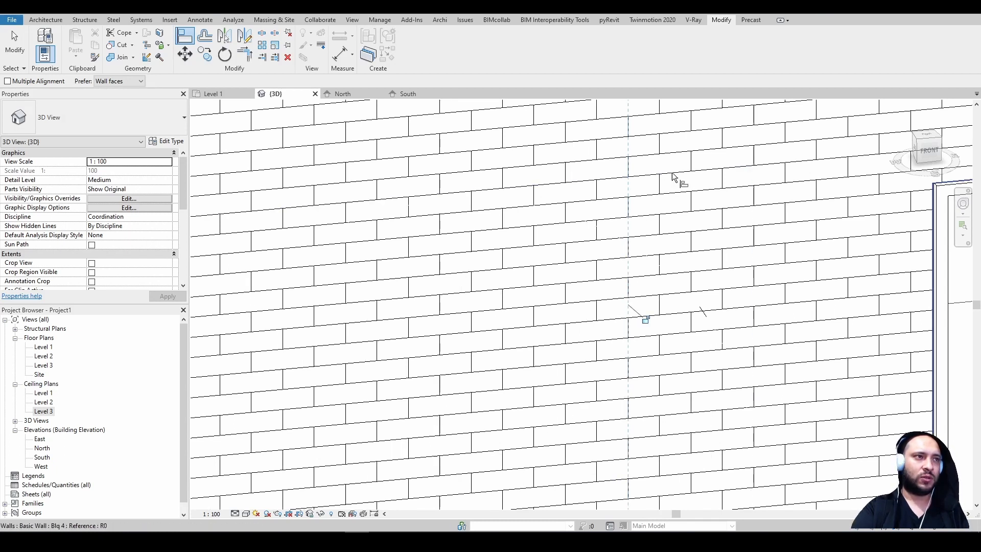
scroll(689, 363, down, 3)
key(Escape)
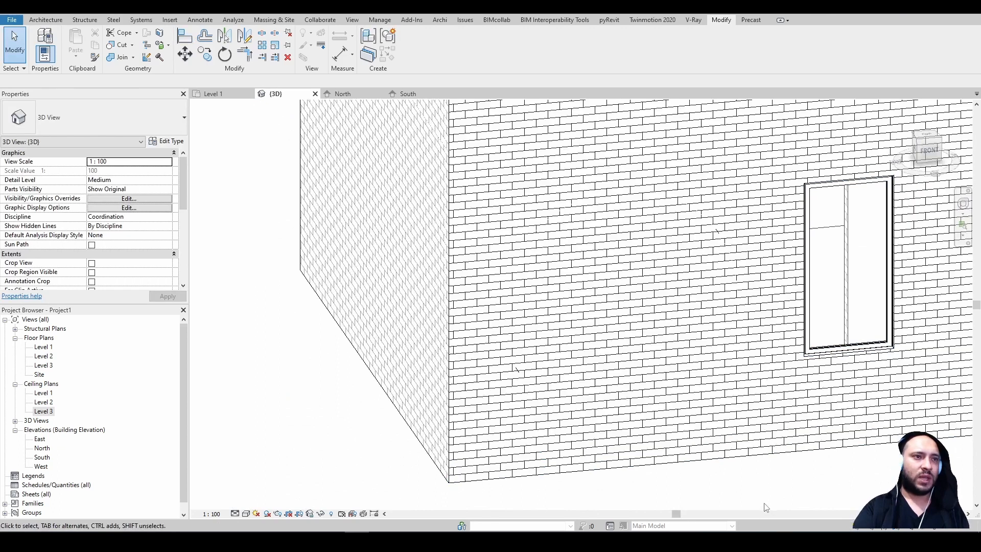
Step: Set the circular infill wall's location line to Wall Centerline, apply it, and clear the selection
mouse_move(764, 507)
shift+middle_down()
mouse_move(712, 469)
mouse_move(644, 453)
shift+middle_up()
click(531, 238)
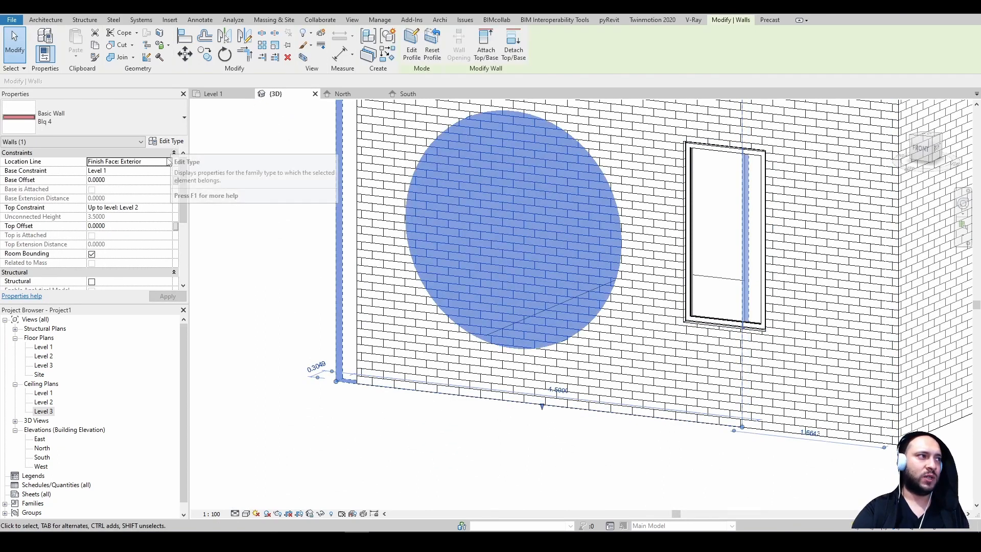
click(169, 162)
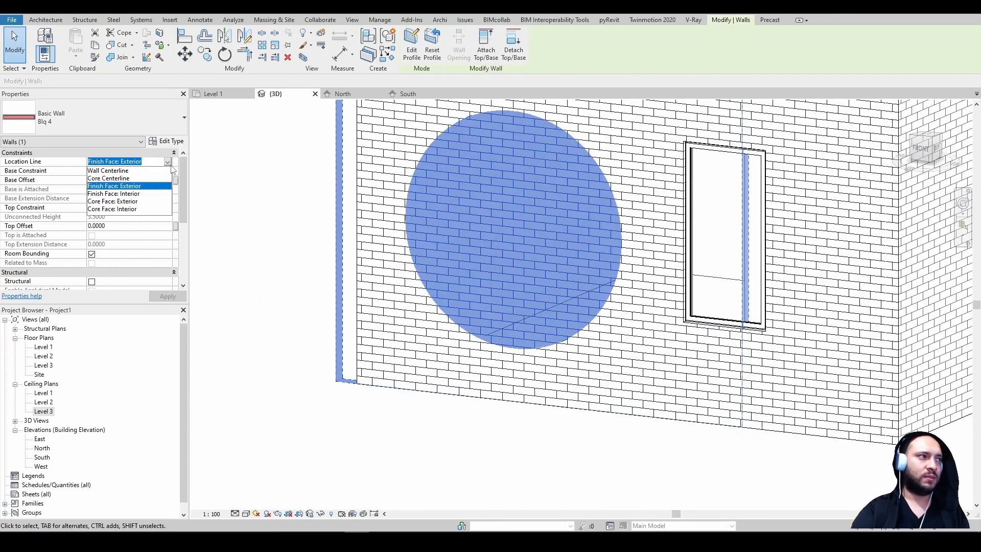
click(117, 171)
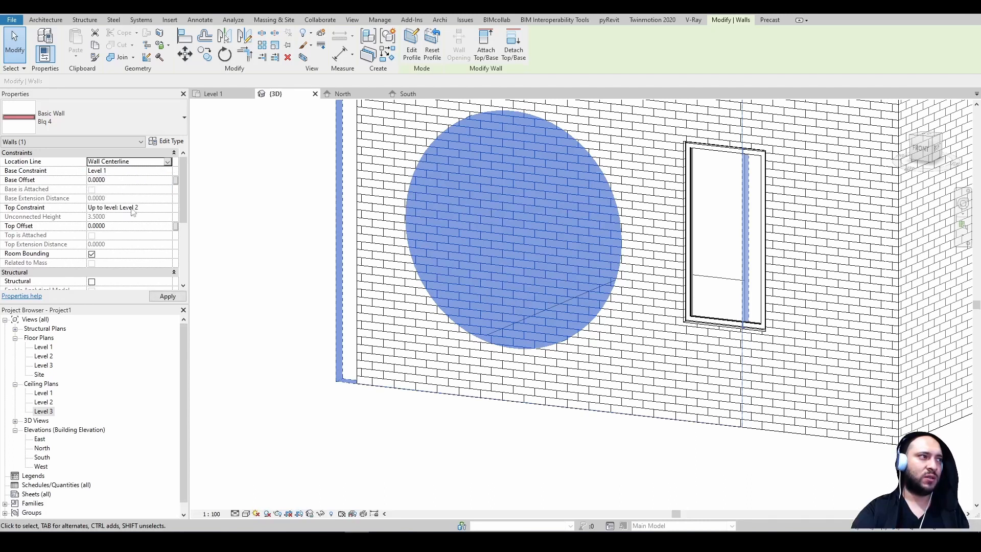
click(167, 297)
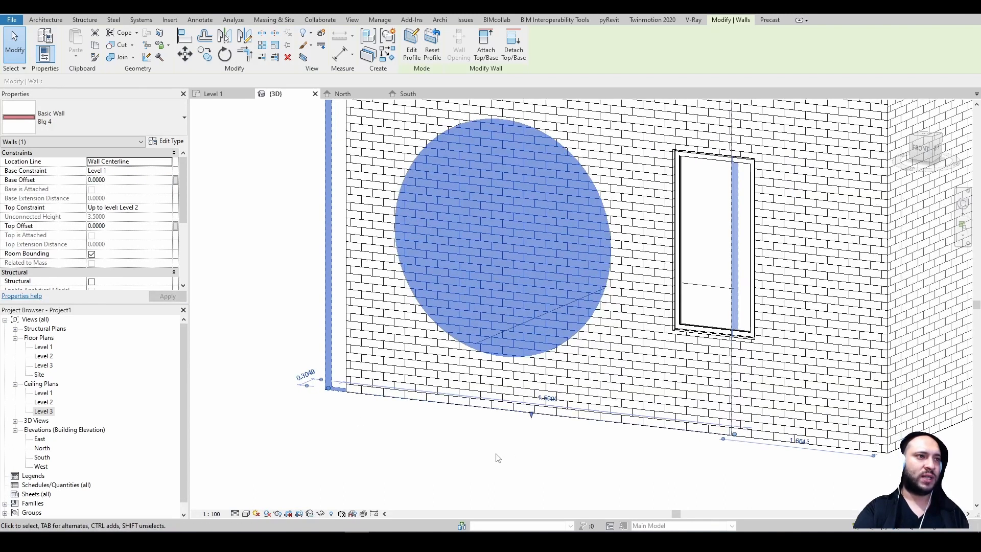
click(494, 456)
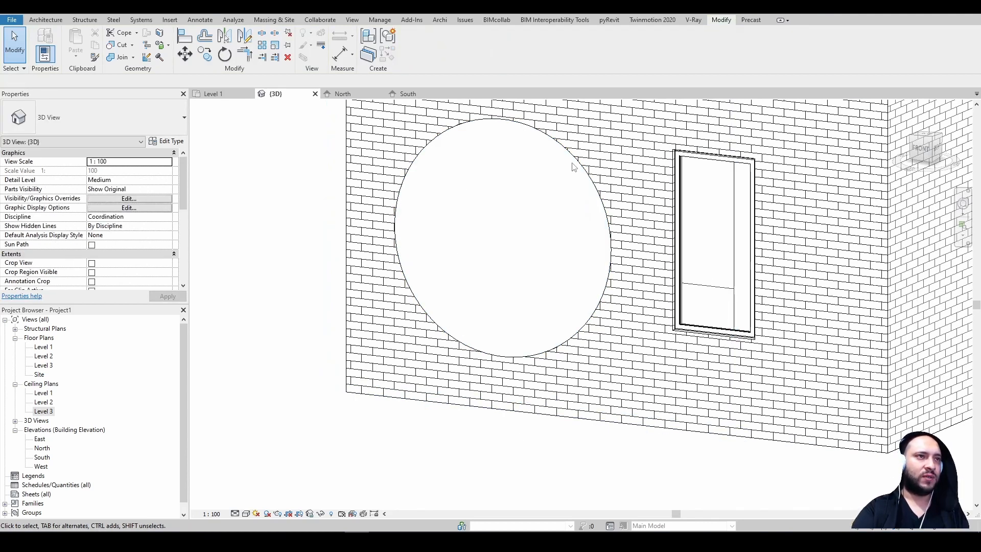
click(566, 231)
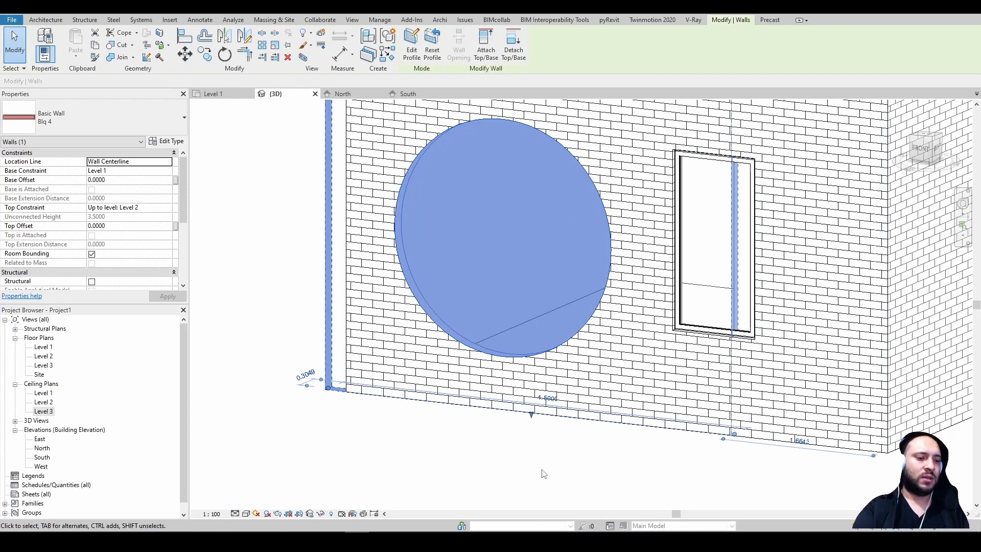
key(Delete)
Step: Examine the joined circular infill and the continuity of the brick pattern across the facade from several angles
scroll(526, 440, down, 3)
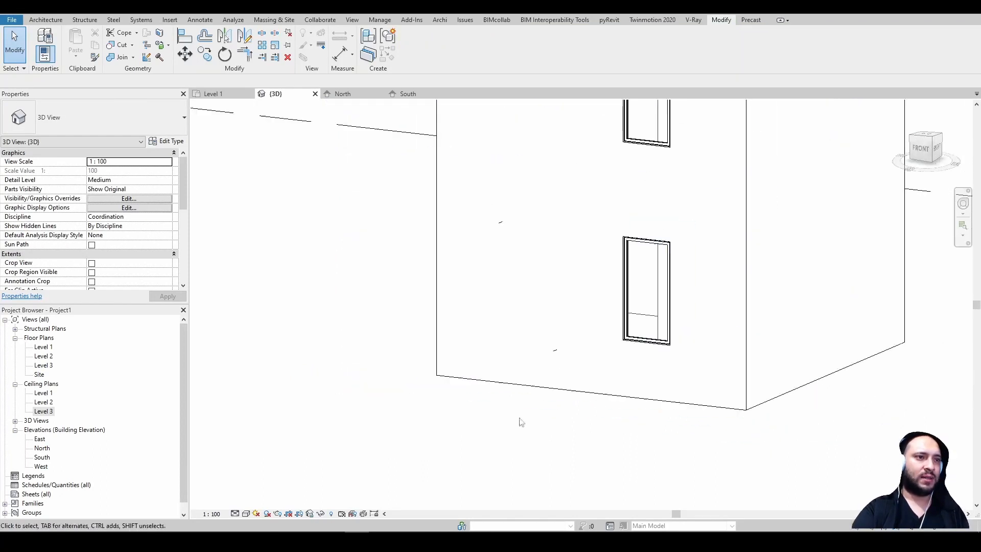
shift+middle_drag(521, 422, 621, 388)
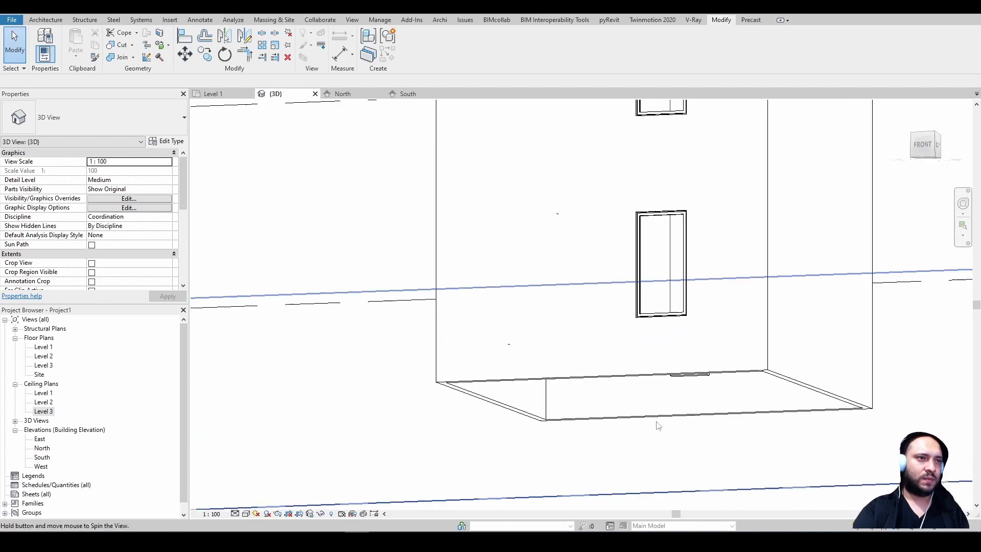
shift+middle_drag(627, 467, 608, 434)
scroll(478, 450, up, 1)
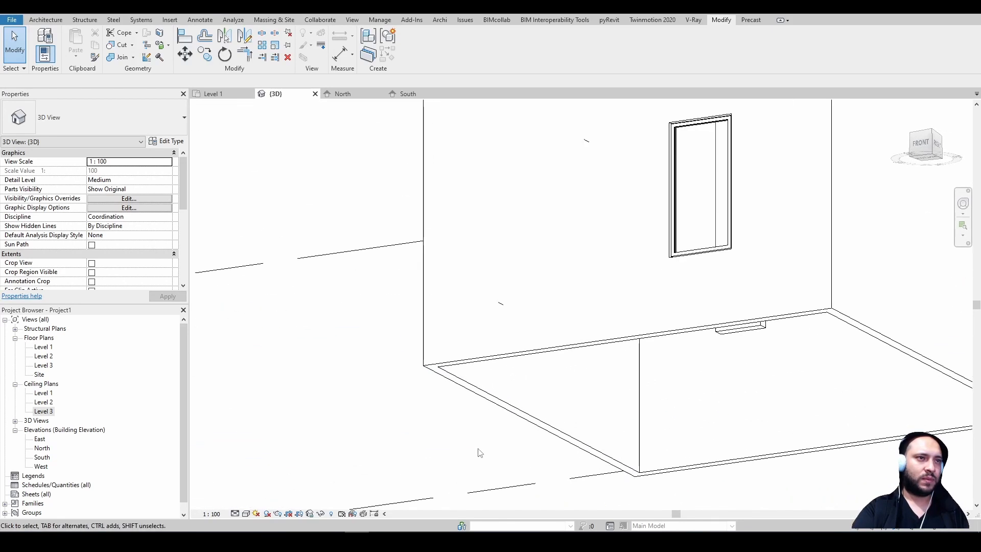
scroll(368, 381, up, 3)
middle_drag(423, 334, 351, 492)
scroll(379, 454, up, 1)
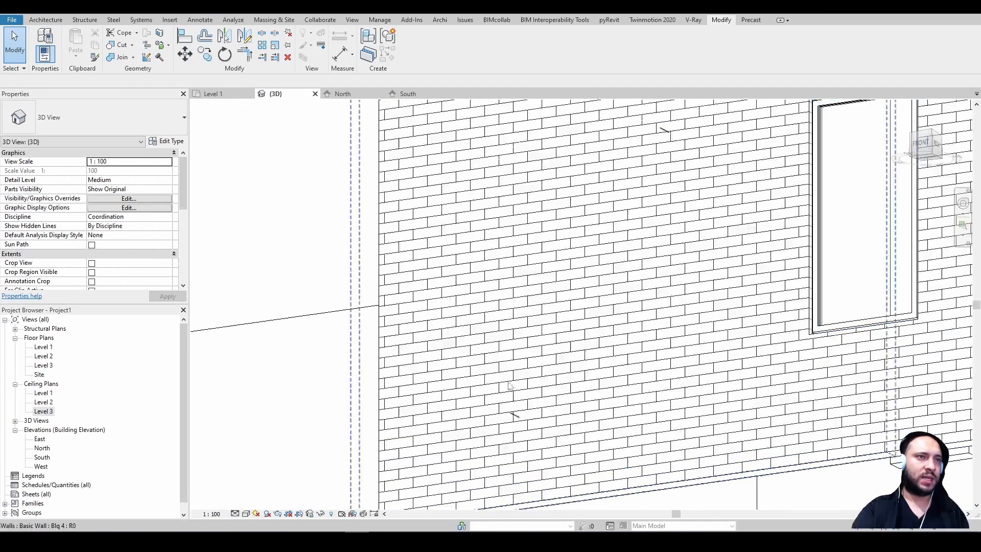
scroll(578, 387, down, 3)
scroll(813, 336, up, 1)
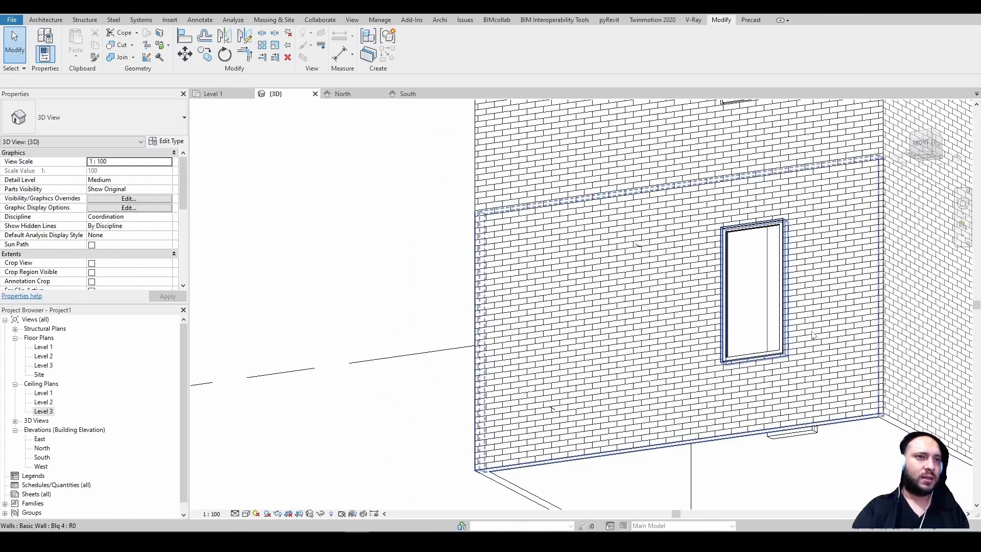
scroll(813, 336, down, 3)
scroll(691, 452, up, 2)
scroll(653, 420, down, 3)
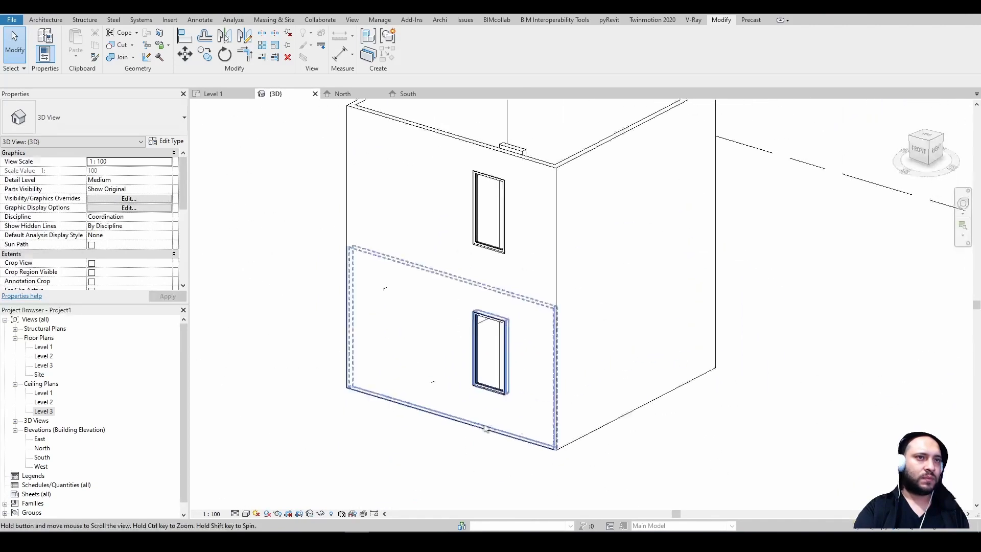
shift+middle_drag(652, 420, 575, 486)
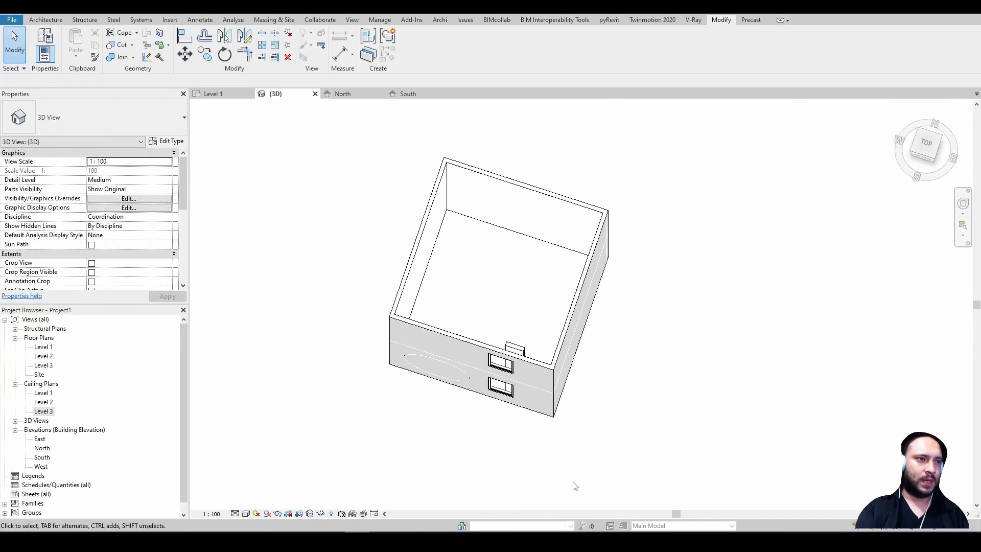
shift+middle_drag(538, 432, 657, 347)
shift+middle_drag(622, 417, 607, 282)
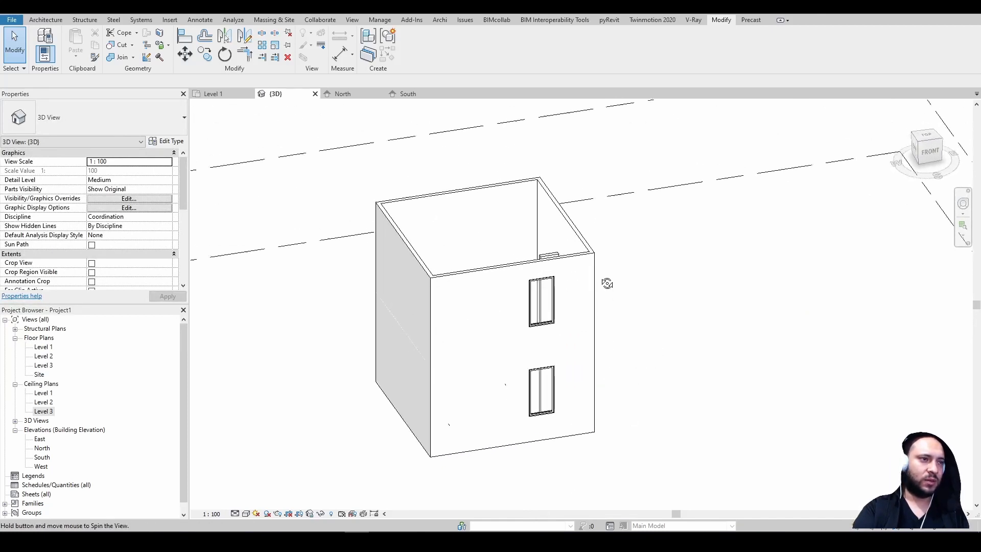
shift+middle_drag(667, 326, 577, 294)
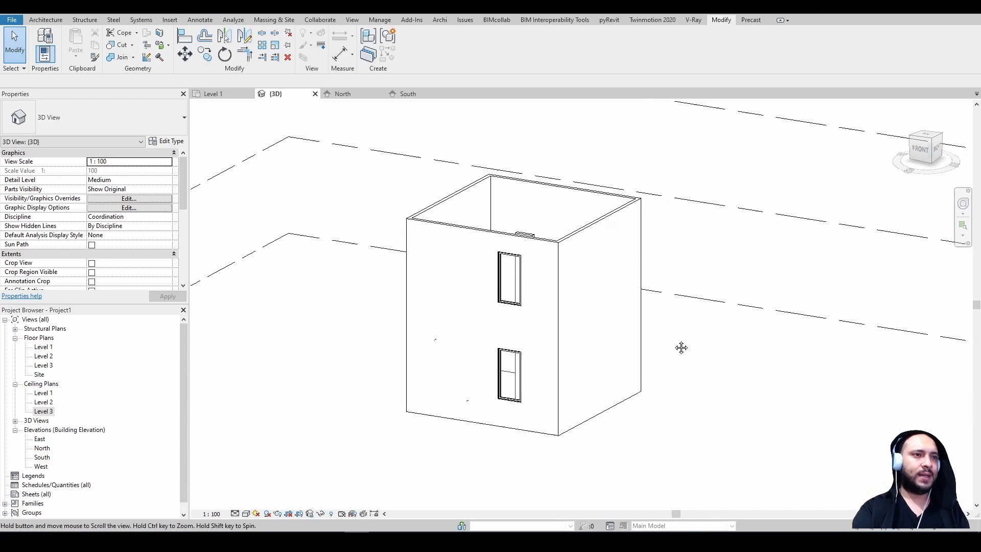
scroll(681, 346, up, 3)
shift+middle_drag(810, 354, 792, 401)
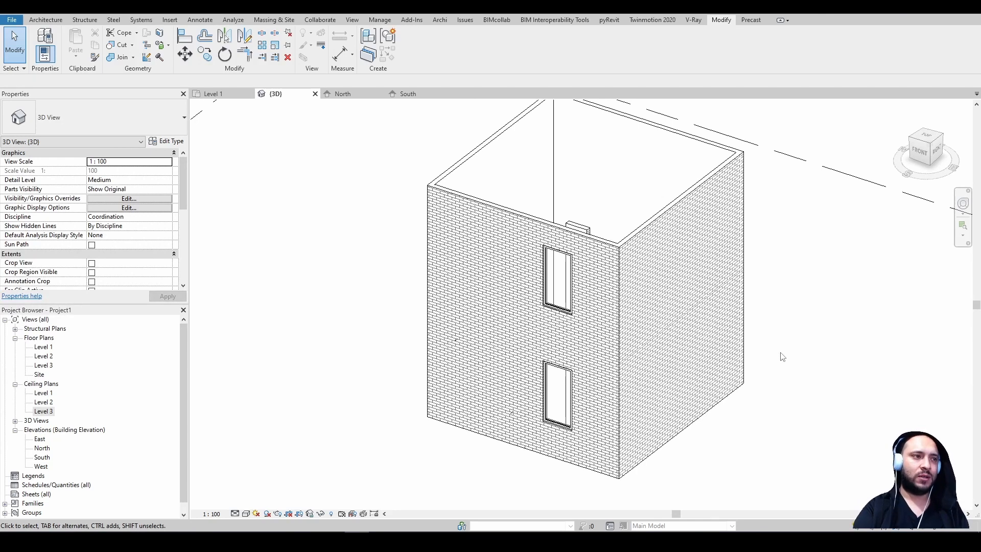
Step: Open the Level 1 floor plan and examine the wall layers at the window's jamb
click(248, 95)
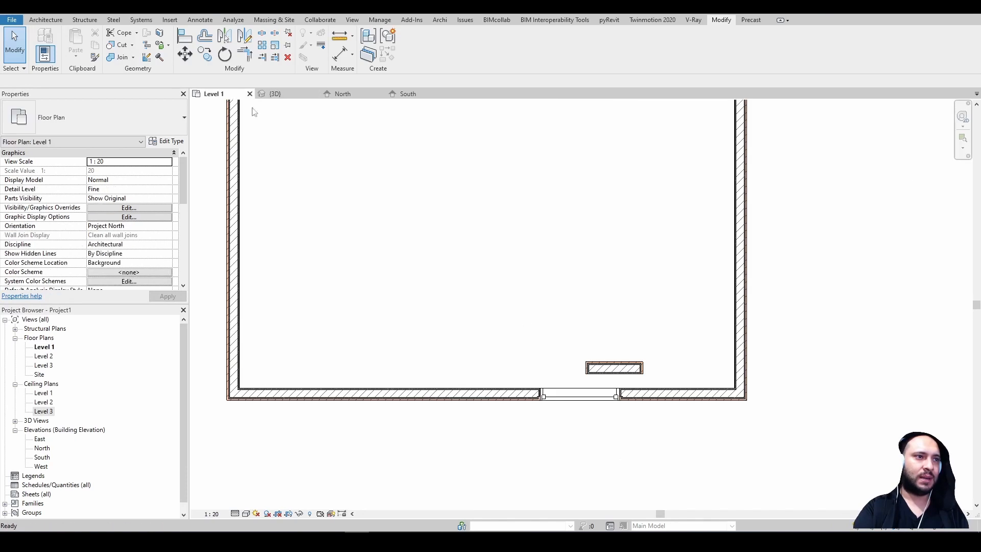
scroll(633, 425, up, 5)
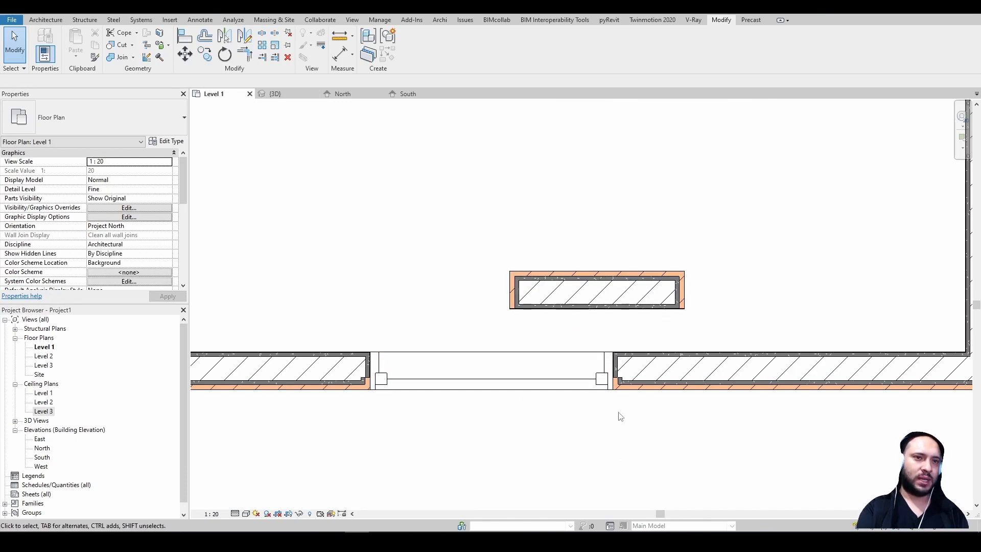
scroll(622, 406, up, 3)
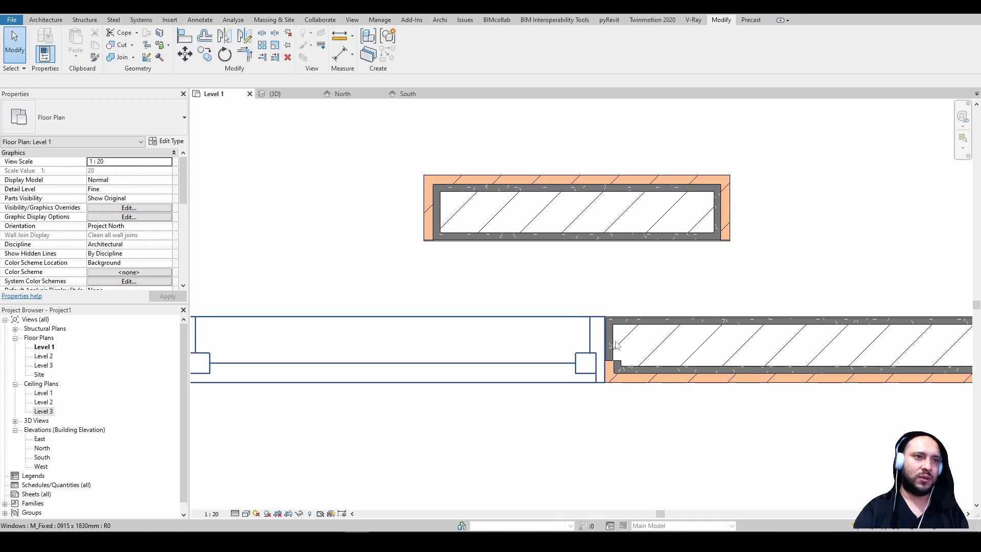
Step: Examine the short freestanding wall near the window and the layer wrapping at its ends, then clear the selection
scroll(672, 419, down, 2)
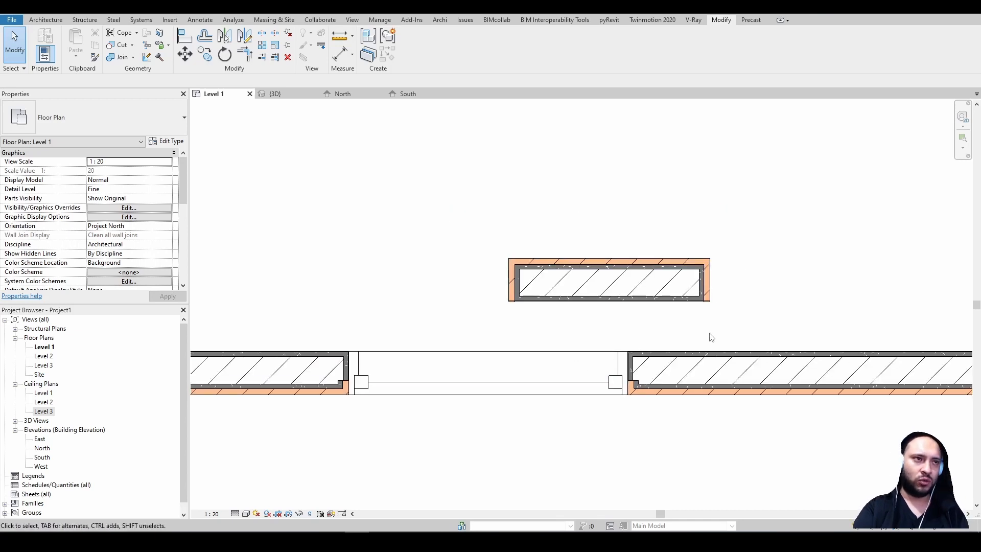
click(693, 303)
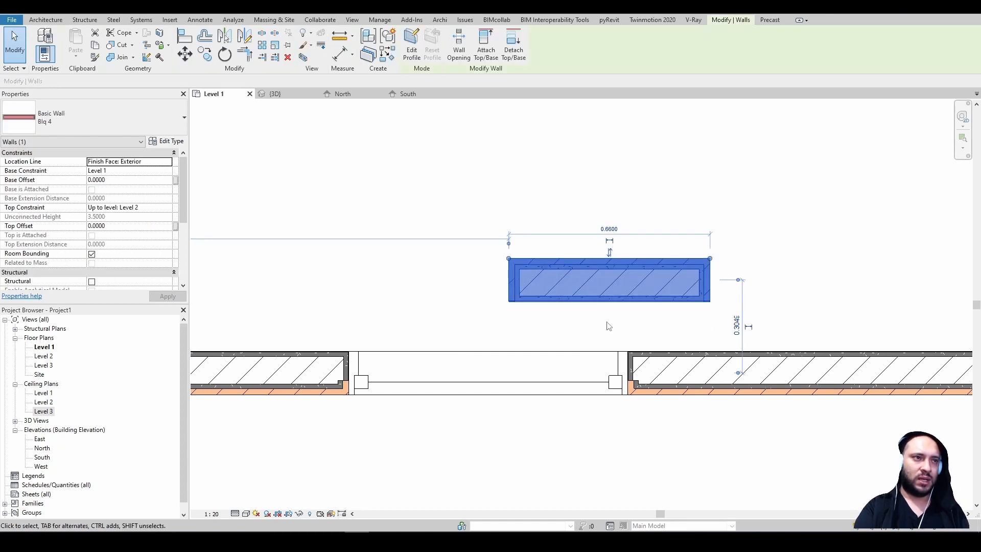
scroll(609, 326, down, 1)
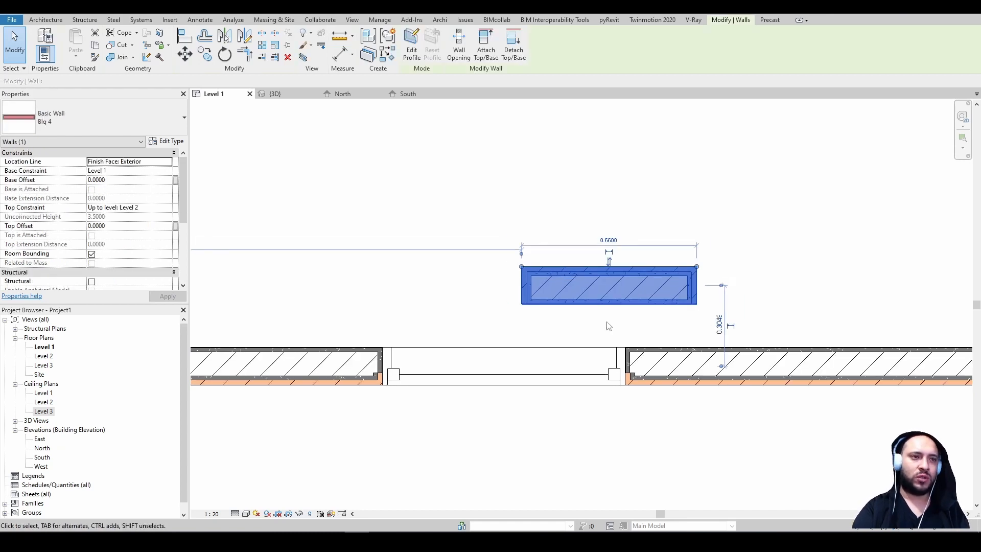
click(739, 278)
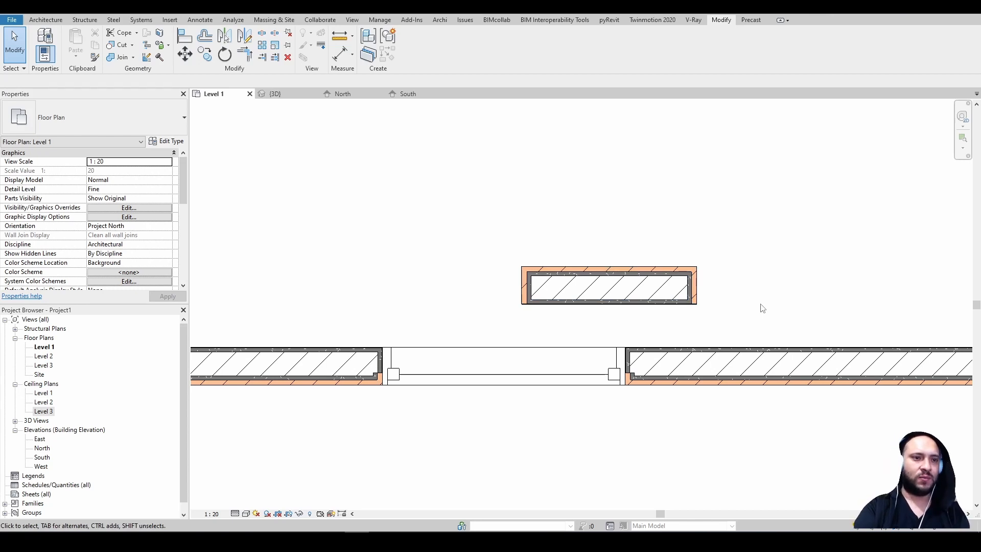
scroll(763, 308, down, 2)
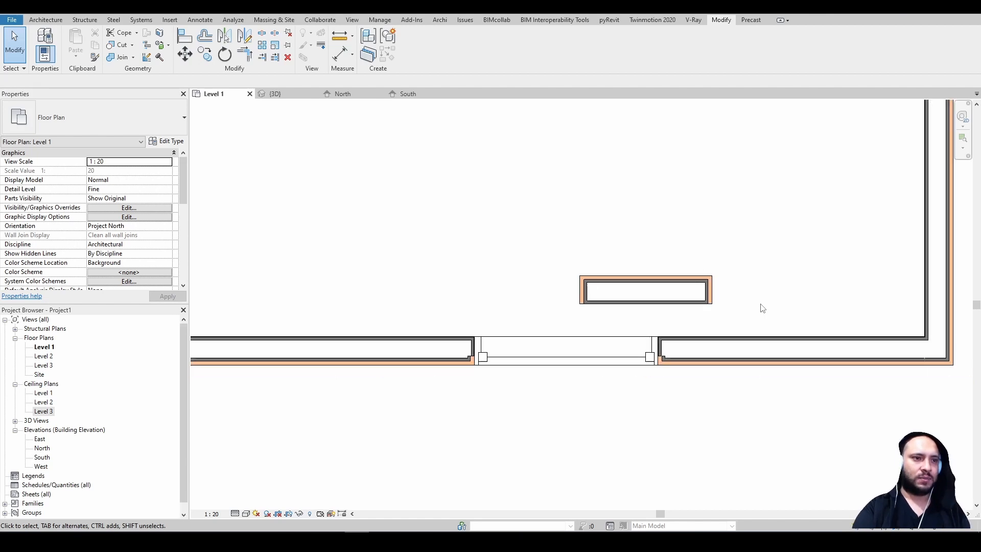
click(711, 309)
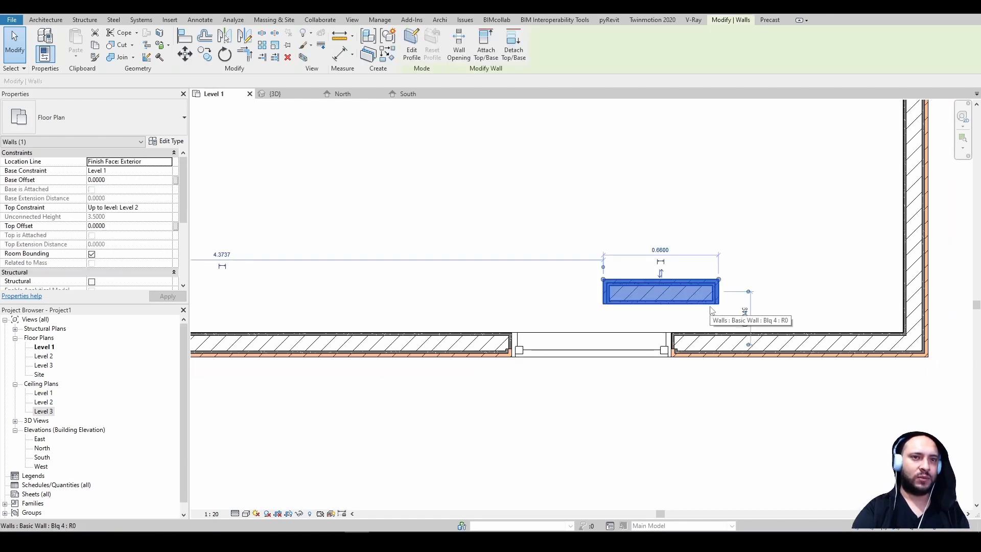
click(846, 304)
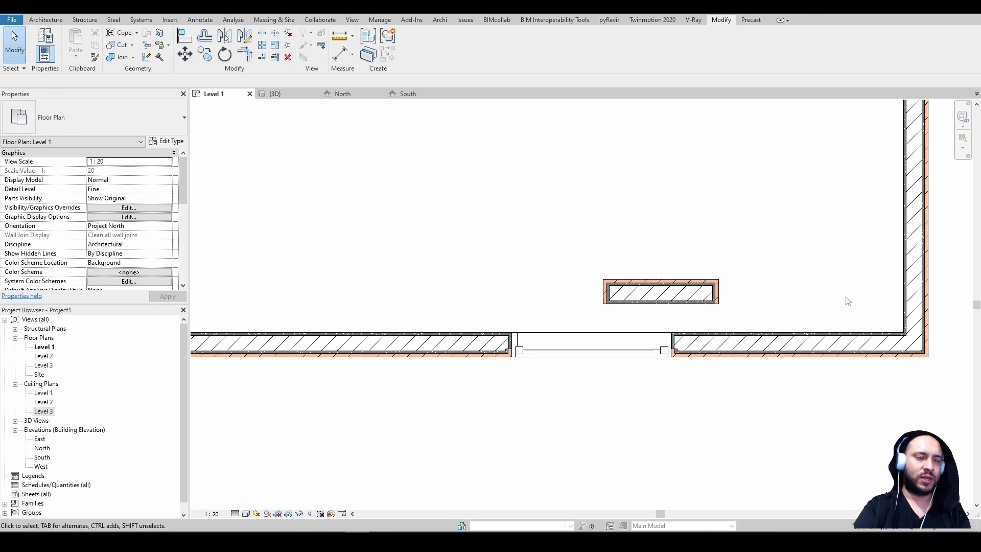